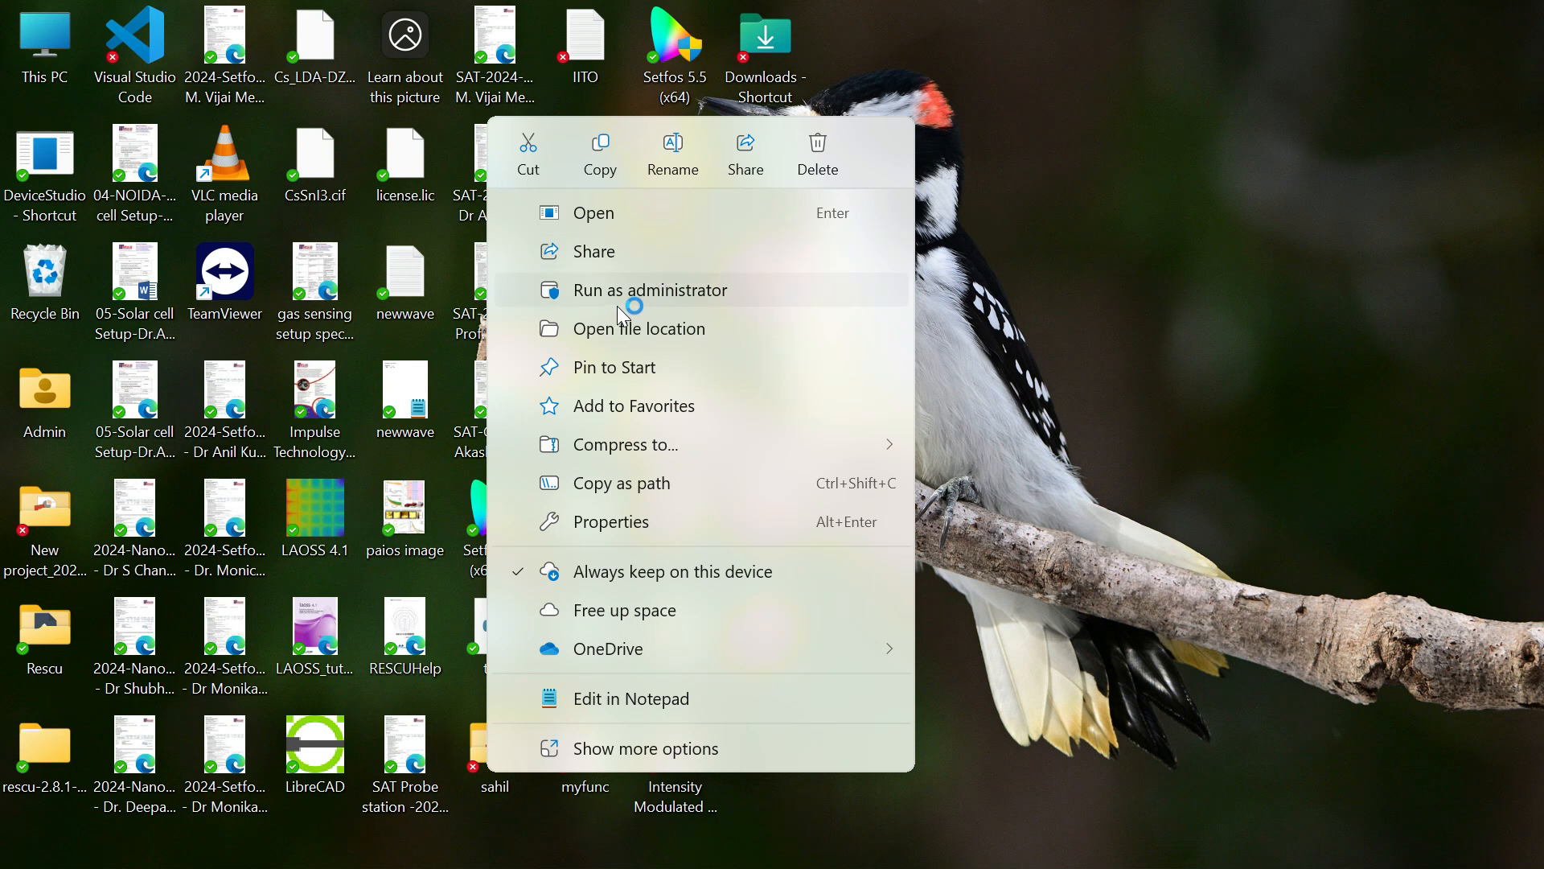
- Launch Setfos 5.5 with administrator rights and dismiss the feature highlights and new-version windows
left_click(617, 300)
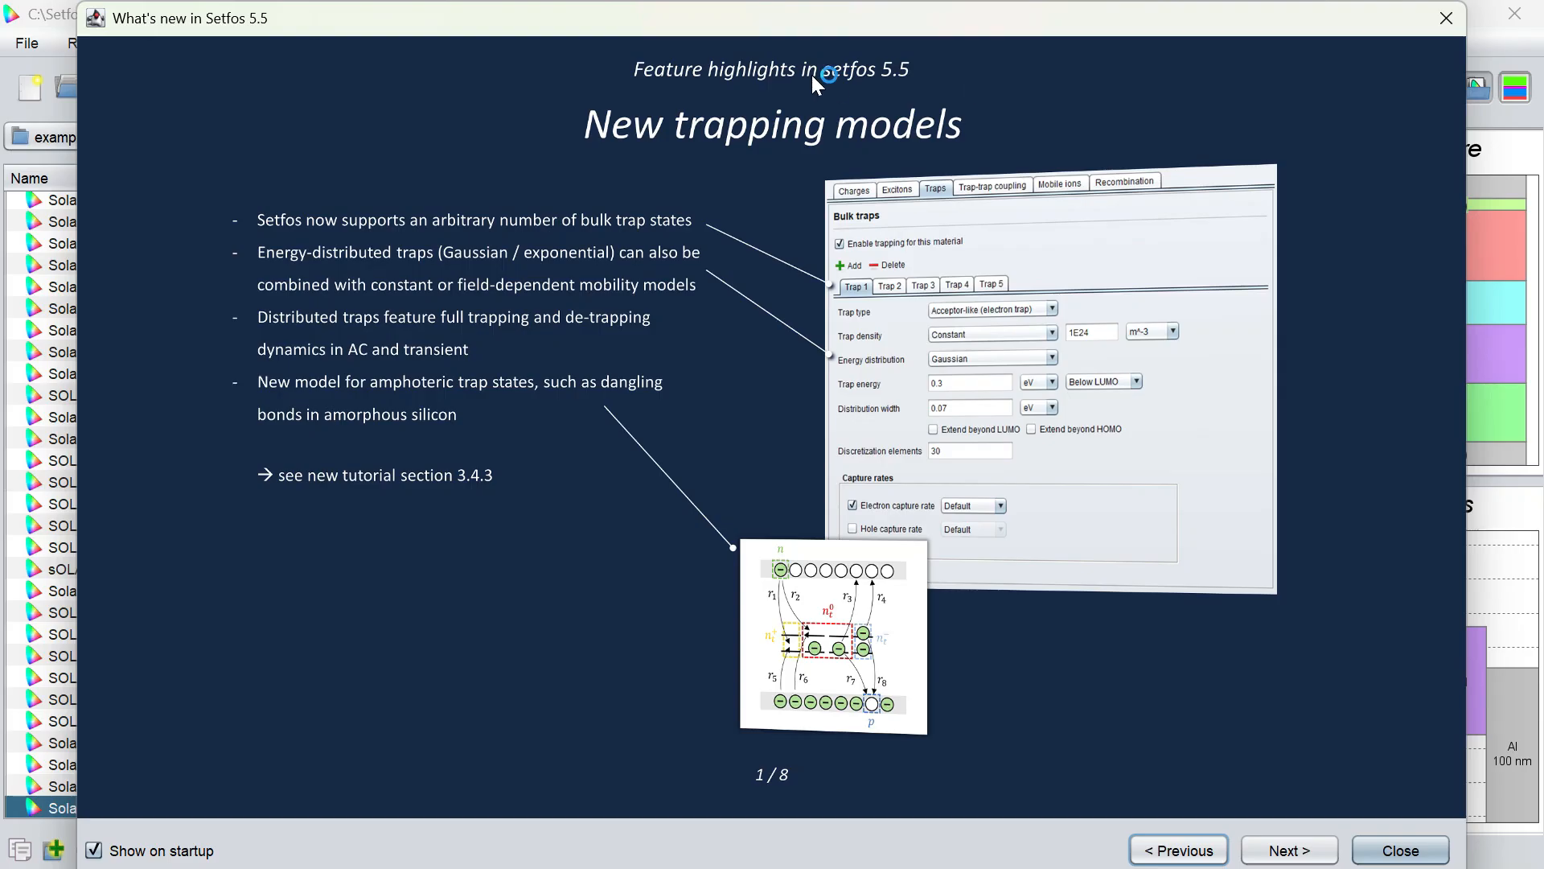
left_click(1447, 20)
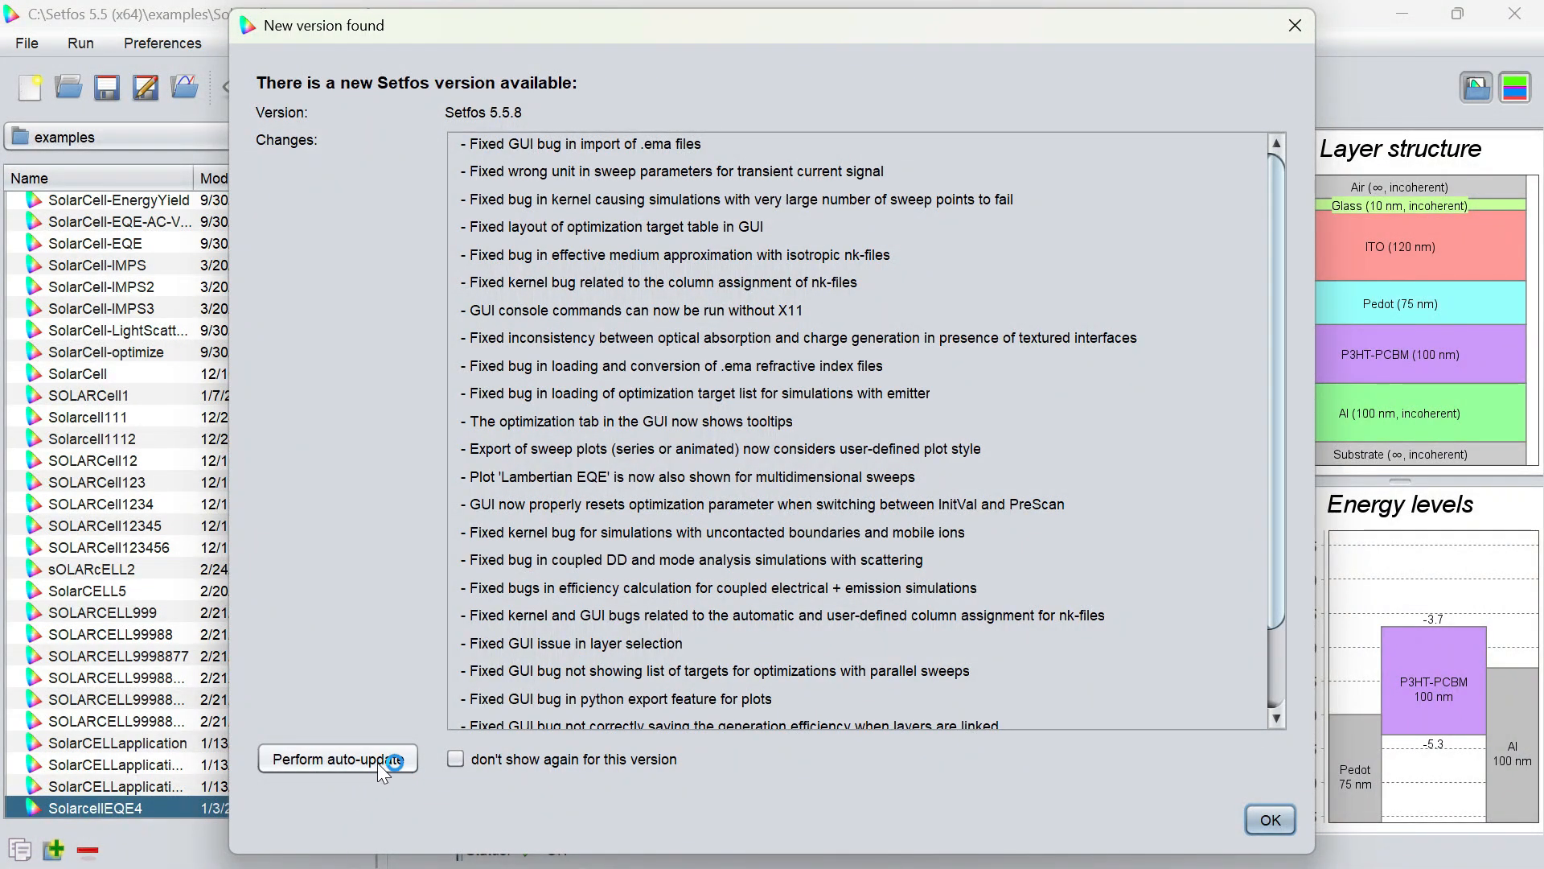
left_click(1295, 26)
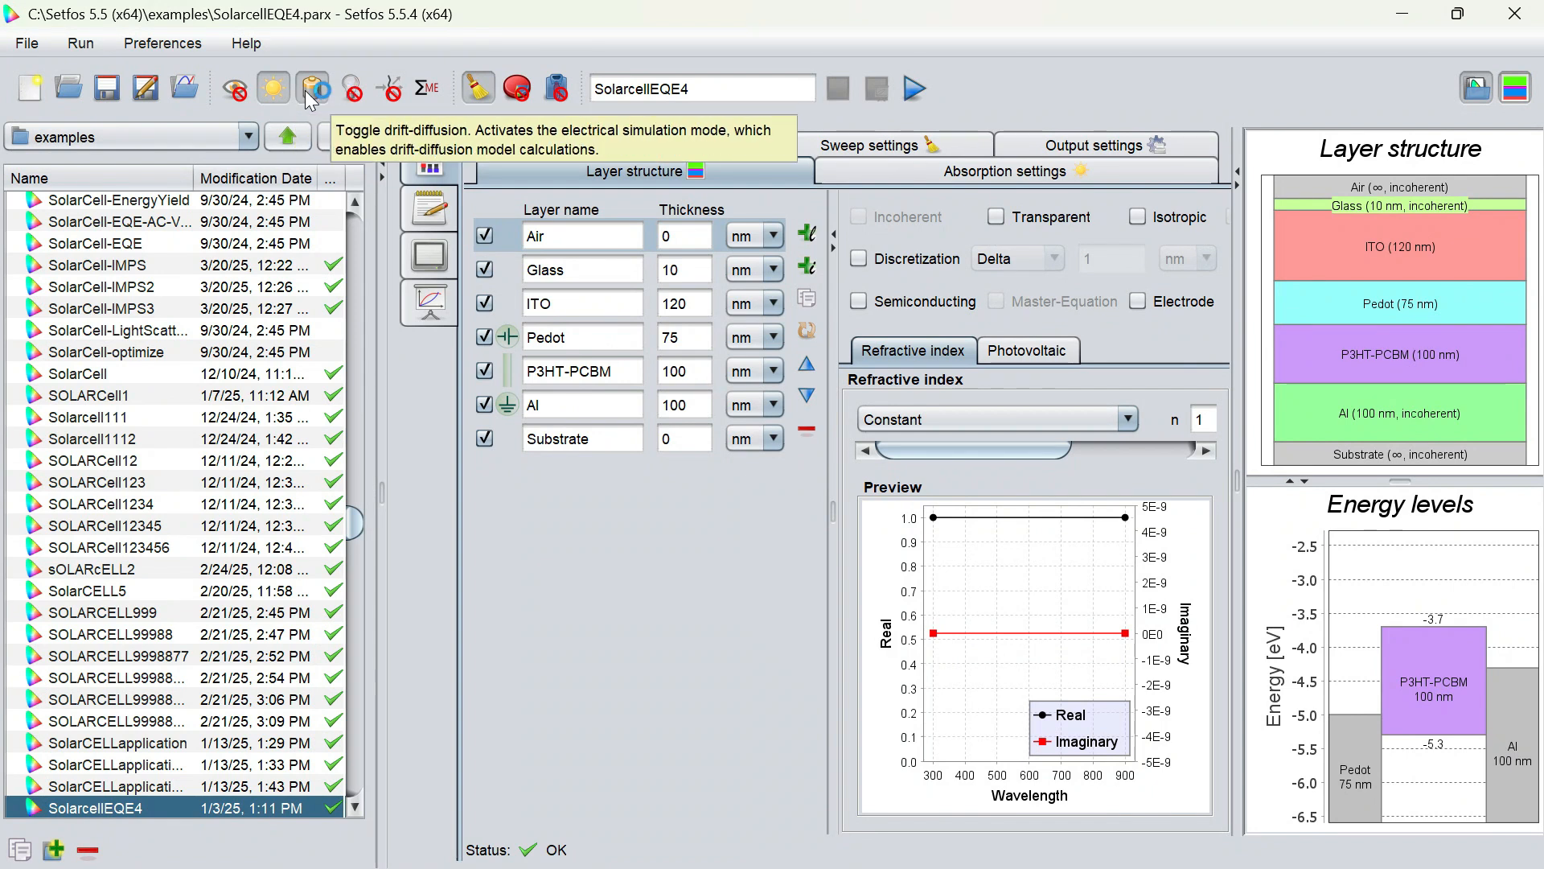
- Enable the emission simulation mode for the SolarcellEQE4 file
left_click(347, 88)
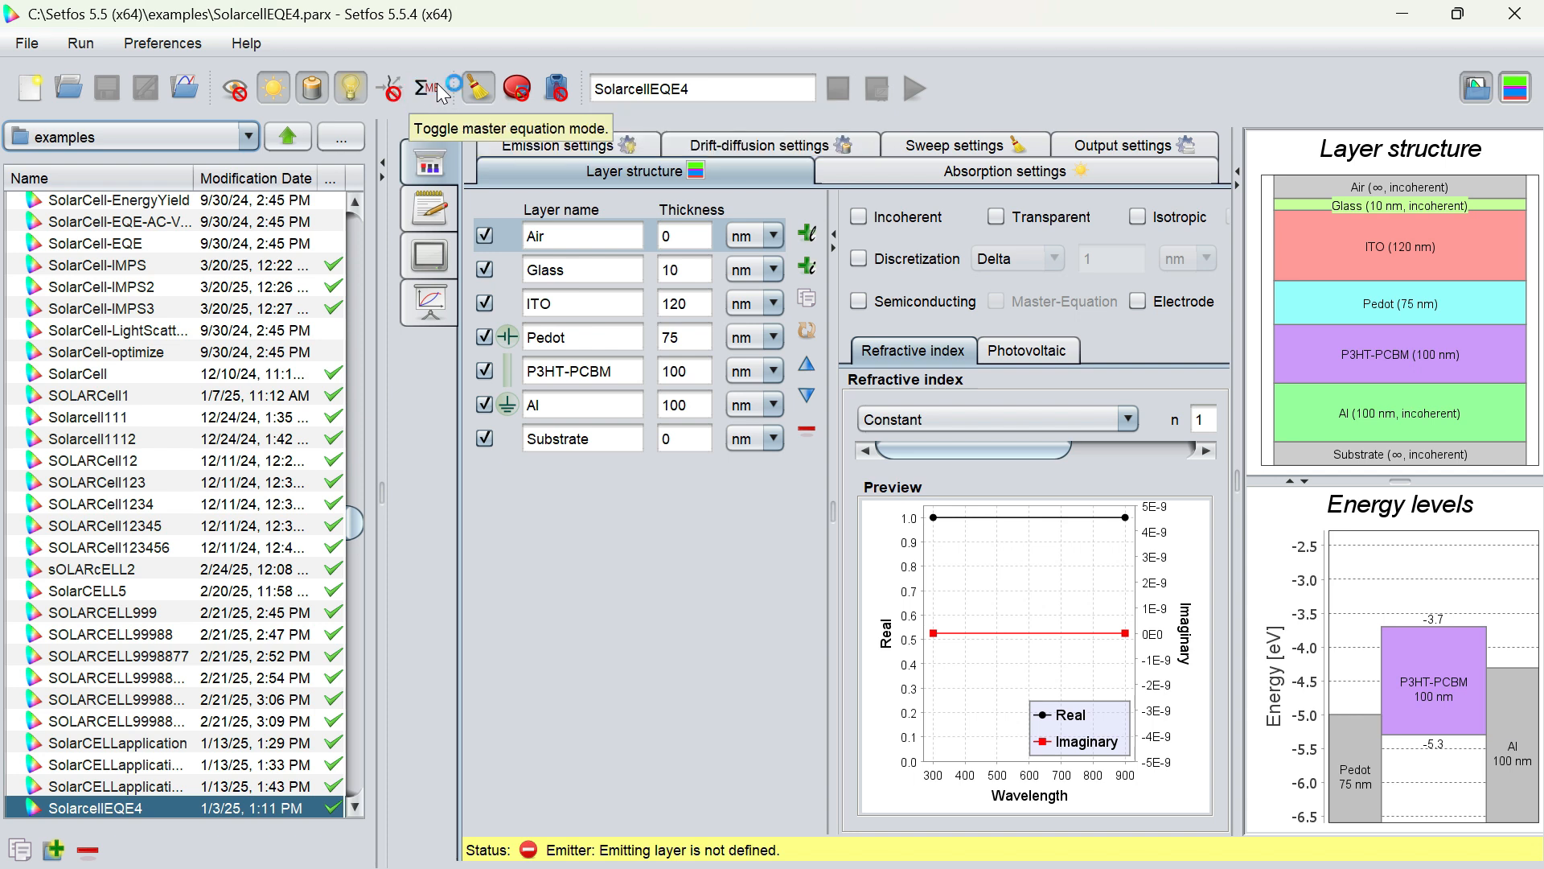
left_click(556, 90)
left_click(559, 93)
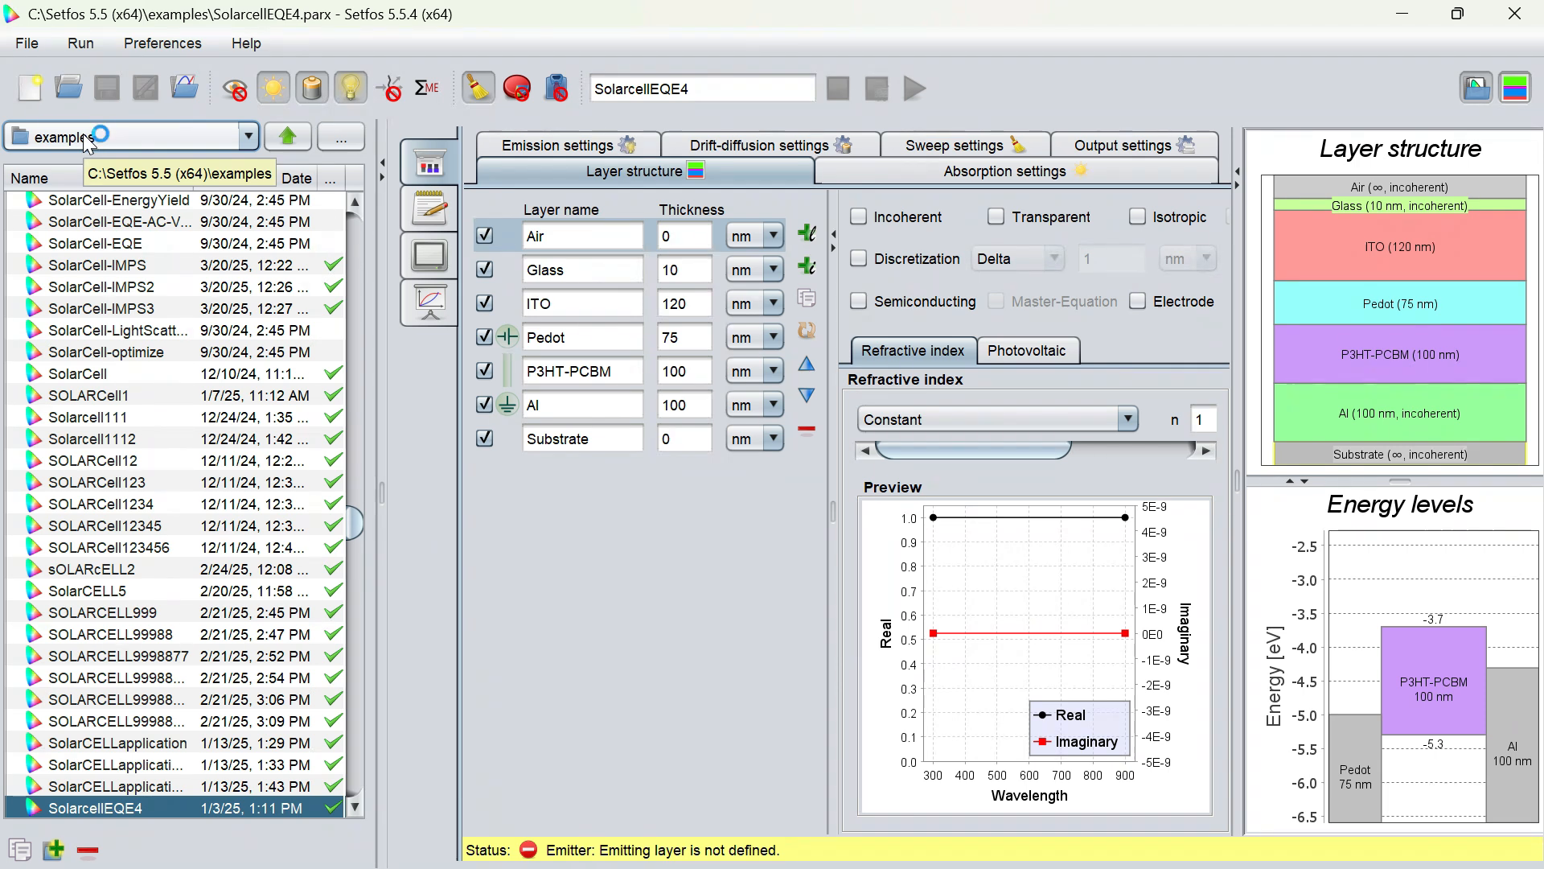
- Hide the file list and create a new simulation file with four unnamed layers between Surrounding and Substrate
left_click(382, 161)
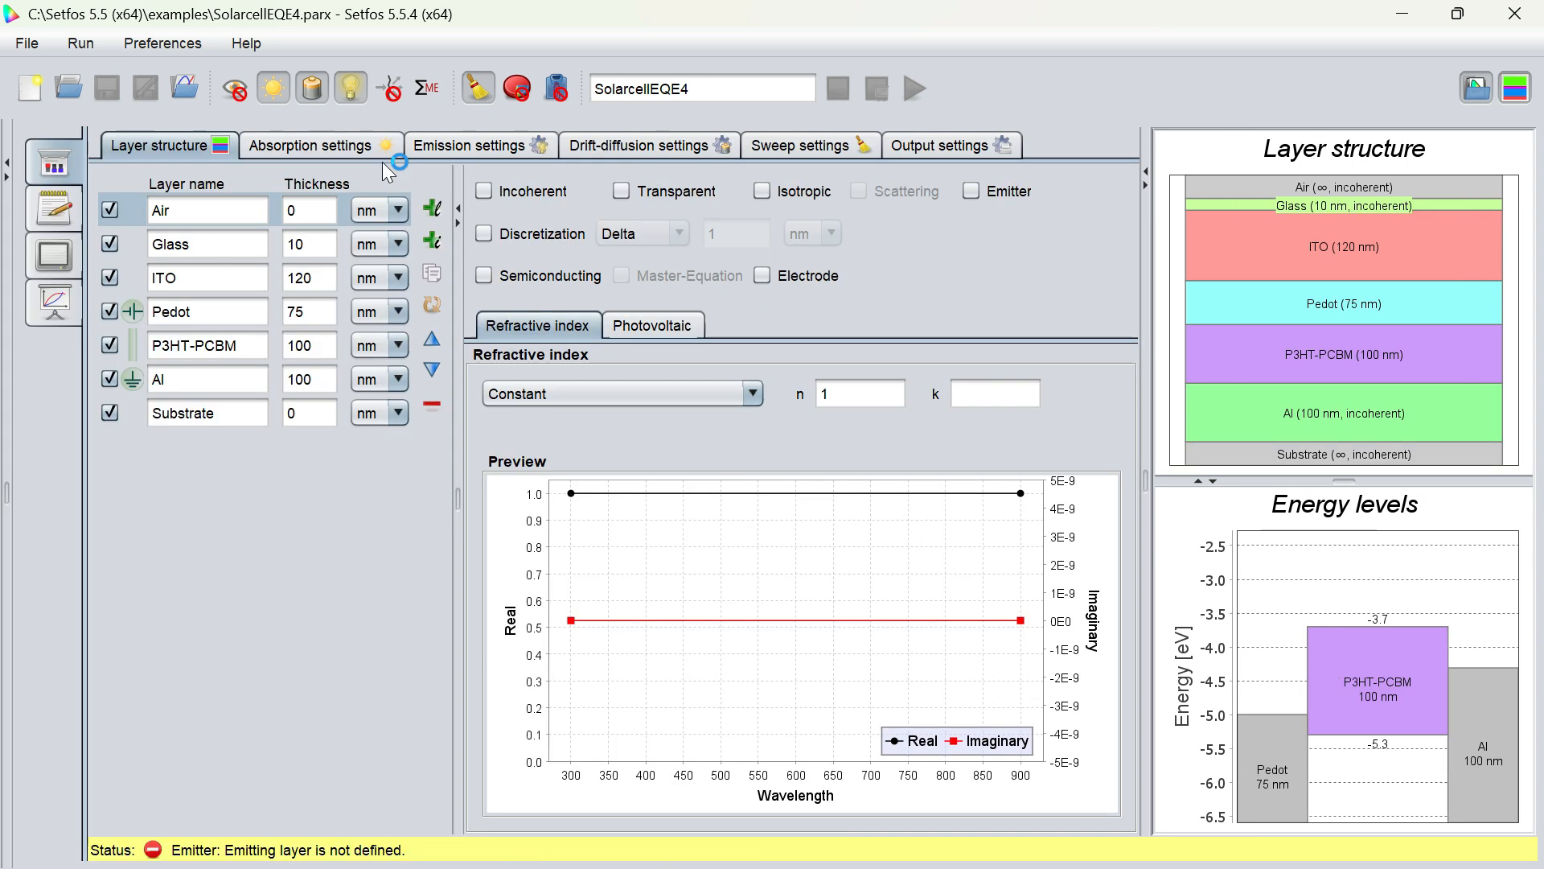
left_click(25, 102)
left_click(752, 487)
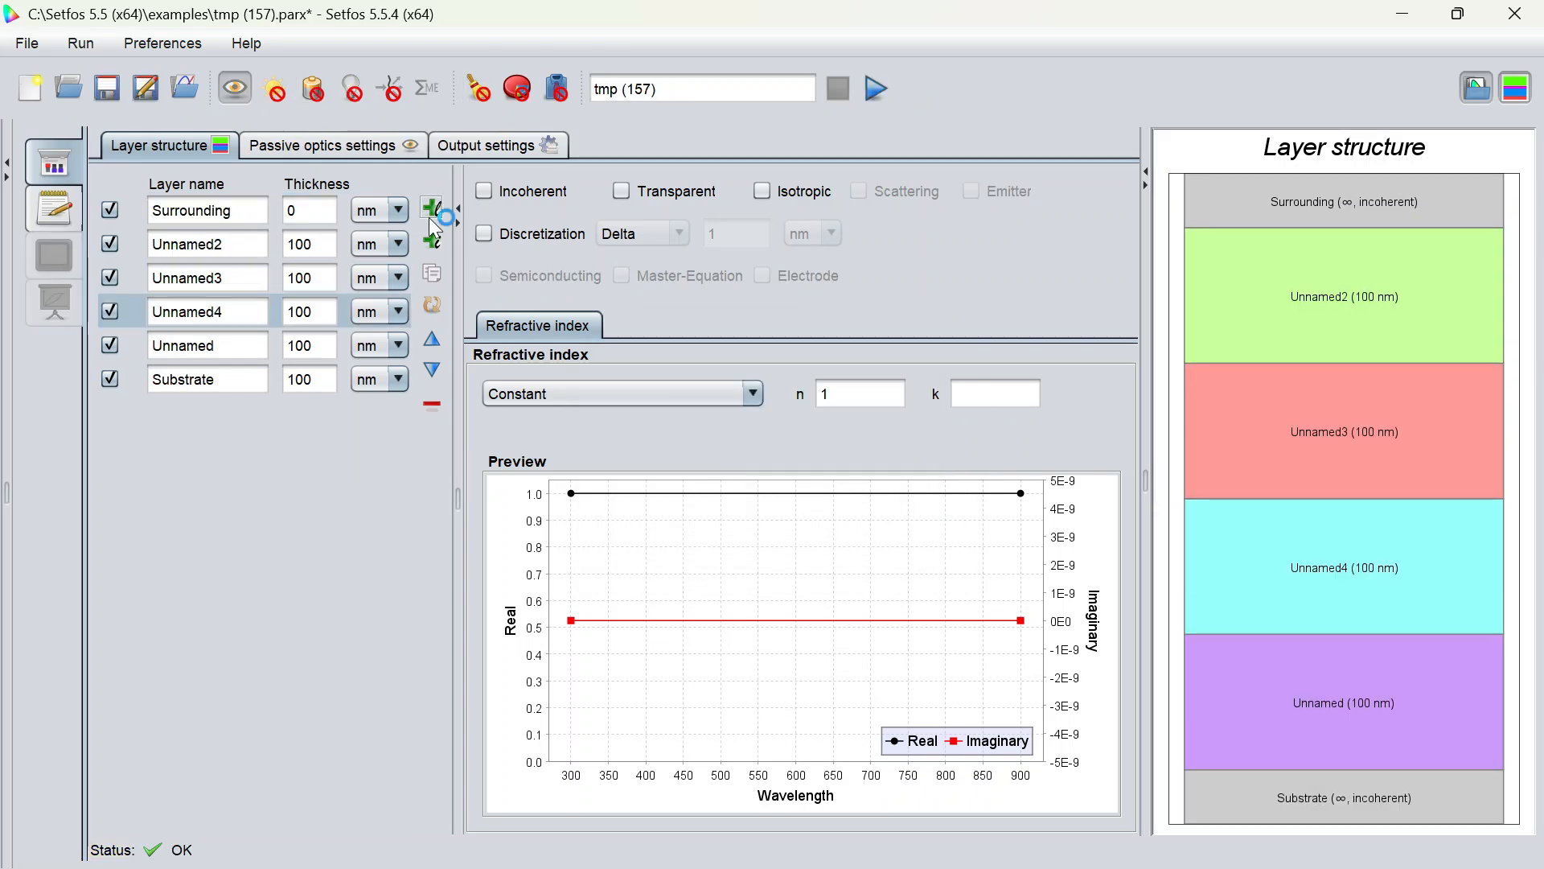
- Rename the Surrounding layer as Air
left_click(231, 210)
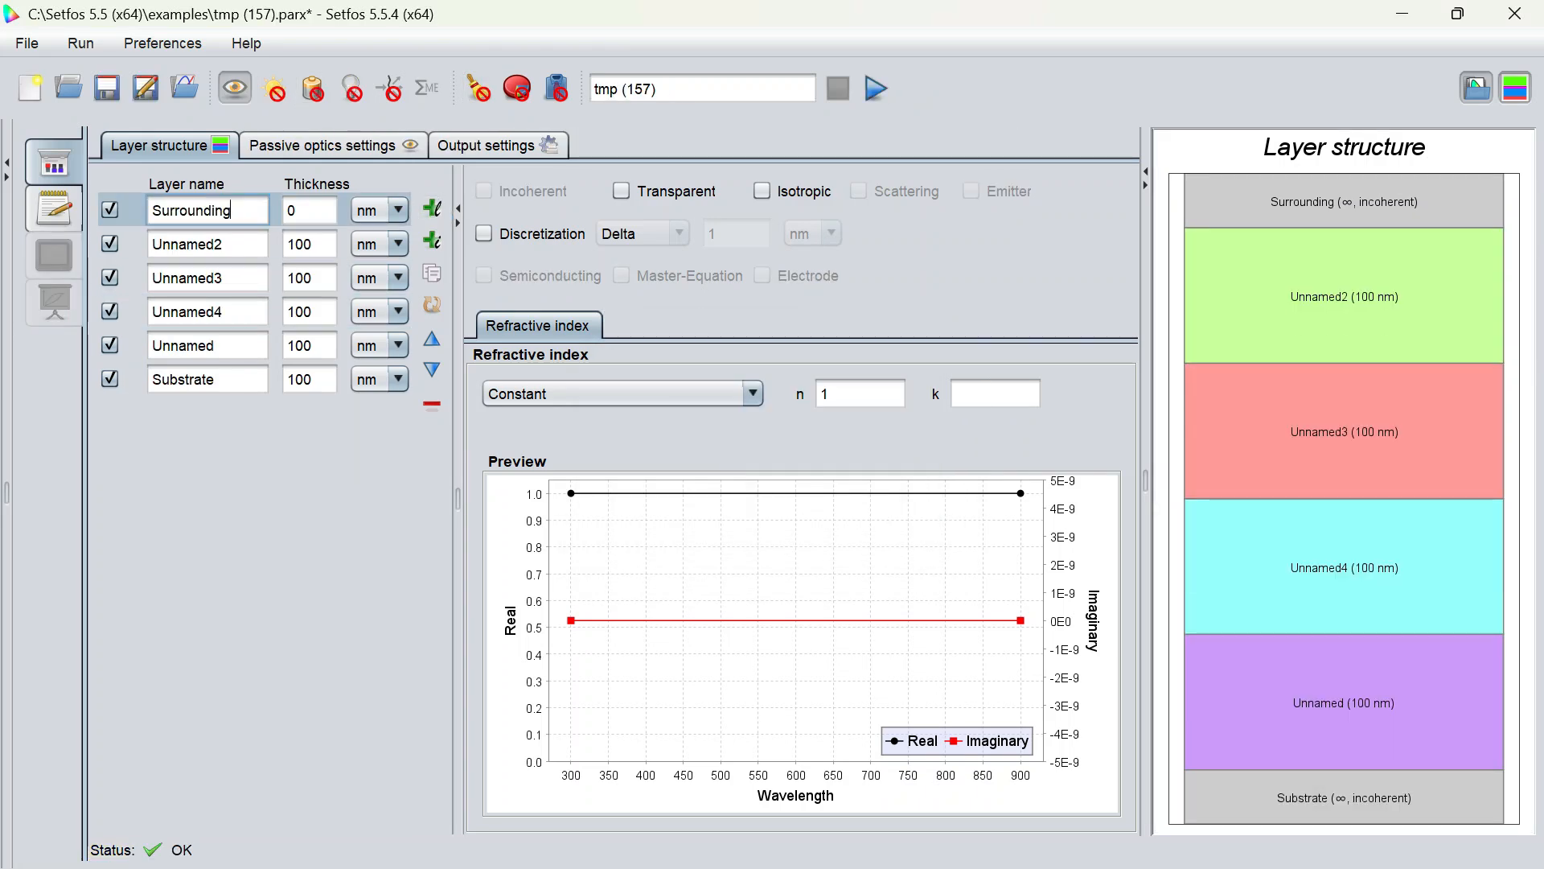
key("BackSpace")
key("BackSpace")
key("BackSpace")
key("BackSpace")
key("BackSpace")
key("BackSpace")
key("BackSpace")
key("BackSpace")
key("BackSpace")
key("BackSpace")
key("BackSpace")
type("Air")
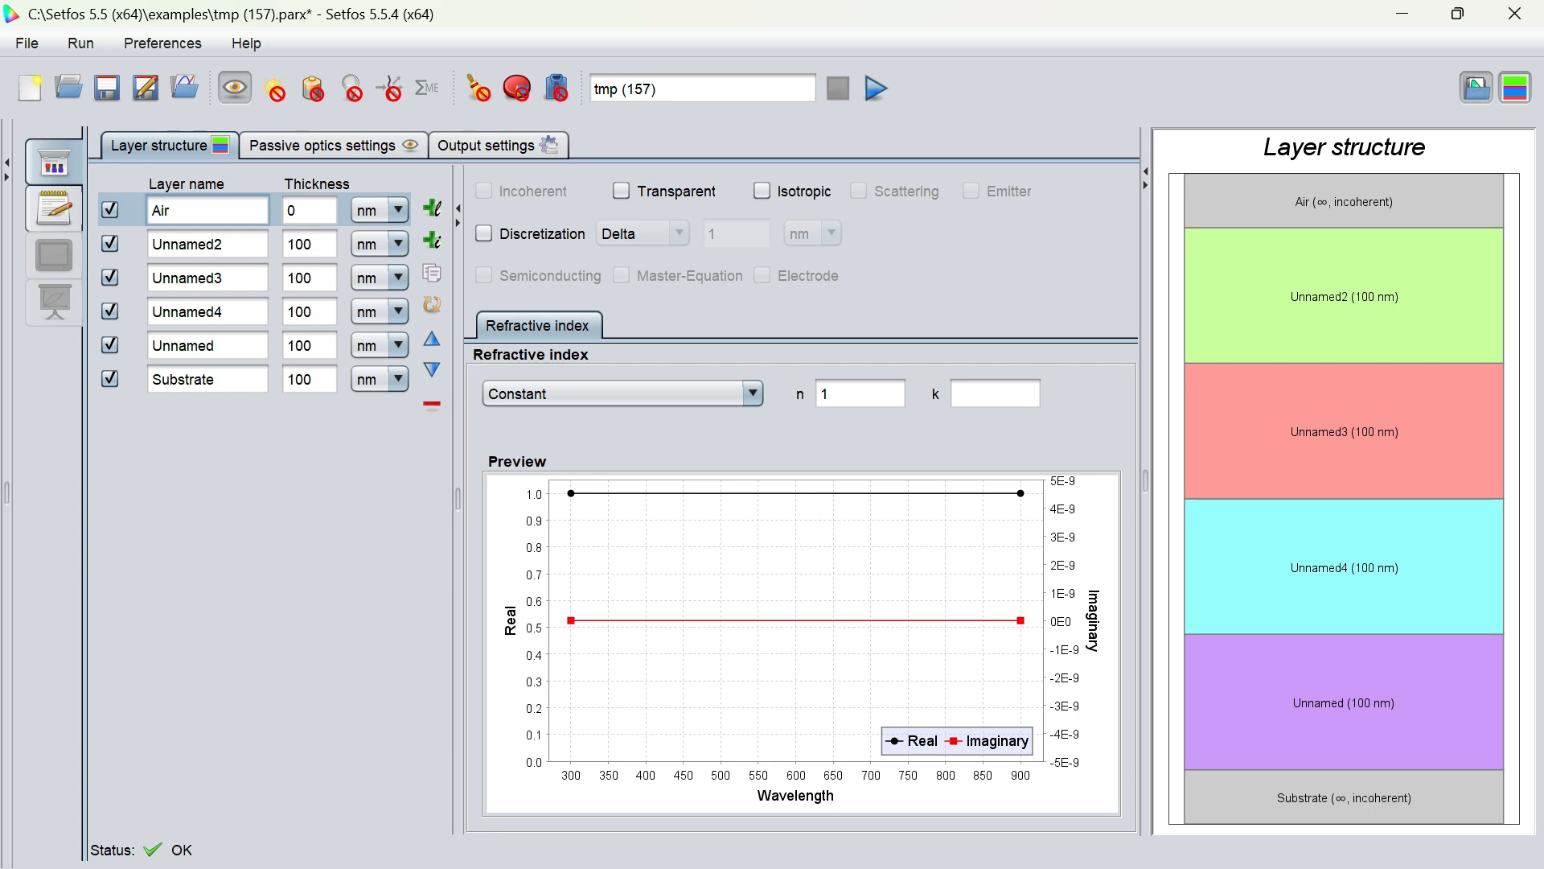
- Rename the Unnamed2 layer as Glass
left_click(231, 243)
key("BackSpace")
key("BackSpace")
key("BackSpace")
key("BackSpace")
key("BackSpace")
key("BackSpace")
key("BackSpace")
key("BackSpace")
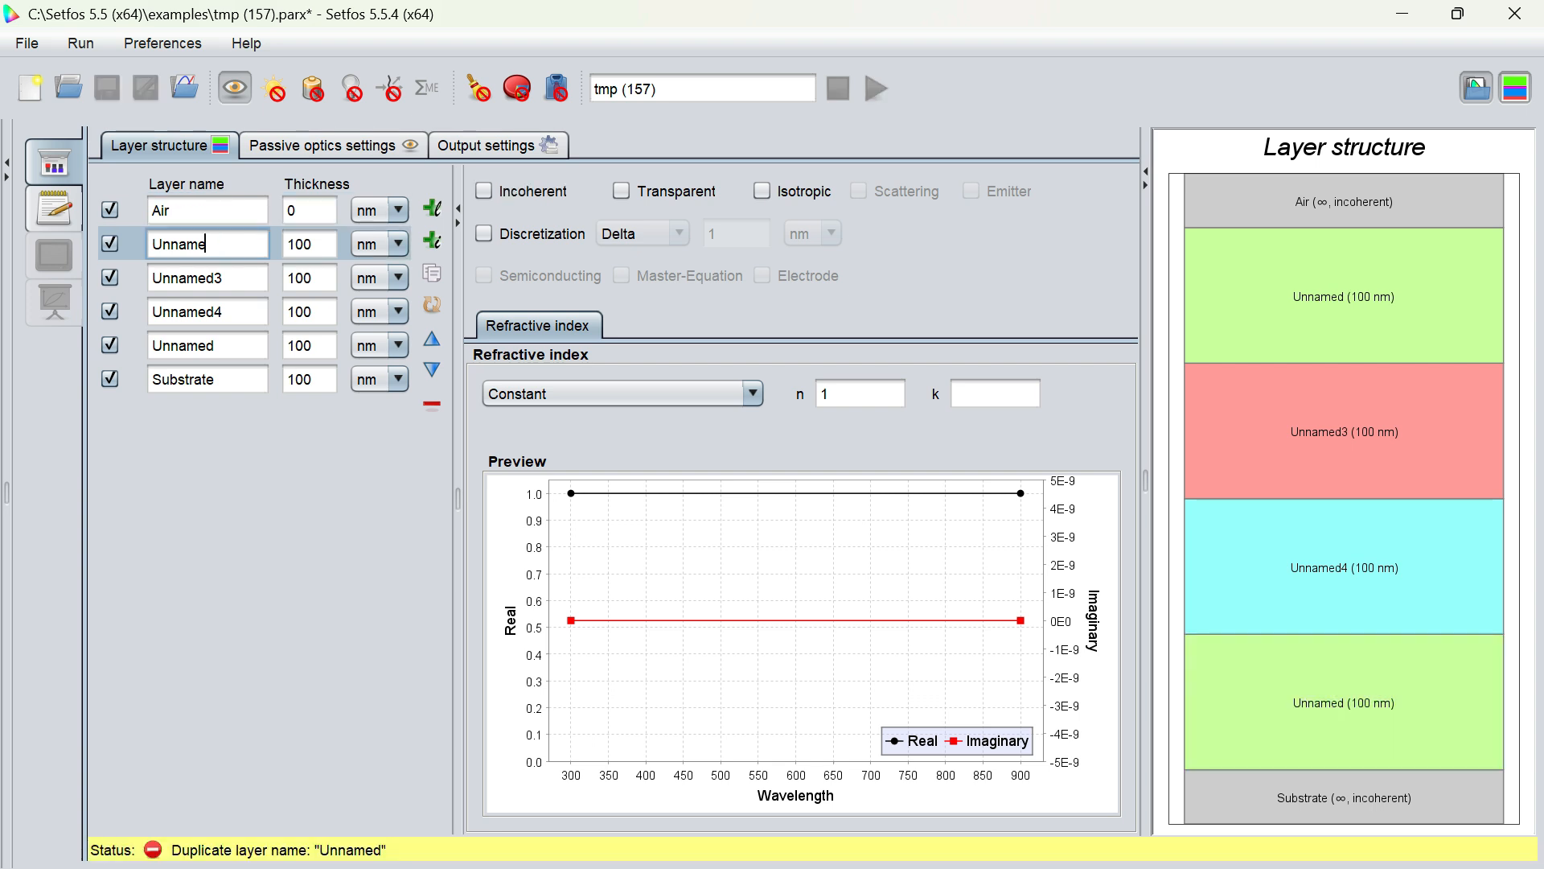
type("Glass")
- Rename the Unnamed3 layer as ITO
left_click(231, 277)
key("BackSpace")
key("BackSpace")
key("BackSpace")
key("BackSpace")
key("BackSpace")
key("BackSpace")
key("BackSpace")
key("BackSpace")
type("ITO")
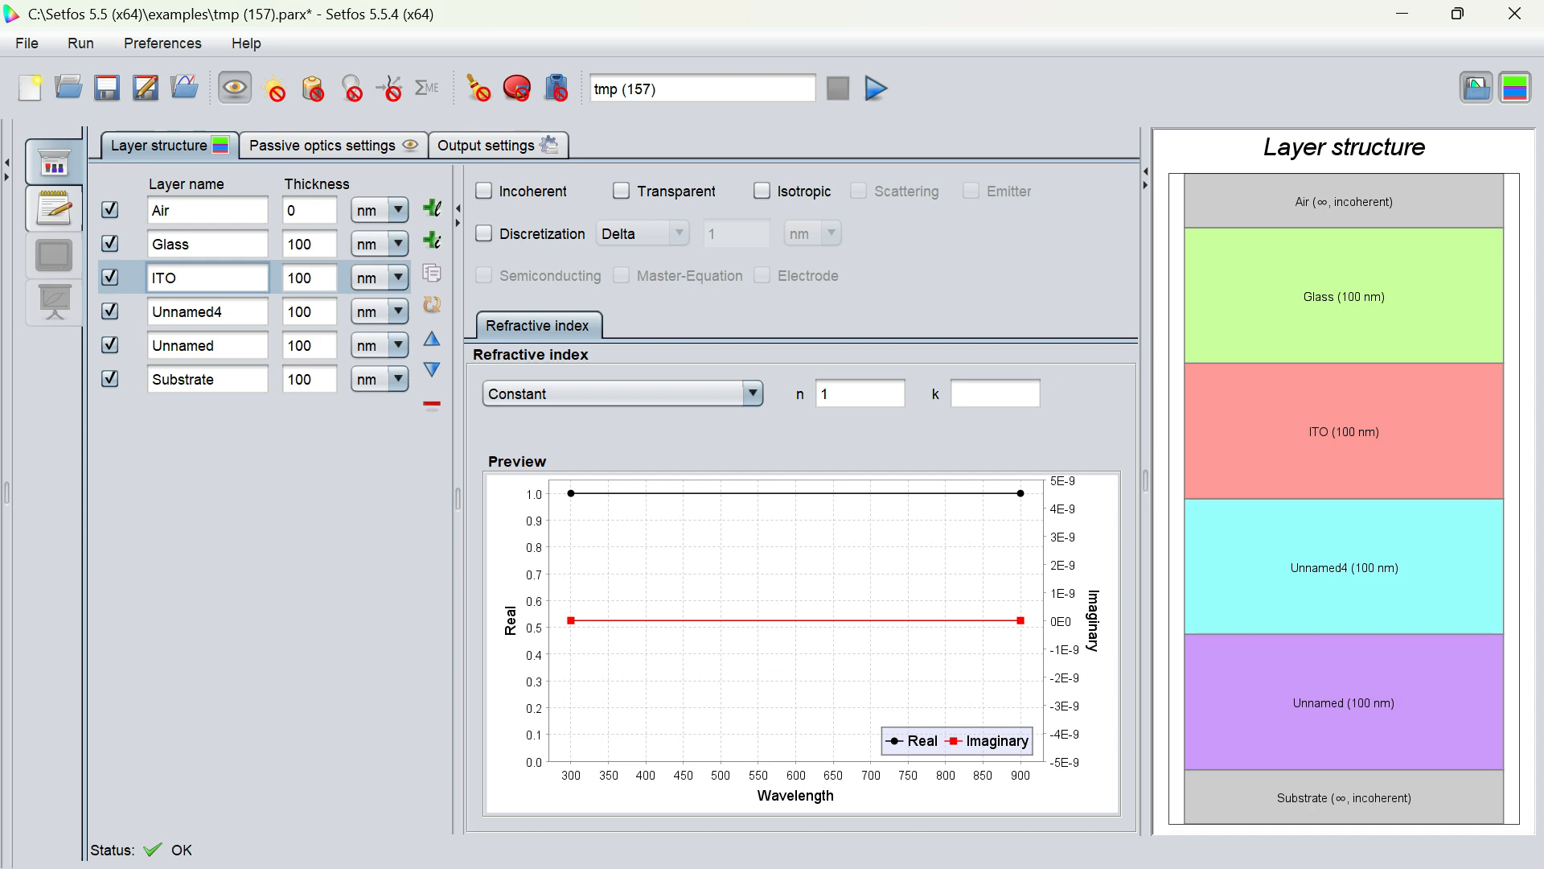
- Rename the Unnamed4 layer as PEDOT
left_click(231, 312)
key("BackSpace")
key("BackSpace")
key("BackSpace")
key("BackSpace")
key("BackSpace")
key("BackSpace")
key("BackSpace")
key("BackSpace")
type("PEDOT")
- Rename the Unnamed layer below PEDOT as P3HT-PCBM
left_click(231, 345)
key("BackSpace")
key("BackSpace")
key("BackSpace")
key("BackSpace")
key("BackSpace")
key("BackSpace")
type("P3H")
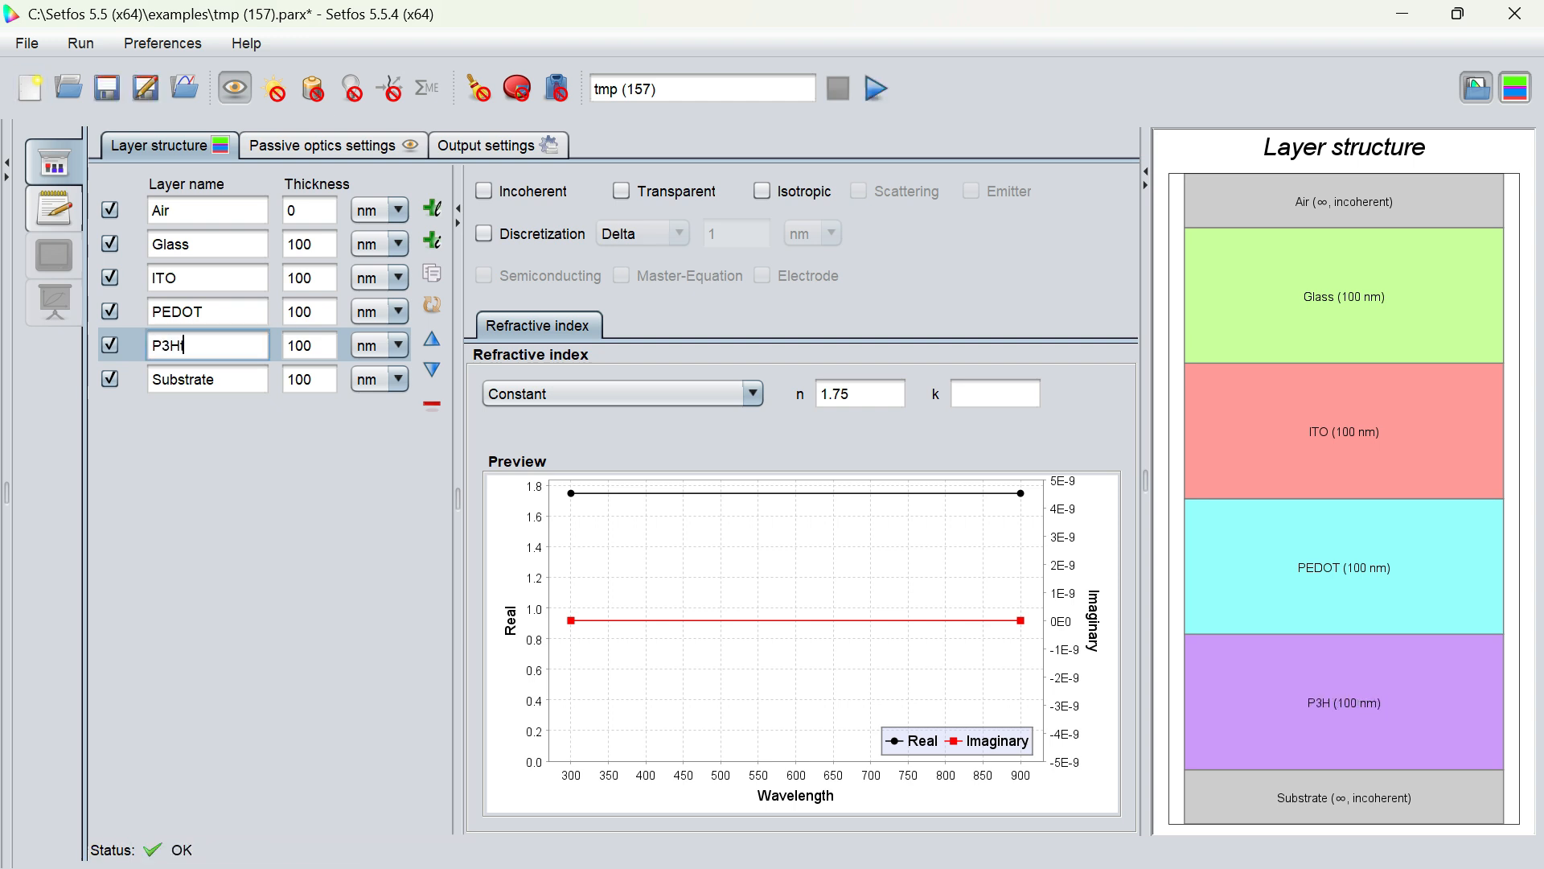
type("T-PCBM")
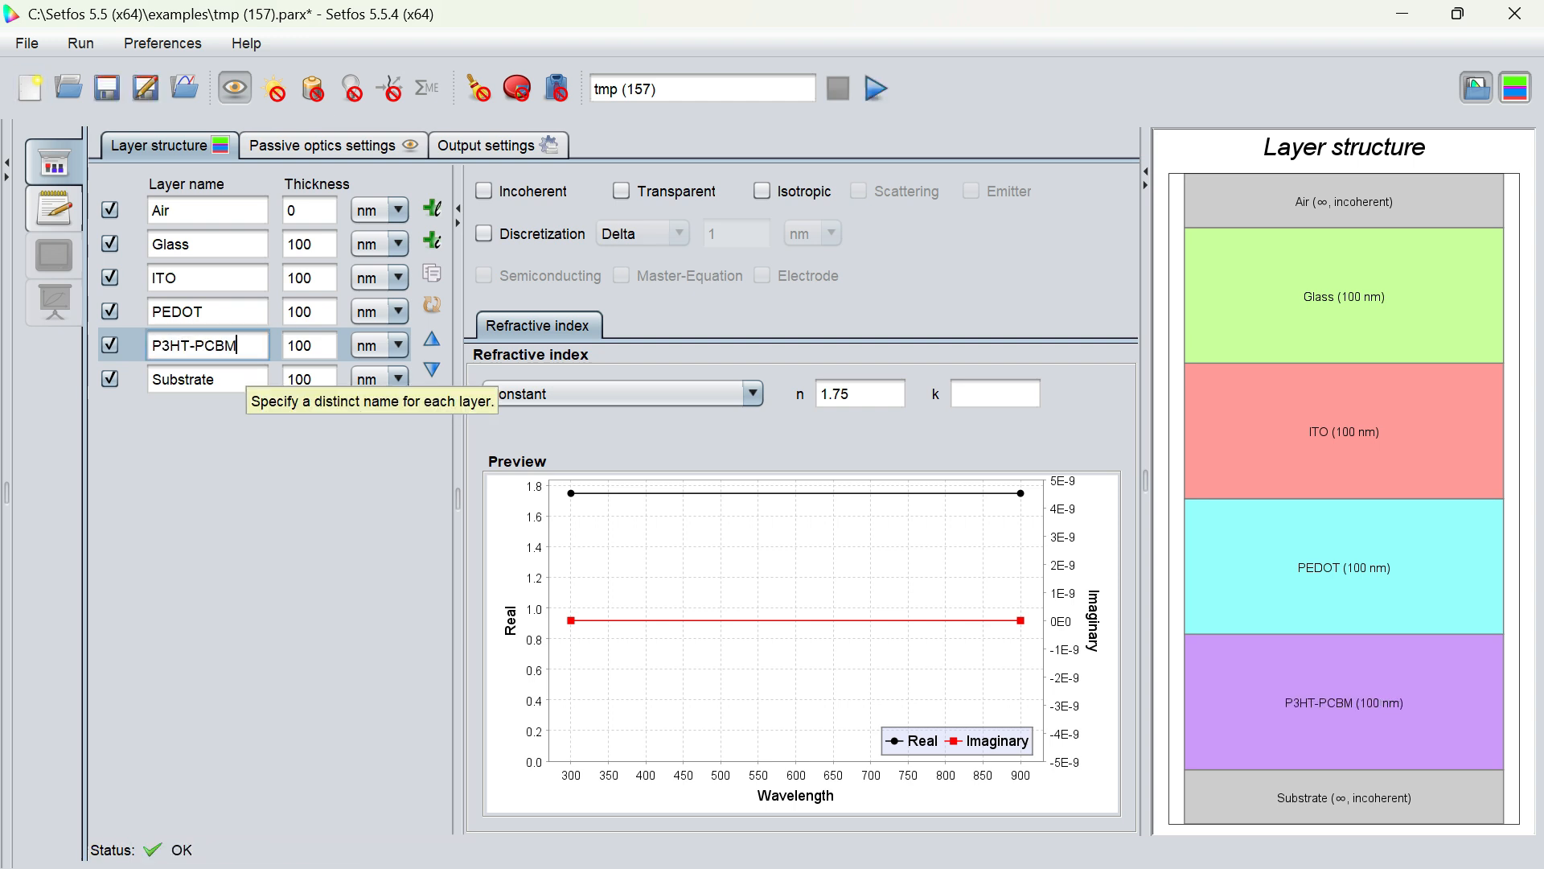
- Insert one more layer at the Substrate layer and name the layer below P3HT-PCBM Al
left_click(242, 379)
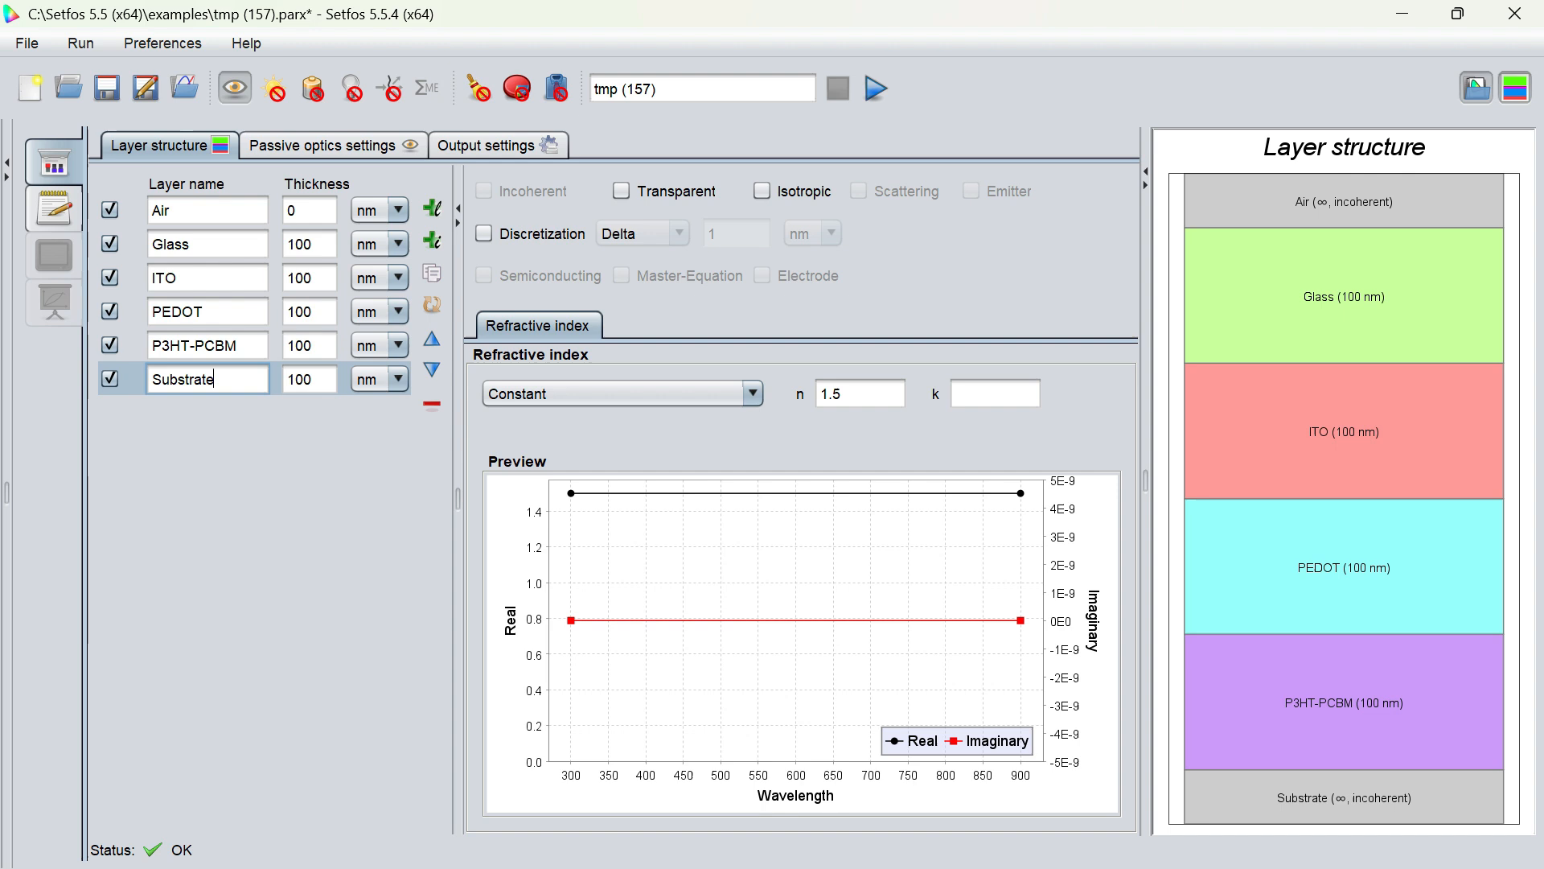
left_click(432, 207)
key("ctrl+a")
type("A;")
key("BackSpace")
type("l")
- Name the last layer of the stack Subtrate and set its thickness to 0 nm
left_click(241, 413)
key("ctrl+a")
type("Subtrate")
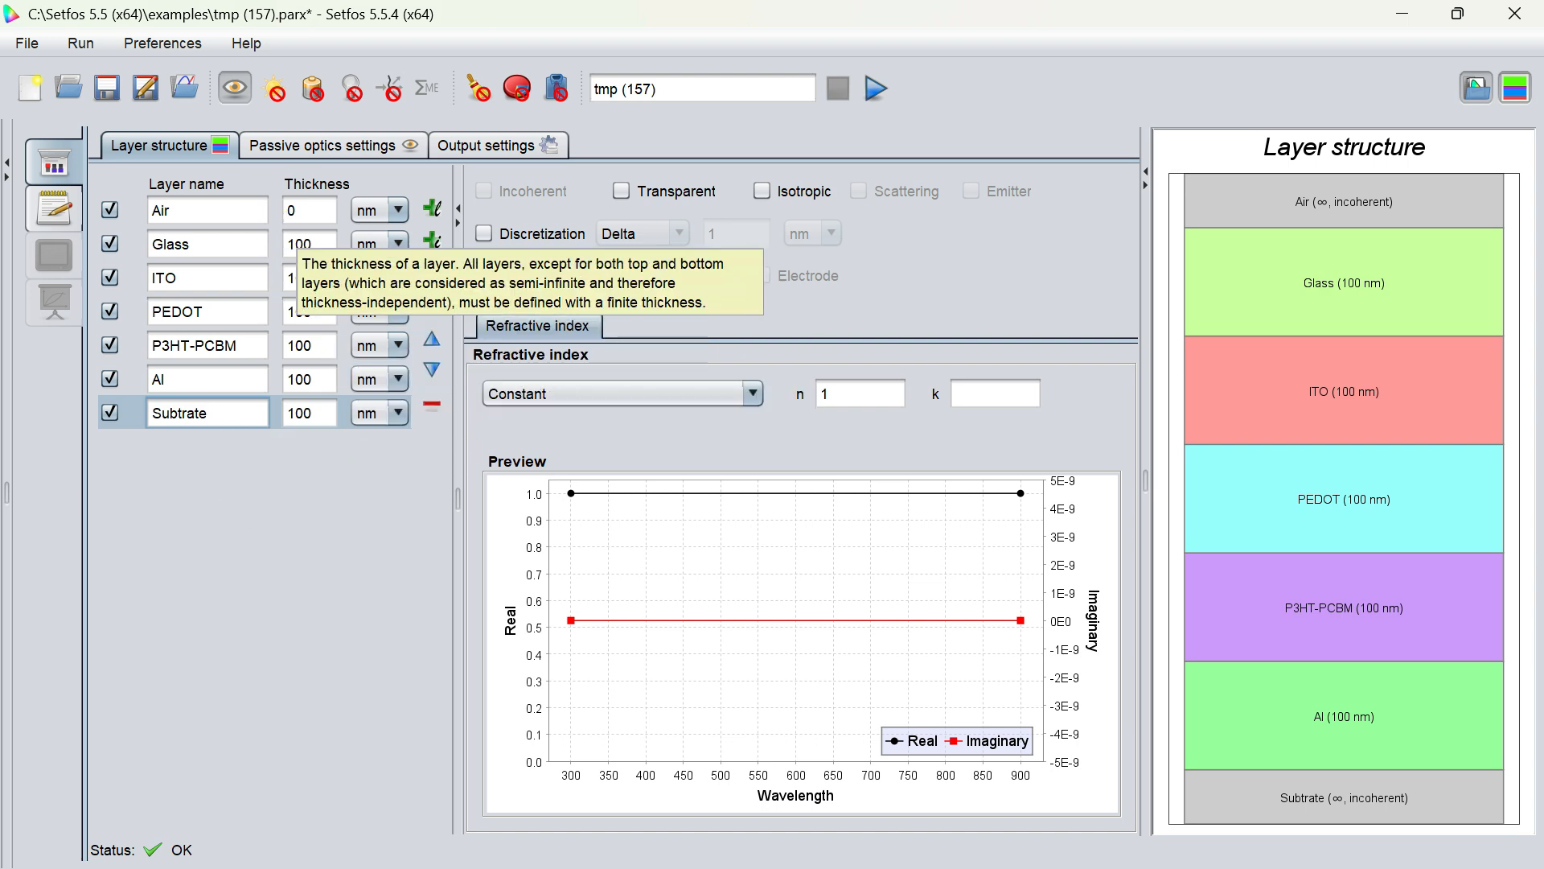
left_click(323, 410)
key("BackSpace")
key("BackSpace")
key("BackSpace")
type("0")
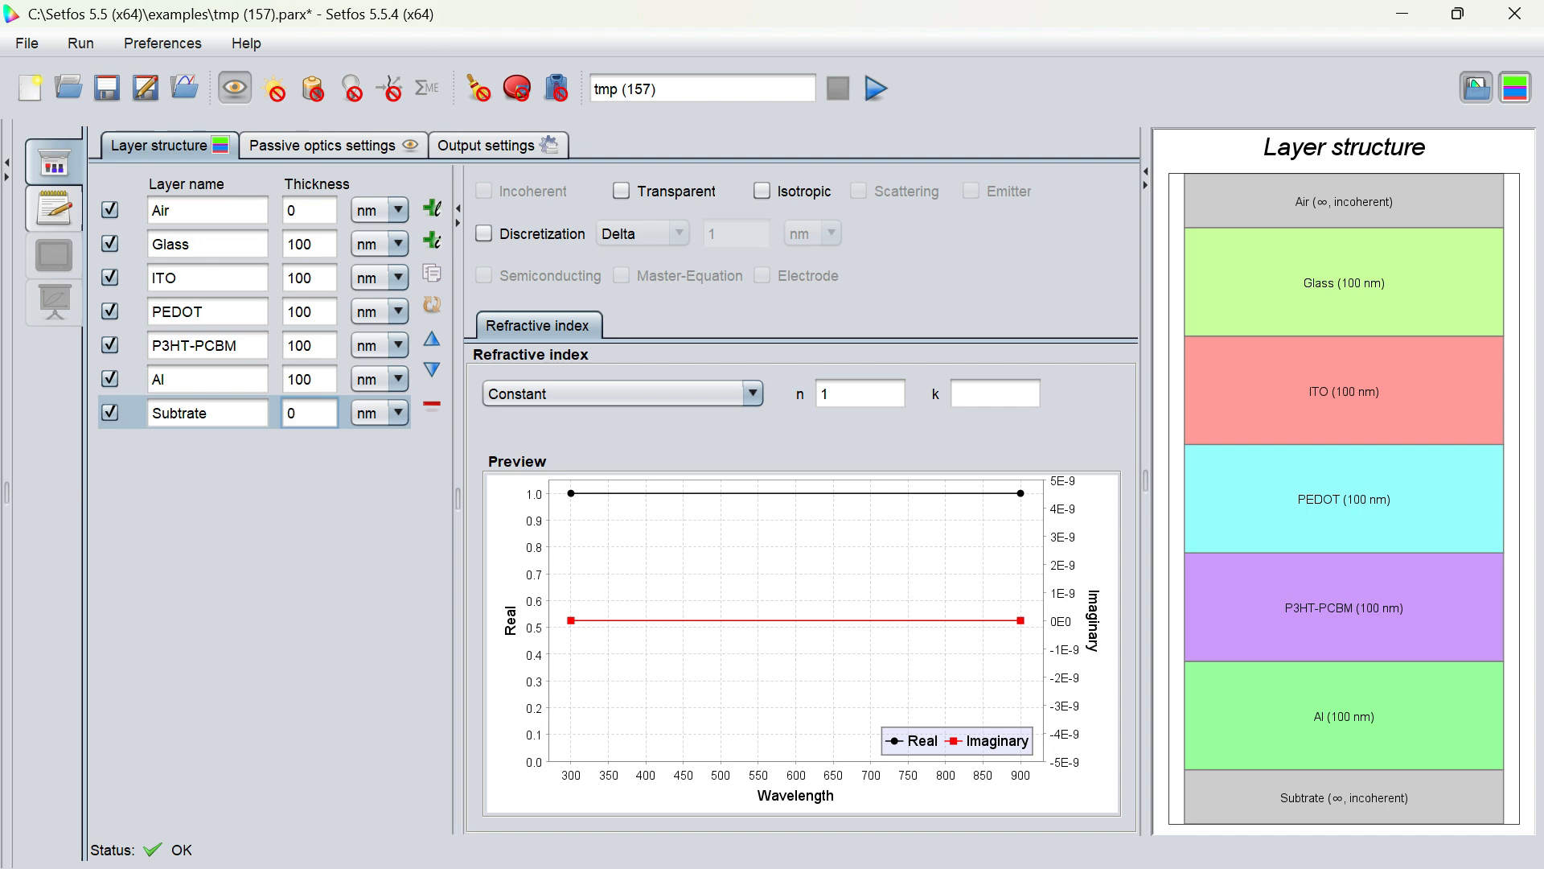
- Set the thickness of the Glass layer to 10 nm and of the ITO layer to 120 nm
left_click(322, 243)
key("BackSpace")
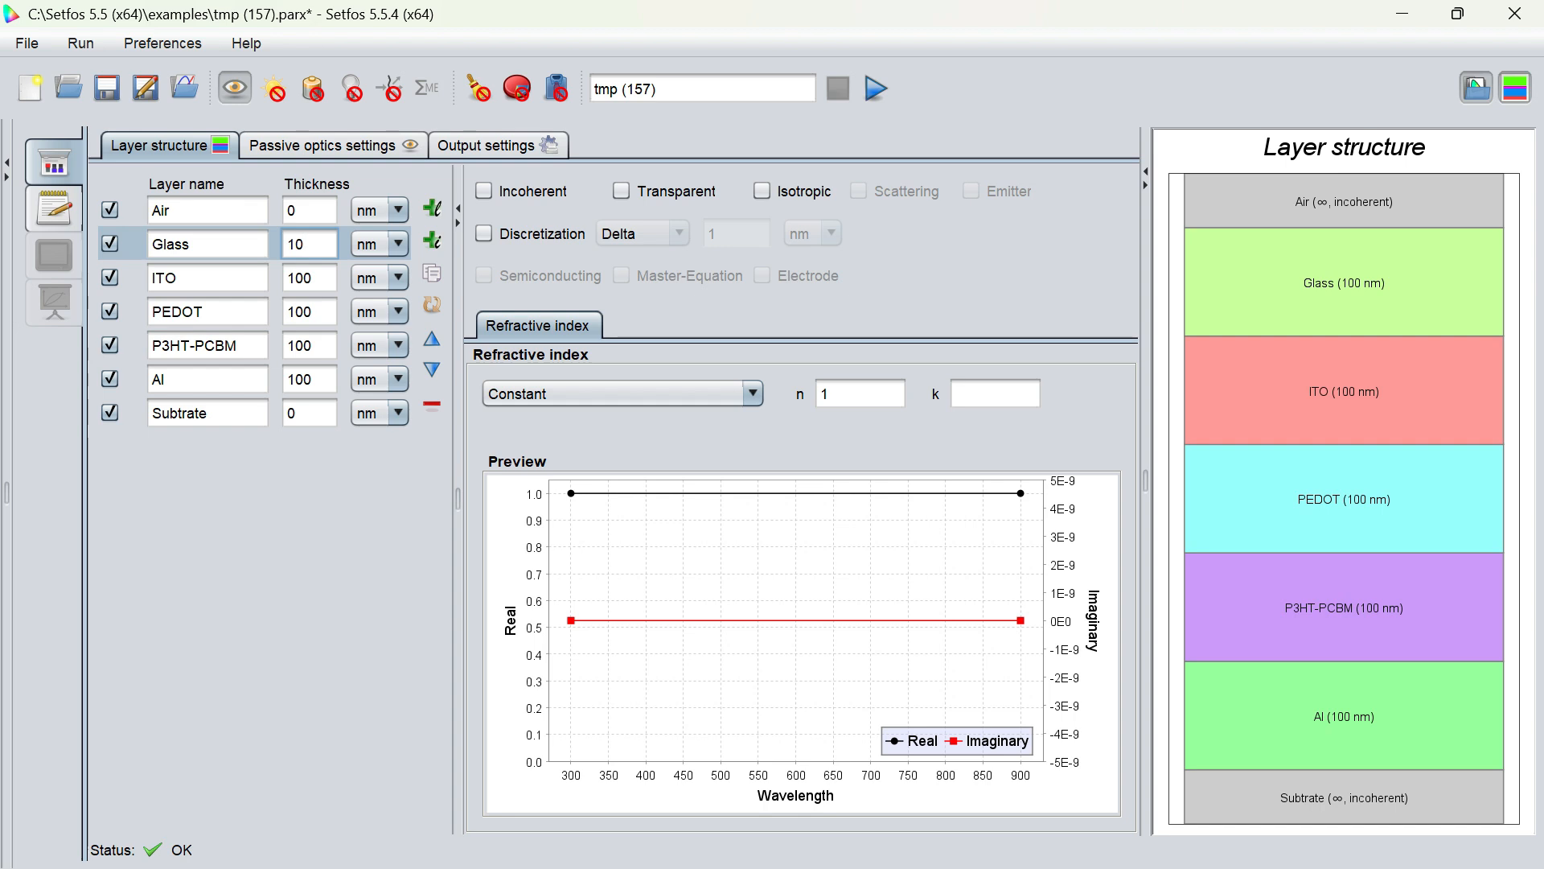
left_click(313, 278)
key("BackSpace")
type("2")
- Set the thickness of the PEDOT layer to 110 nm
left_click(313, 312)
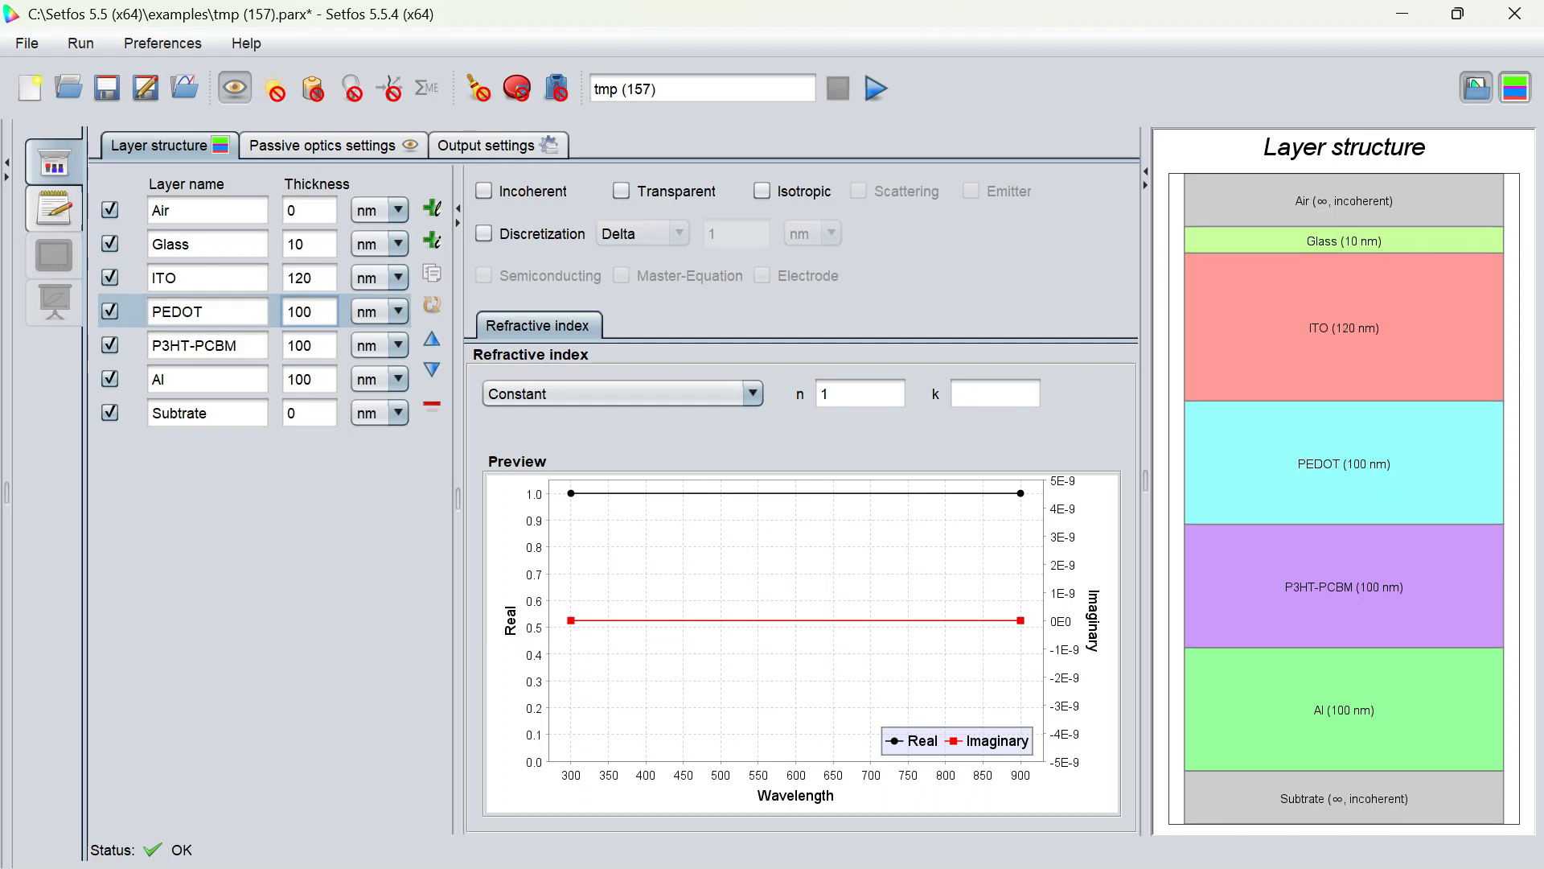
key("BackSpace")
key("BackSpace")
type("11")
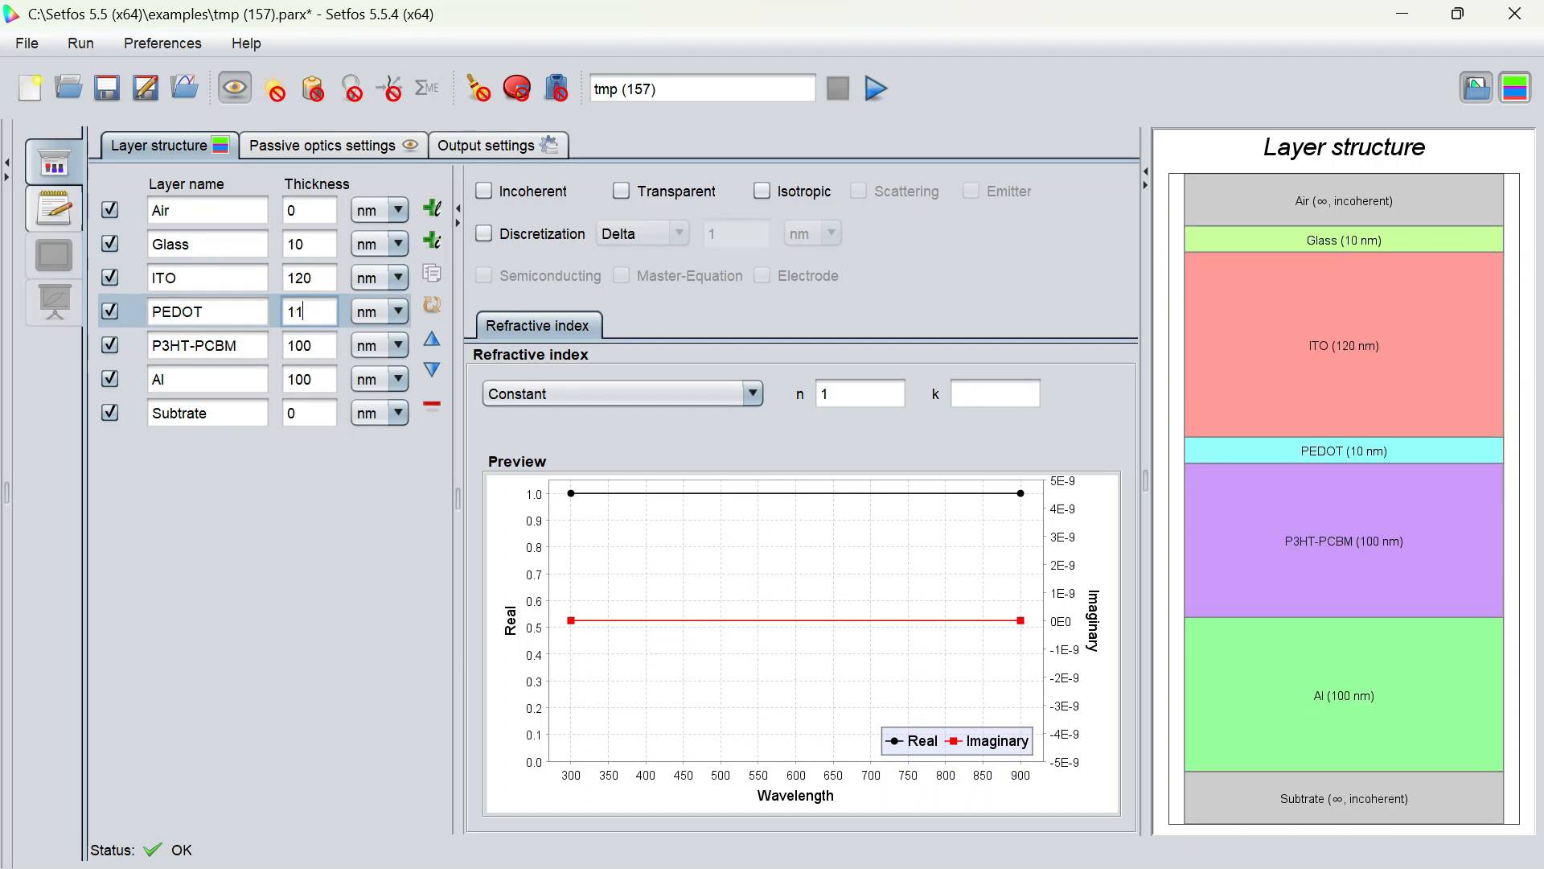
type("0")
left_click(312, 346)
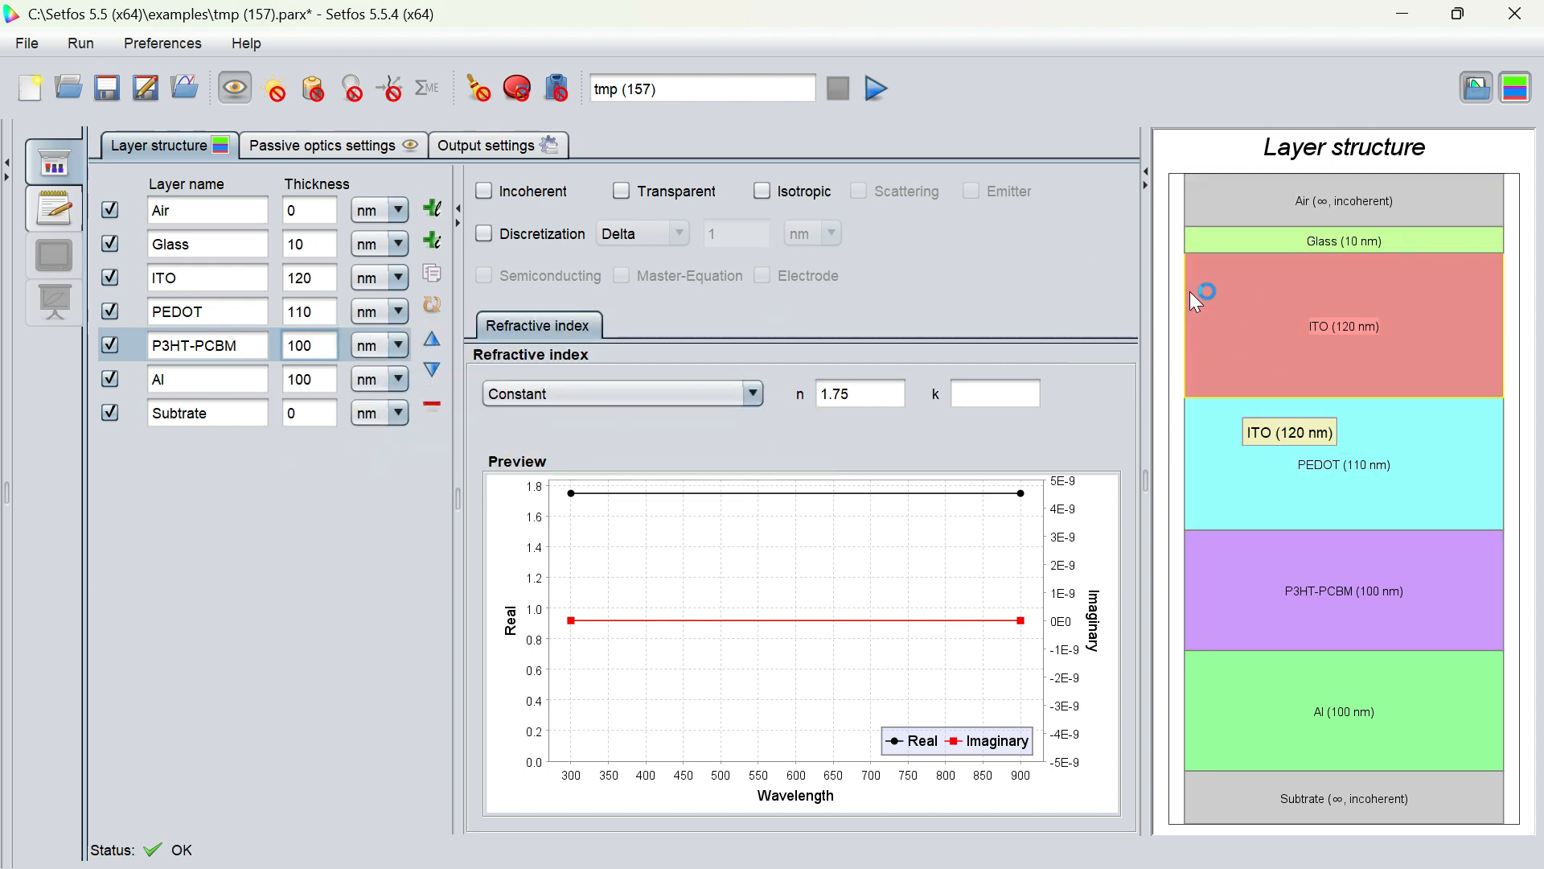
- Hide the layer structure drawing and set the Glass layer's constant refractive index n to 1.5
left_click(1147, 188)
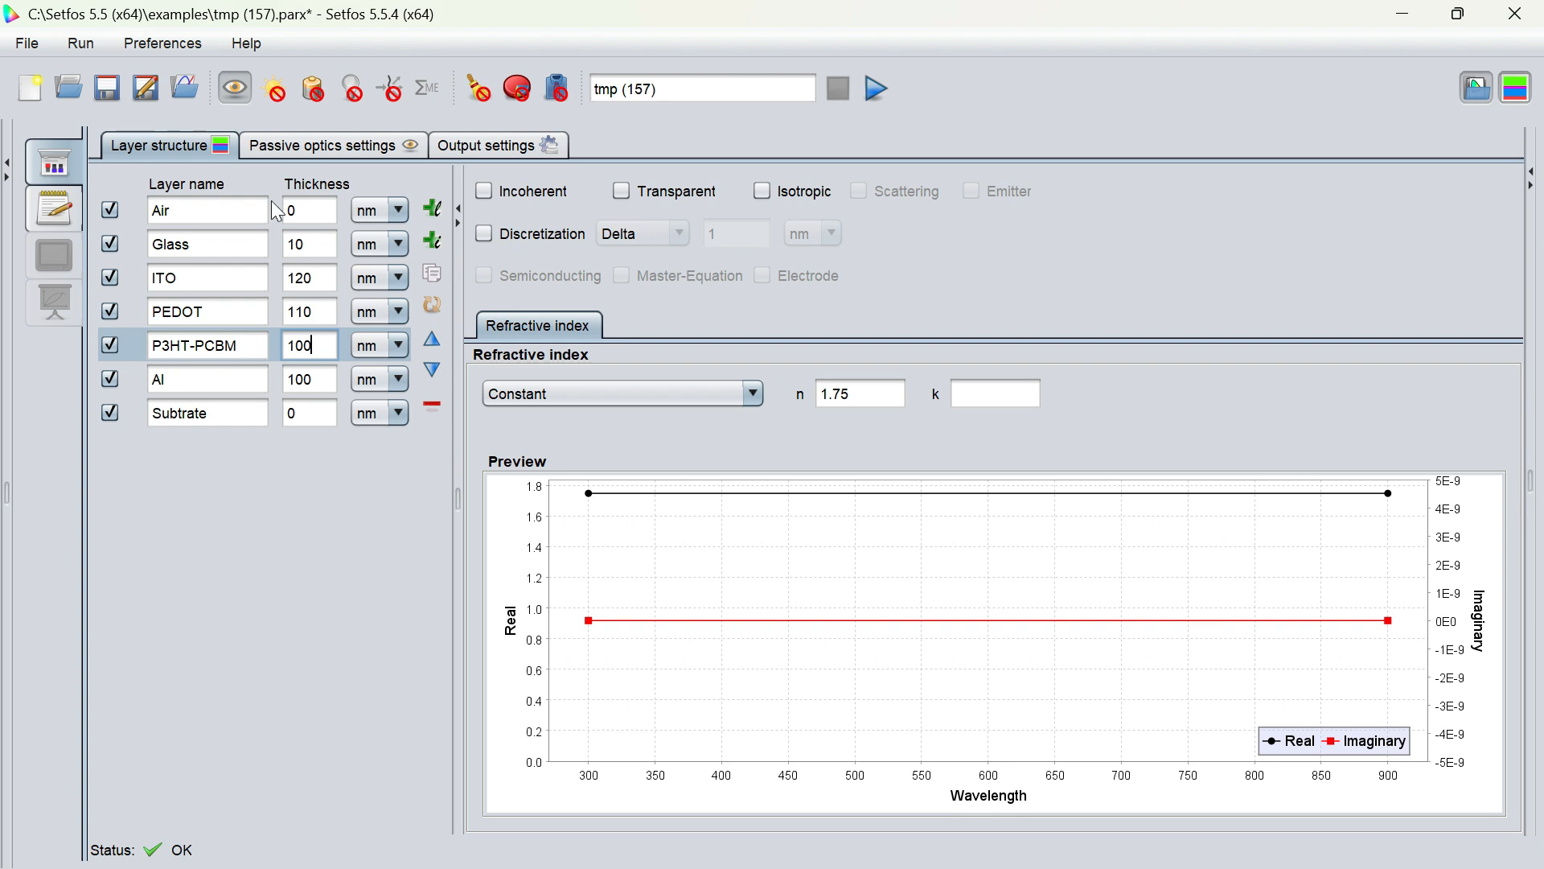
left_click(208, 243)
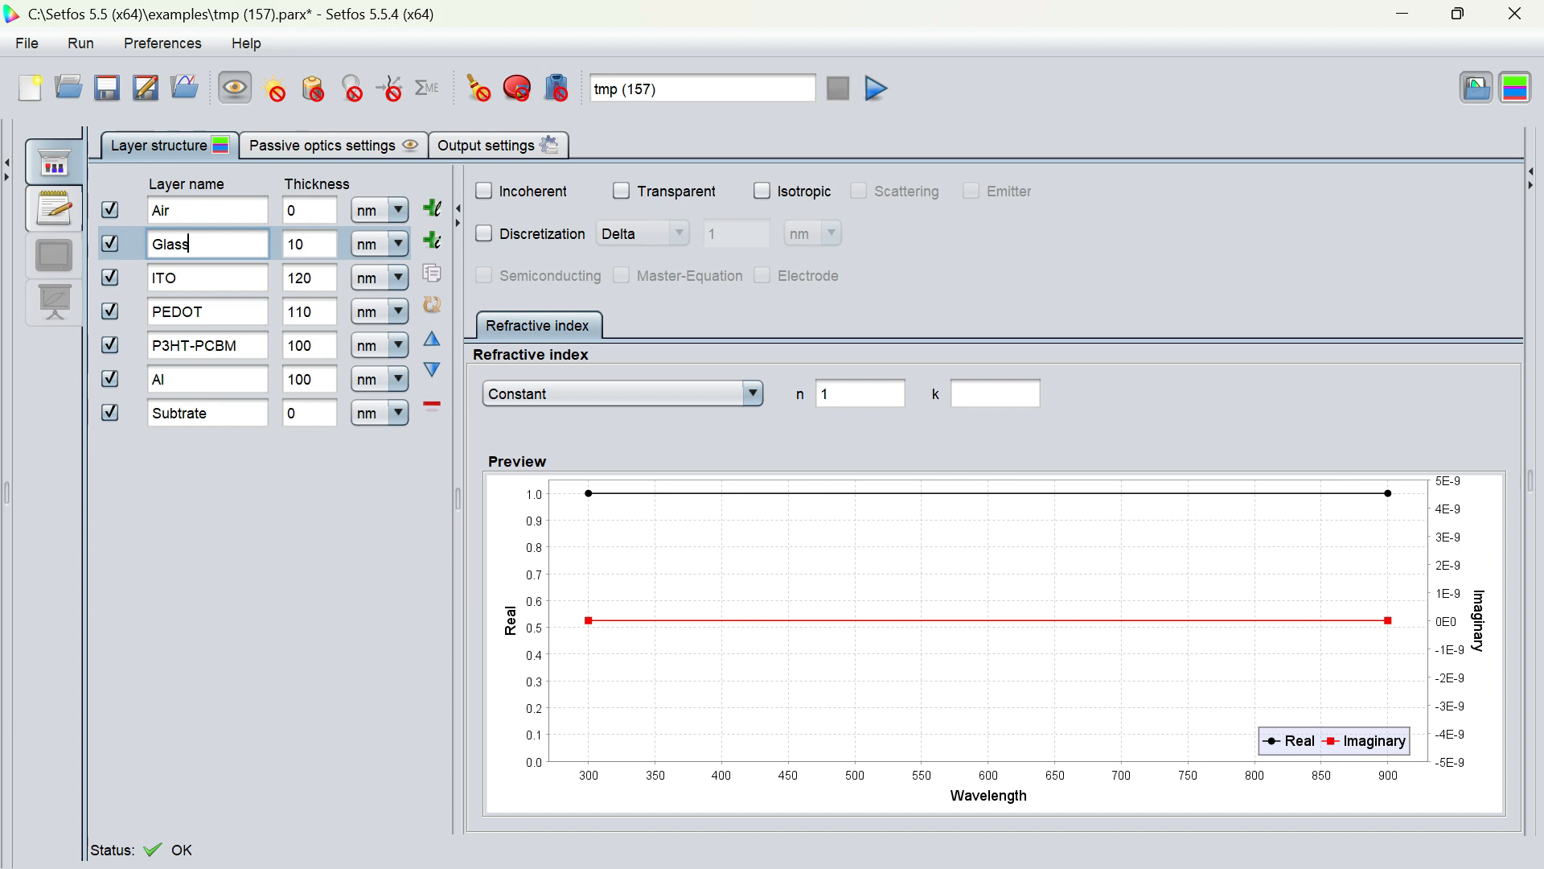
left_click(845, 394)
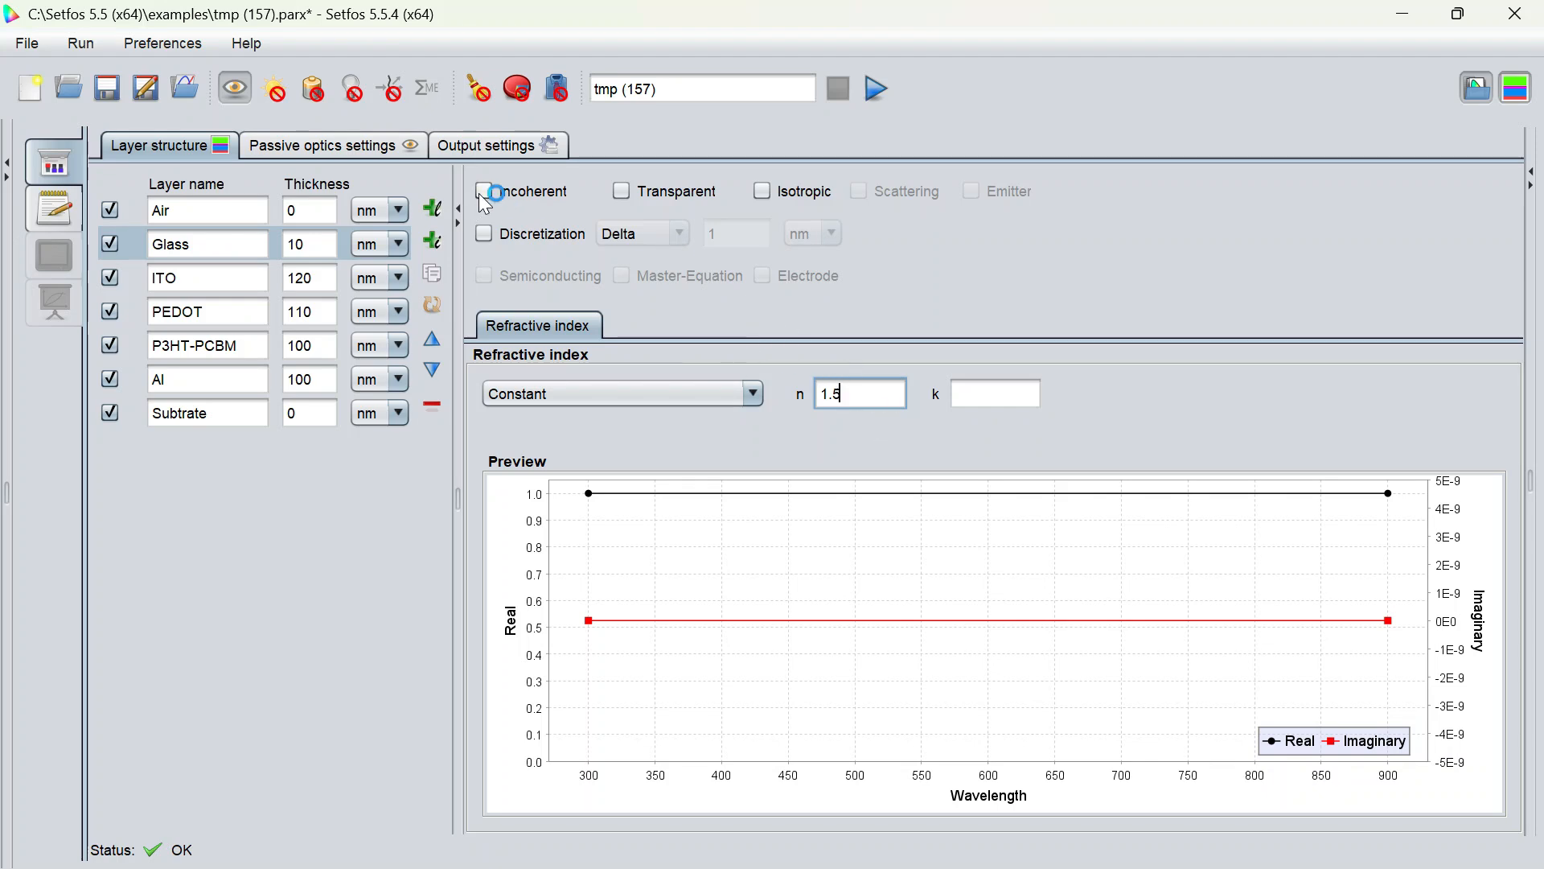
- Define the ITO layer's refractive index from tabulated nk values by importing the material file 2ITO.nk
left_click(277, 282)
left_click(704, 394)
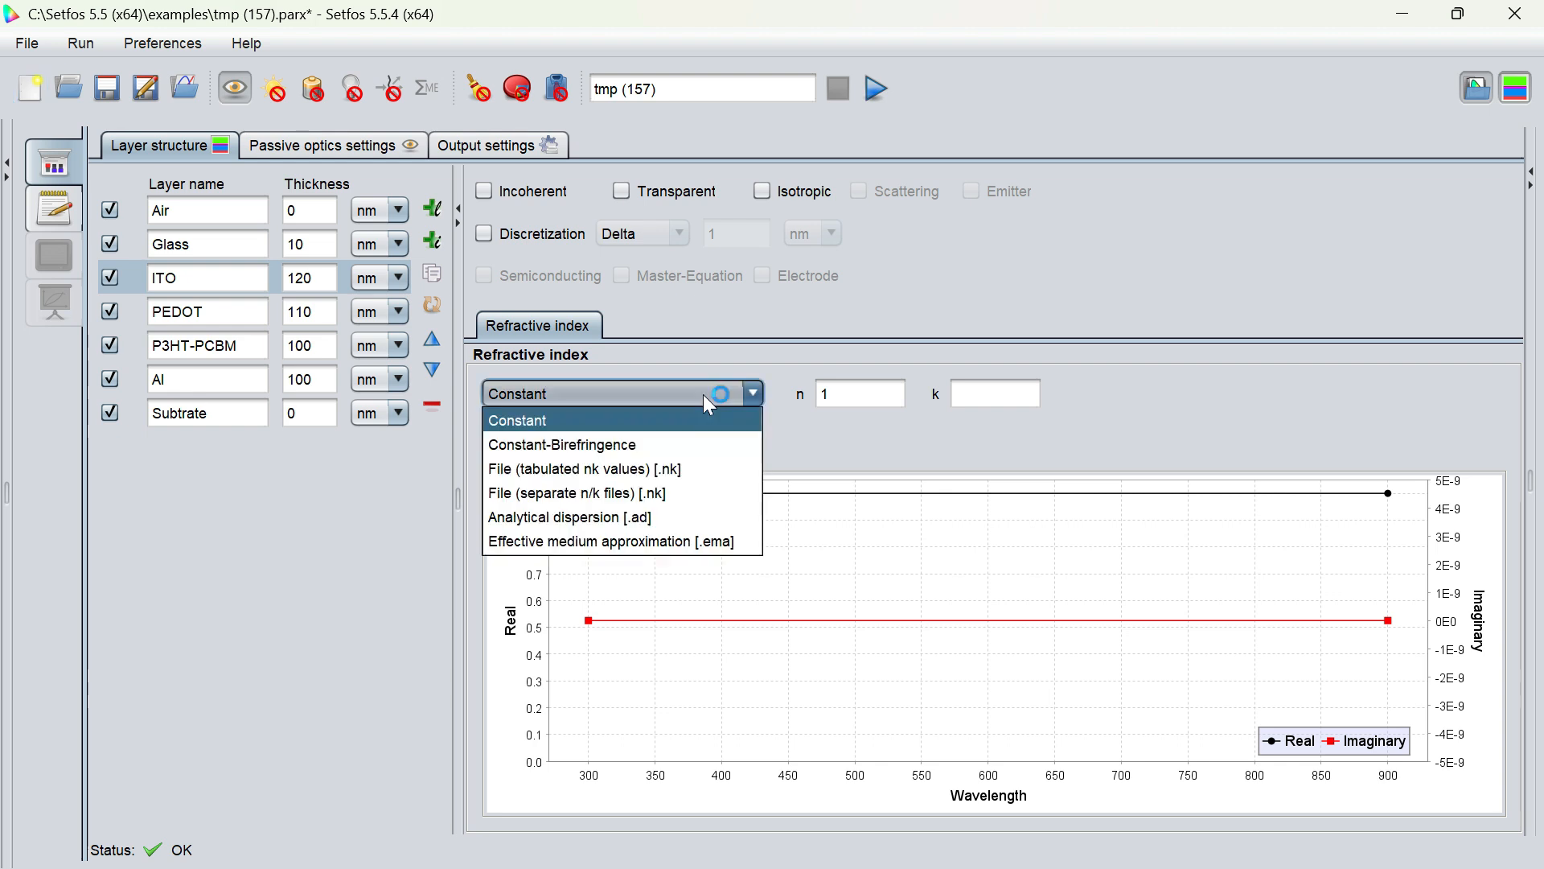
left_click(636, 475)
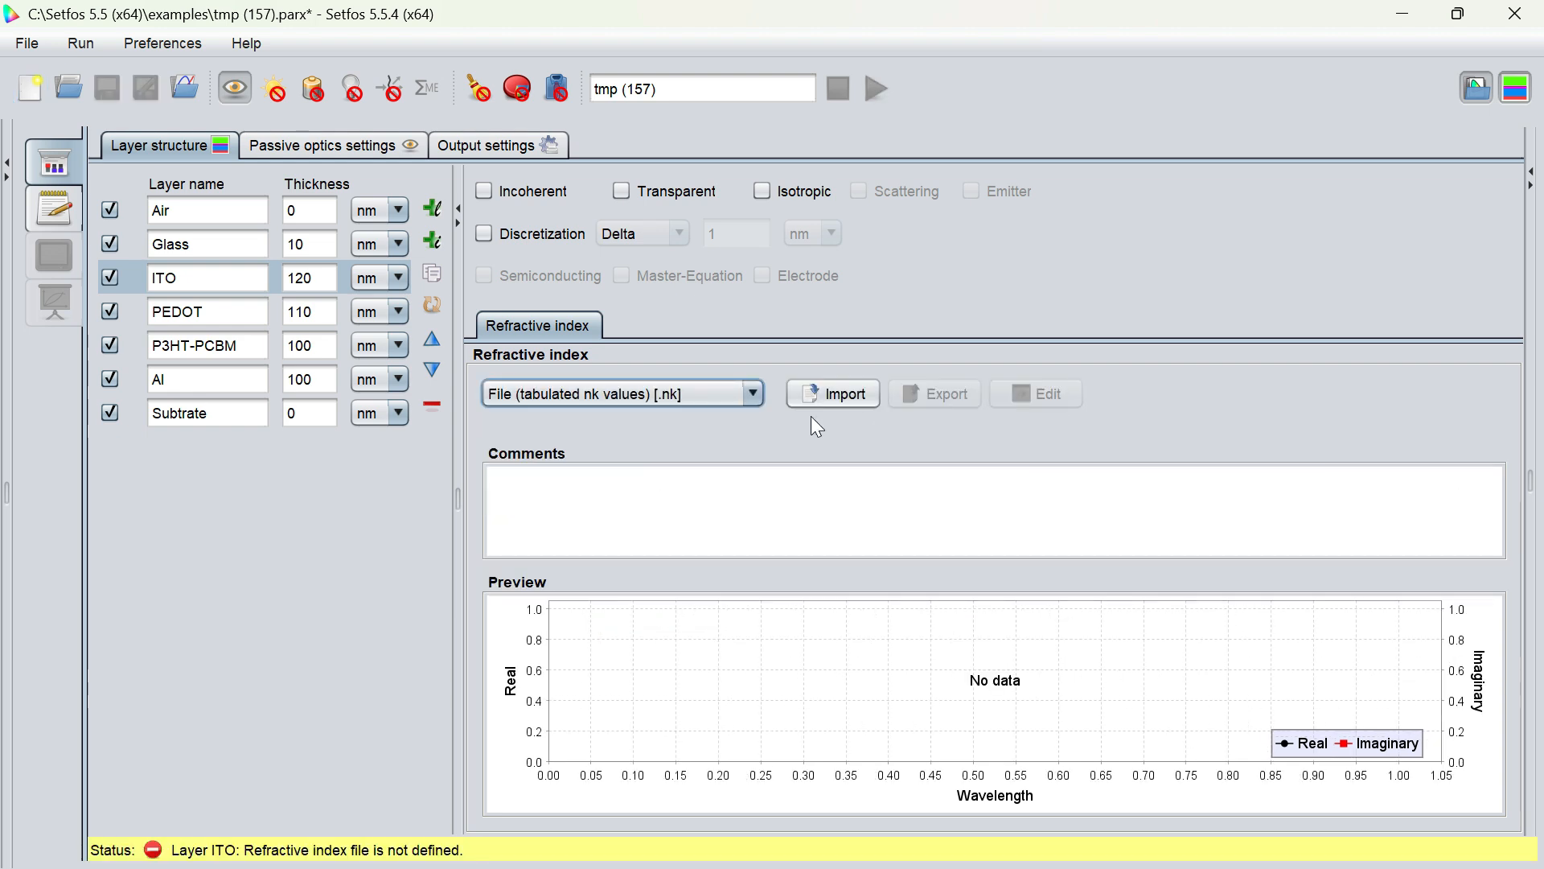
left_click(849, 408)
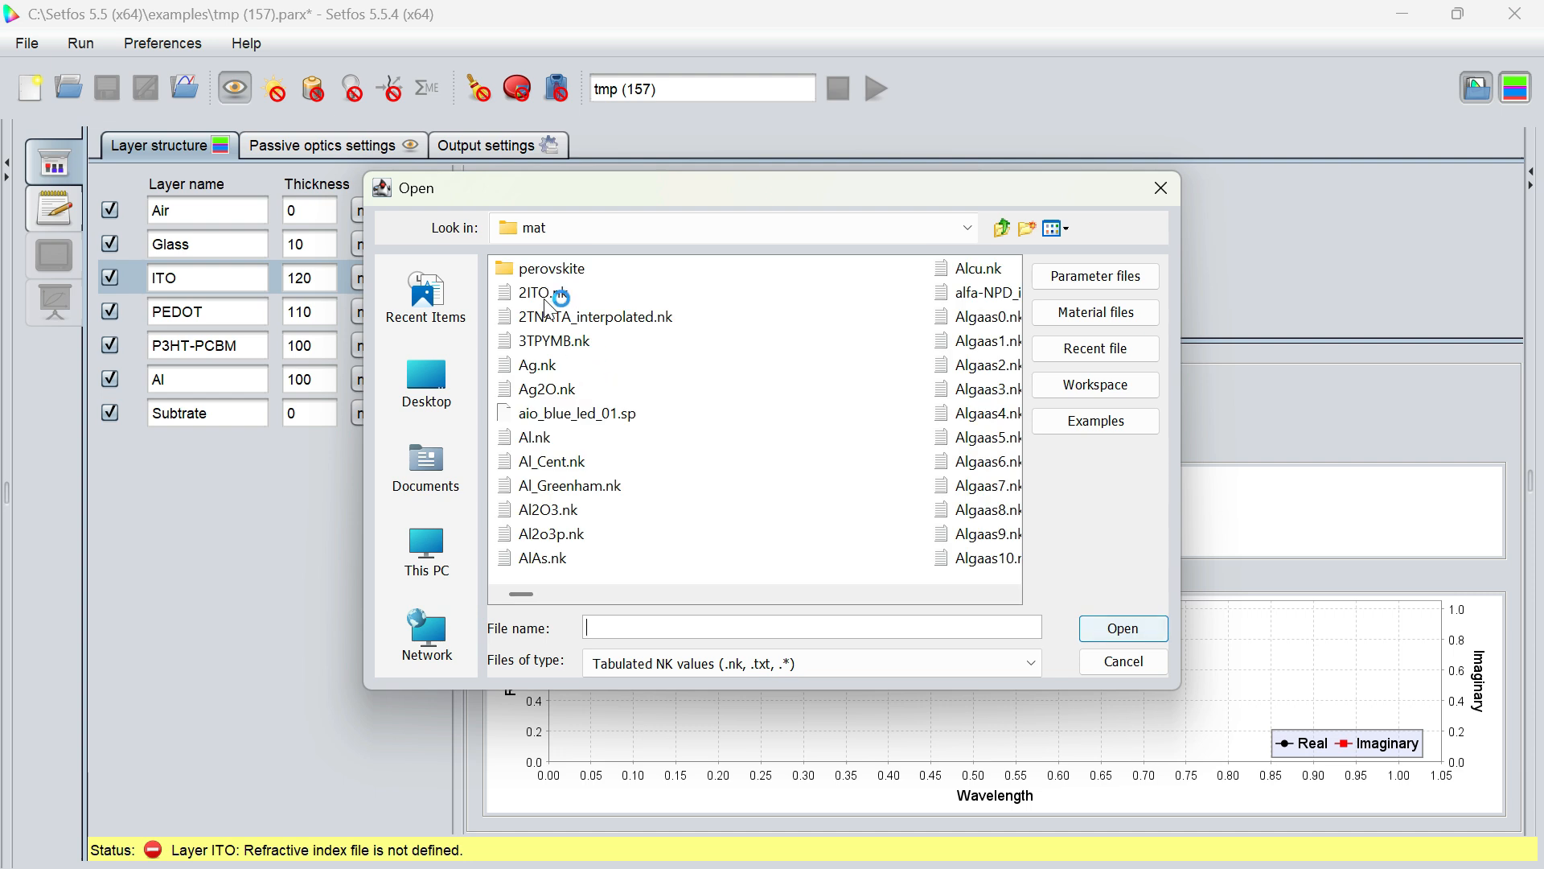
left_click(544, 295)
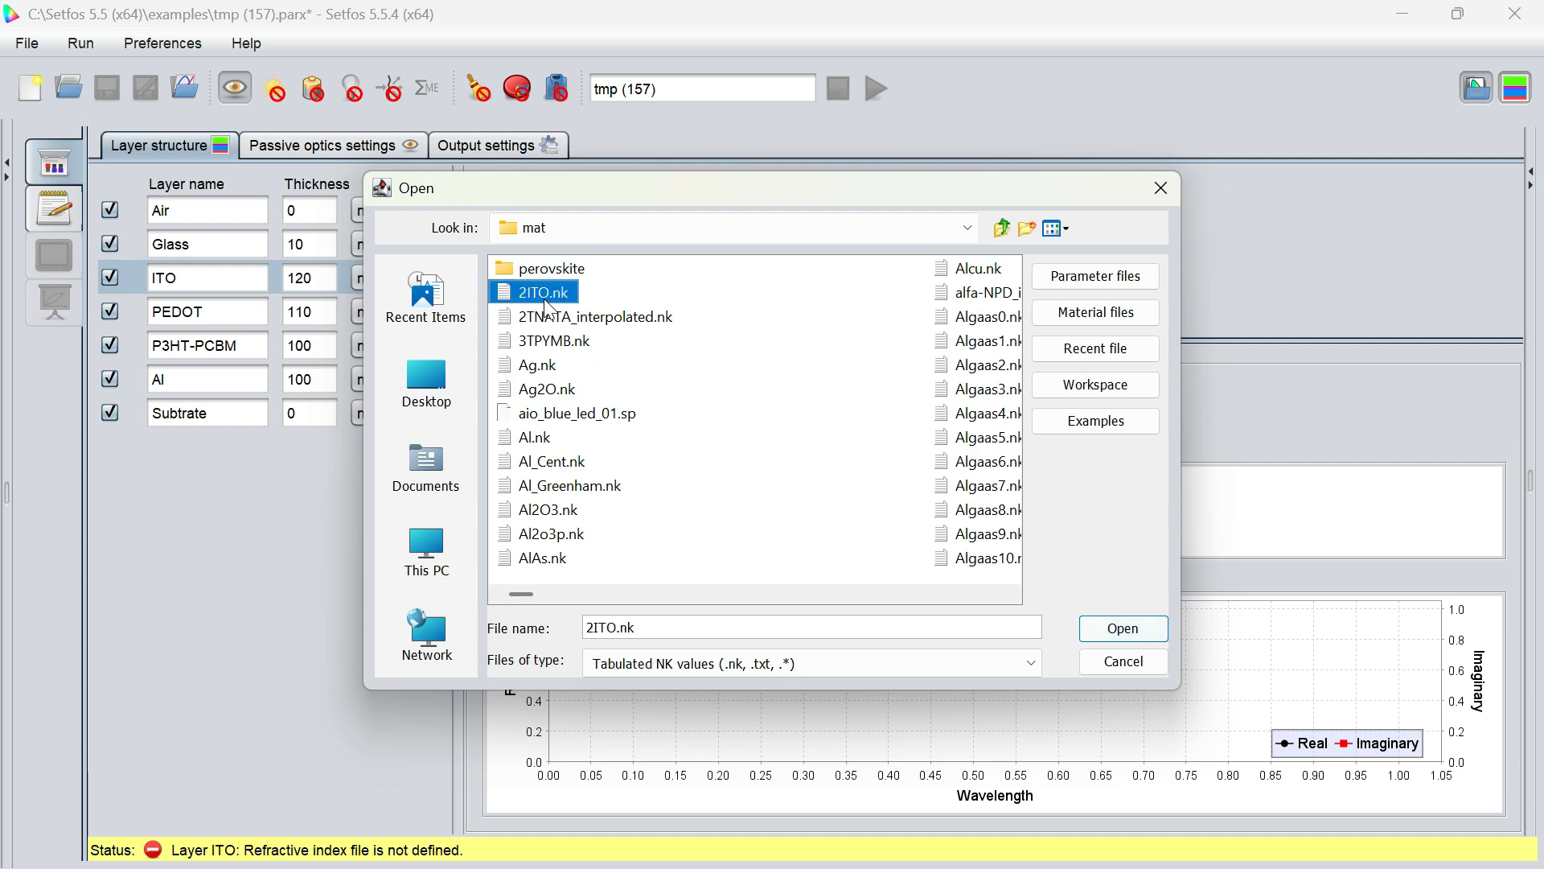
left_click(1120, 629)
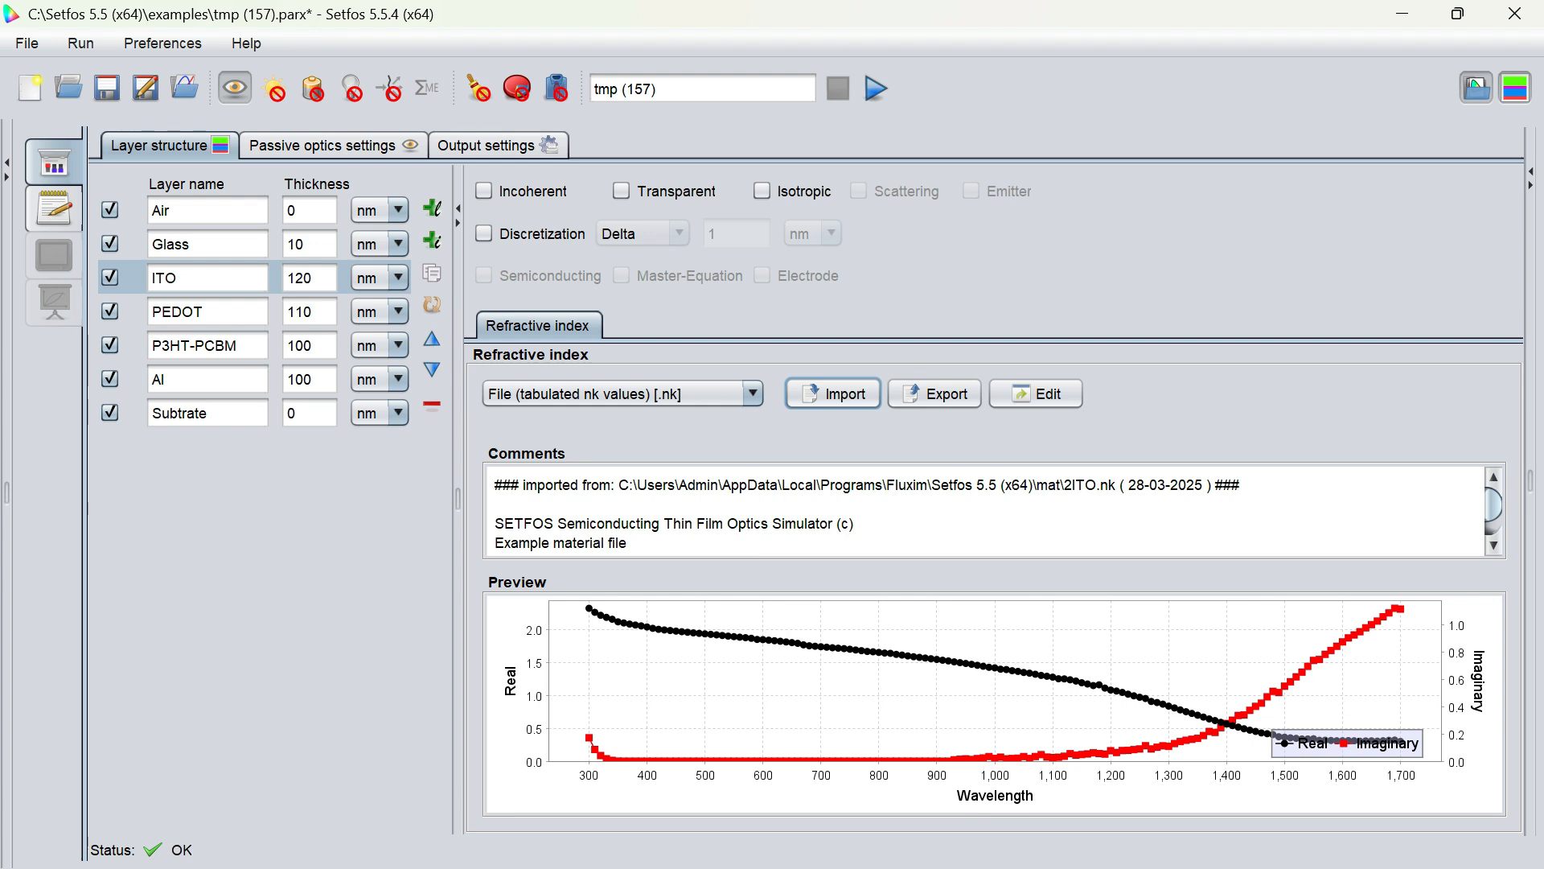
- Define the PEDOT layer's refractive index from tabulated nk values by importing PEDOT_BaytronP_AL4083.nk
left_click(211, 313)
left_click(682, 394)
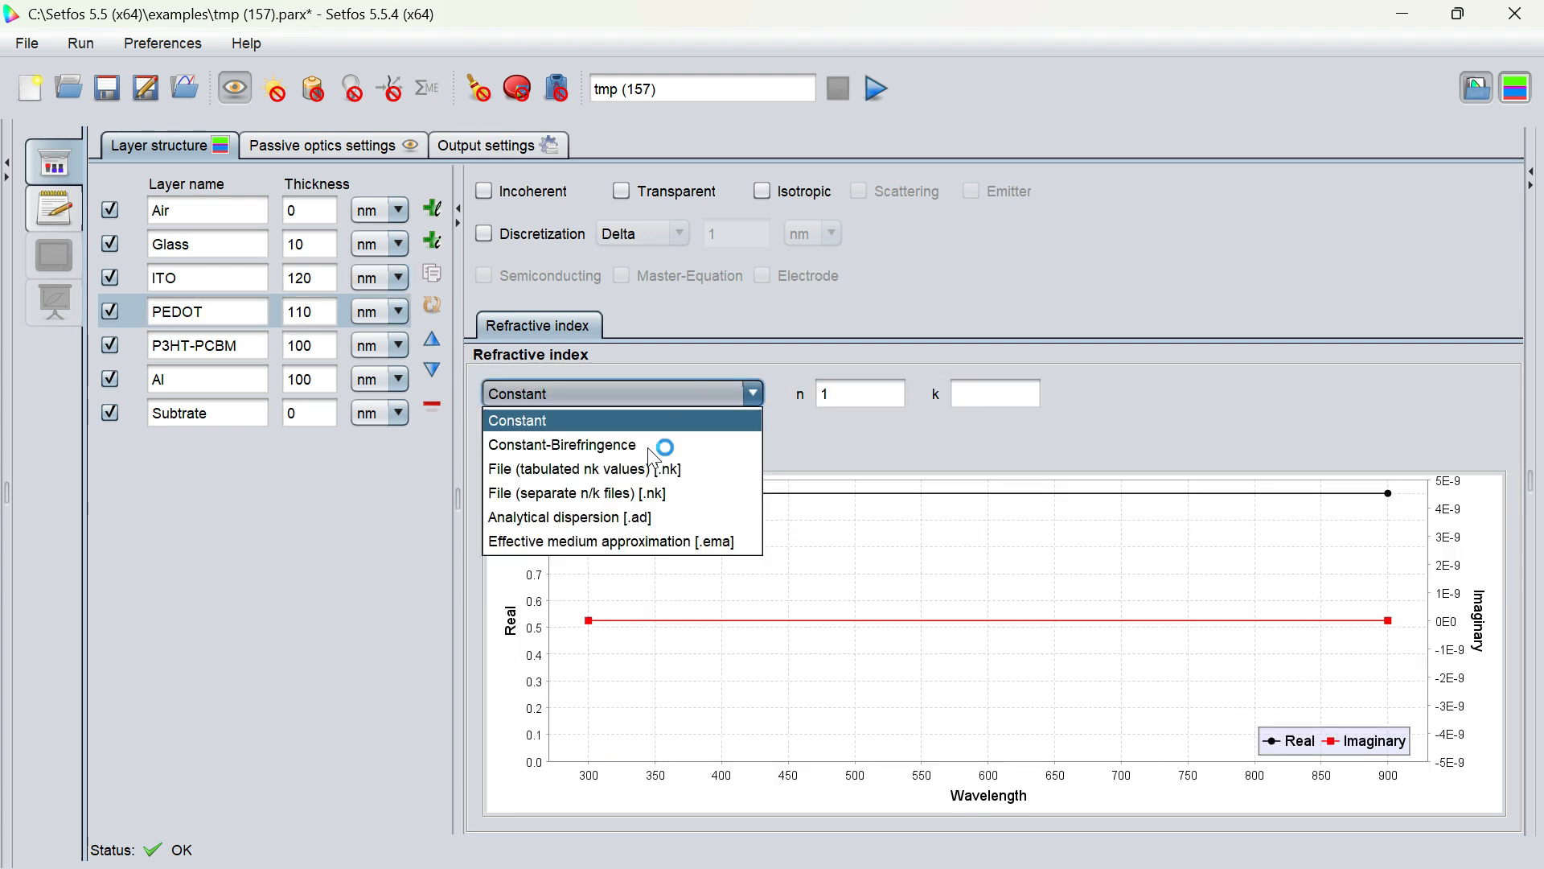
left_click(641, 471)
left_click(830, 388)
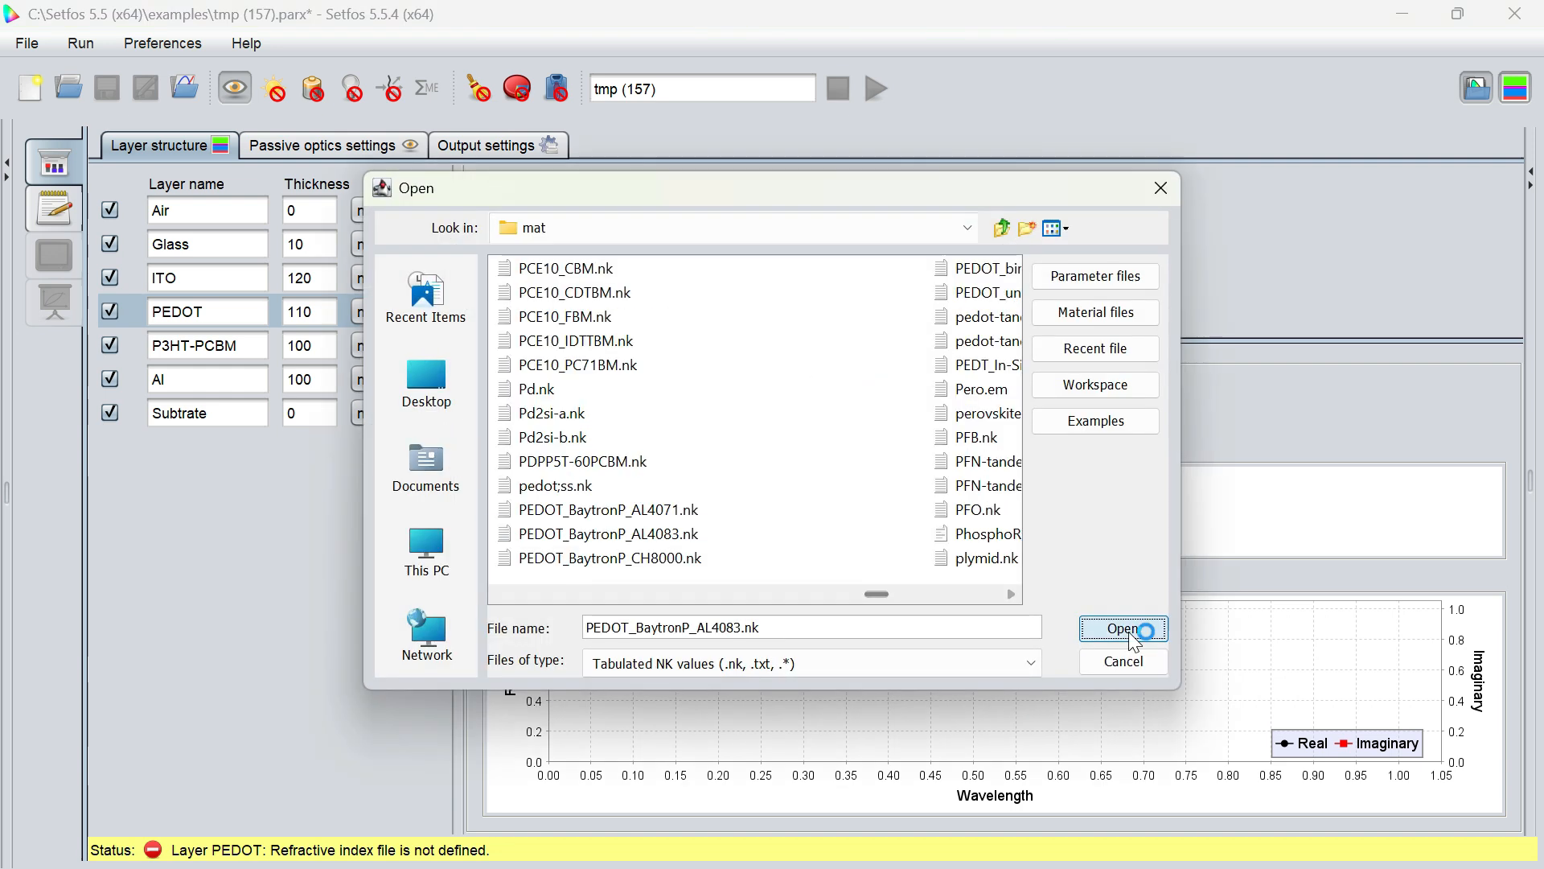
left_click(1128, 629)
- Define the P3HT-PCBM layer's refractive index from tabulated nk values by importing P3HT-PCBM.nk
left_click(127, 346)
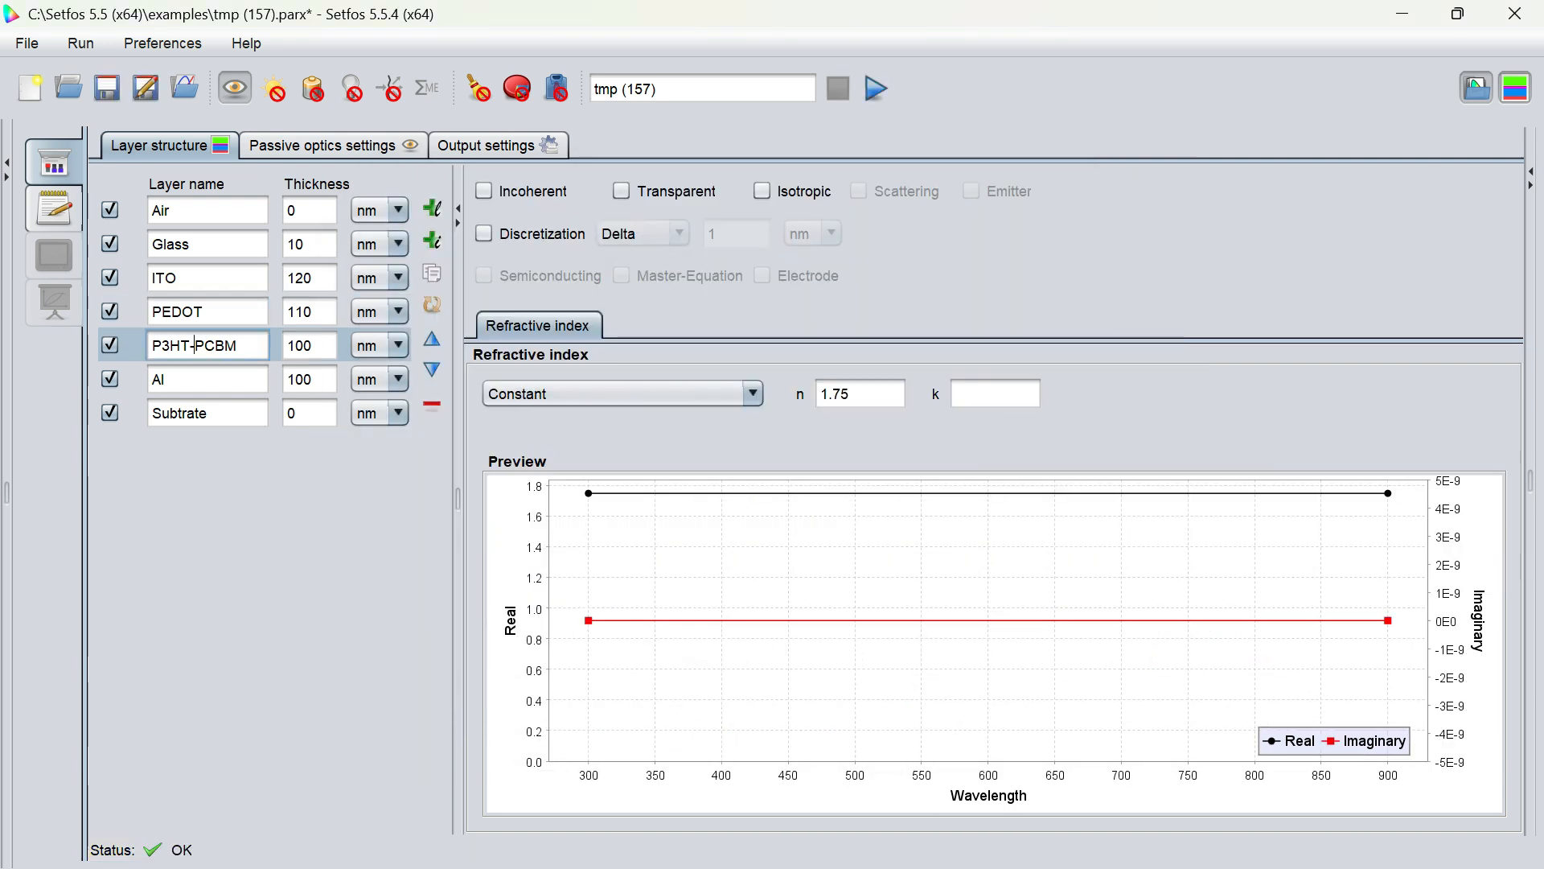
left_click(719, 398)
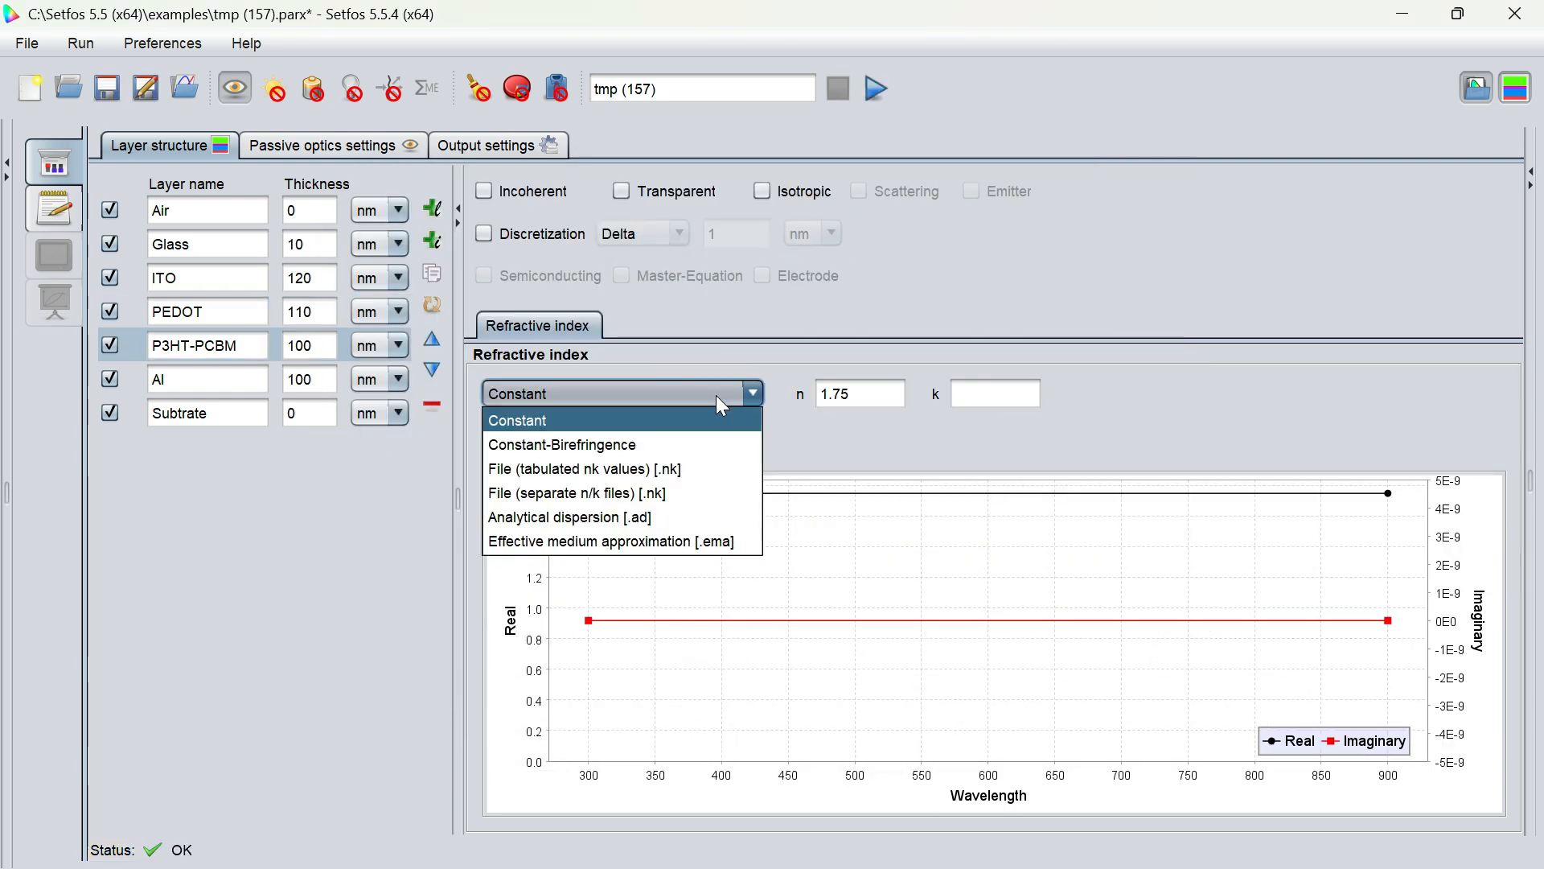
left_click(621, 471)
left_click(834, 417)
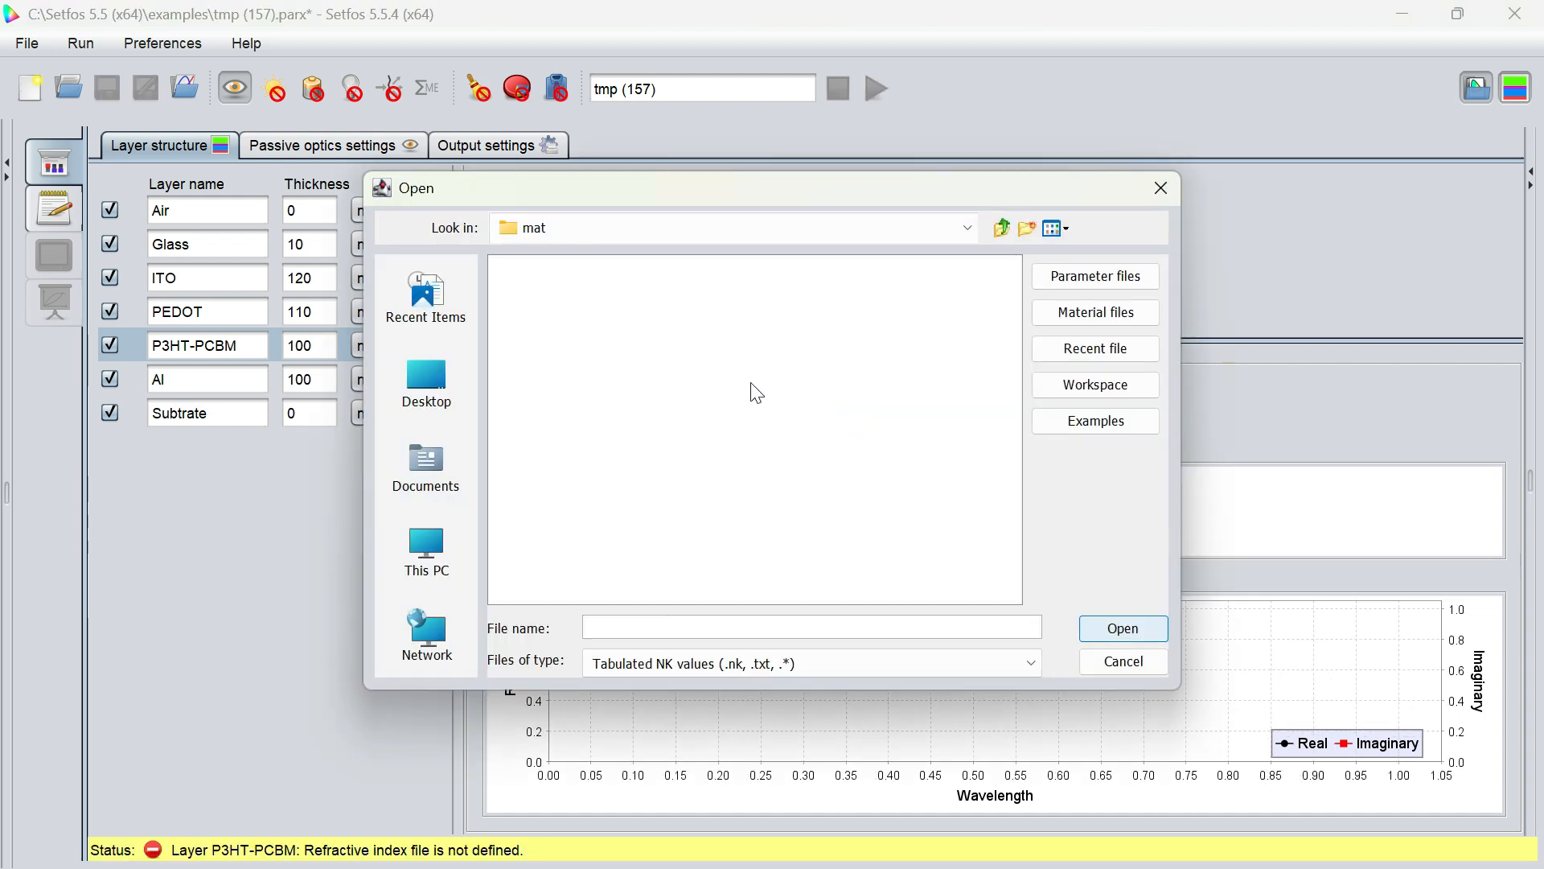
key("p")
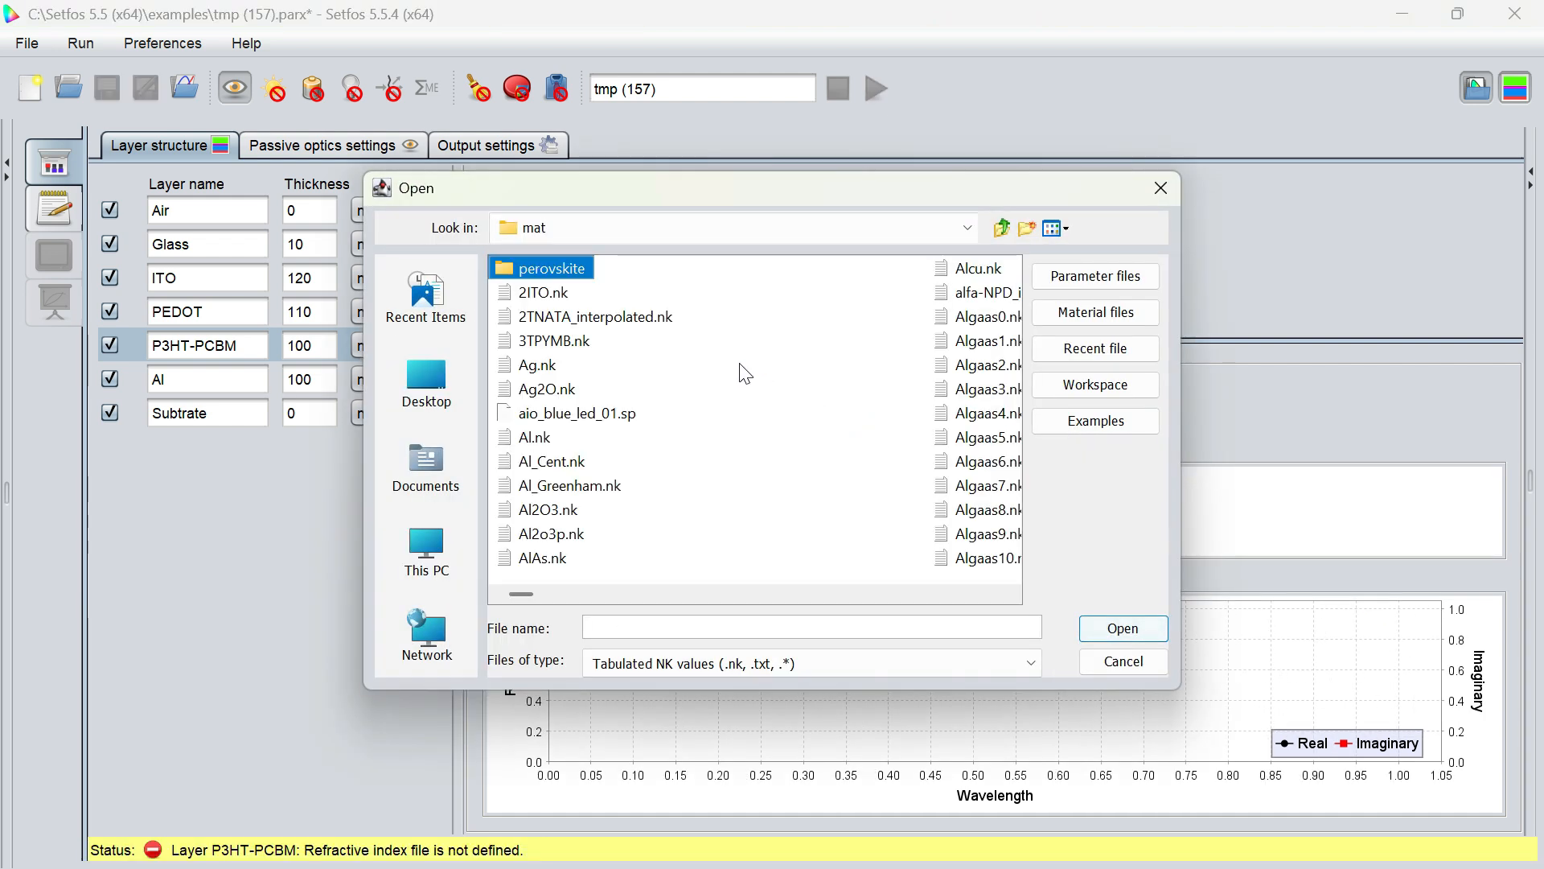
key("p")
key("Right")
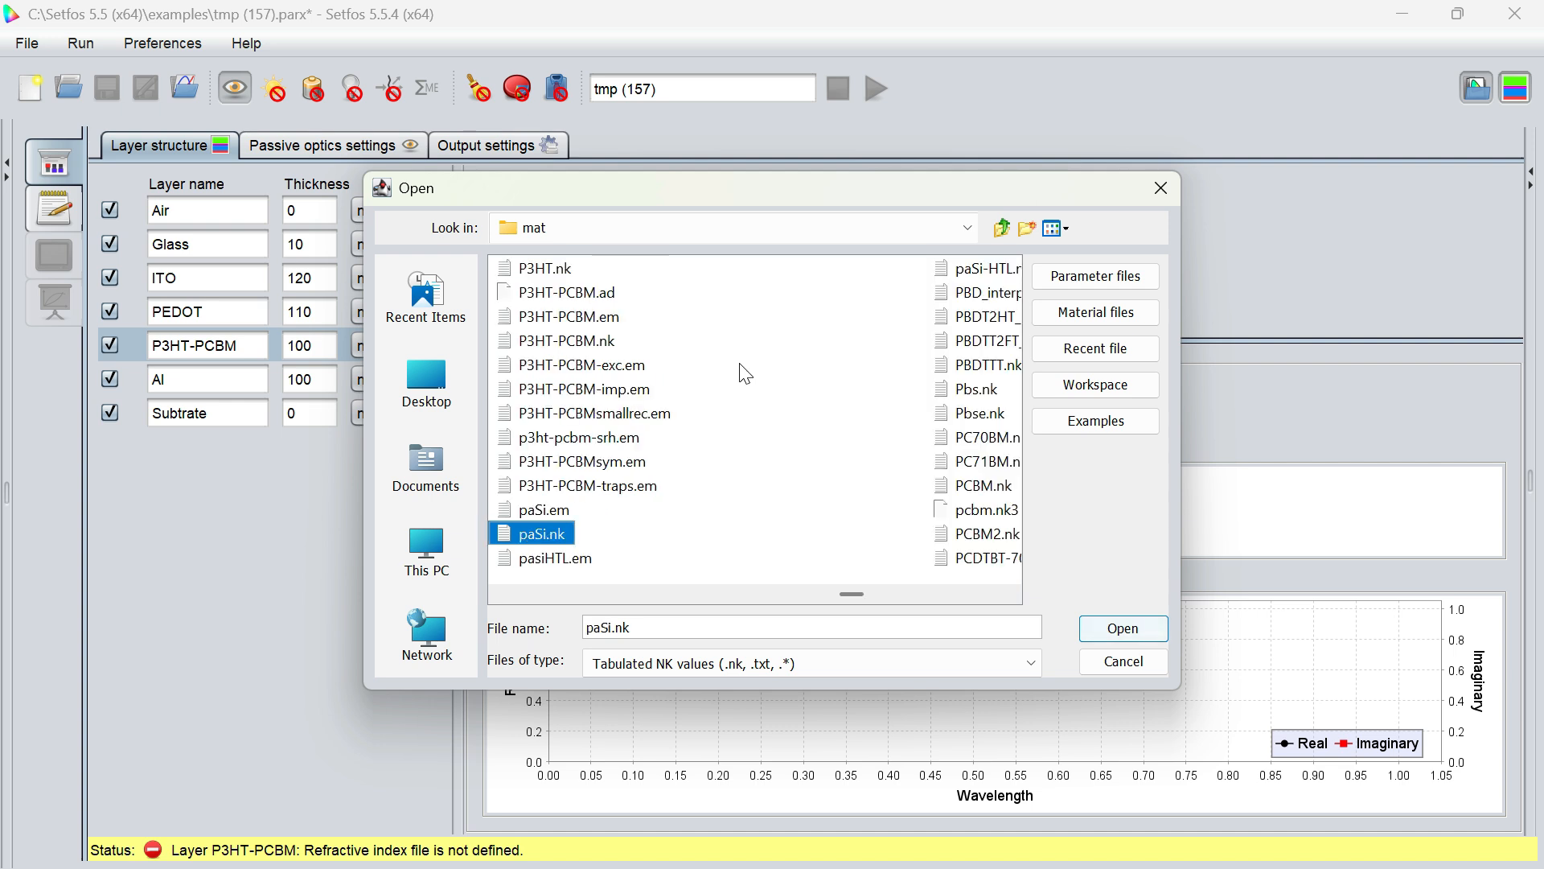
left_click(576, 346)
left_click(1123, 629)
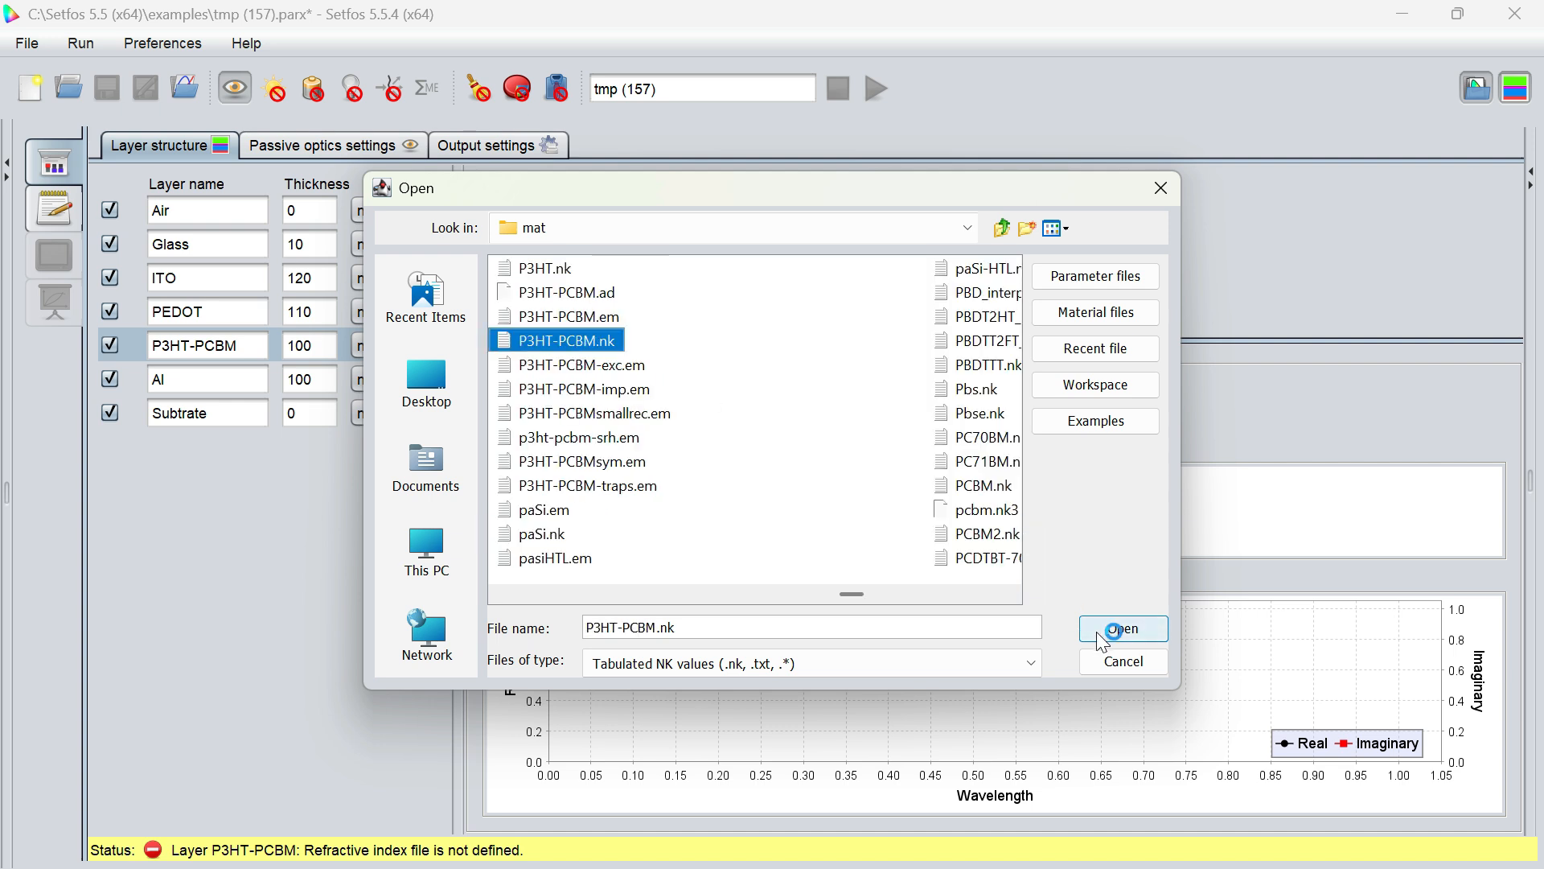
- Define the Al layer's refractive index from tabulated nk values by importing the material file Al.nk
key("Down")
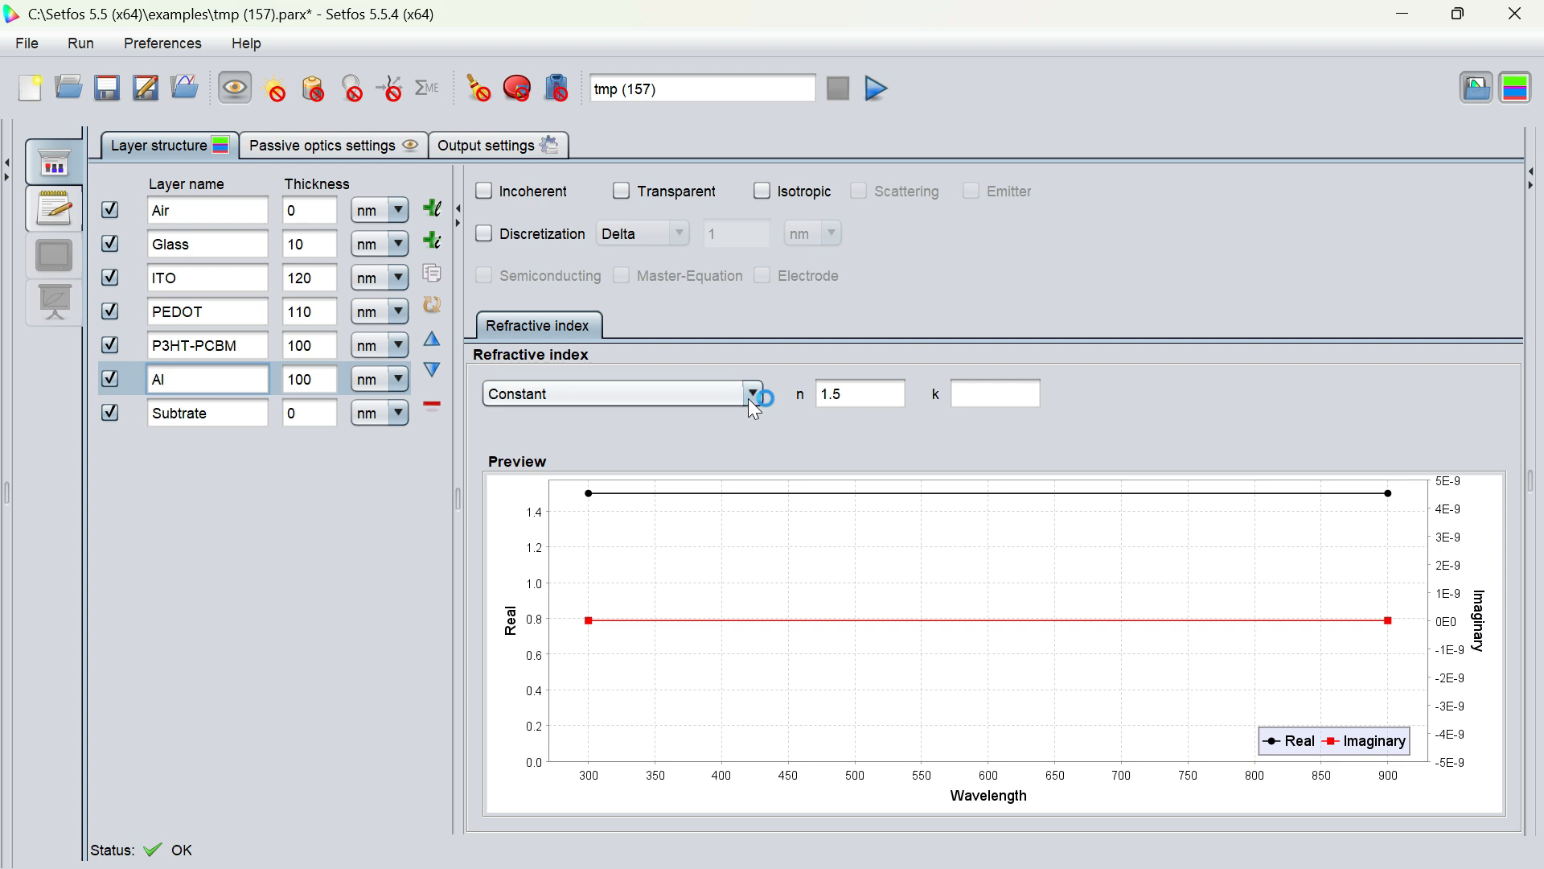
left_click(752, 394)
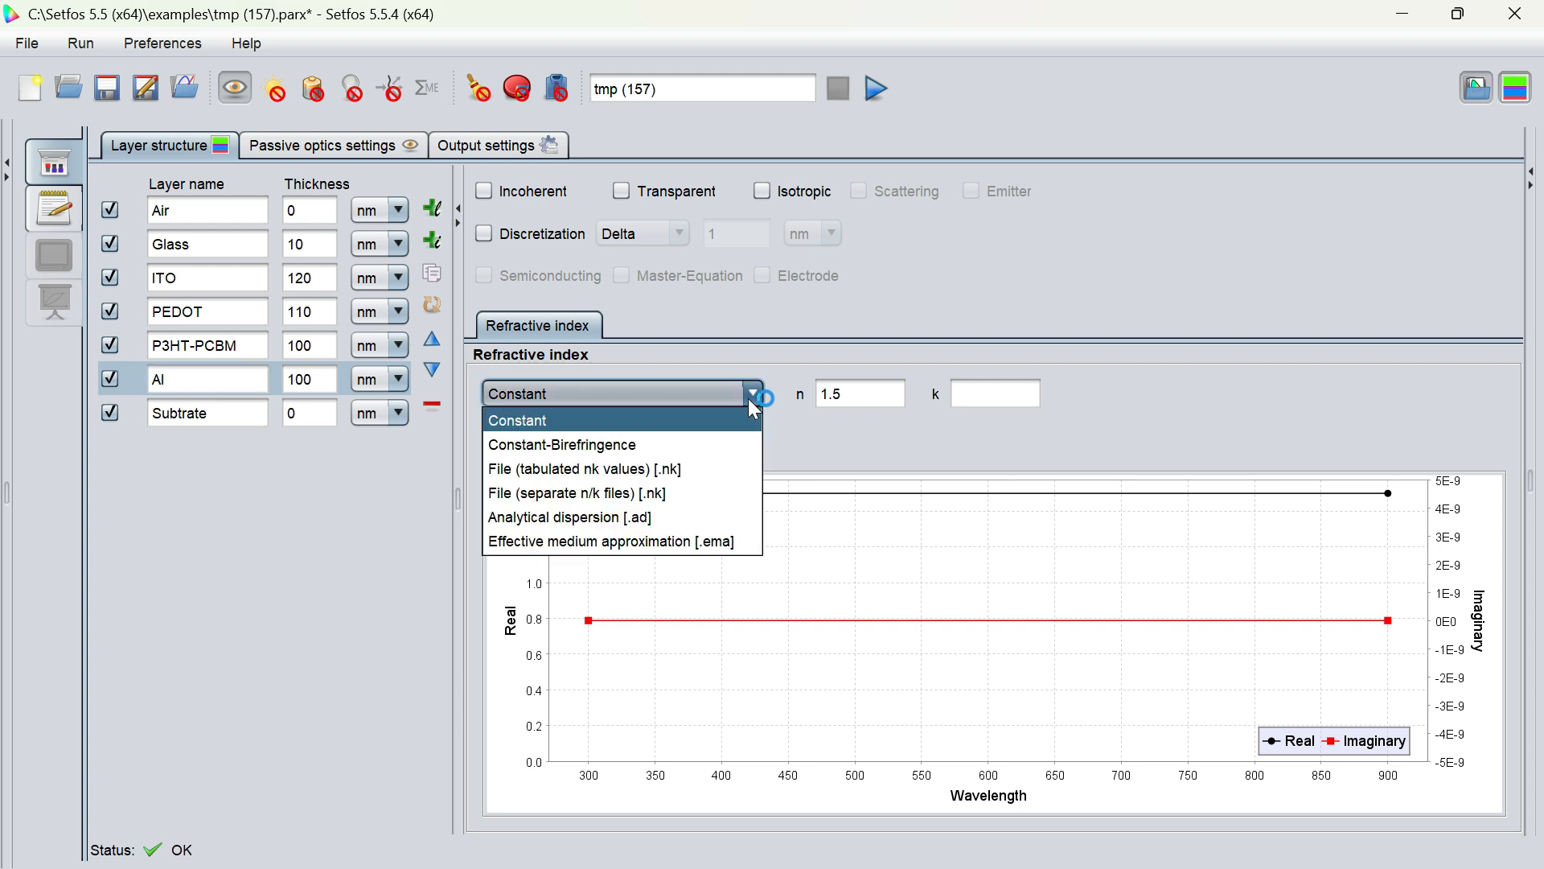
left_click(678, 470)
left_click(849, 398)
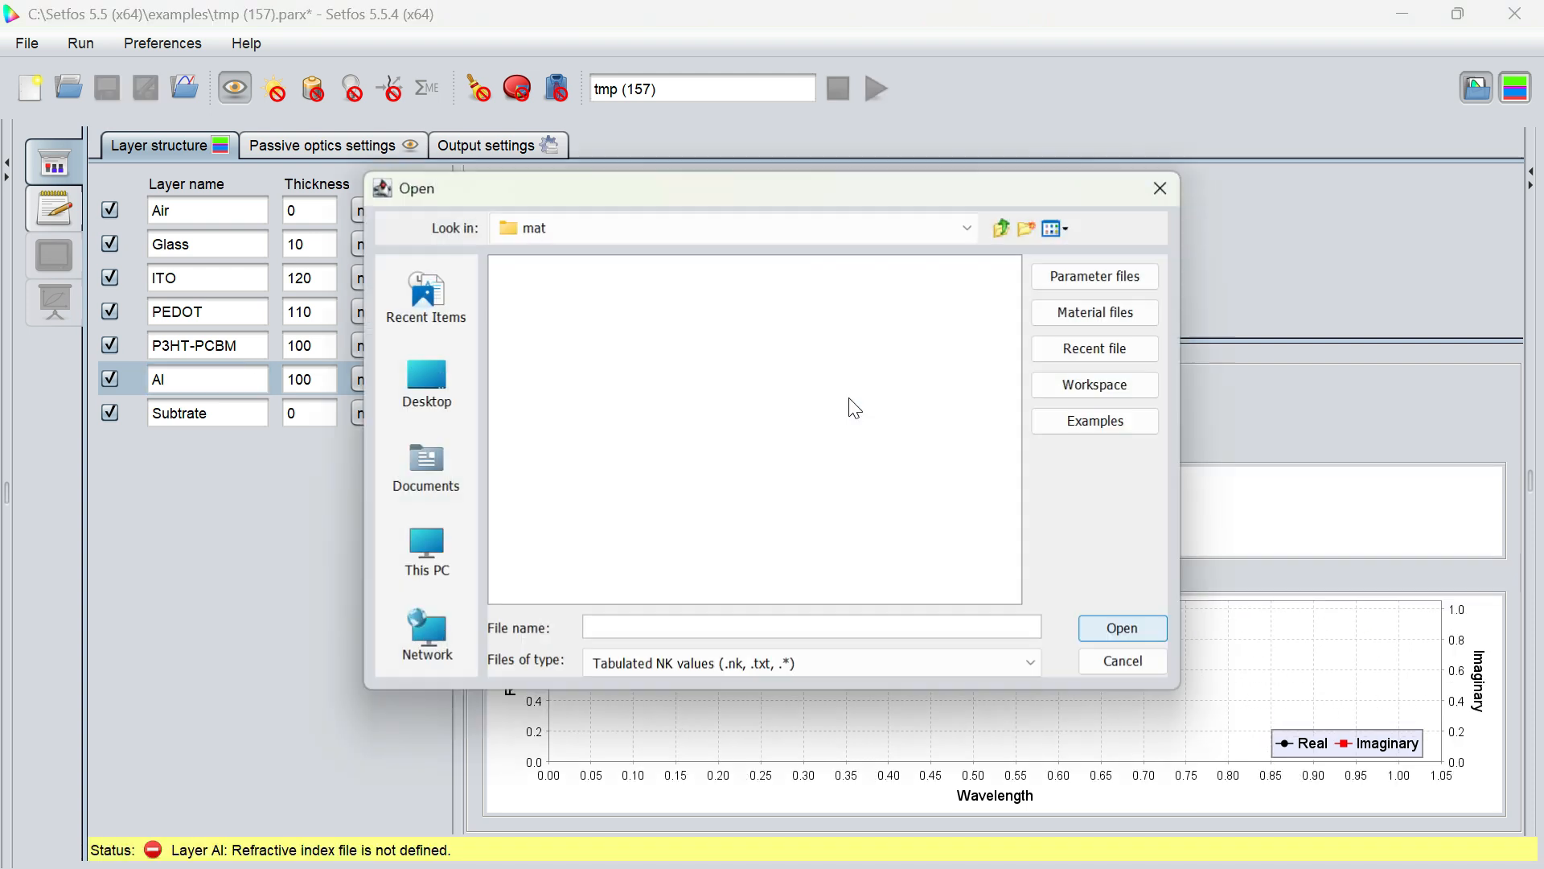
left_click(537, 438)
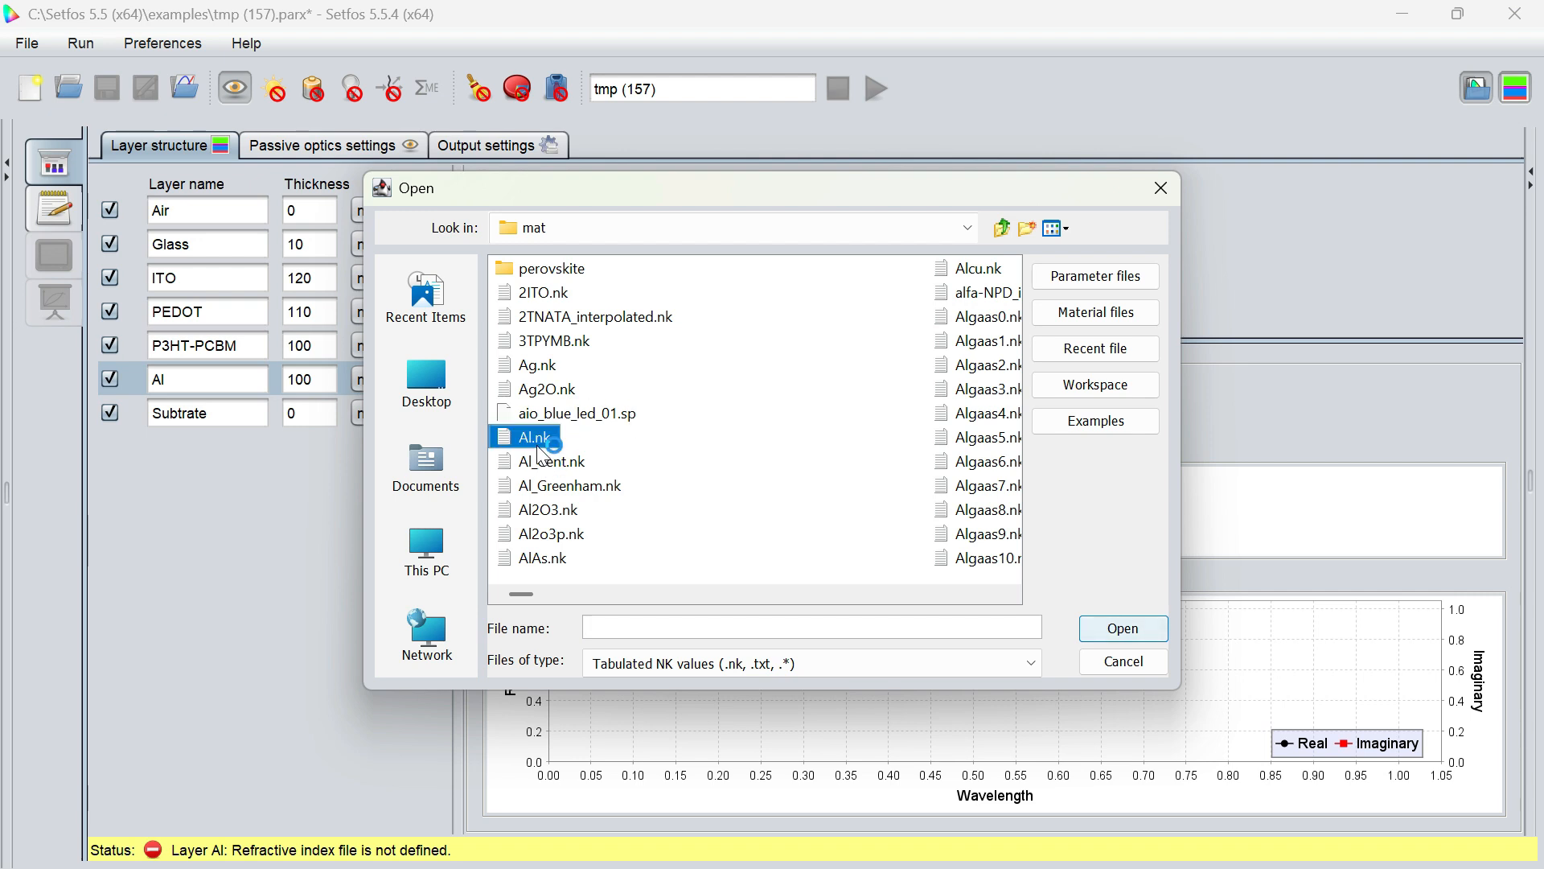
left_click(1134, 632)
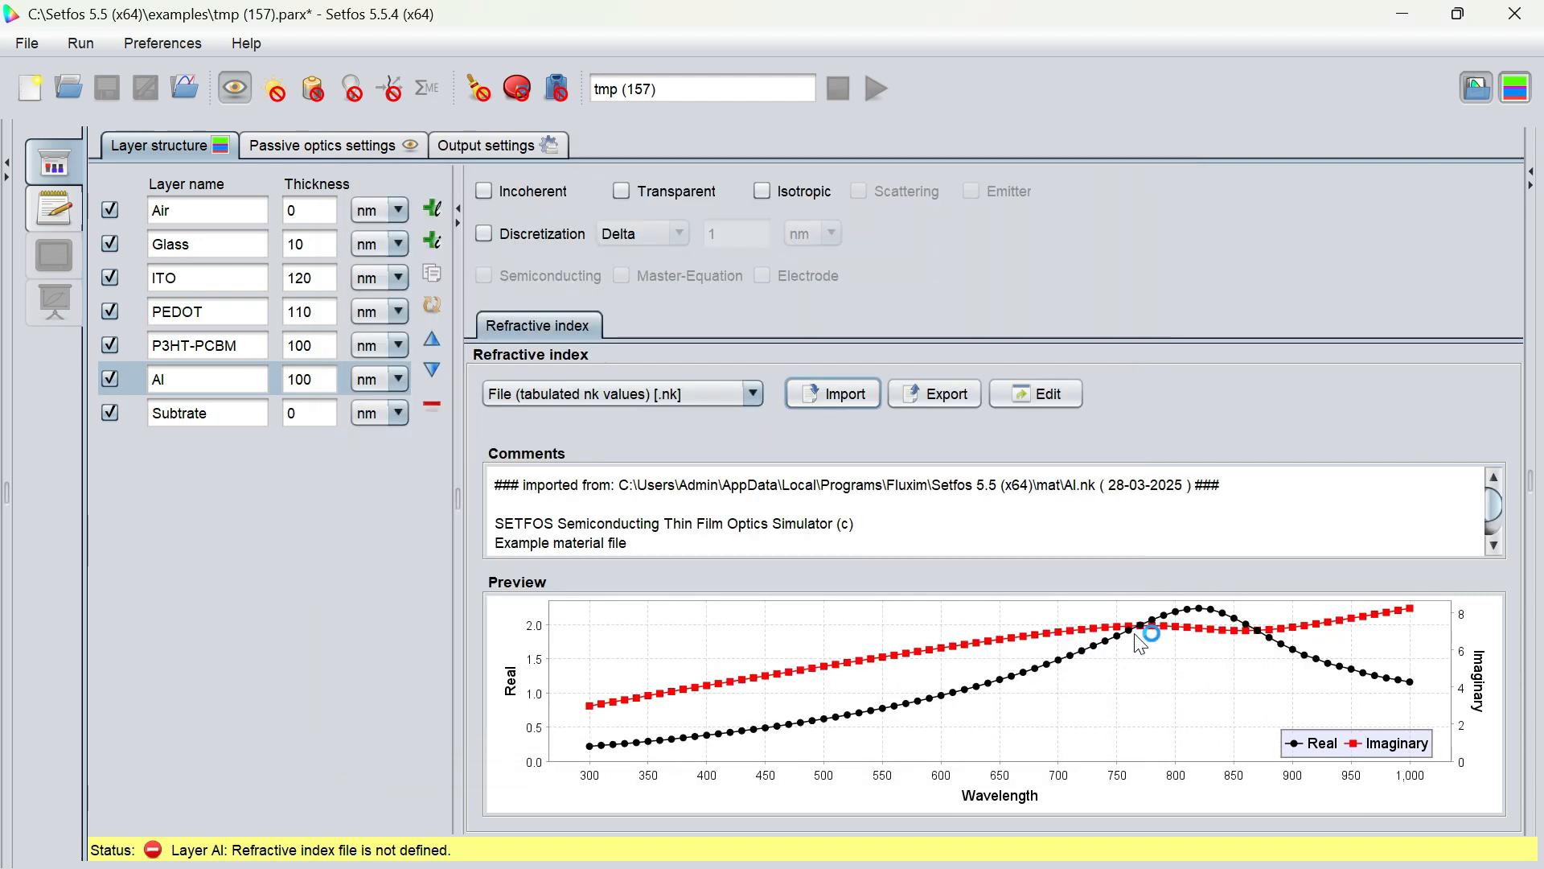
- Look at the export dialog for the Al layer's nk data and view its column assignment and script in the material editor
left_click(955, 399)
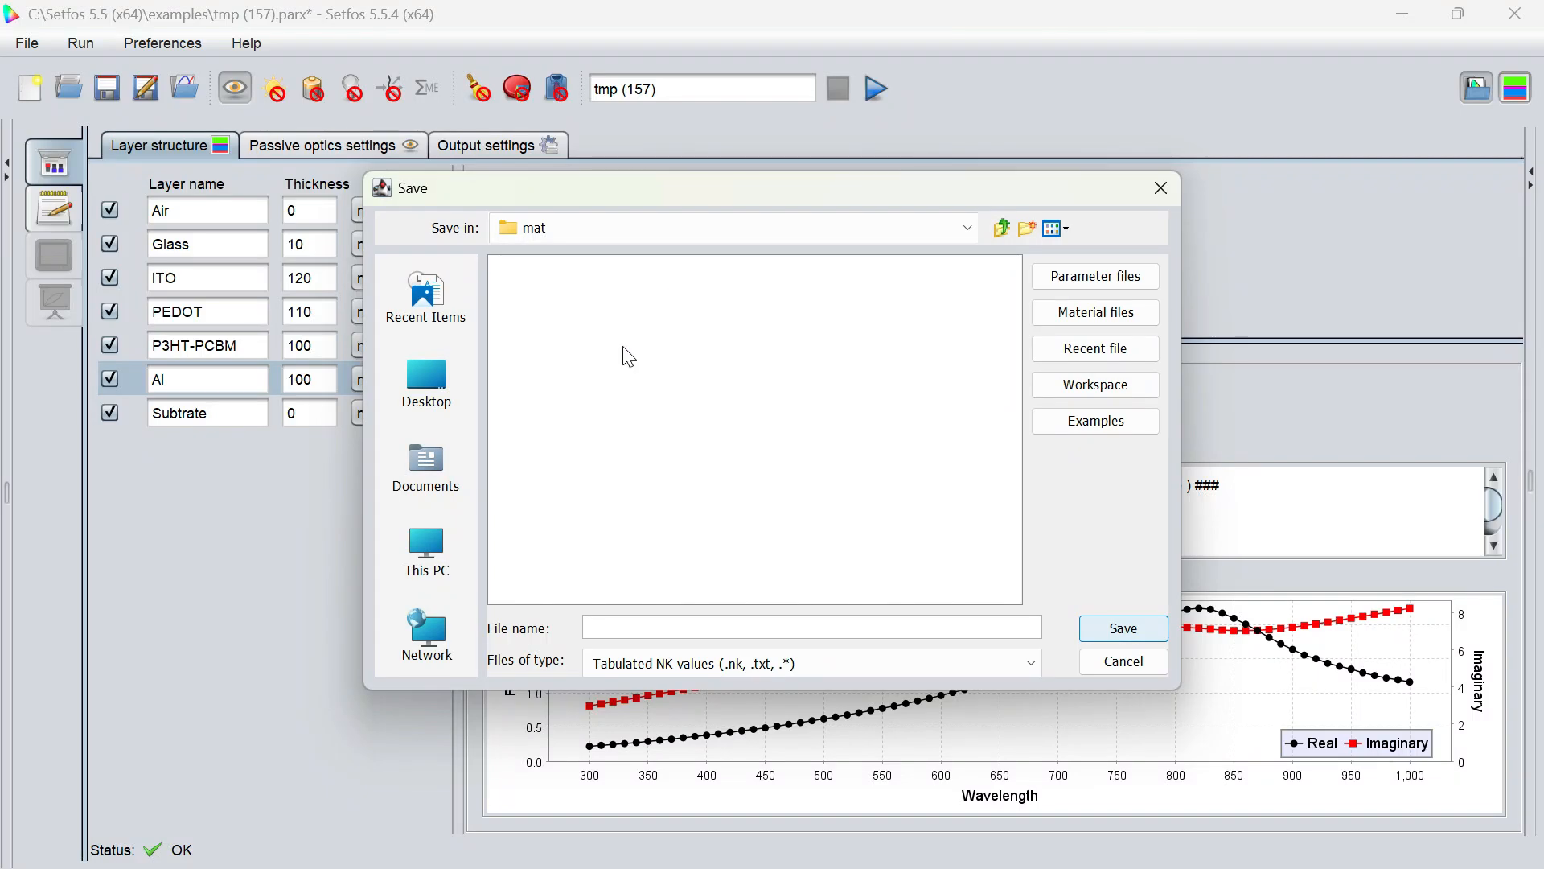
left_click(1161, 188)
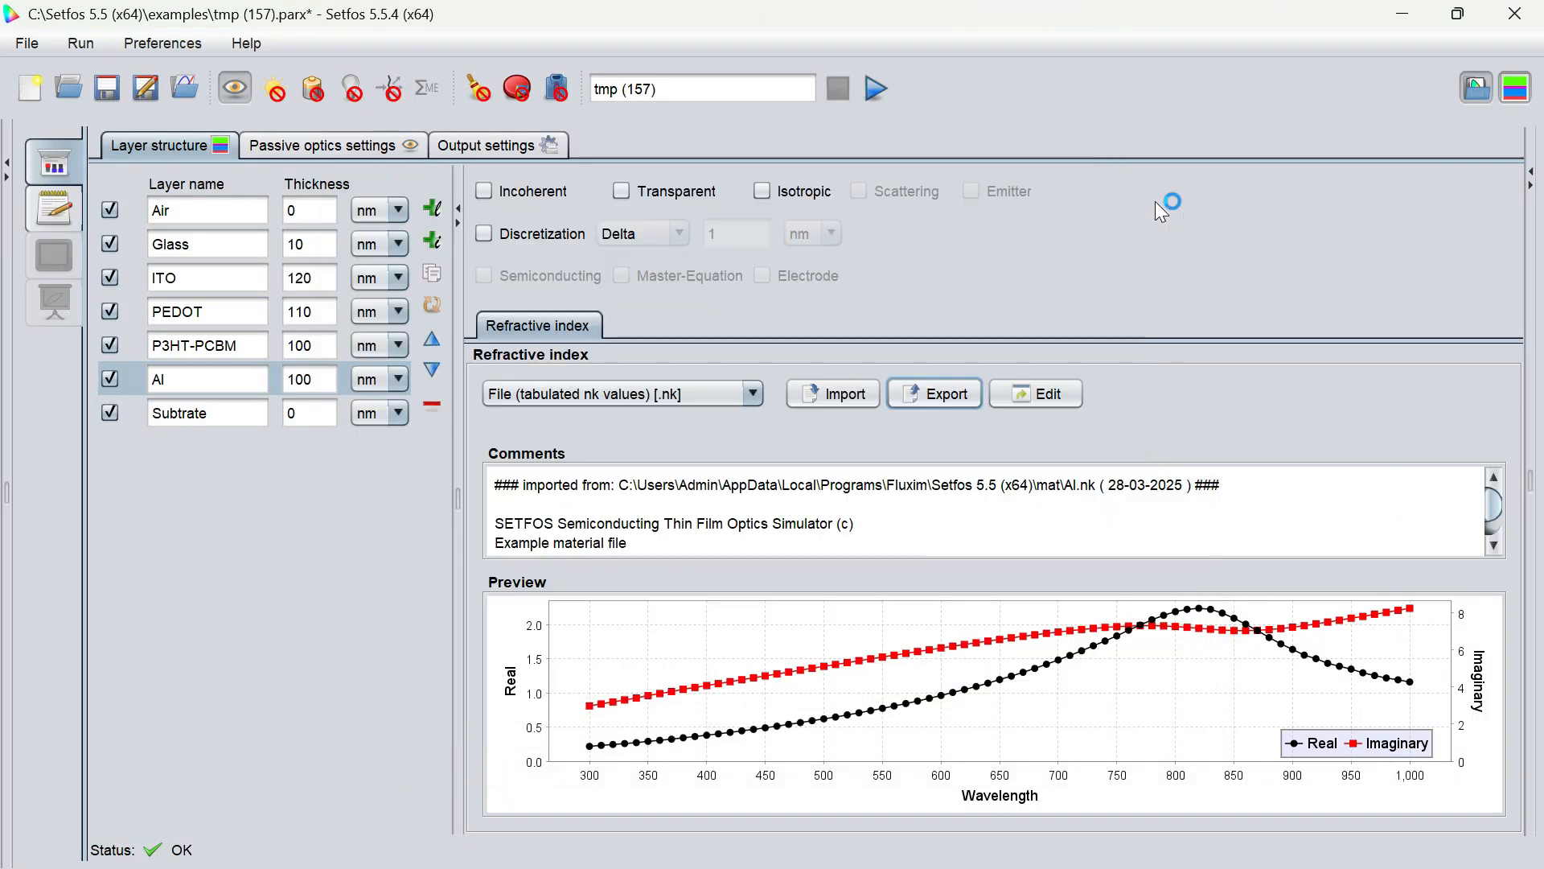
left_click(1036, 393)
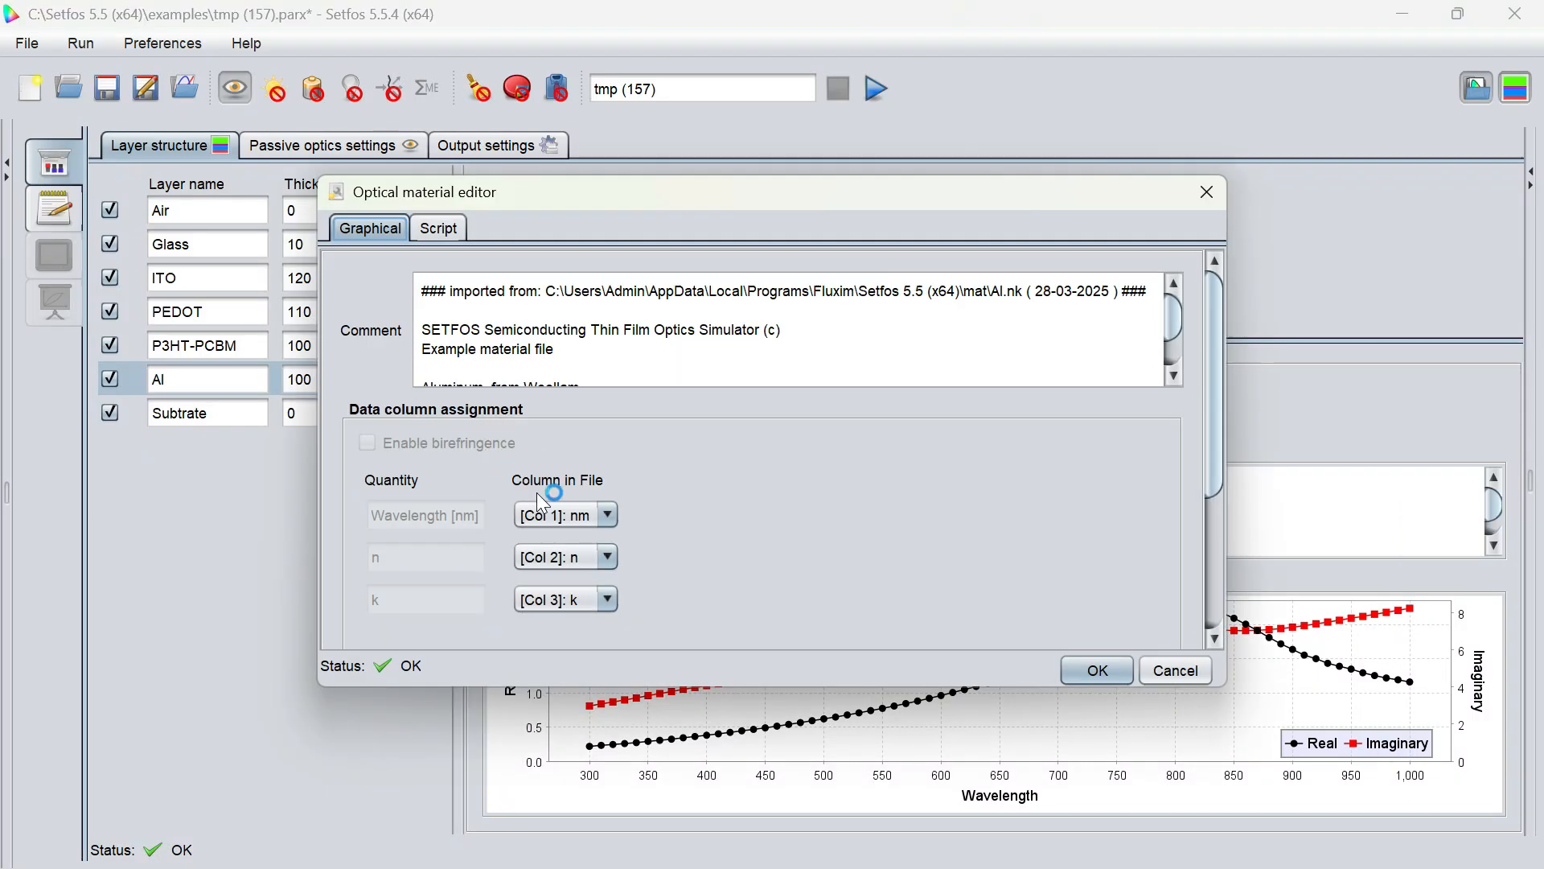
left_click(439, 229)
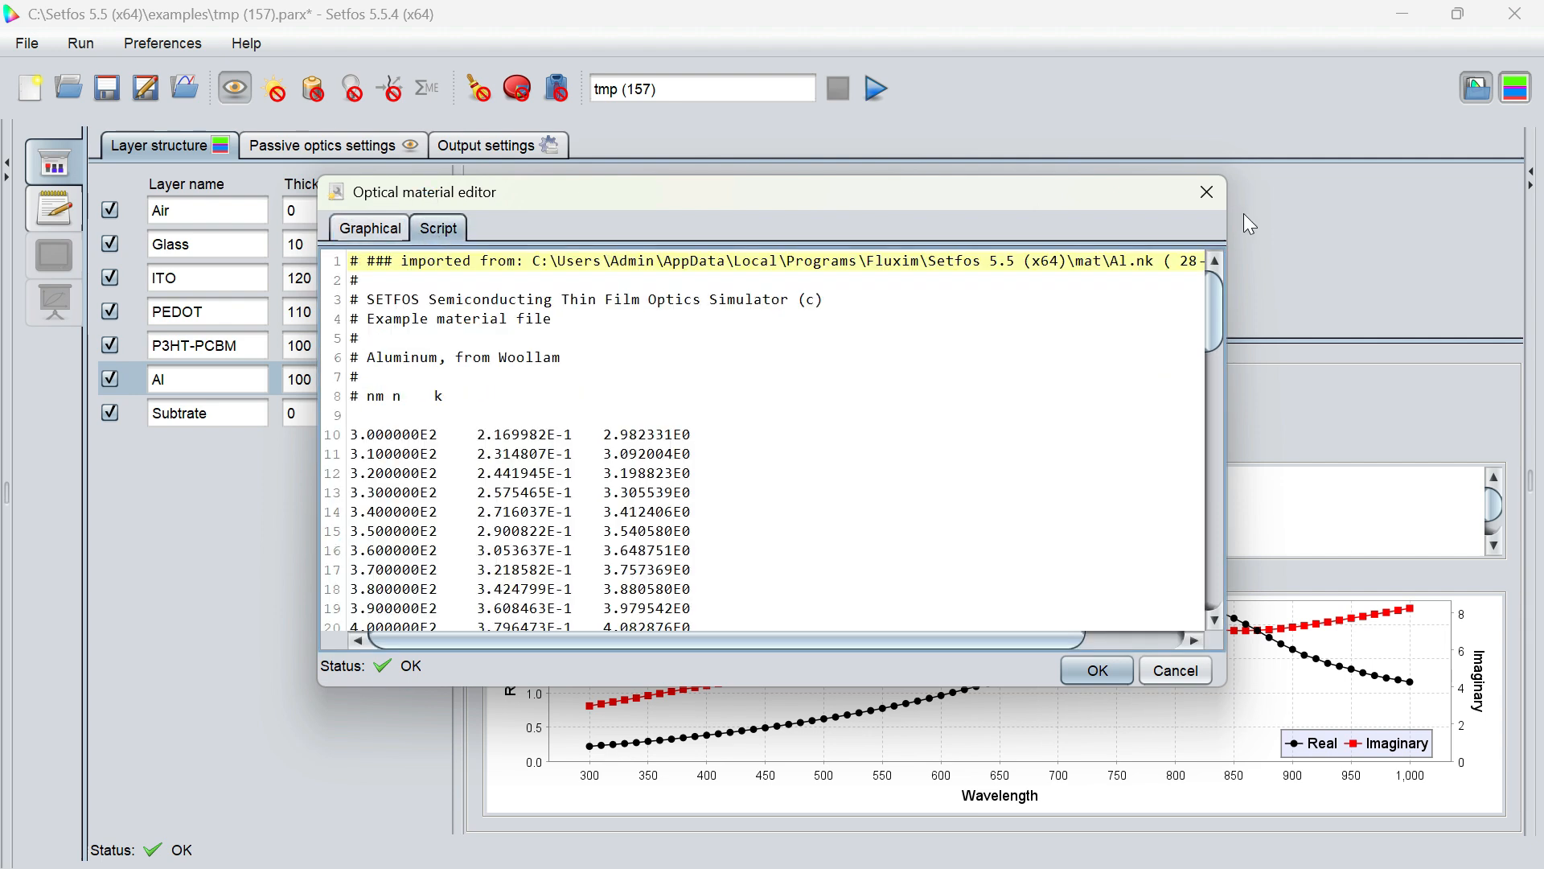
left_click(1206, 191)
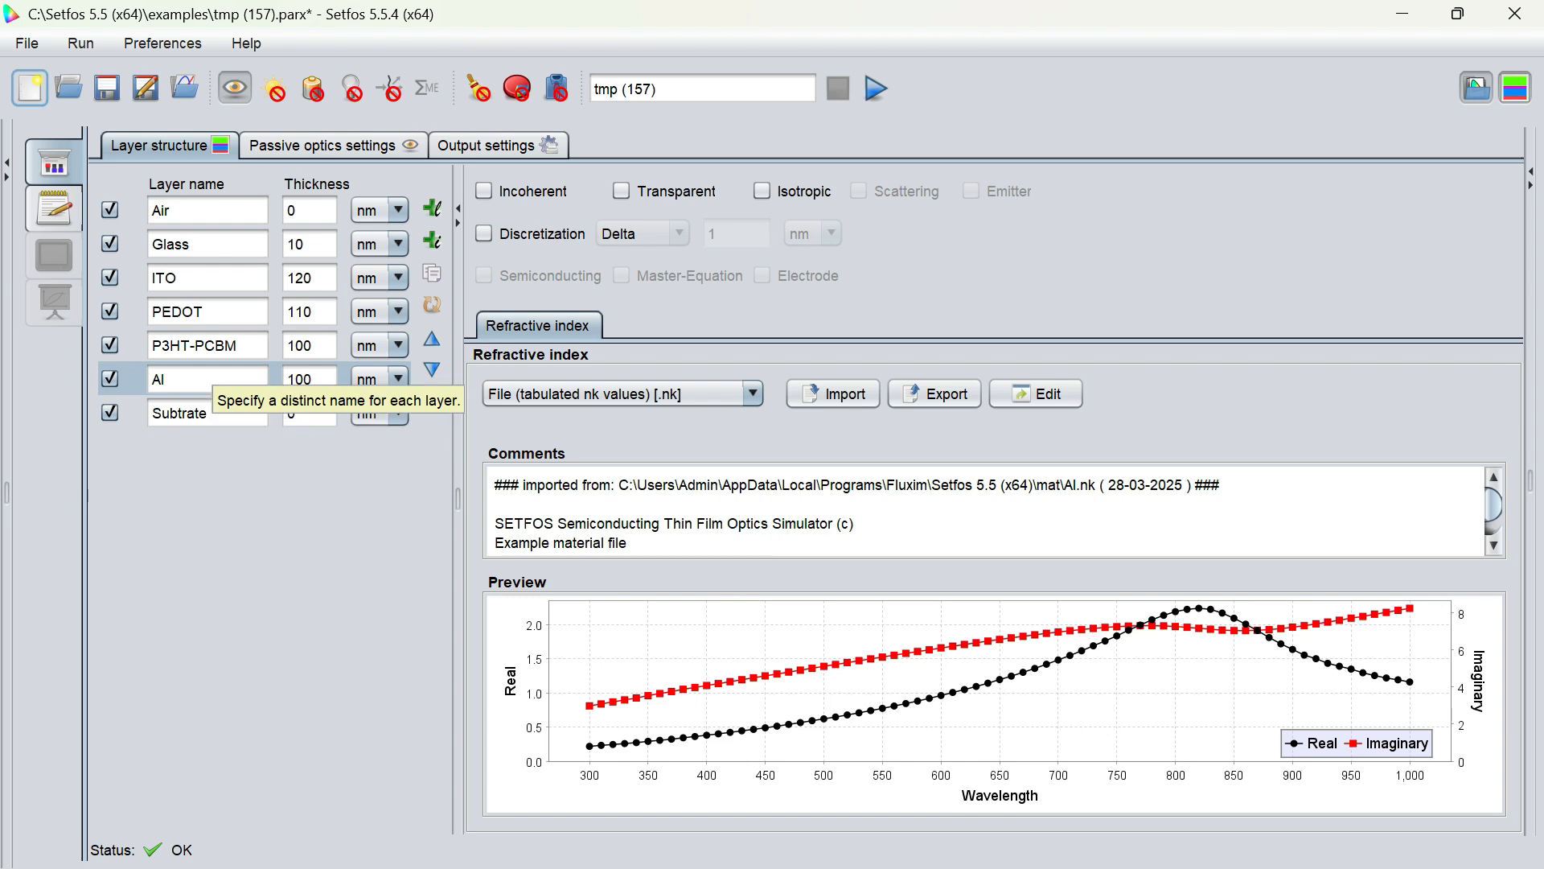
- Reopen the Al layer's material script, examine the wavelength, n and k columns, and close the editor with the changes saved
left_click(1038, 393)
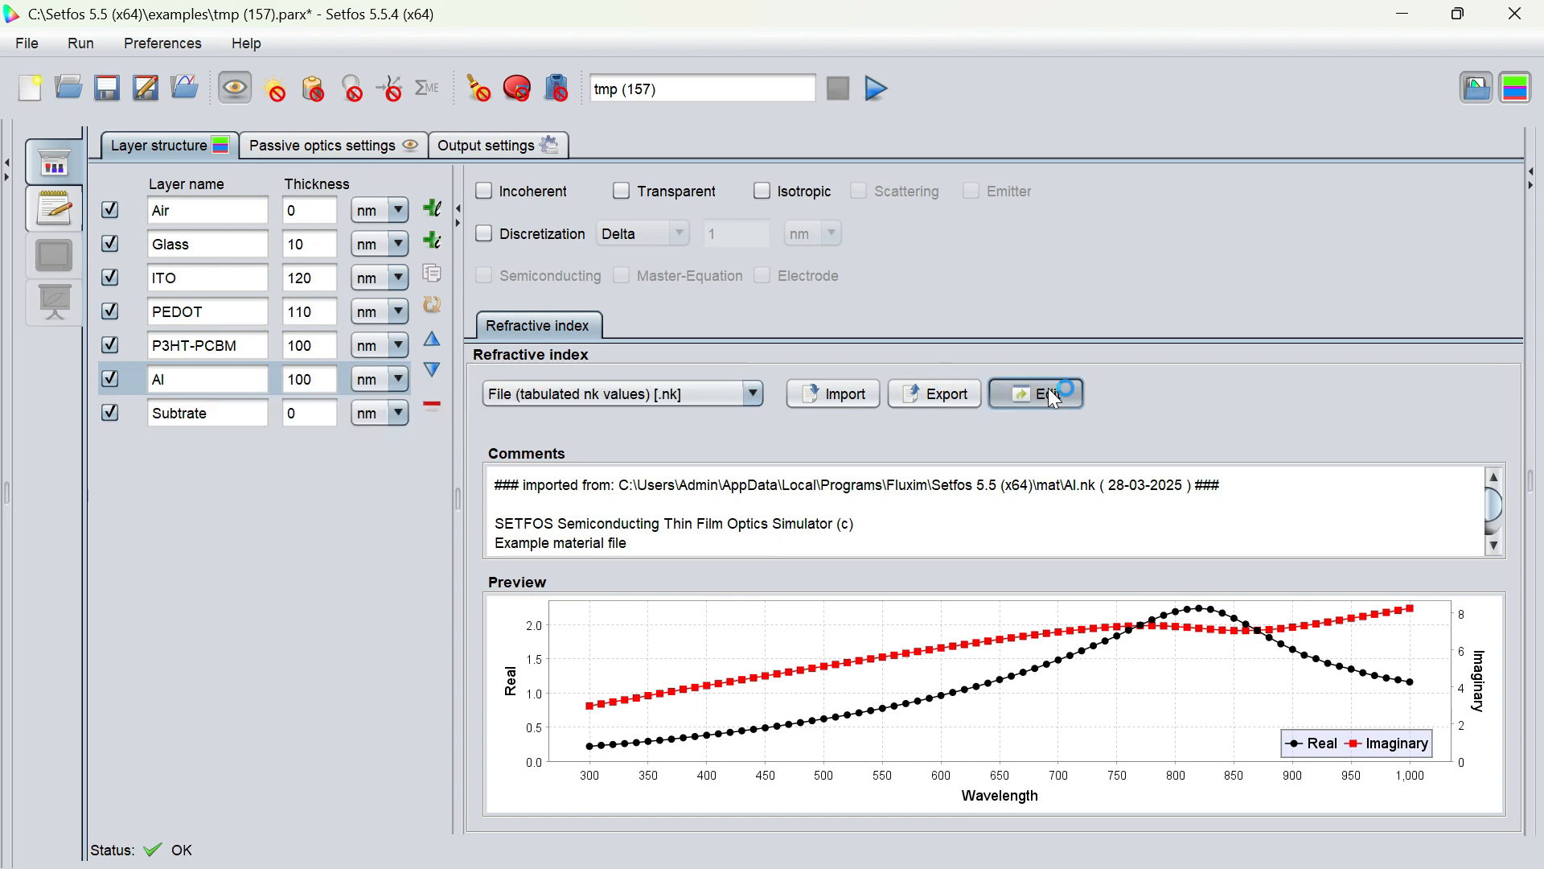
left_click(442, 234)
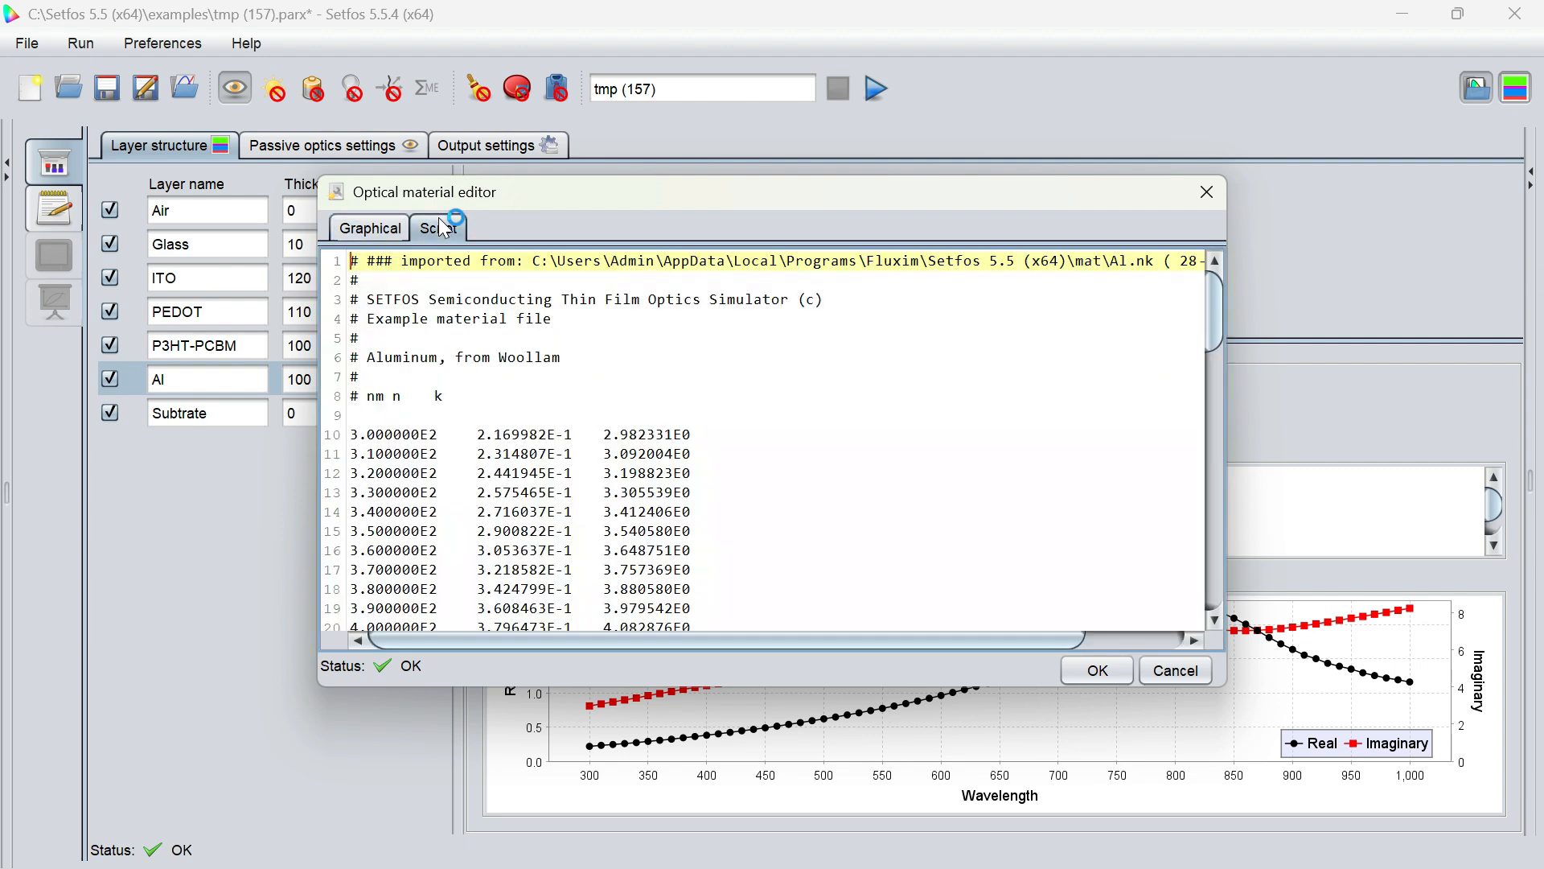
left_click_drag(373, 434, 485, 453)
left_click(369, 376)
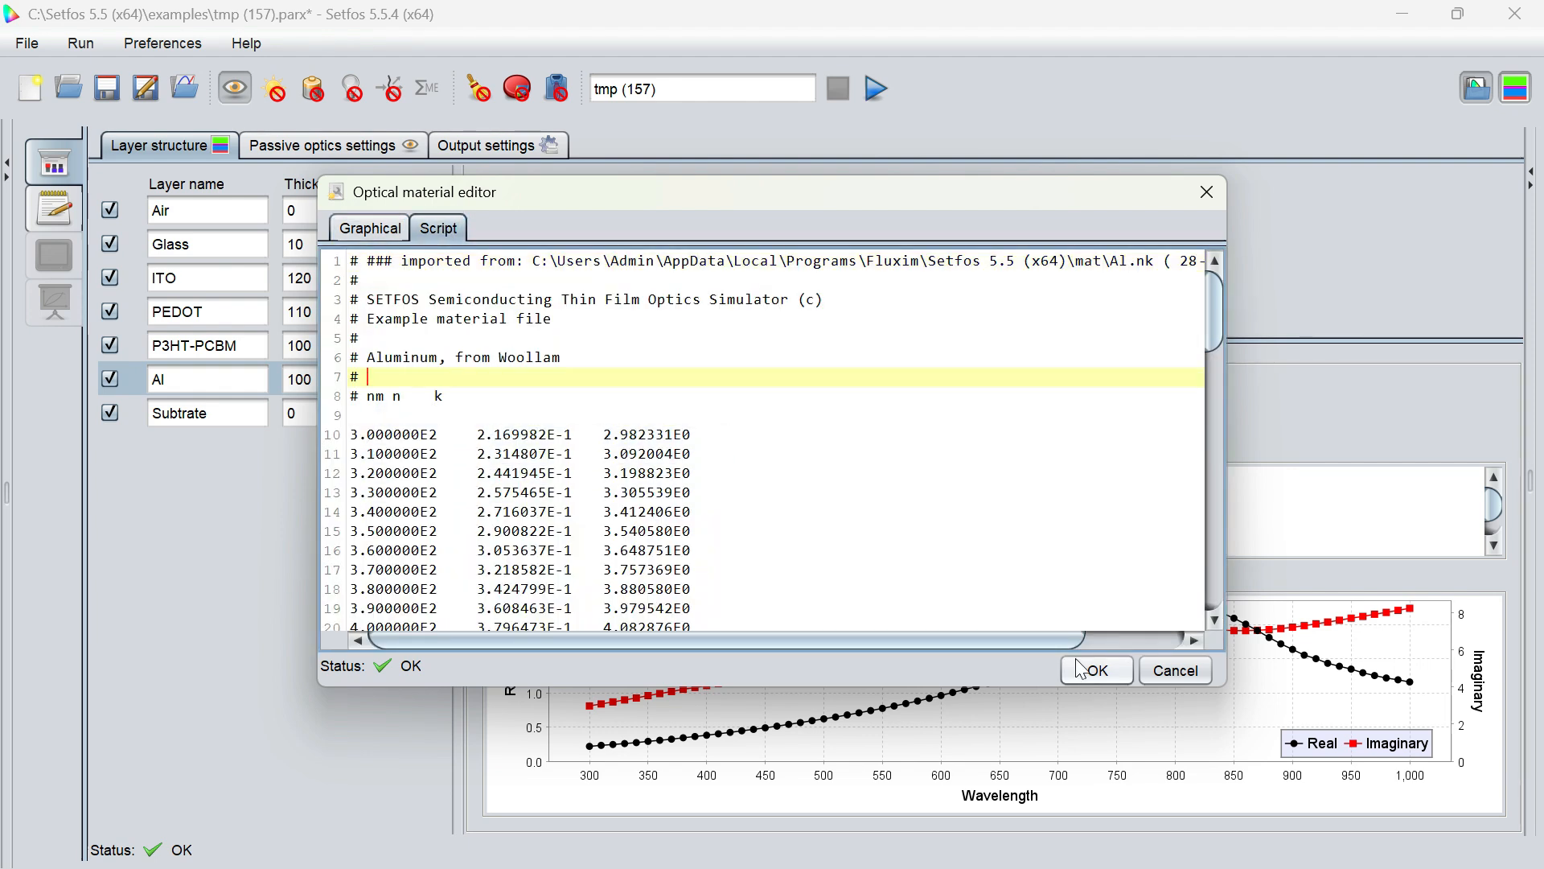
left_click(1207, 205)
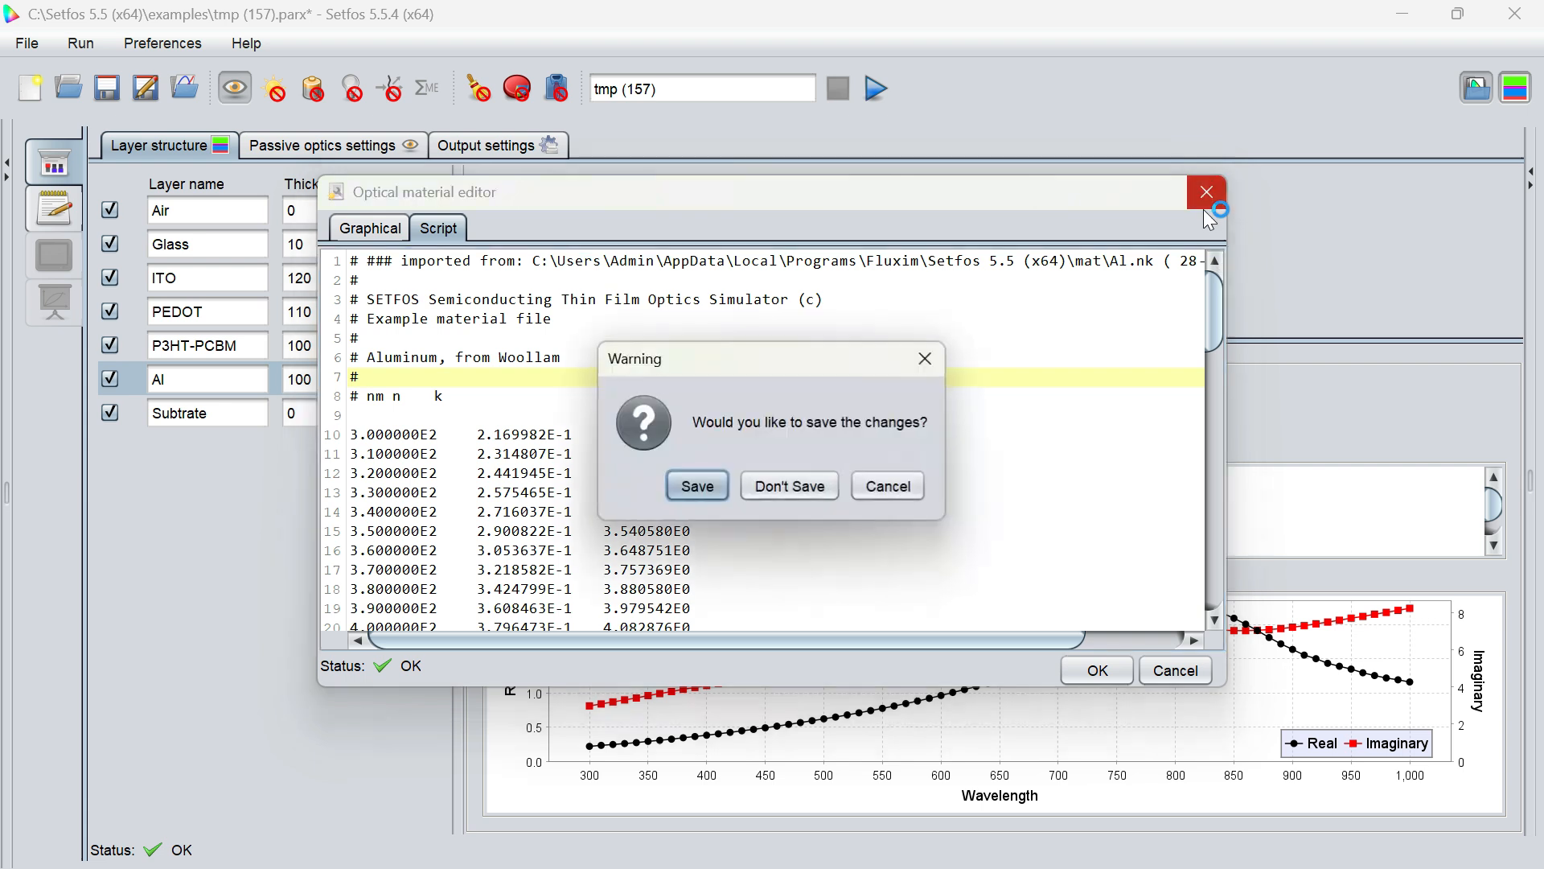
key("Return")
- Switch the simulation to the absorption module and set the spectral variable to a single wavelength of 500 nm
left_click(272, 98)
left_click(291, 147)
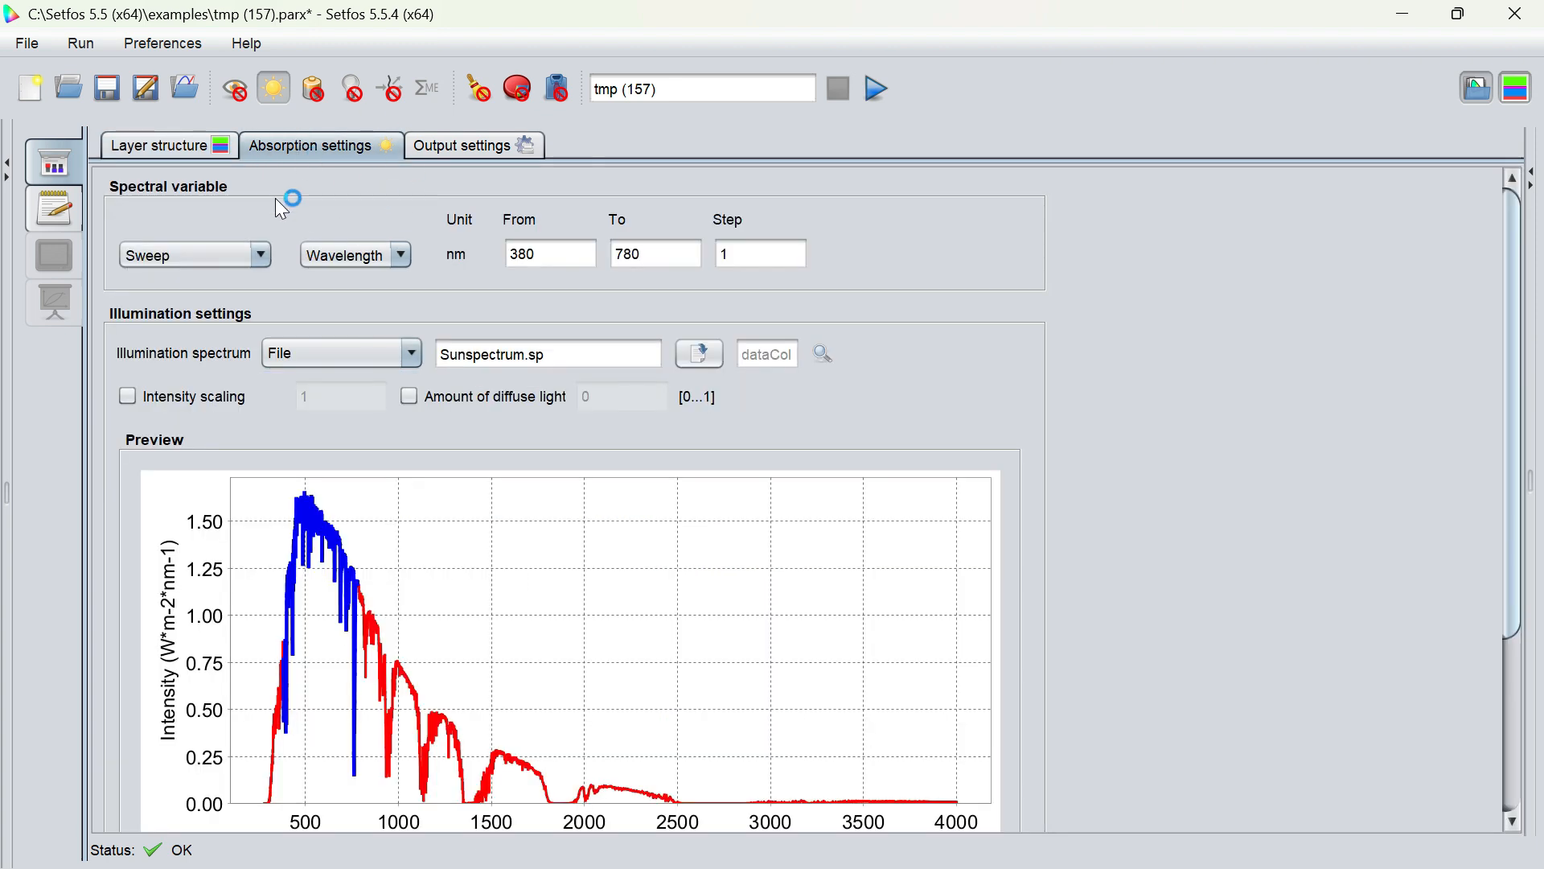
left_click(260, 256)
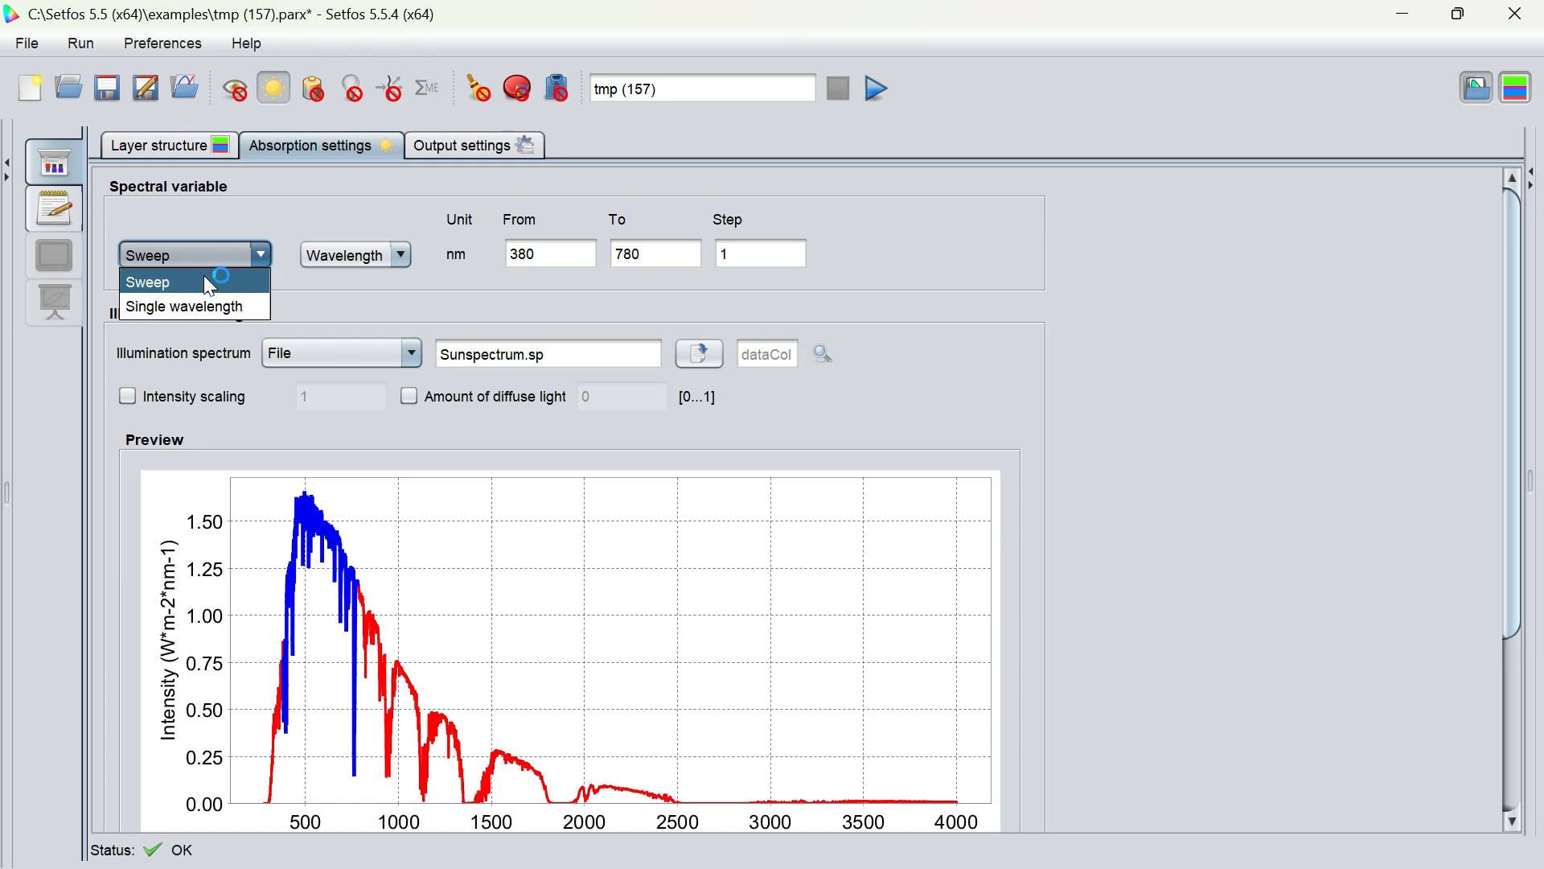
left_click(206, 307)
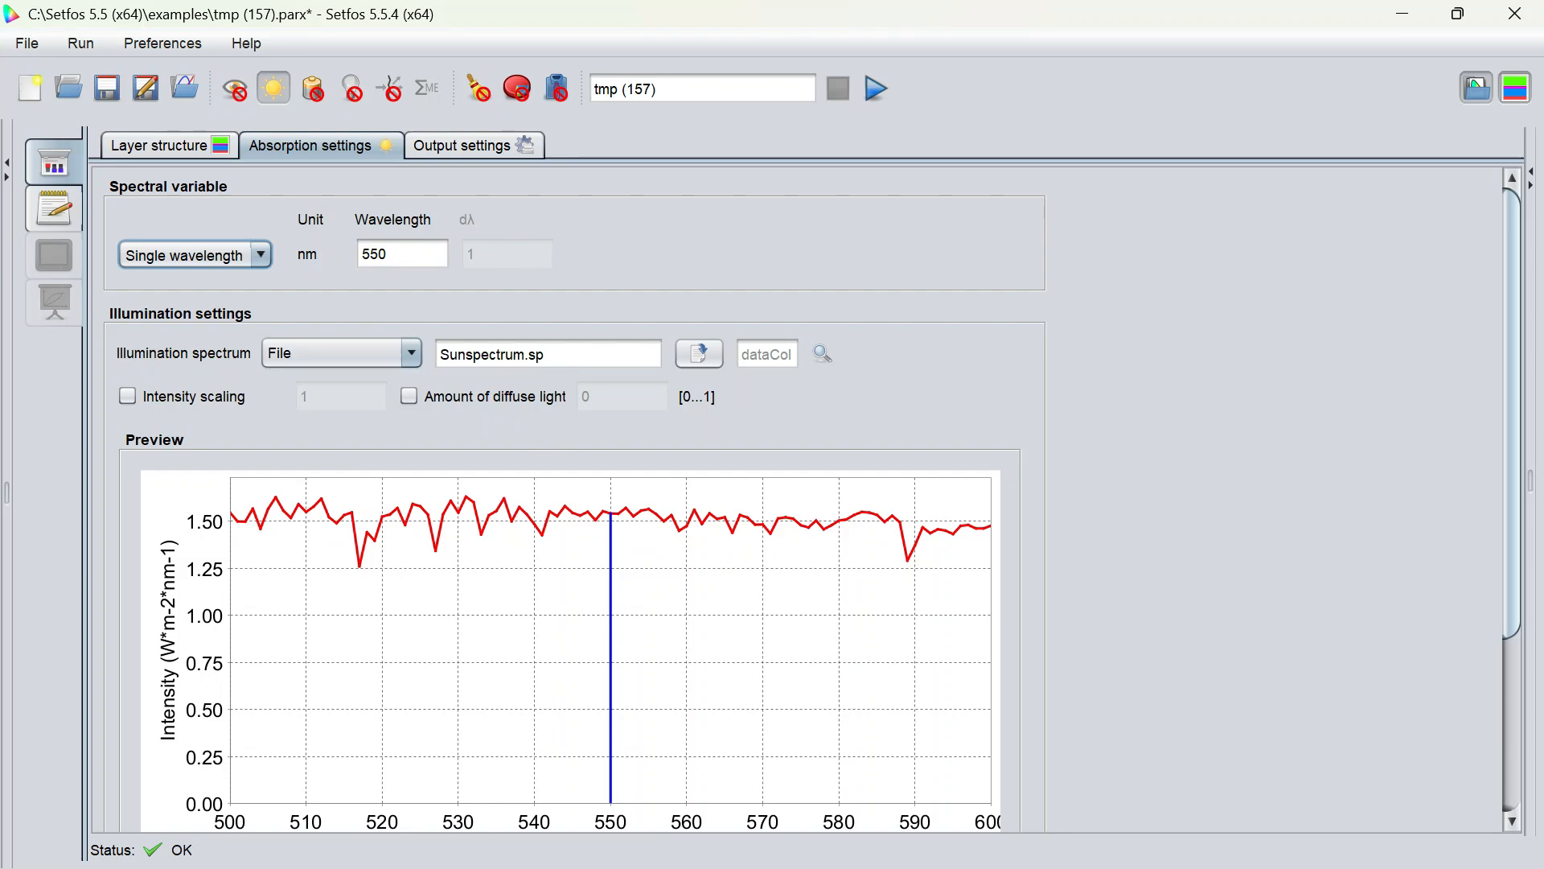
left_click(386, 253)
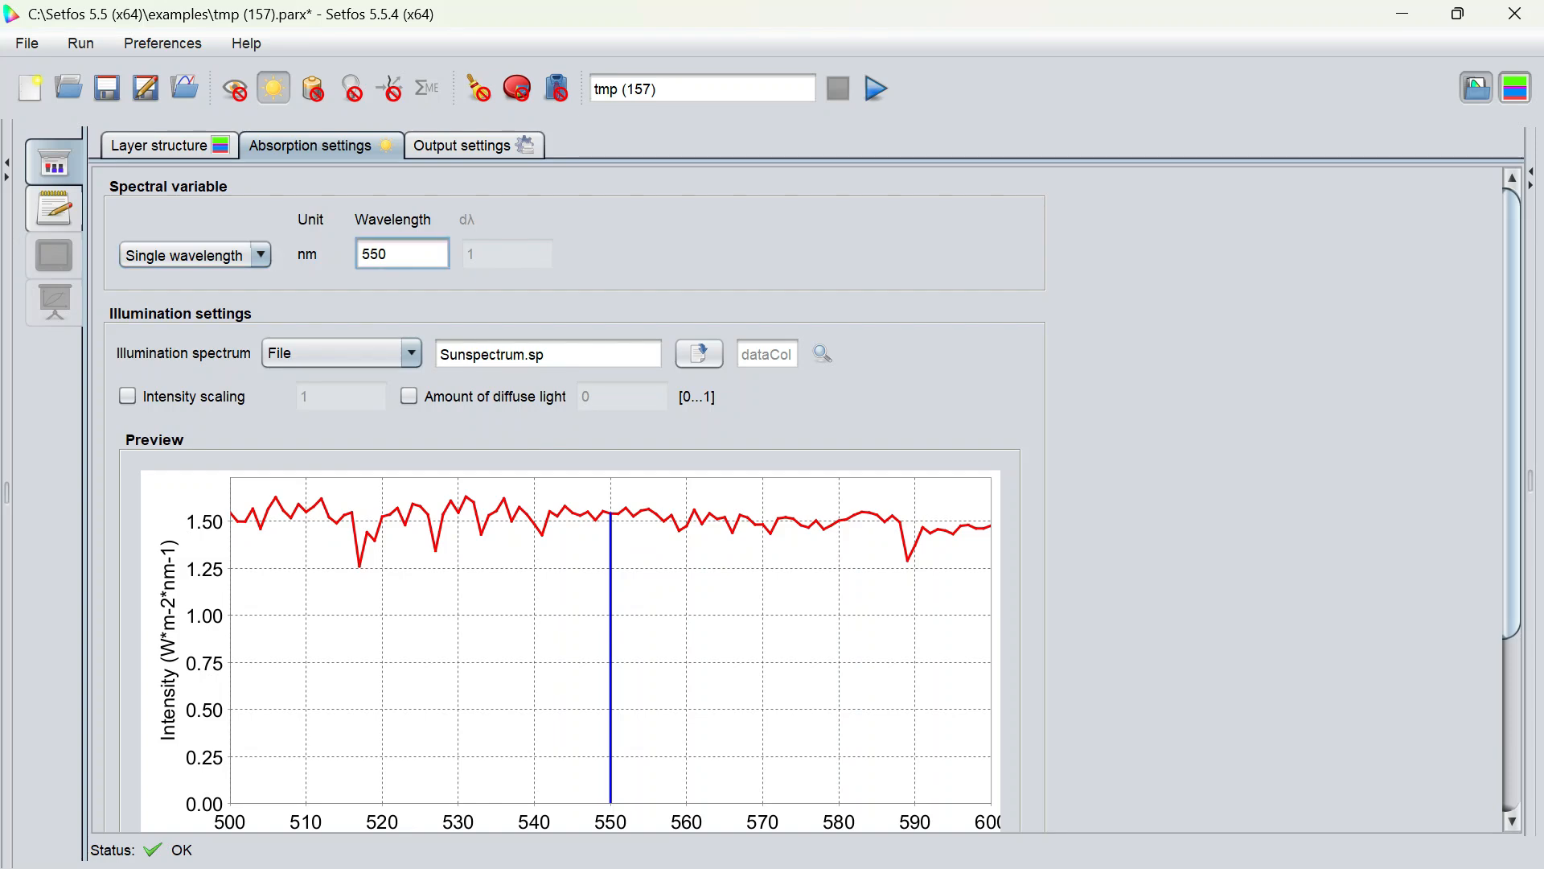
key("BackSpace")
type("00")
- Set the illumination spectrum to White in the absorption settings
left_click(397, 345)
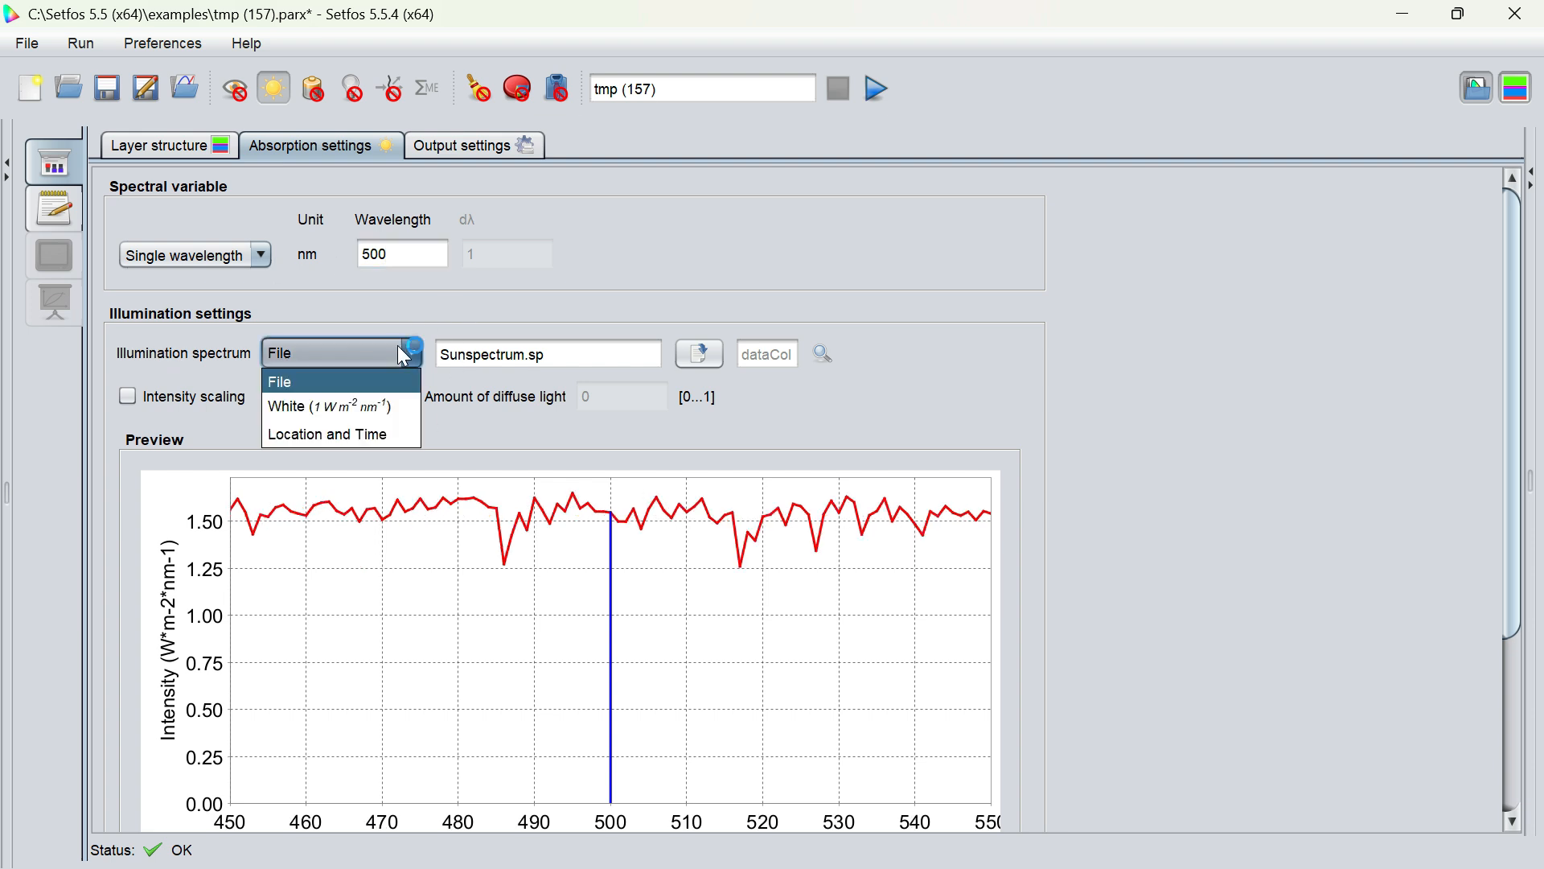
left_click(370, 410)
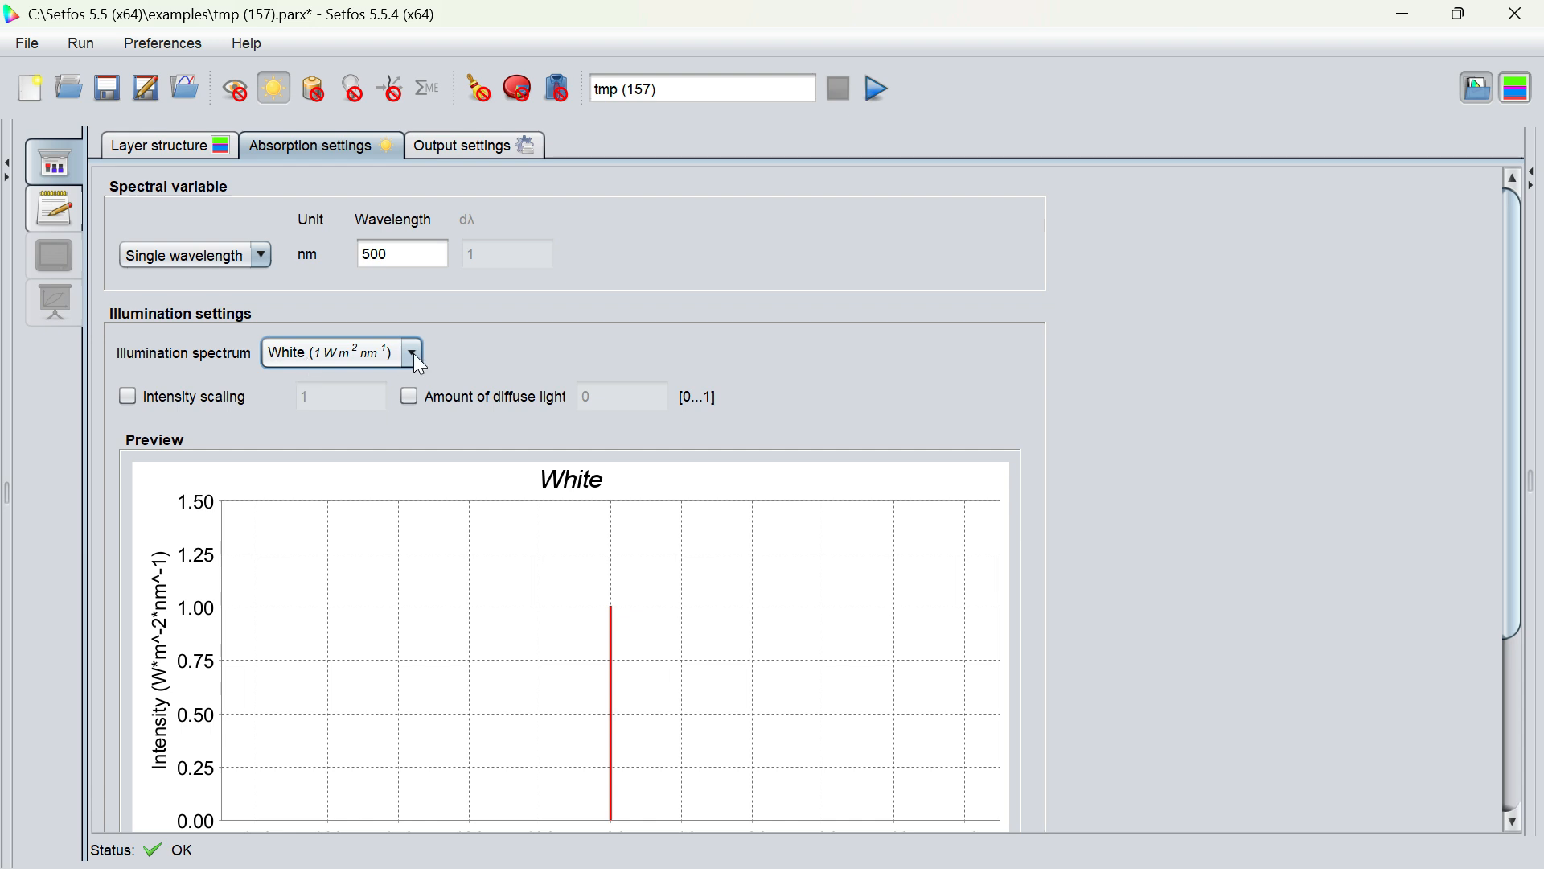
scroll(255, 815, "down", 3)
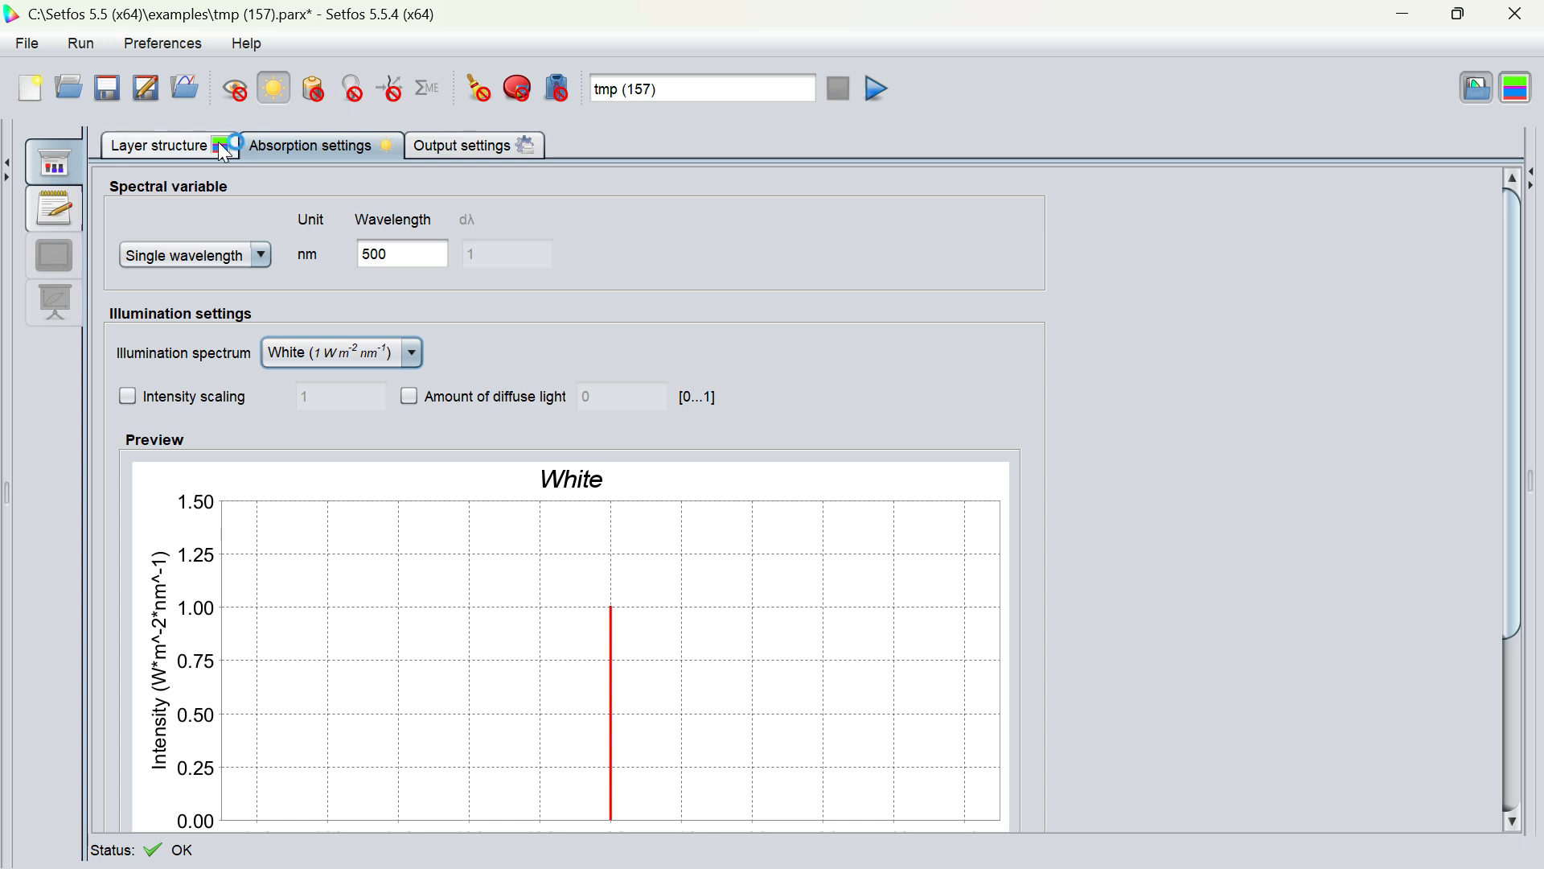
- Enable the drift-diffusion module and define the PEDOT layer as an electrode
left_click(219, 142)
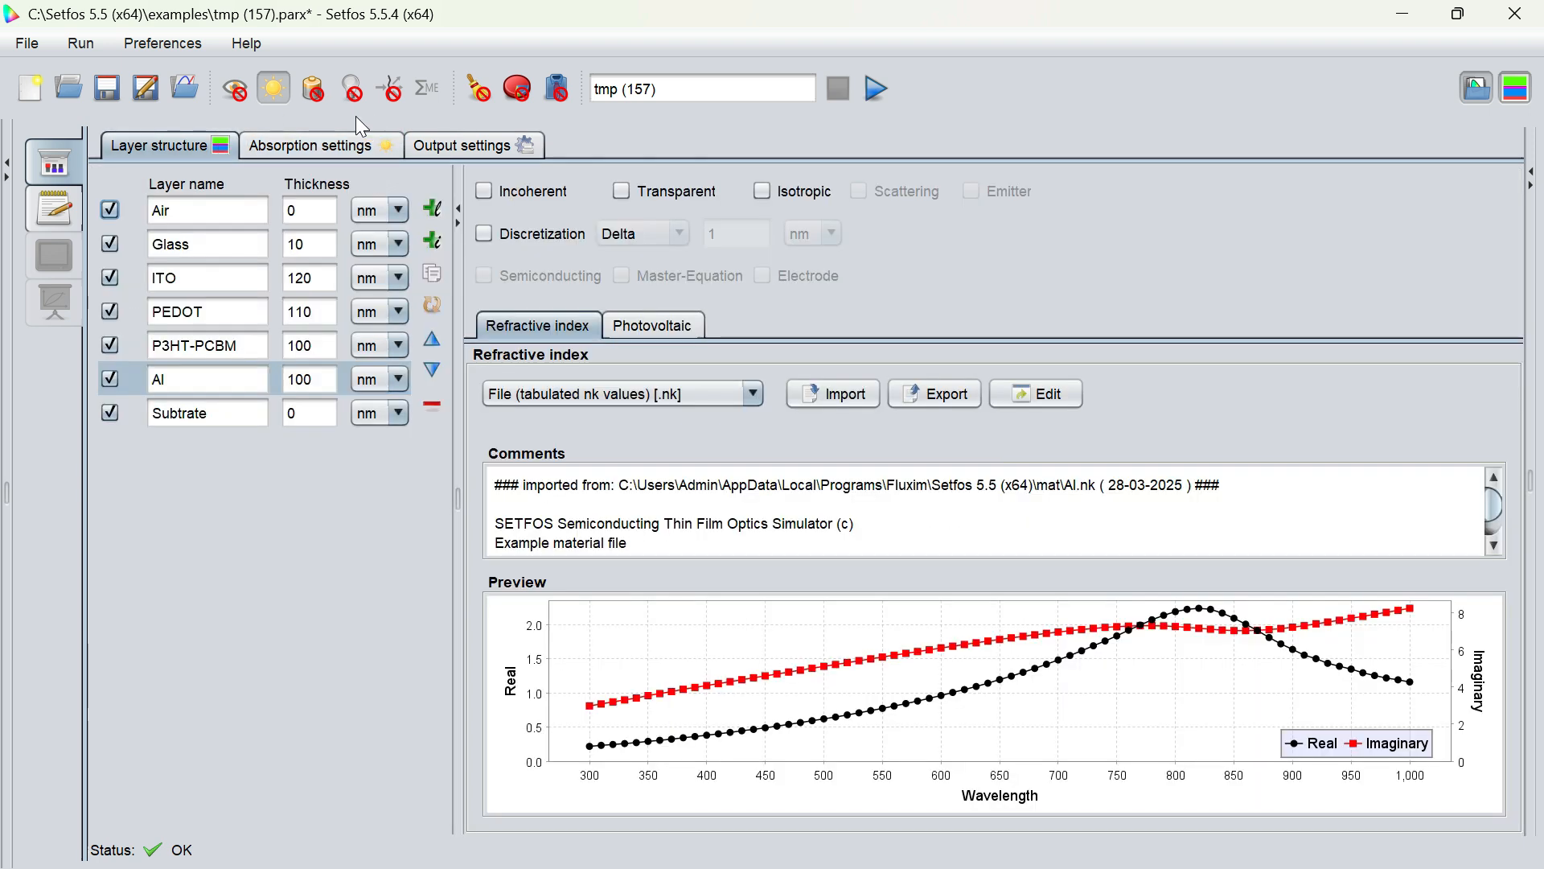
left_click(312, 103)
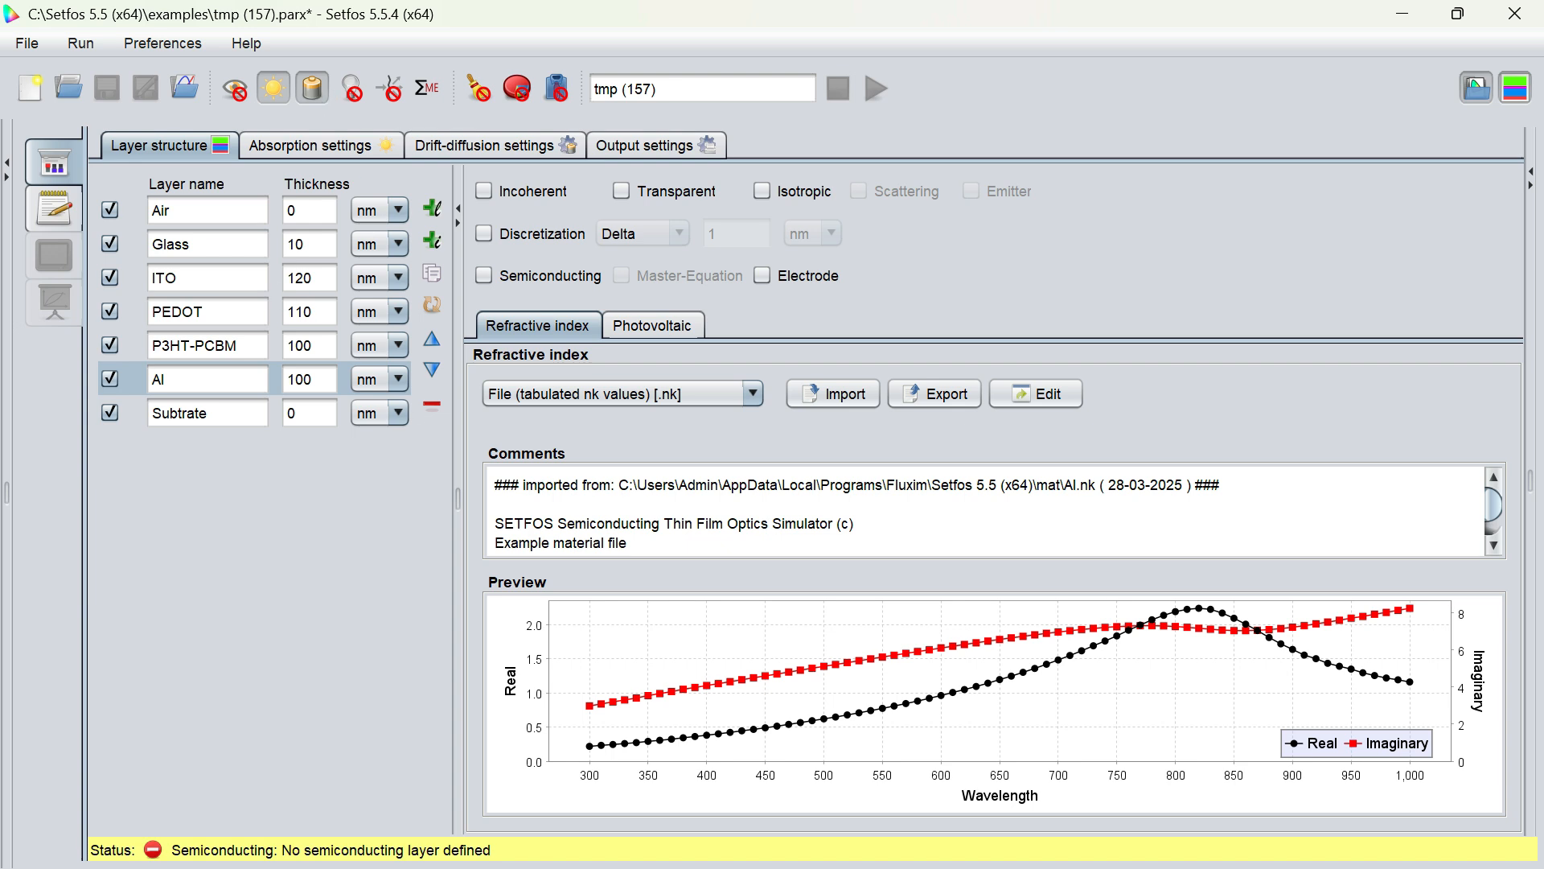
left_click(216, 311)
left_click(763, 276)
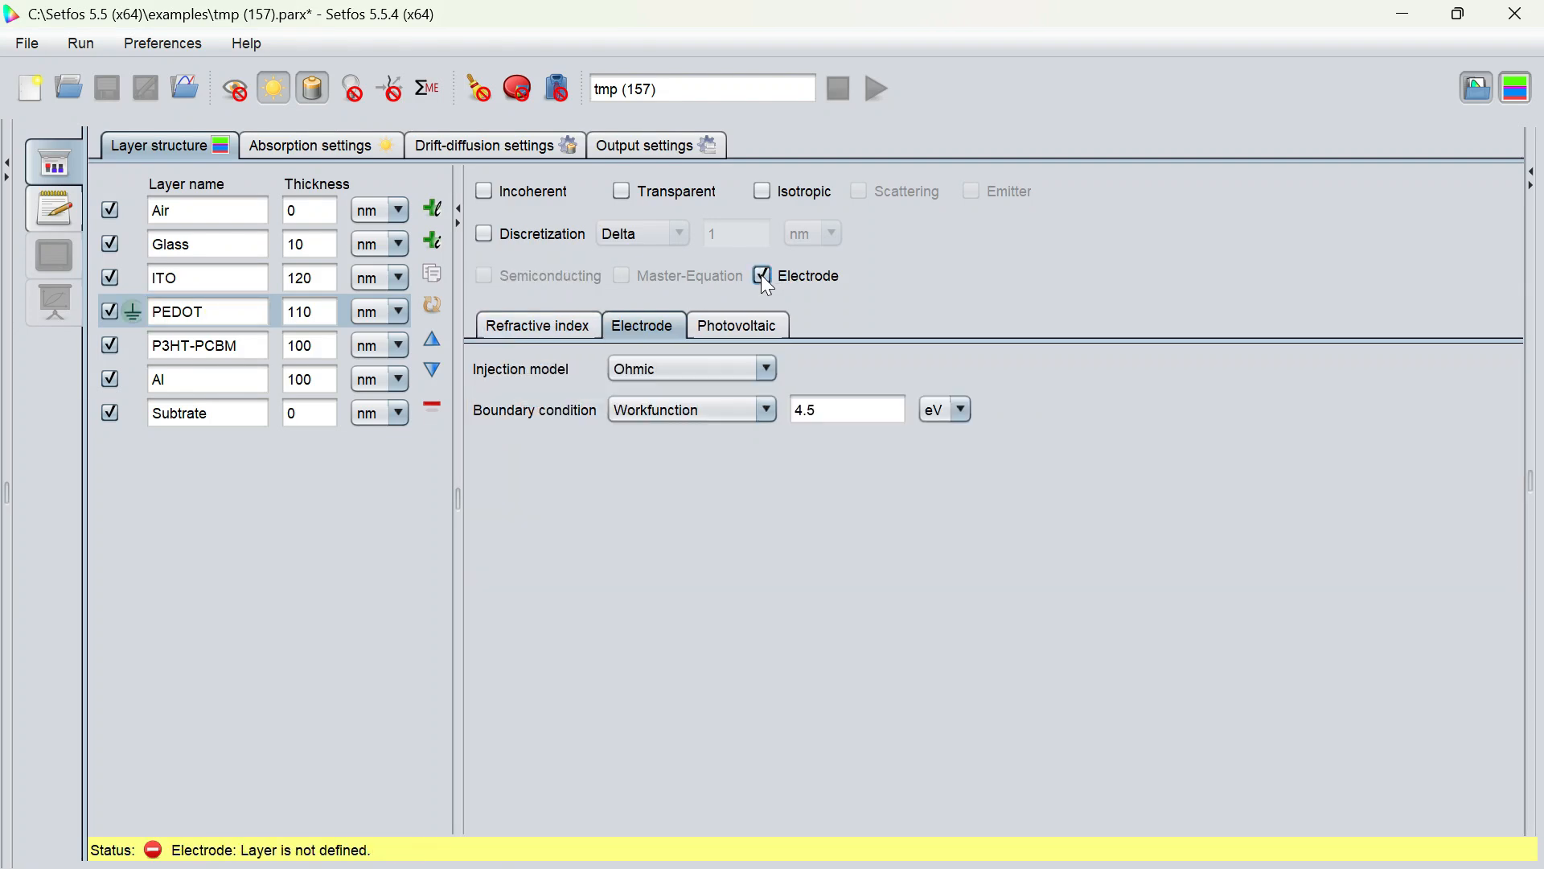
- Define the Al layer as an electrode with a workfunction of 4.3 eV
left_click(208, 380)
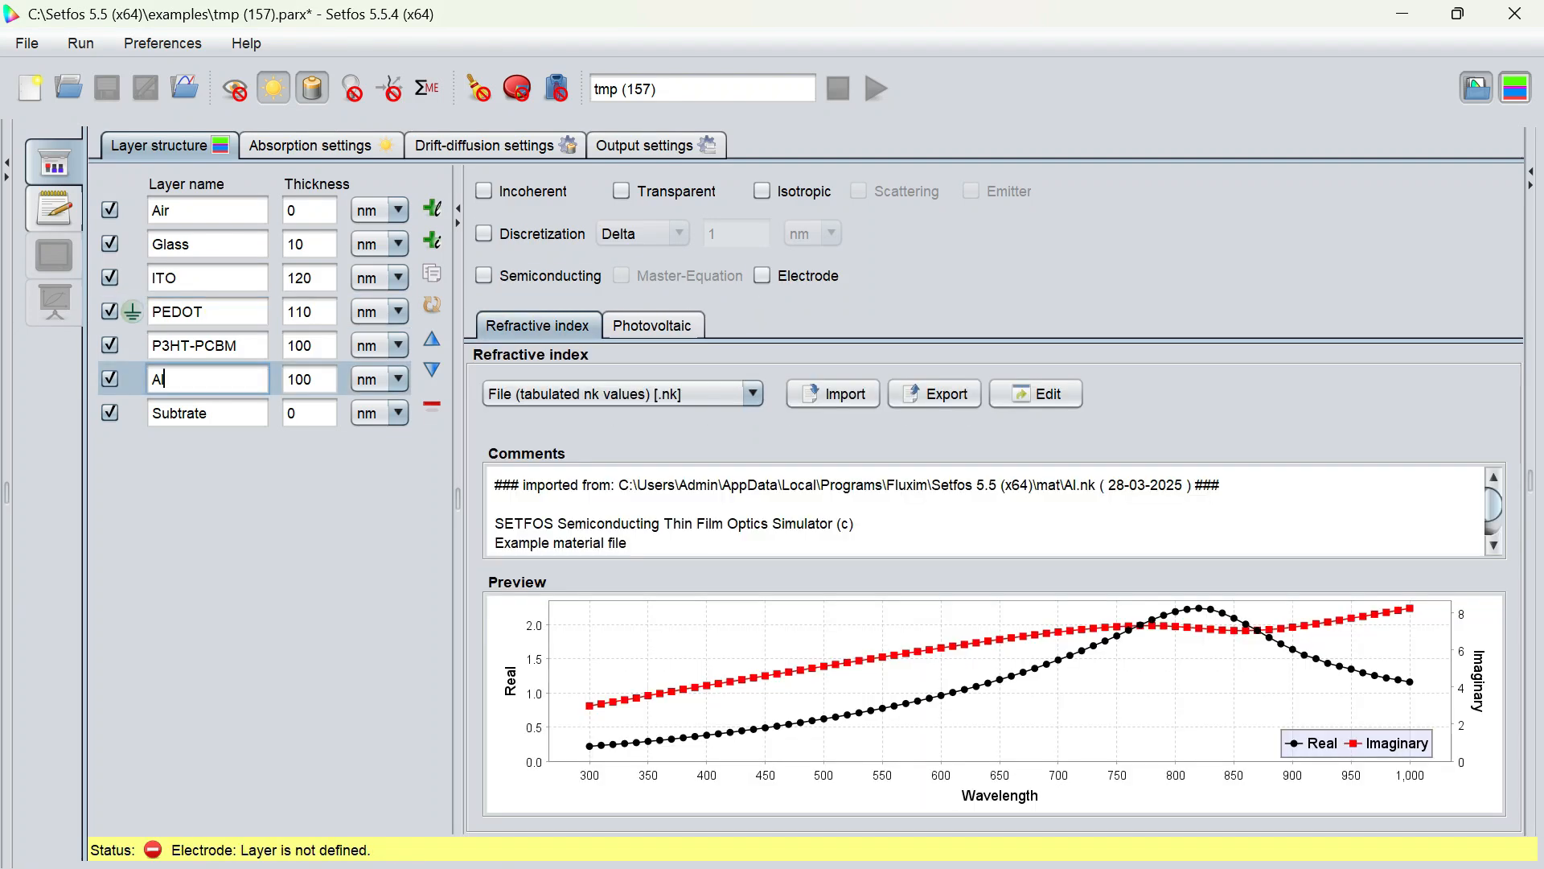
left_click(762, 276)
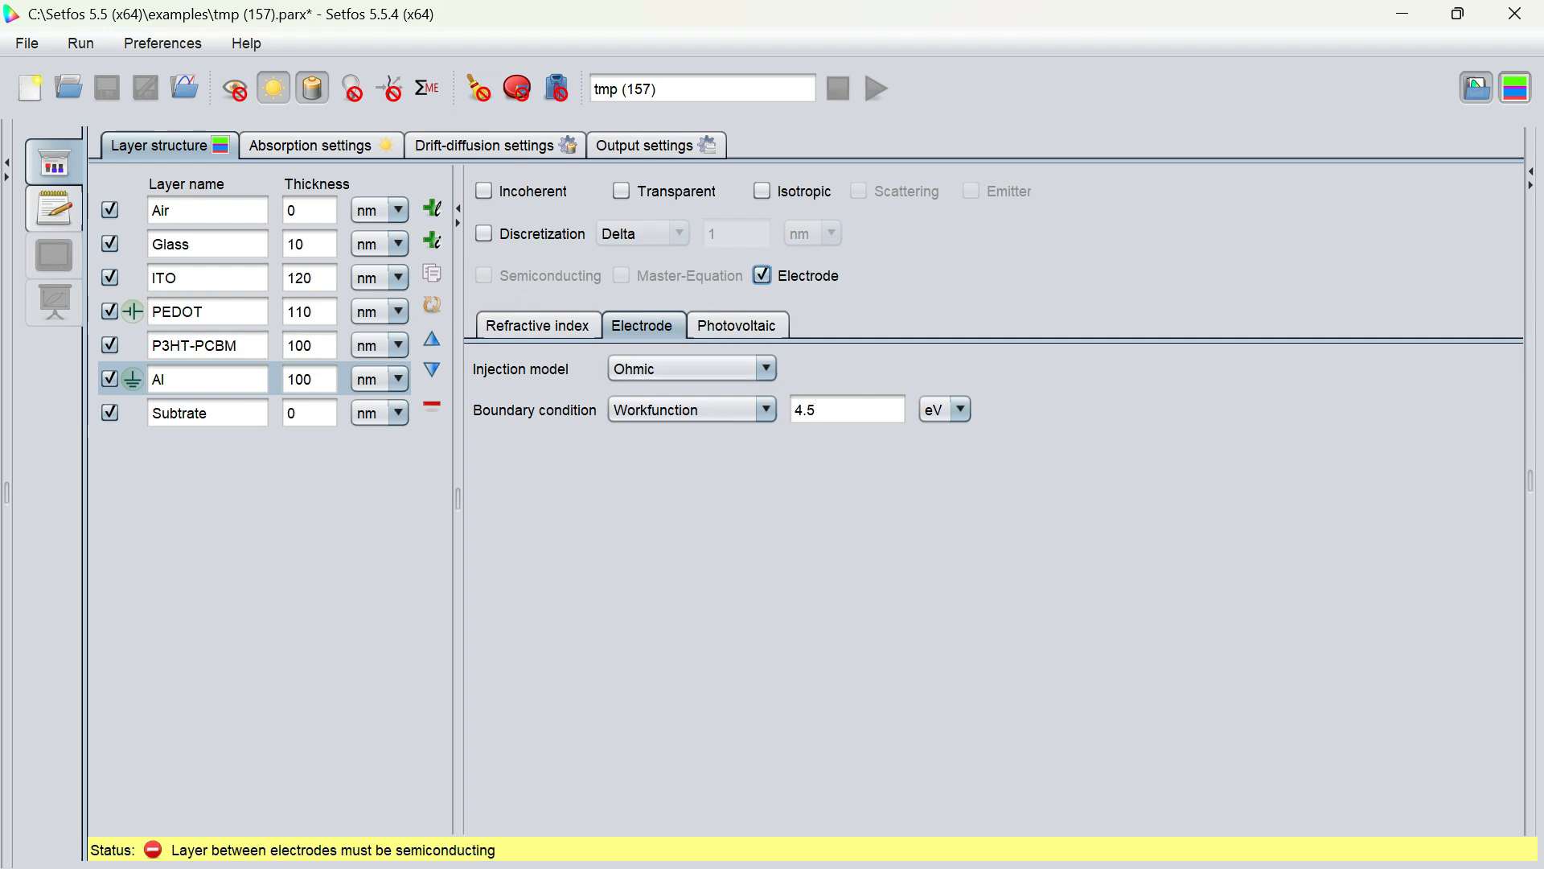
left_click(836, 409)
key("BackSpace")
type("3")
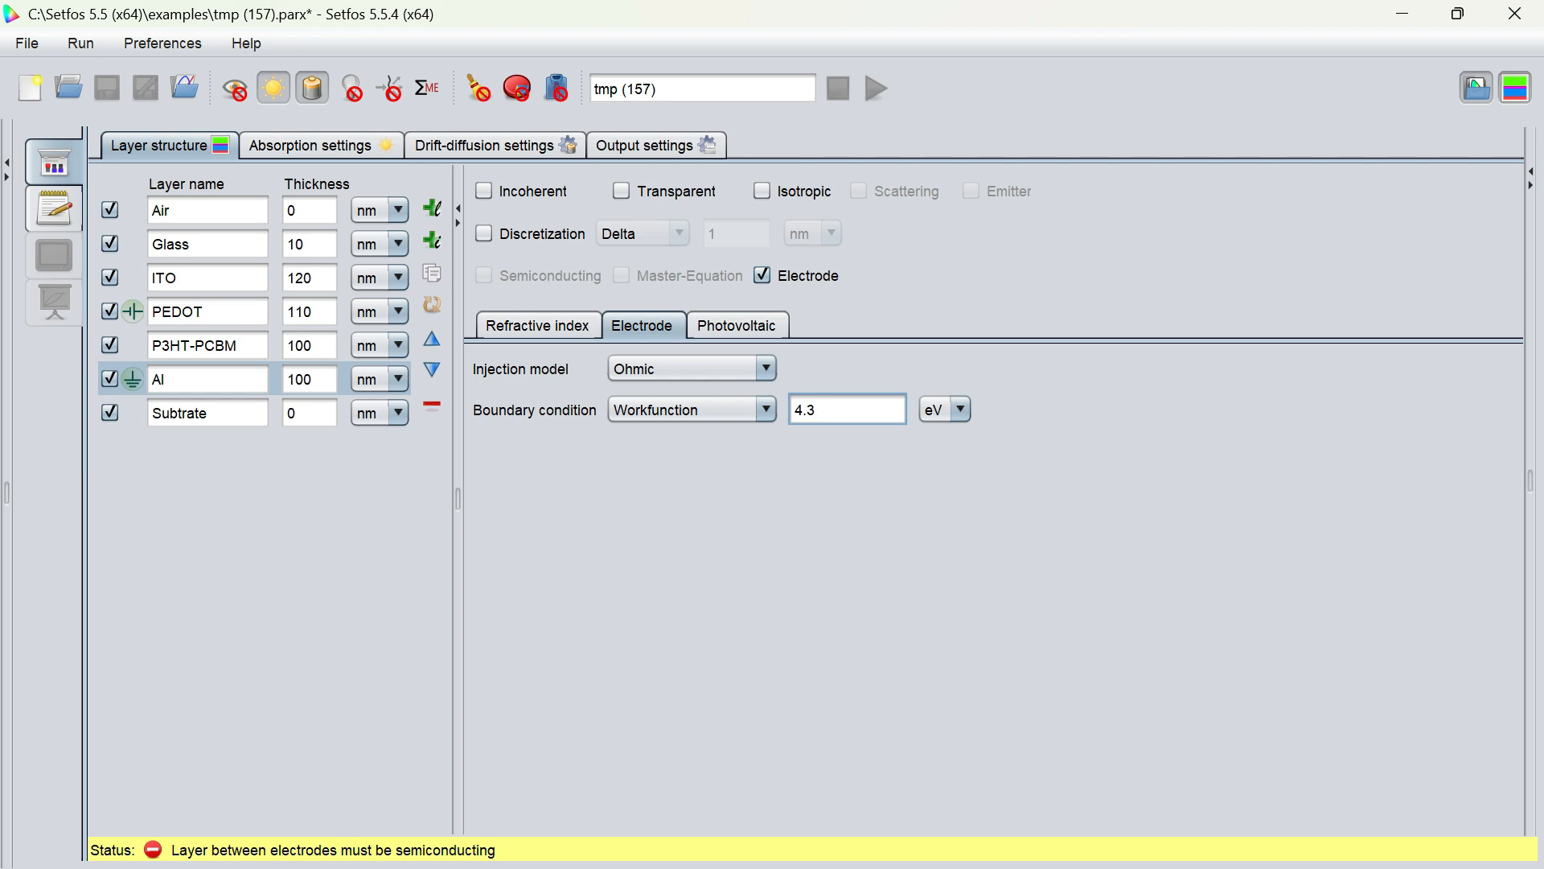
- Set the PEDOT electrode's workfunction to 5 eV
left_click(218, 312)
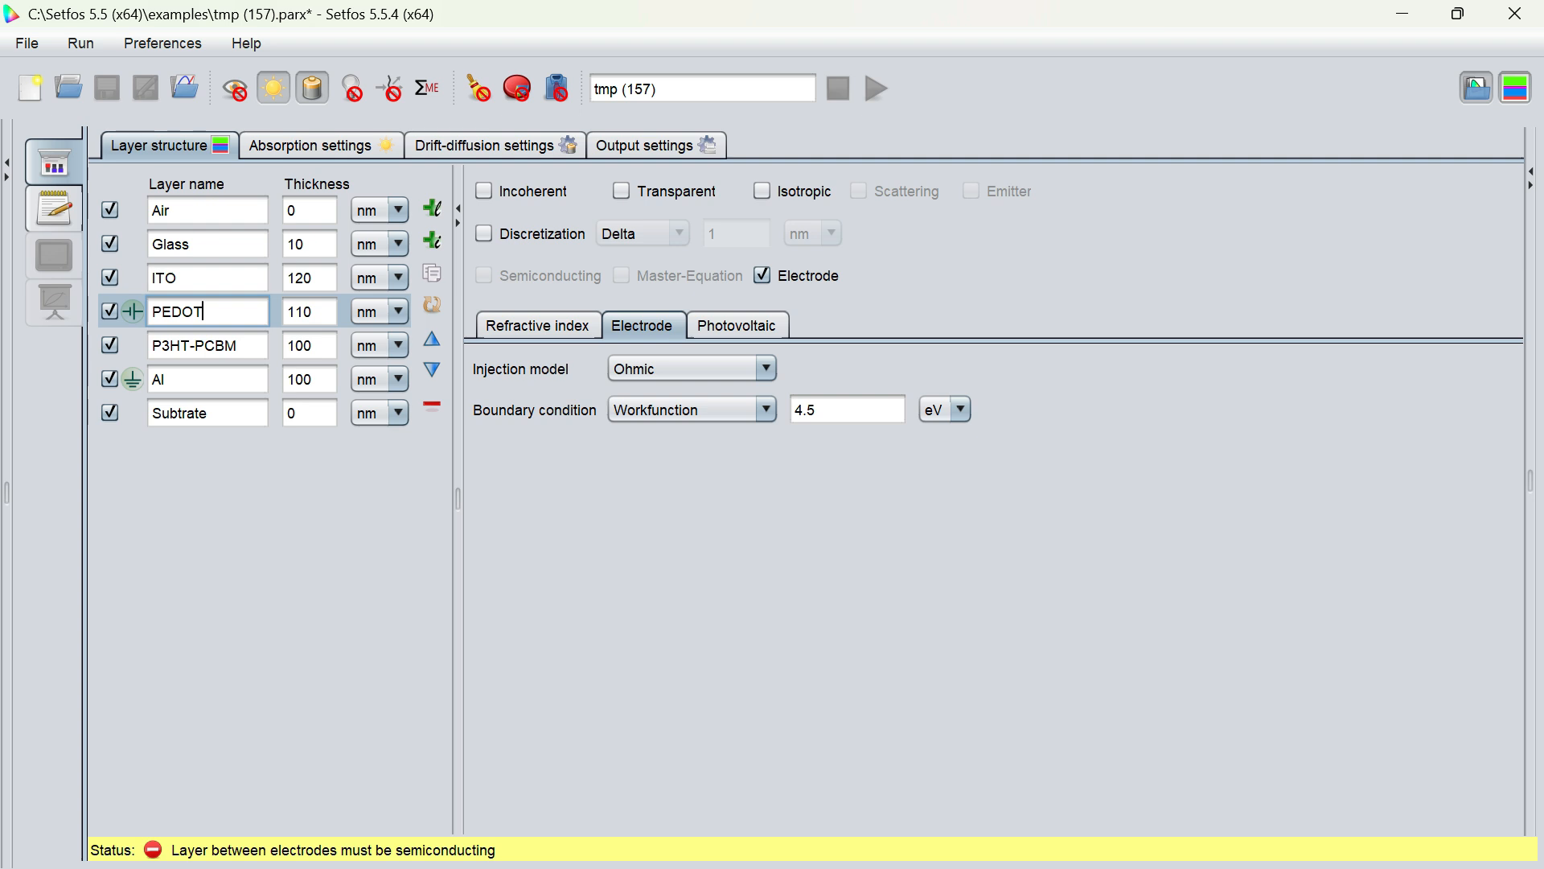
left_click(836, 410)
key("BackSpace")
key("BackSpace")
key("BackSpace")
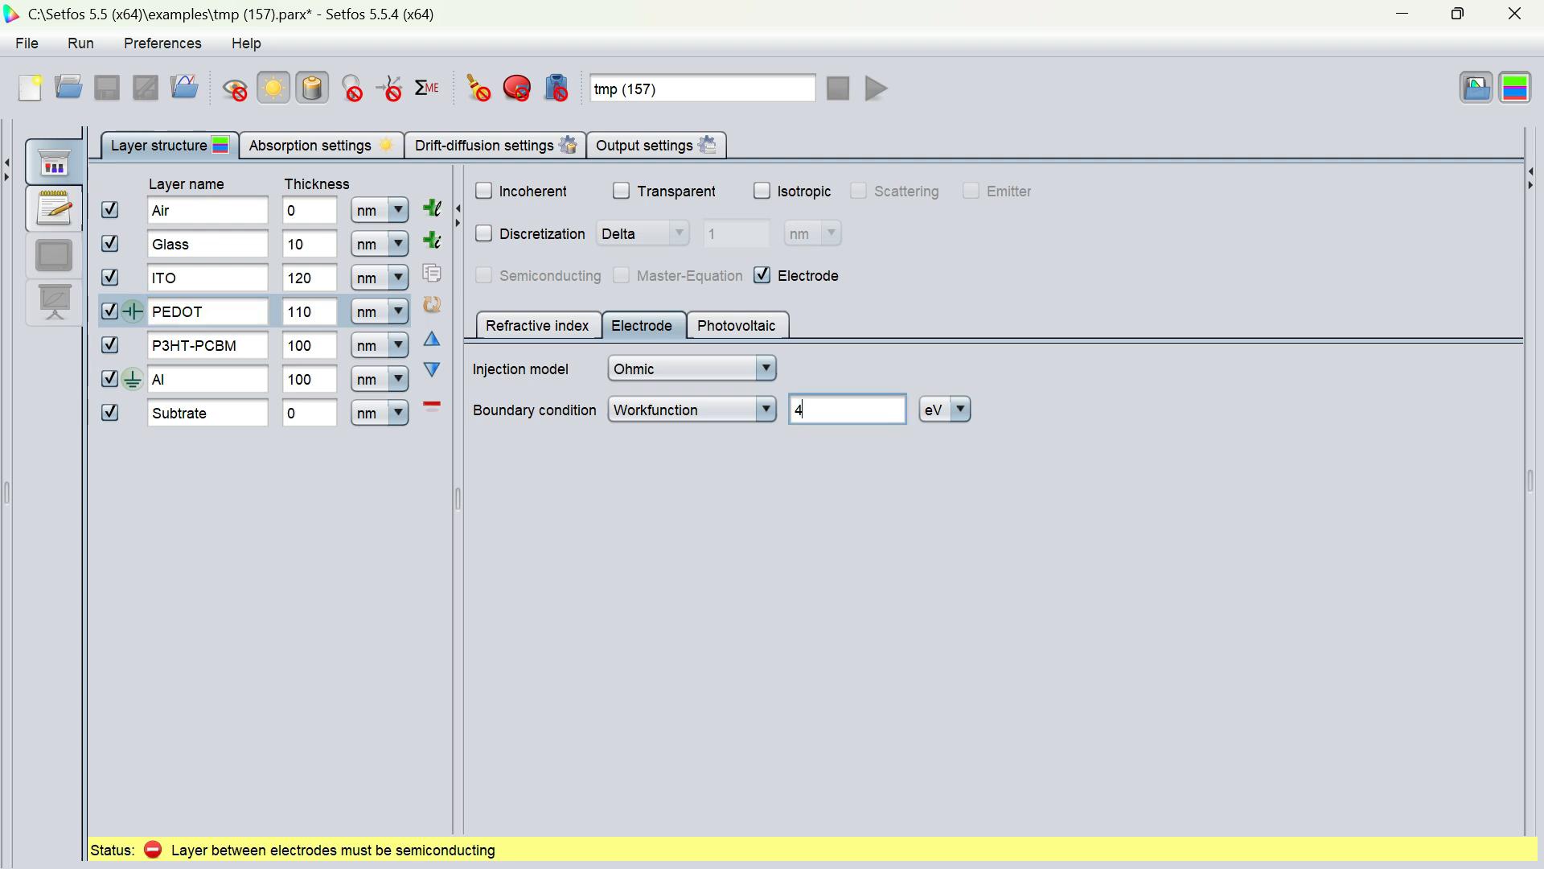
type("5")
- Define the P3HT-PCBM layer as semiconducting and display its electrical material properties
left_click_drag(215, 346, 149, 346)
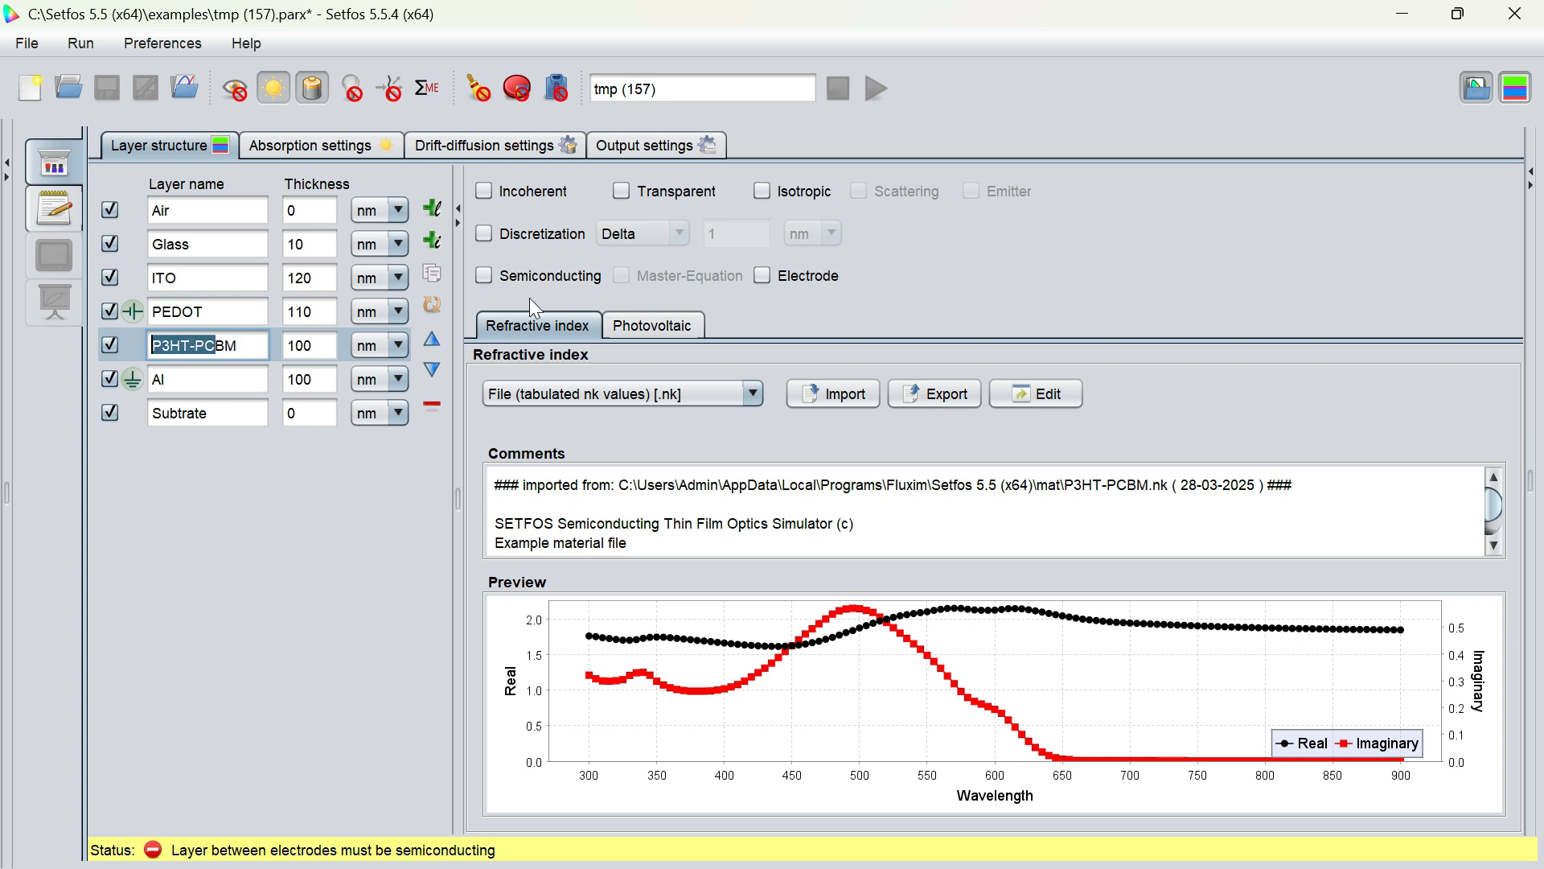
left_click(485, 282)
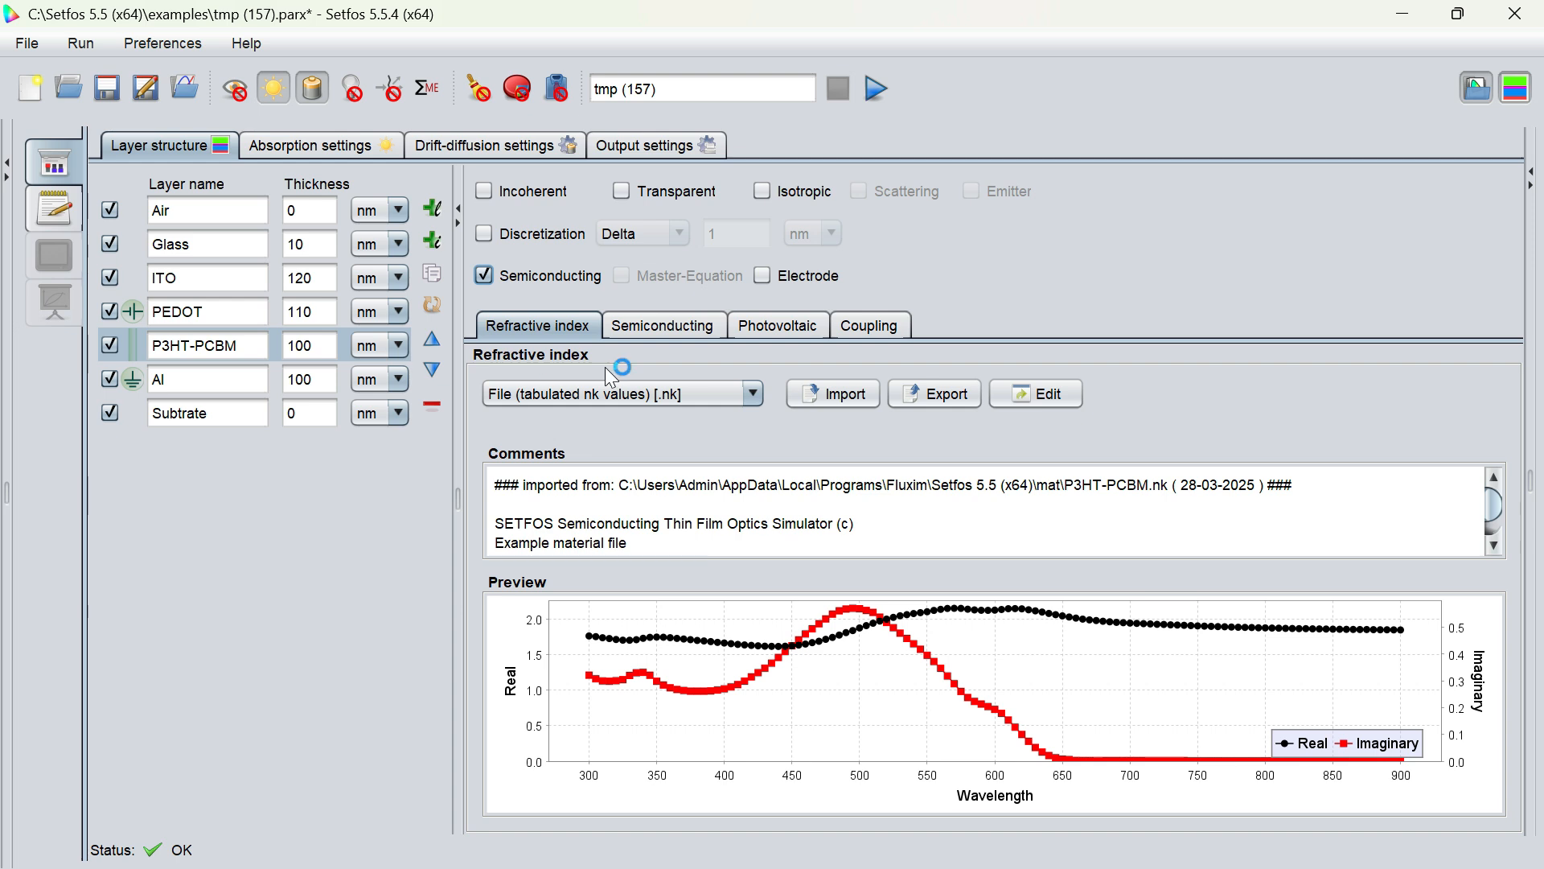
left_click(662, 329)
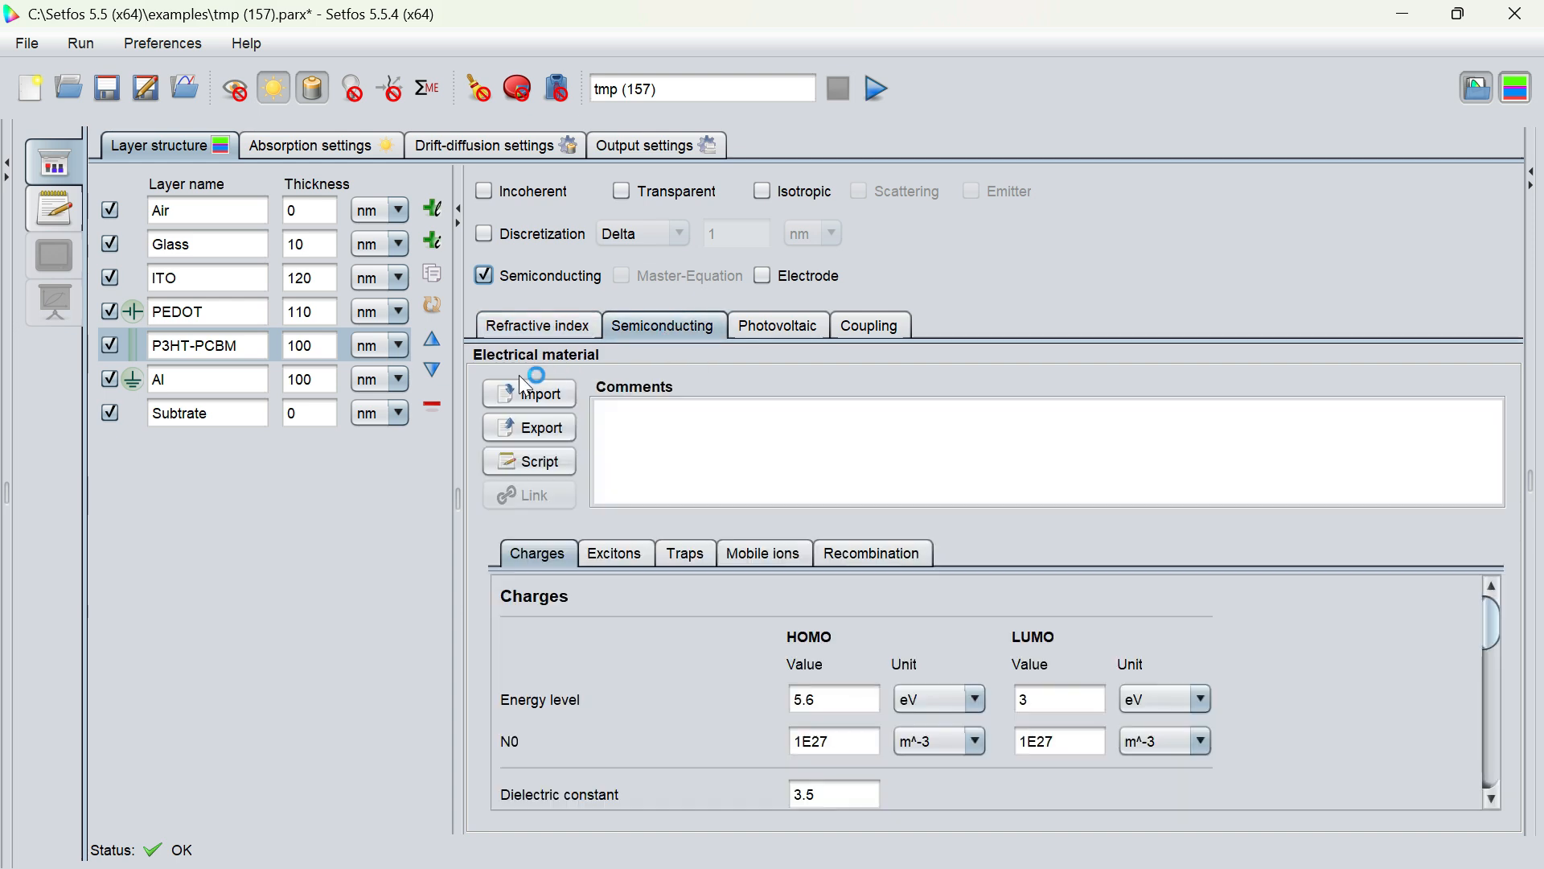
- Import the electrical material file P3HT-PCBM.em for the P3HT-PCBM layer and check its photovoltaic and coupling settings
left_click(529, 400)
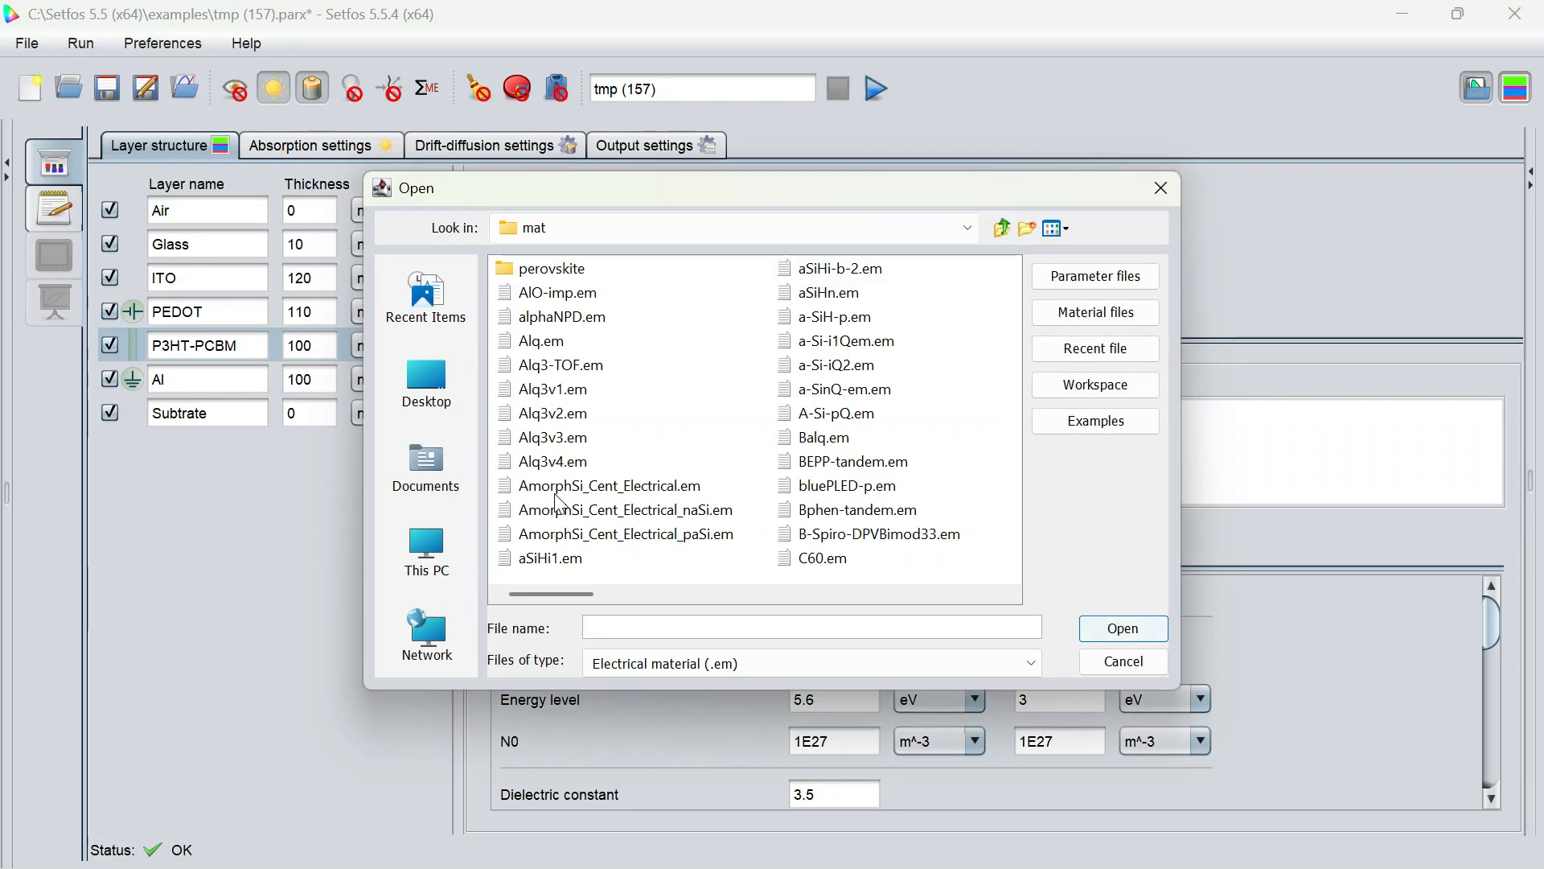
left_click_drag(552, 595, 510, 591)
left_click_drag(548, 596, 878, 596)
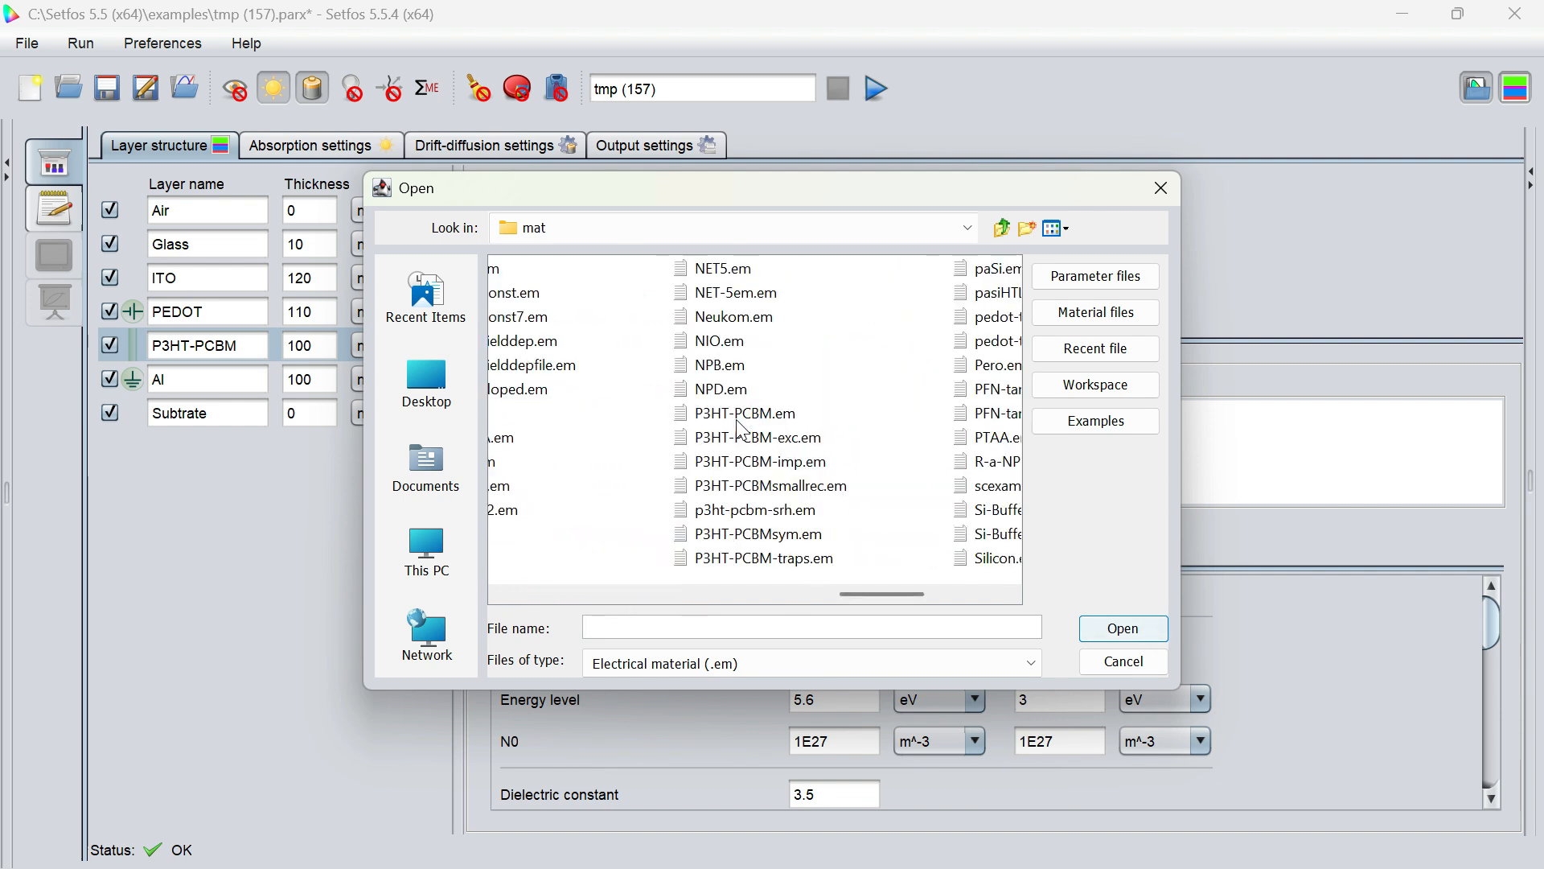
left_click(746, 415)
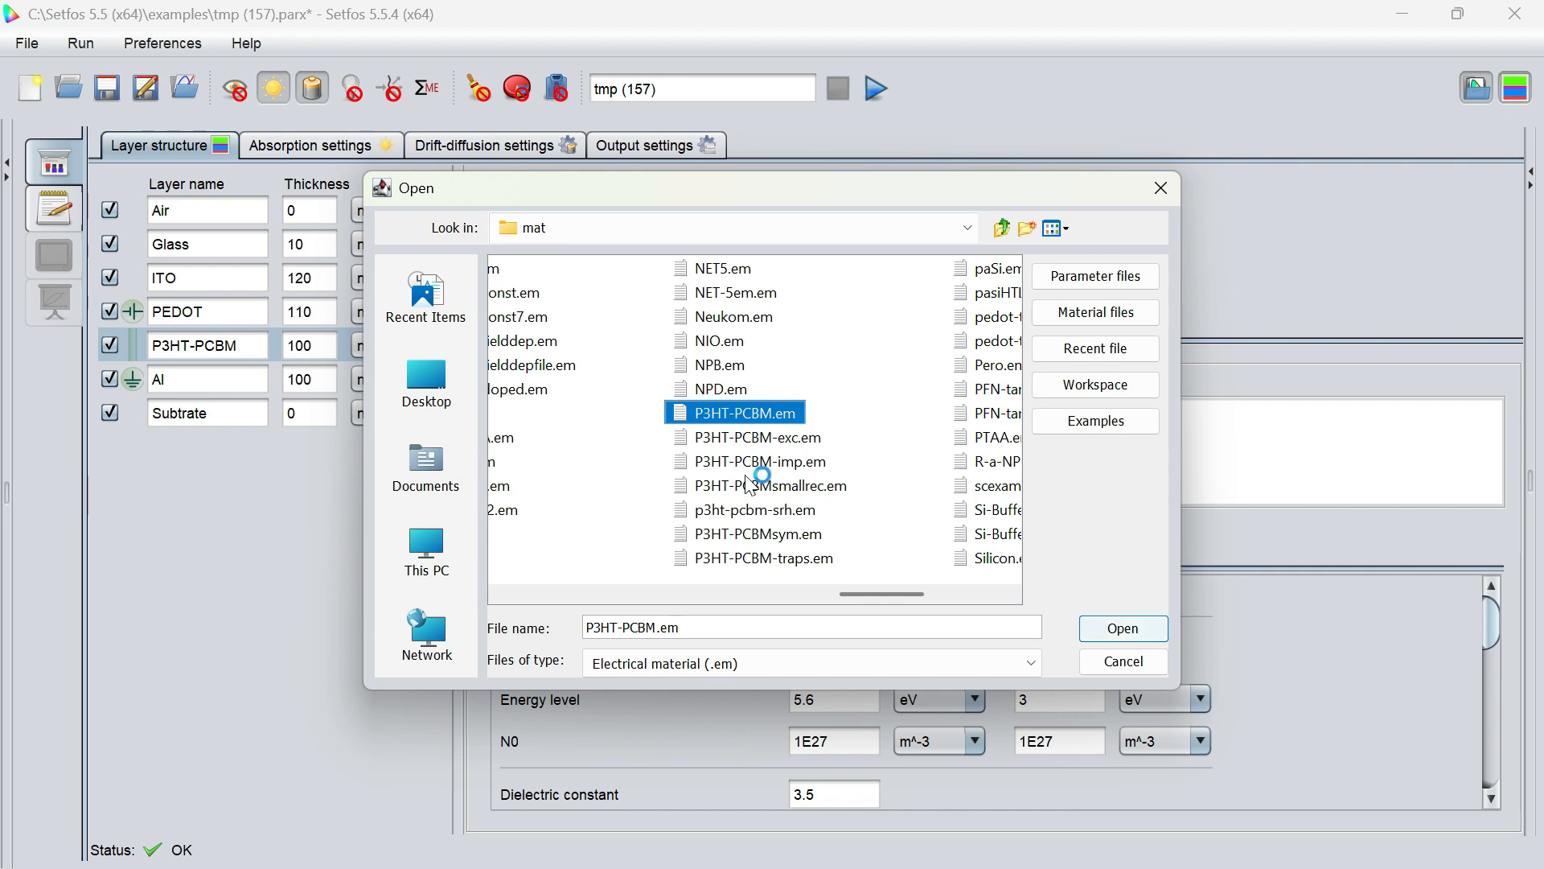
left_click(1122, 629)
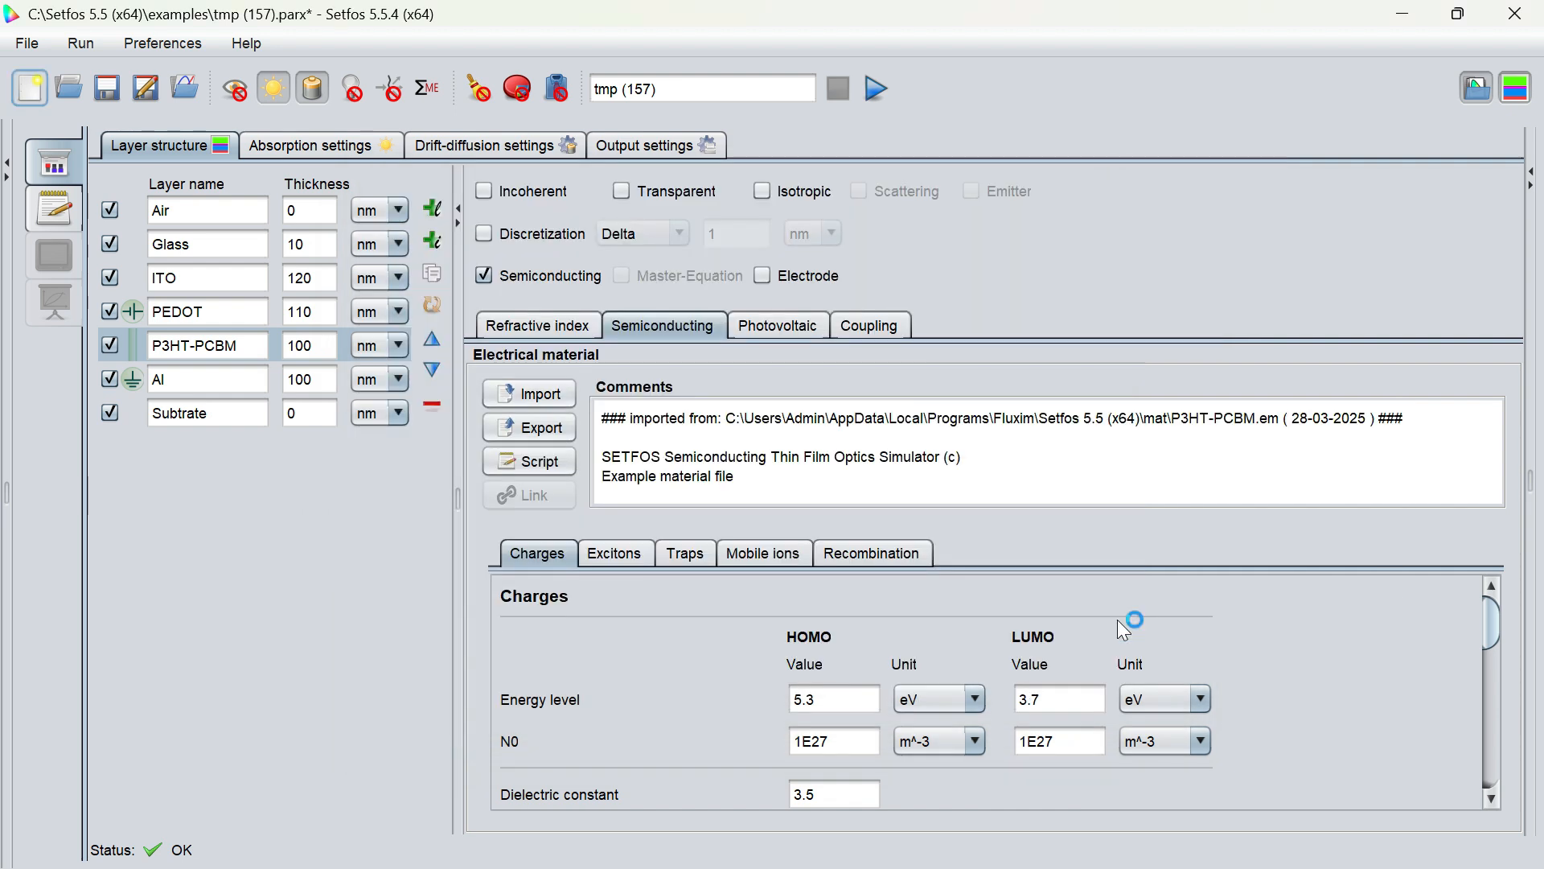
left_click(782, 325)
left_click(861, 325)
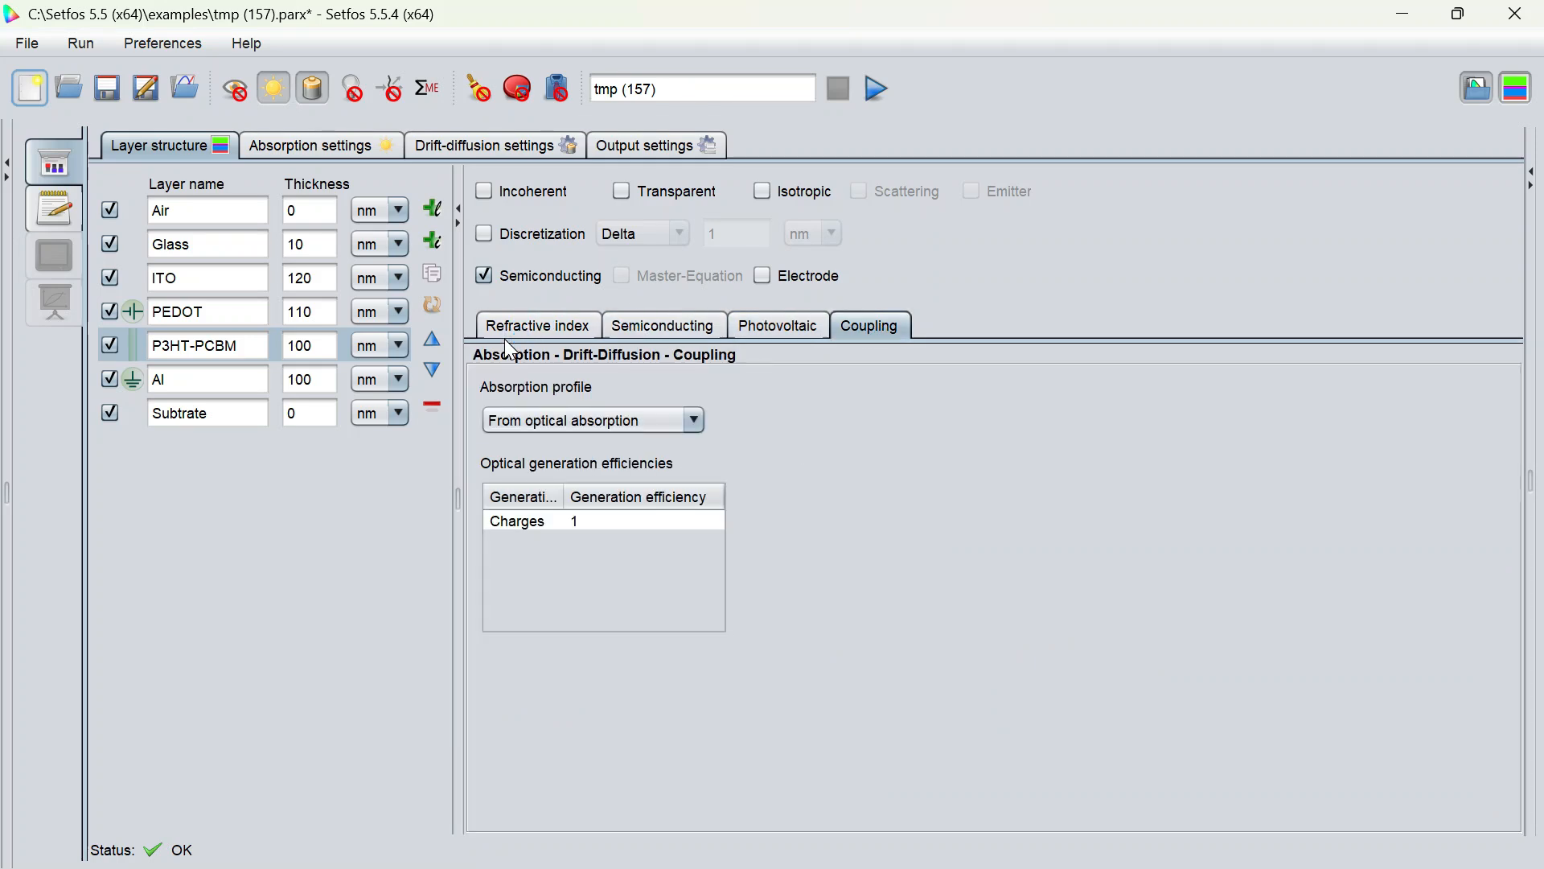
- Choose the Steady-state drift-diffusion mode and set the electrical source voltage to 0 V
left_click(466, 145)
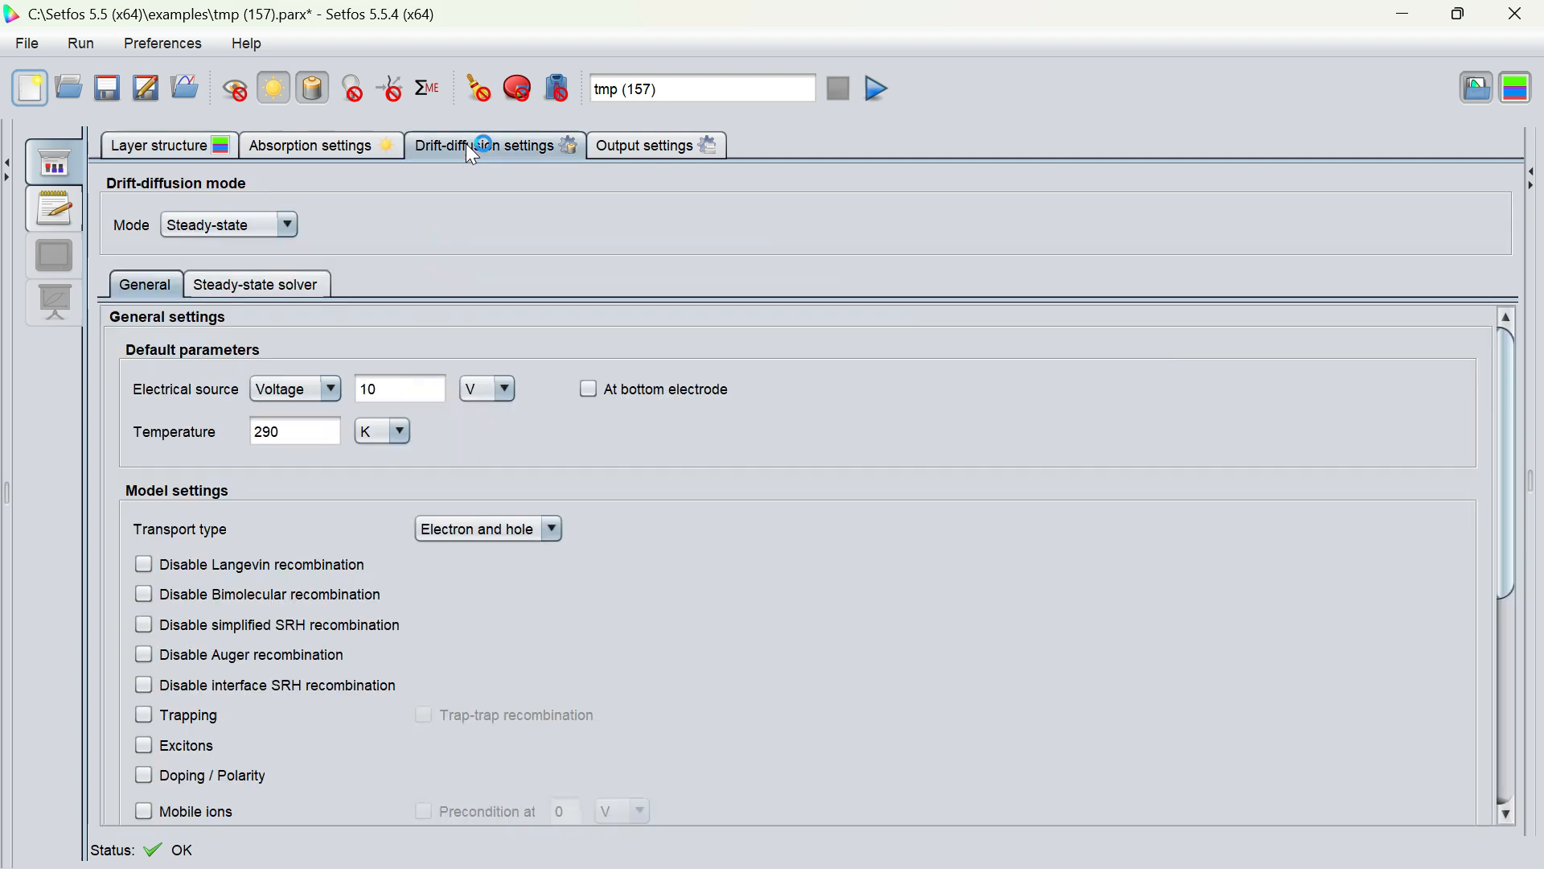
left_click(242, 233)
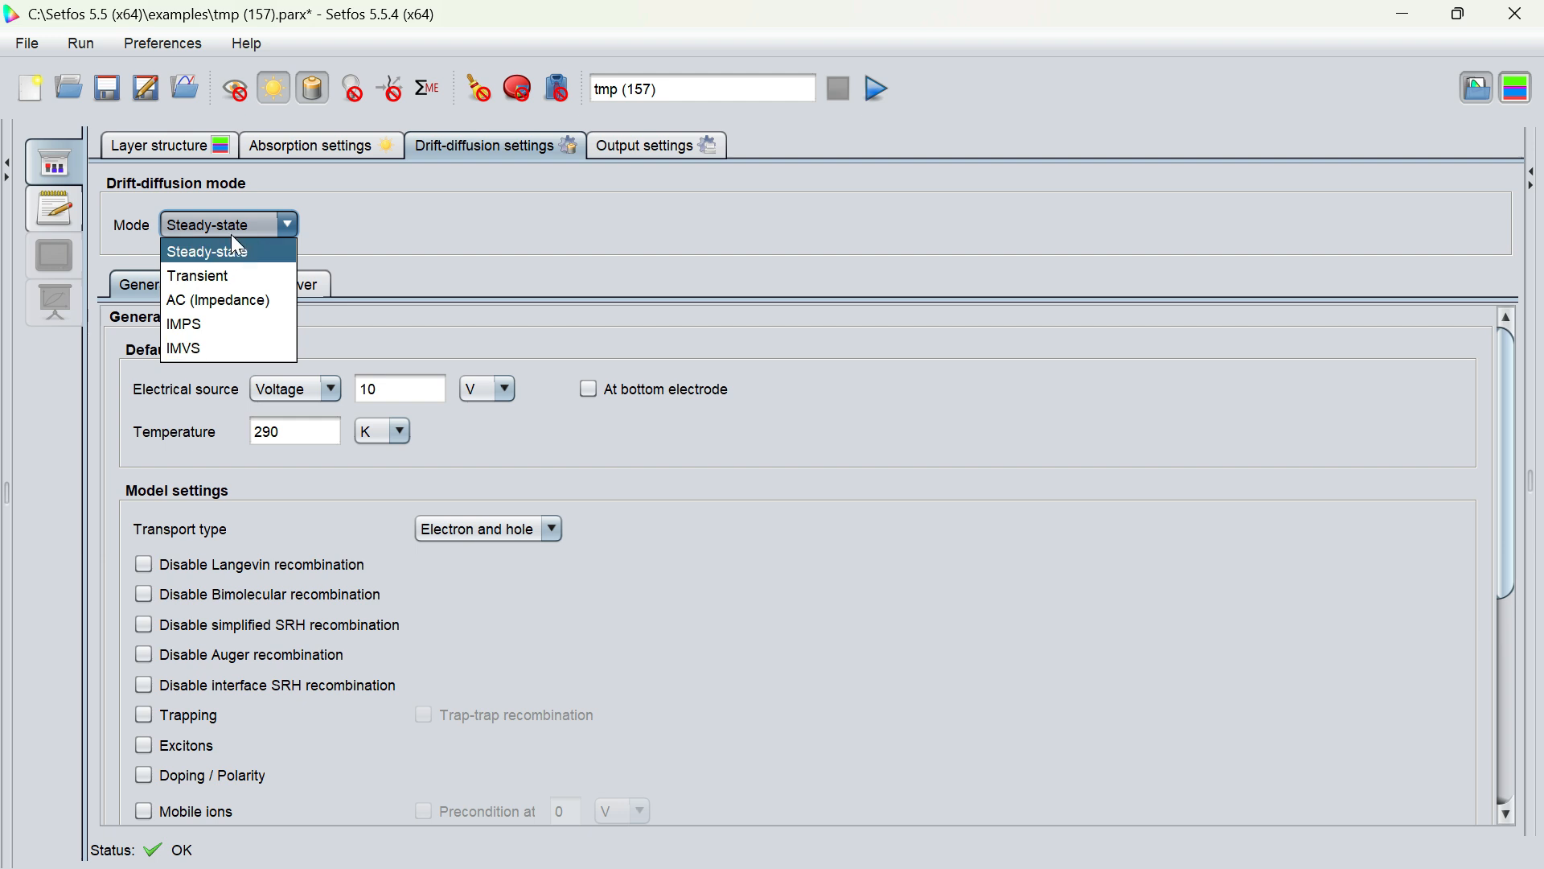
left_click(234, 250)
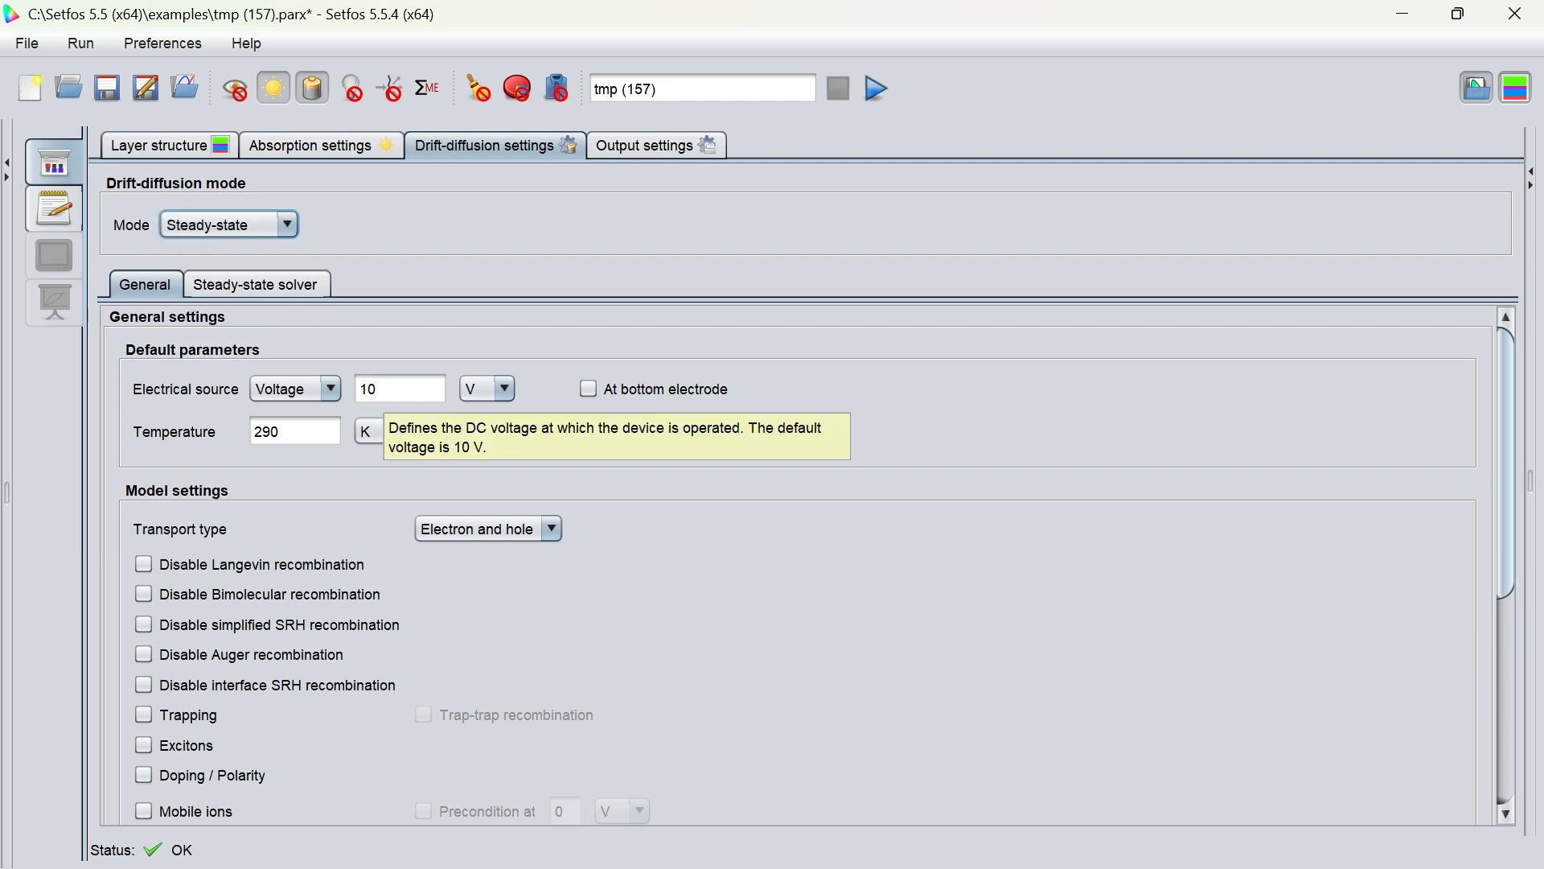
left_click(384, 394)
key("BackSpace")
key("BackSpace")
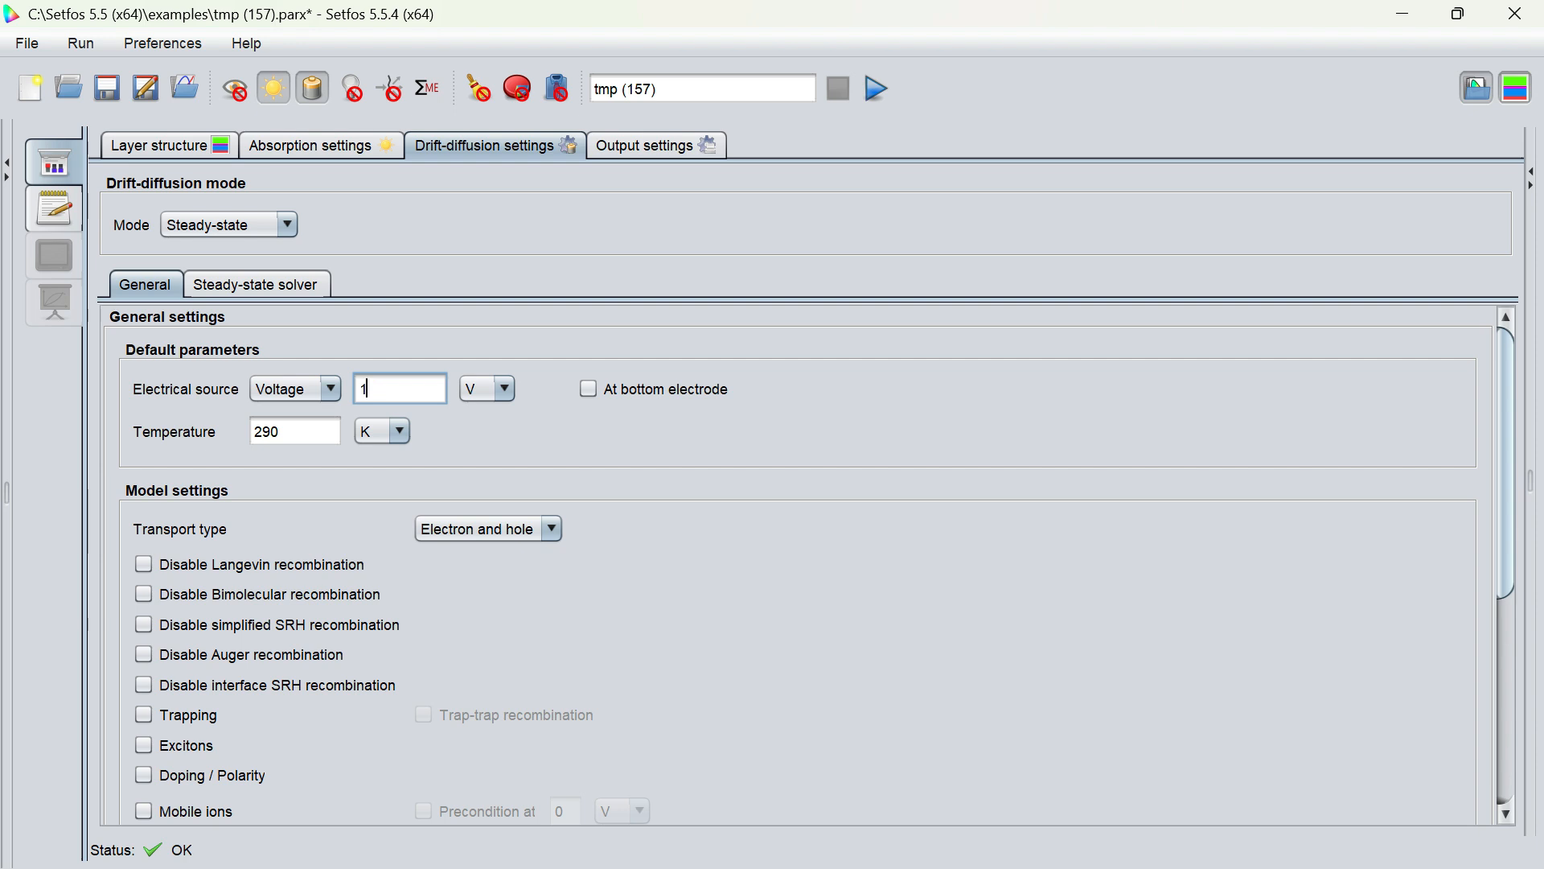
type("0")
- Keep the steady-state solver on Auto and set its termination residuum to Number of iterations with a value of 1
left_click(249, 287)
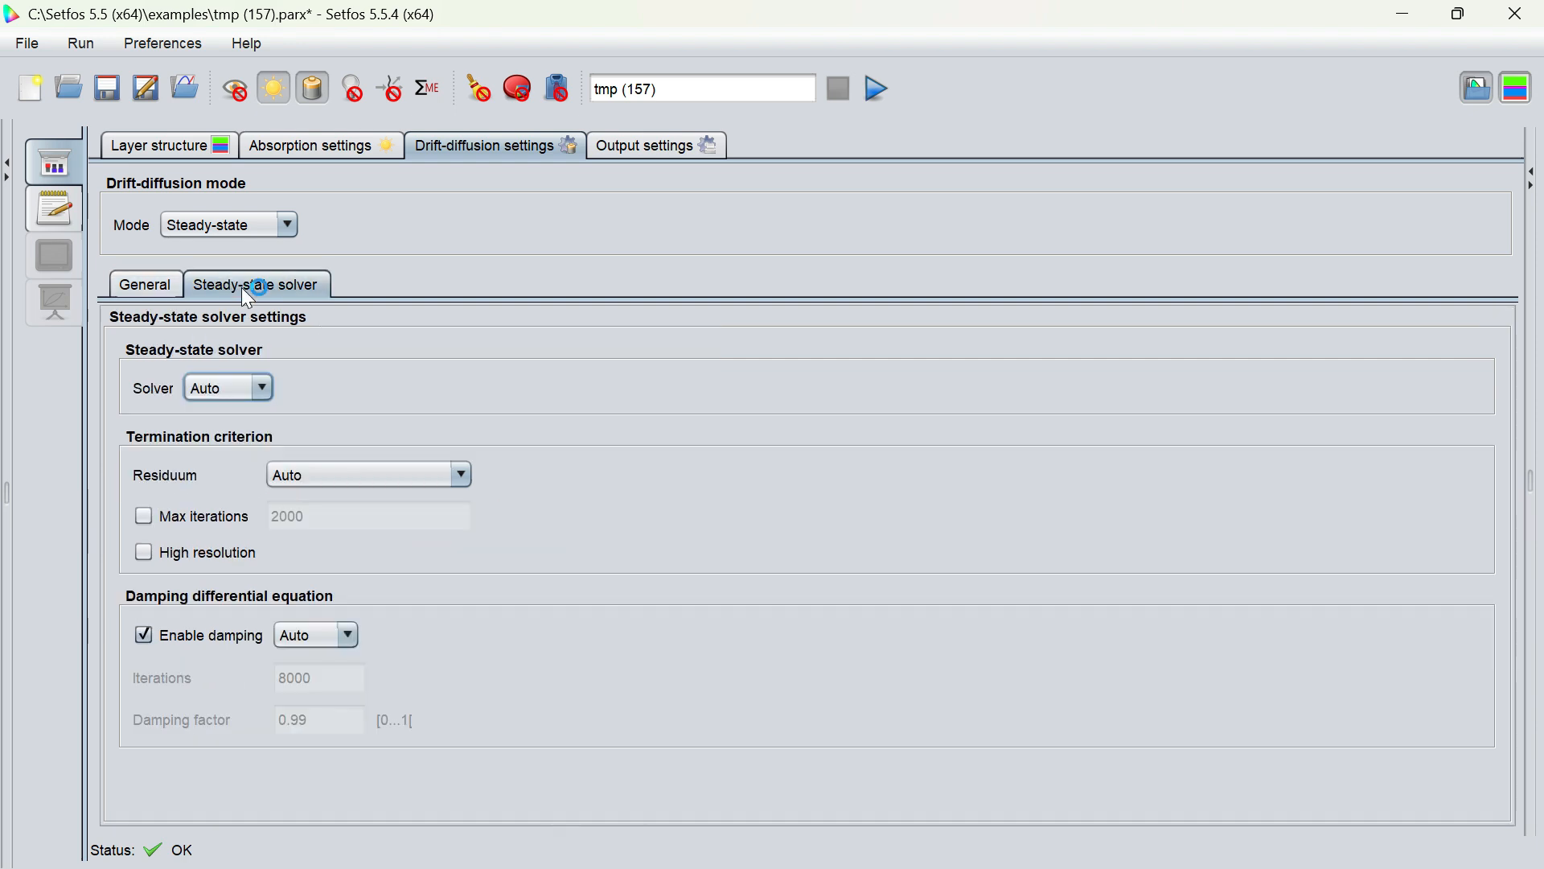
left_click(251, 384)
left_click(246, 386)
left_click(383, 475)
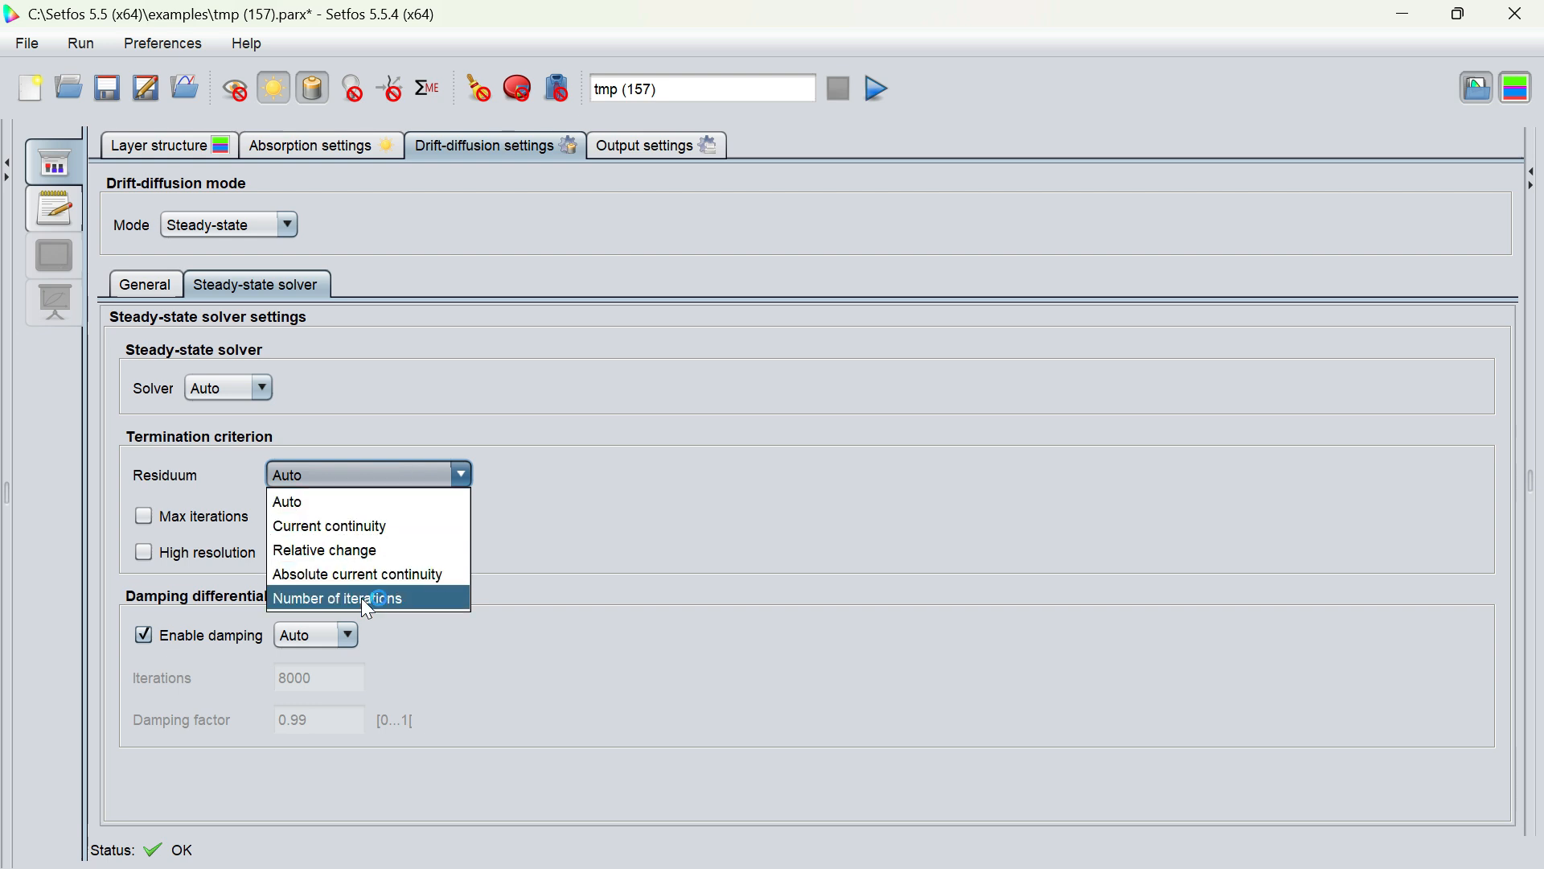
left_click(367, 597)
left_click(351, 481)
left_click(352, 502)
left_click(525, 476)
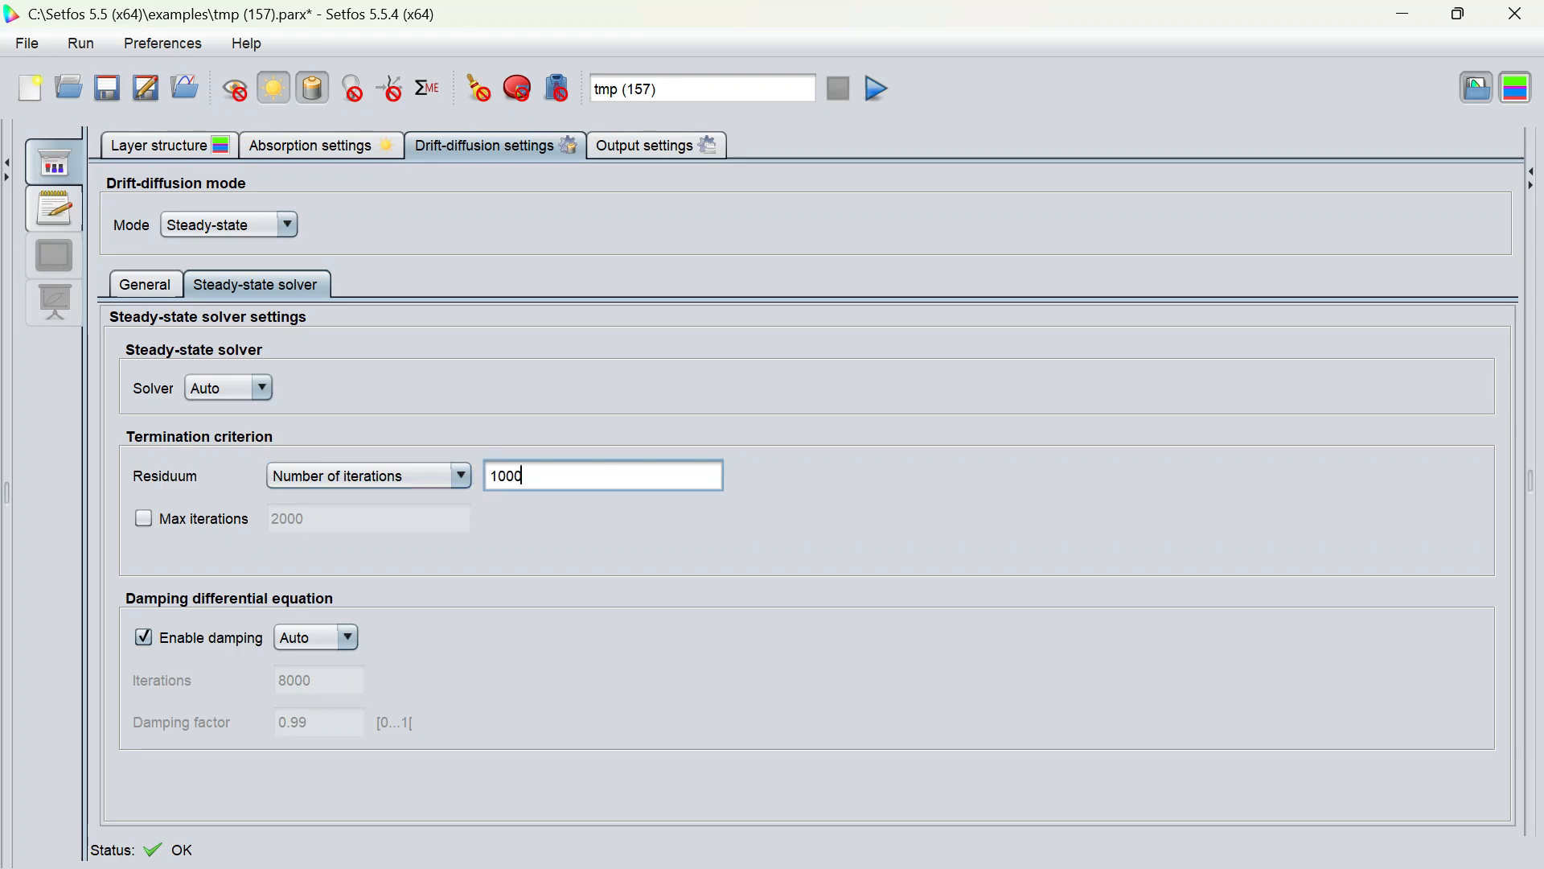
key("BackSpace")
key("BackSpace")
key("BackSpace")
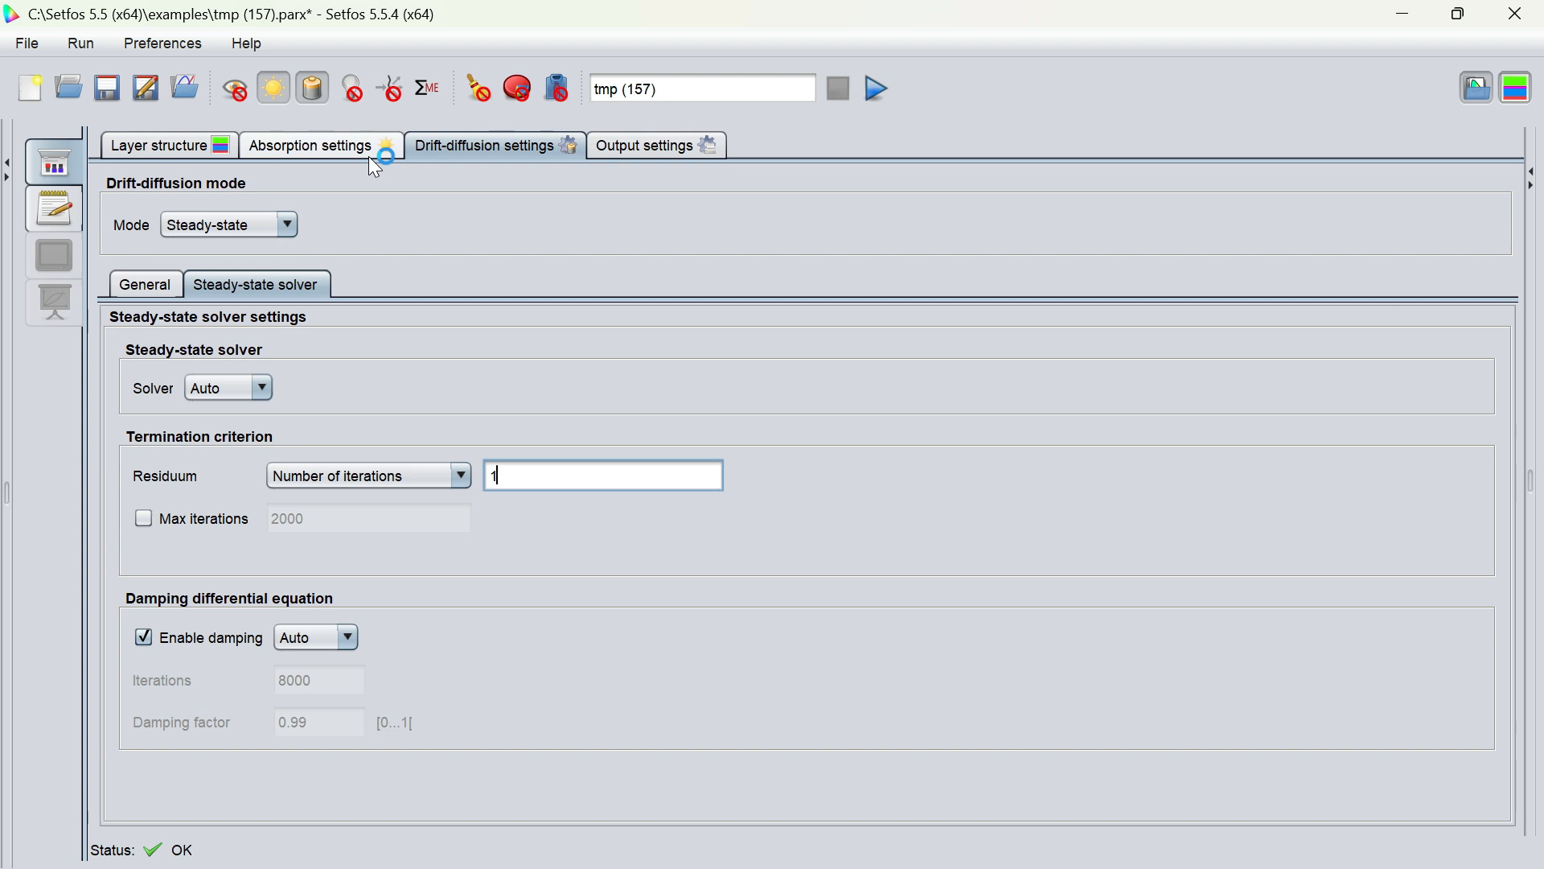
- Enable parameter sweeps and choose the optical Wavelength as the sweep parameter, keeping the Linear scale
left_click(480, 95)
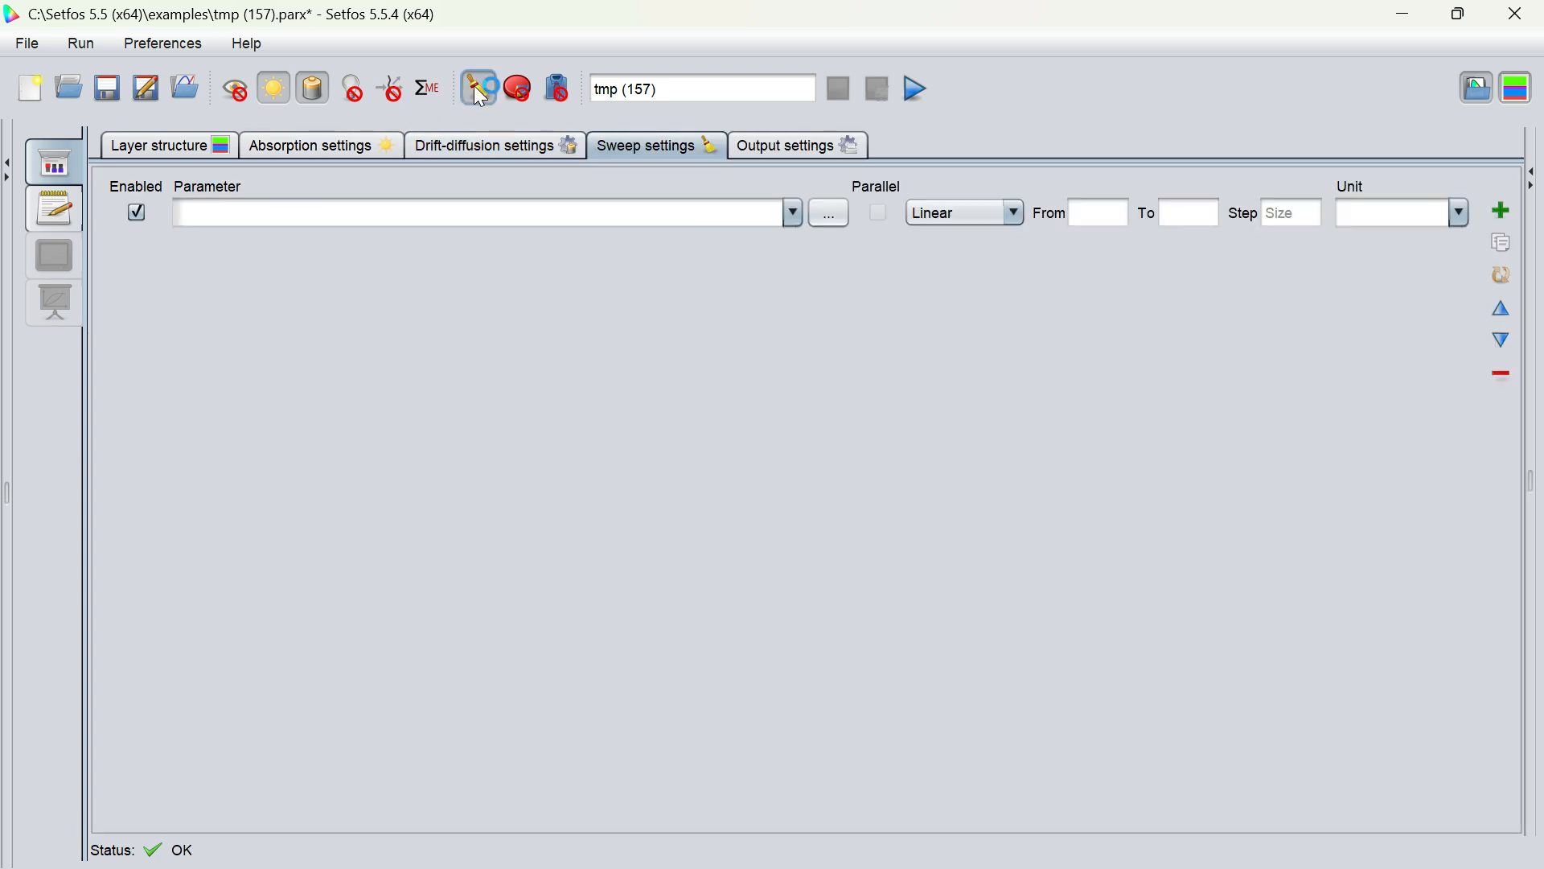
left_click(841, 217)
left_click(858, 239)
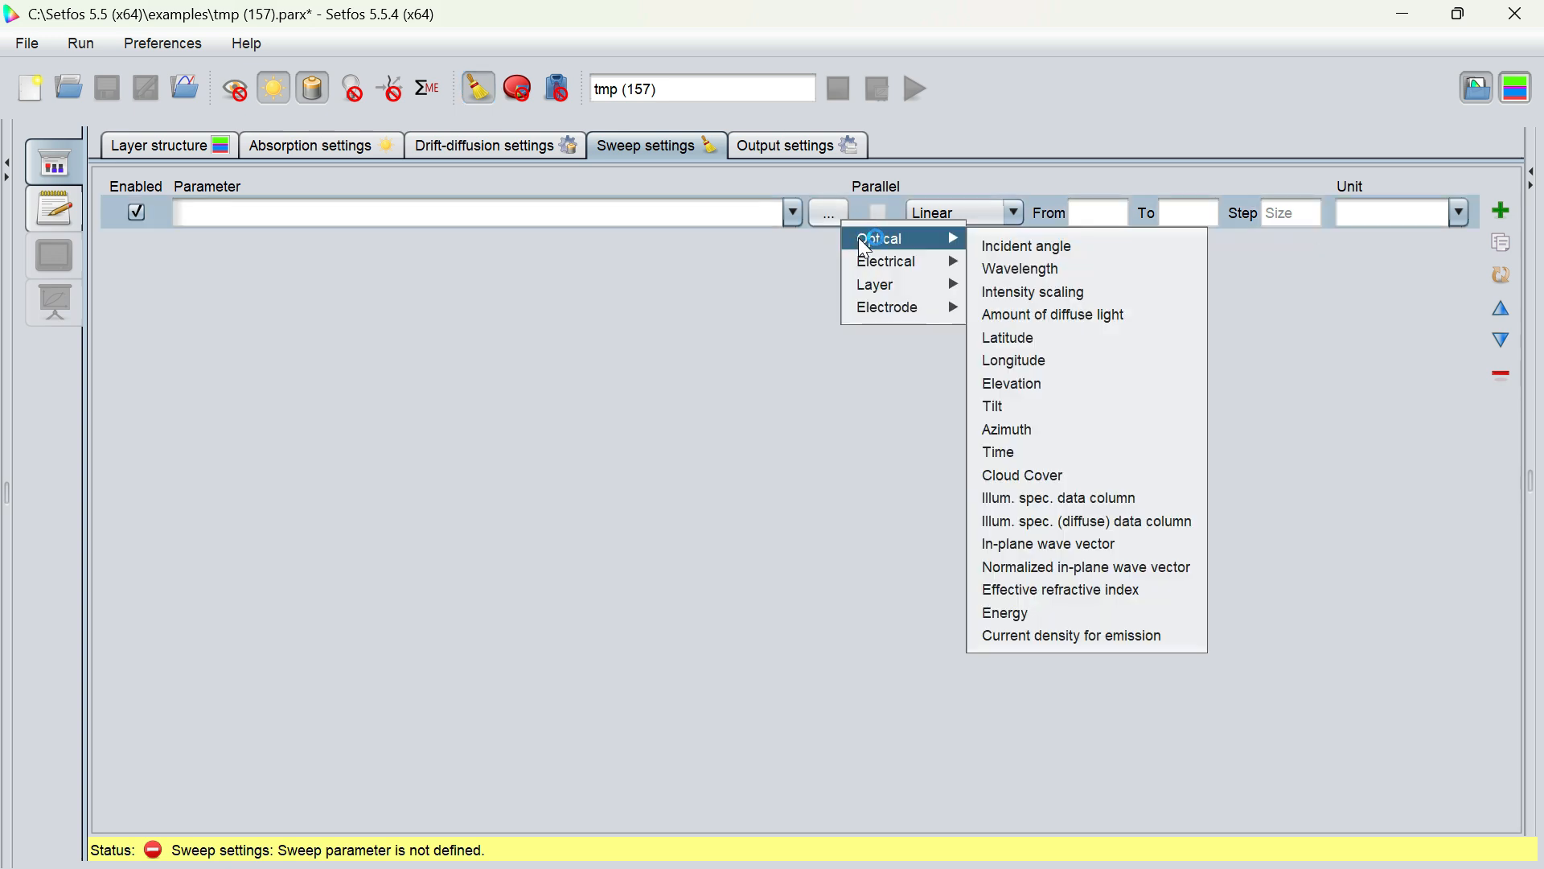
left_click(1065, 269)
left_click(951, 216)
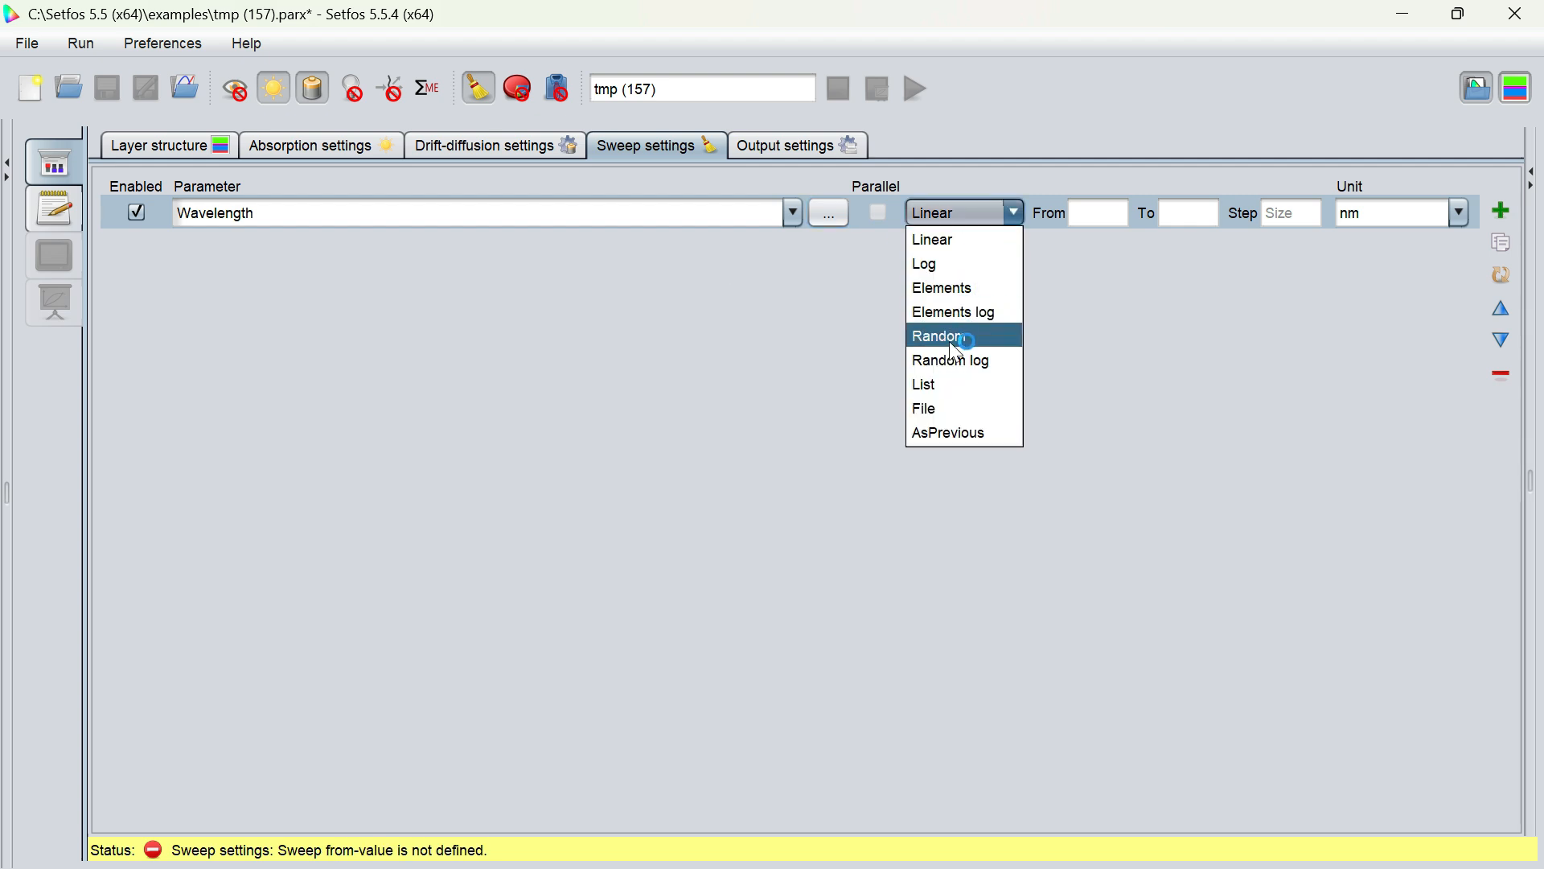
left_click(786, 301)
- Define the wavelength sweep from 300 to 800 nm with a step of 2 nm
left_click(1096, 214)
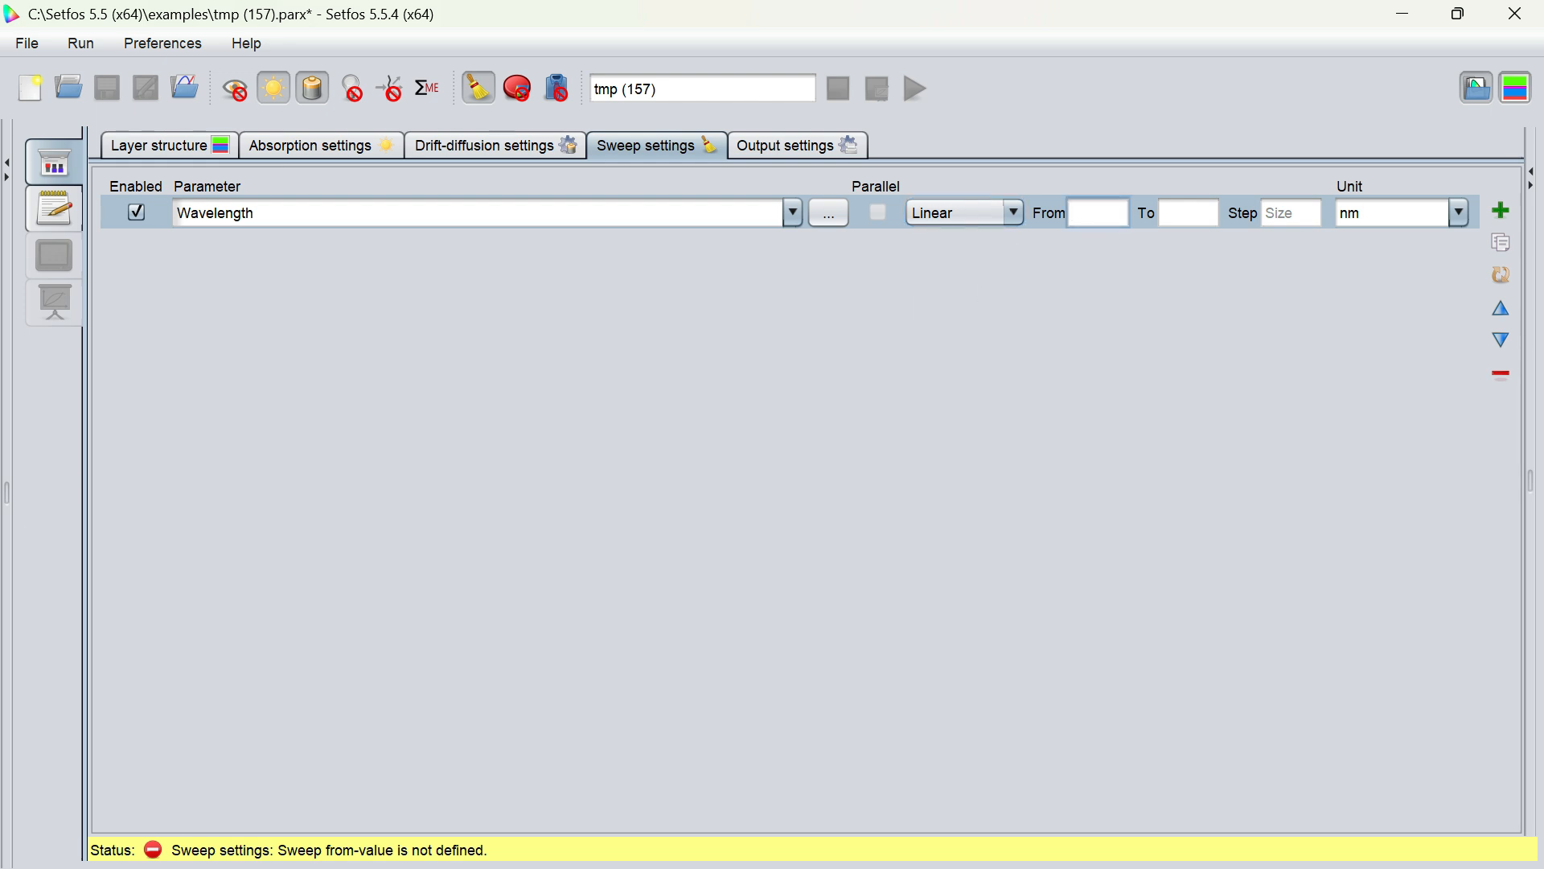
type("30")
key("Tab")
type("800")
key("Tab")
type("2")
- Review the absorption, drift-diffusion and sweep settings, including the generated simulation script down to its end
left_click(378, 145)
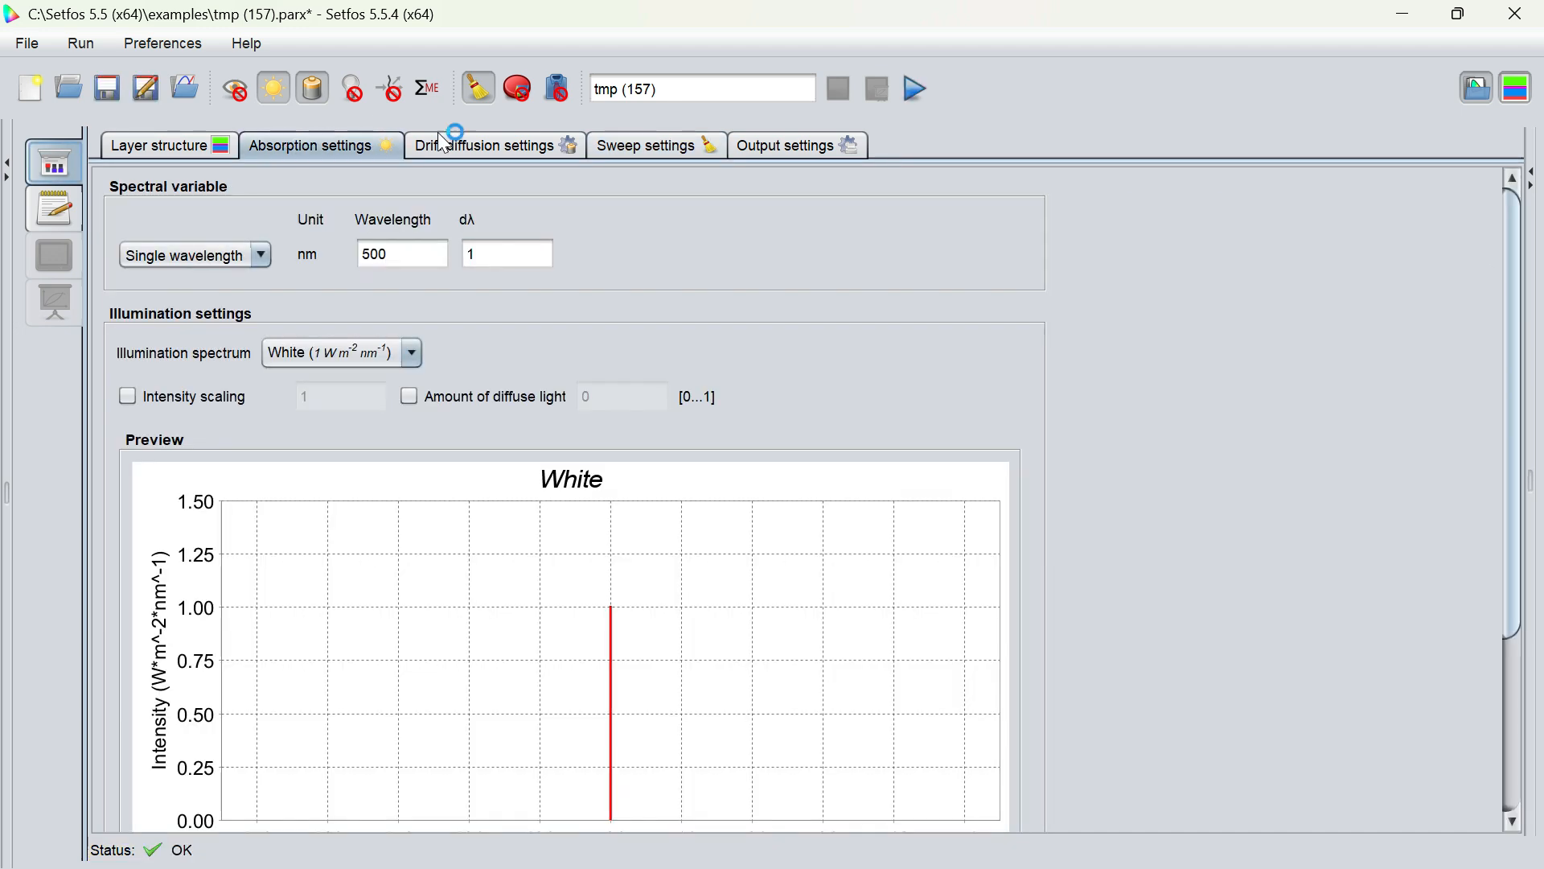
left_click(481, 139)
left_click(653, 147)
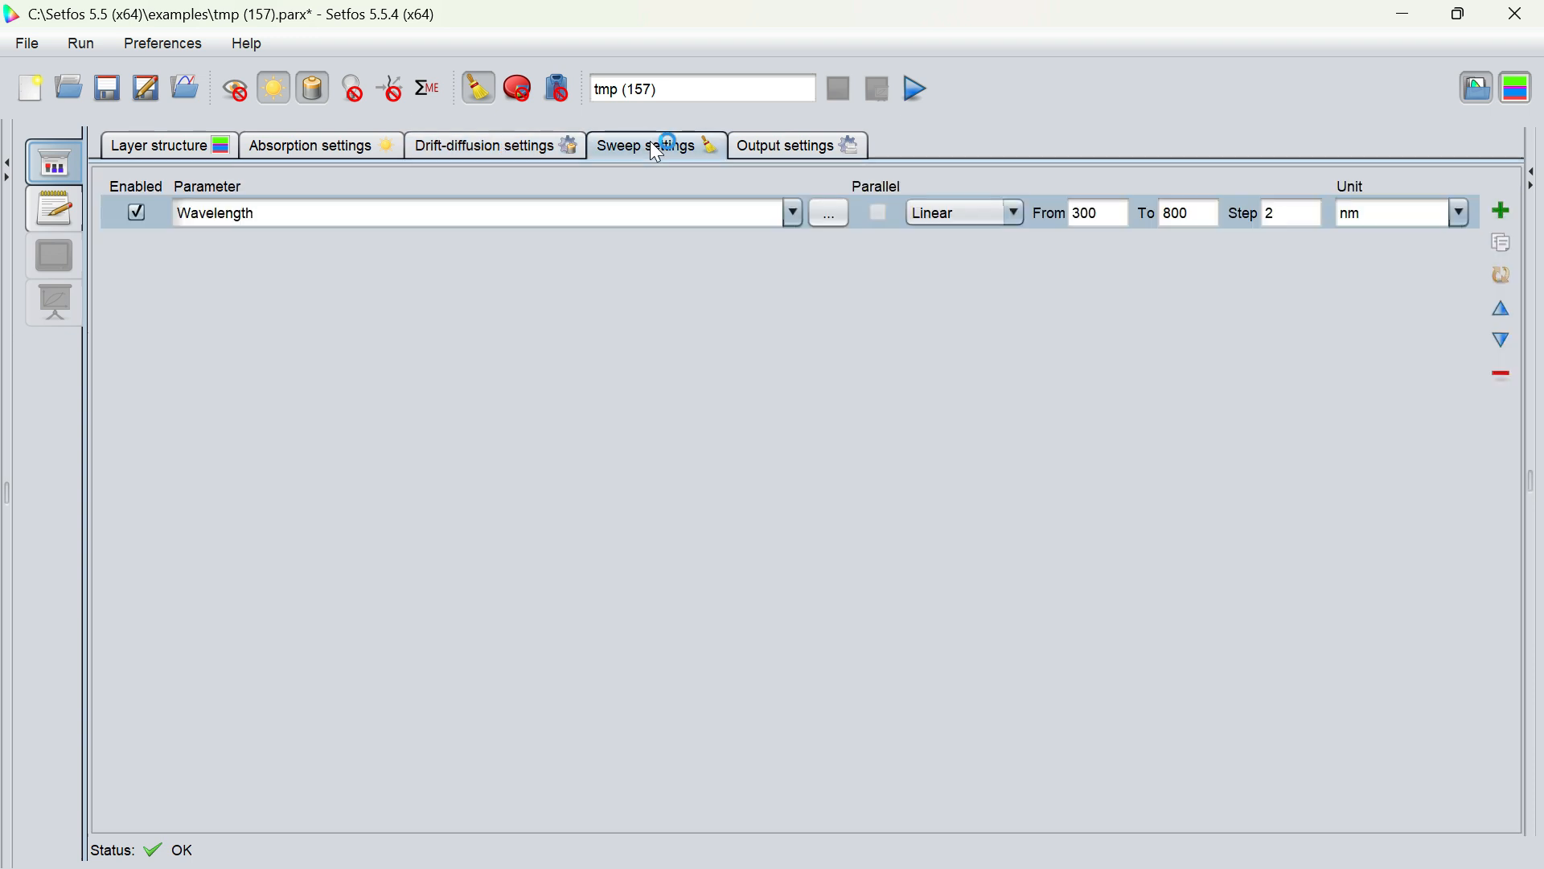
left_click(74, 225)
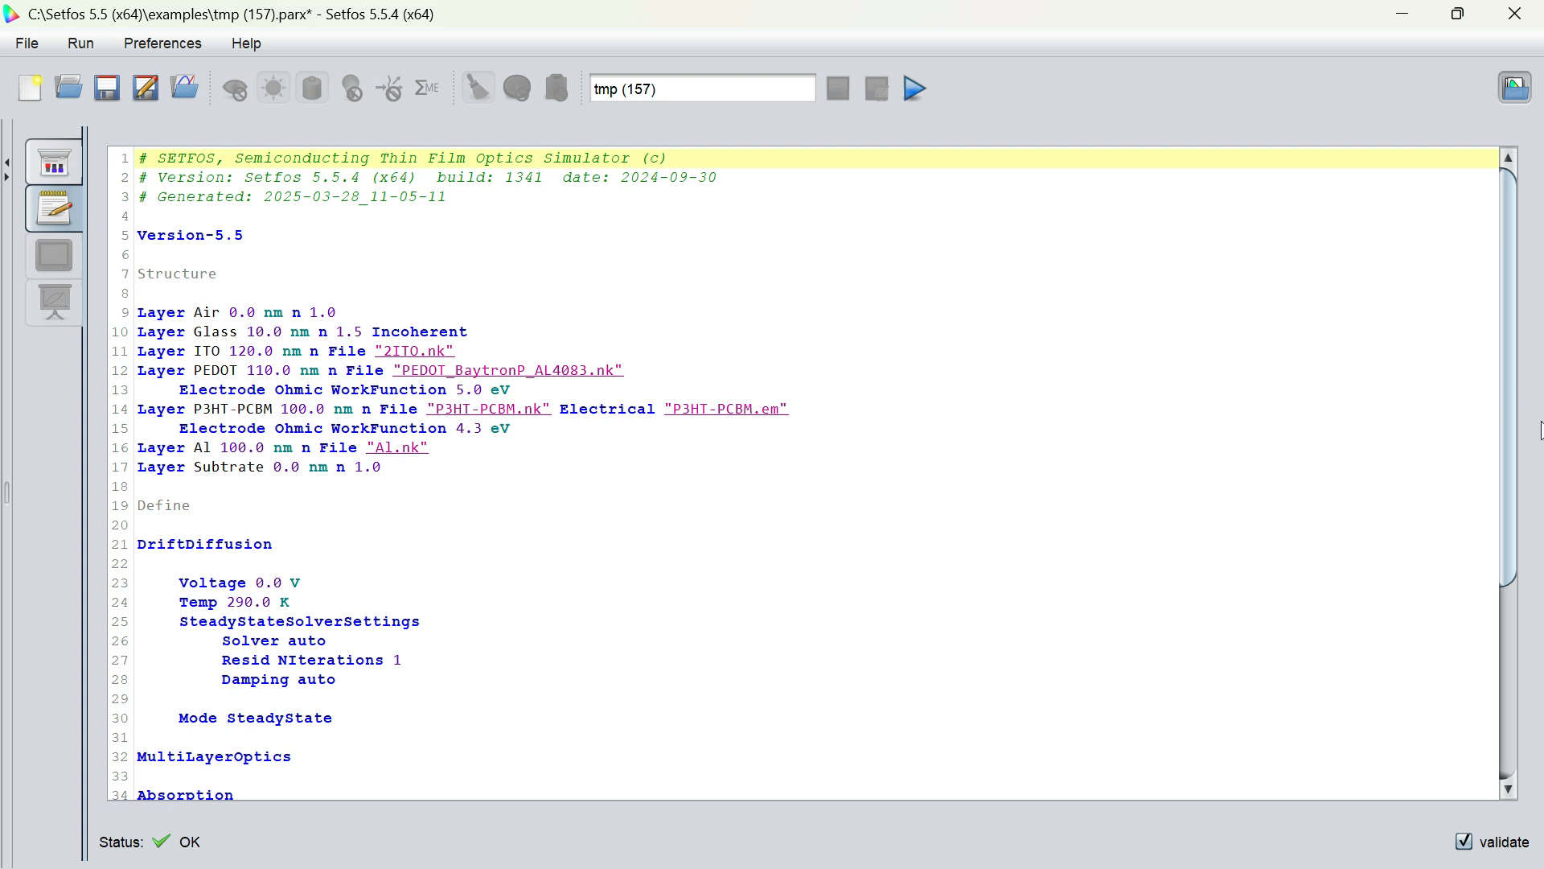
left_click_drag(1509, 403, 1523, 566)
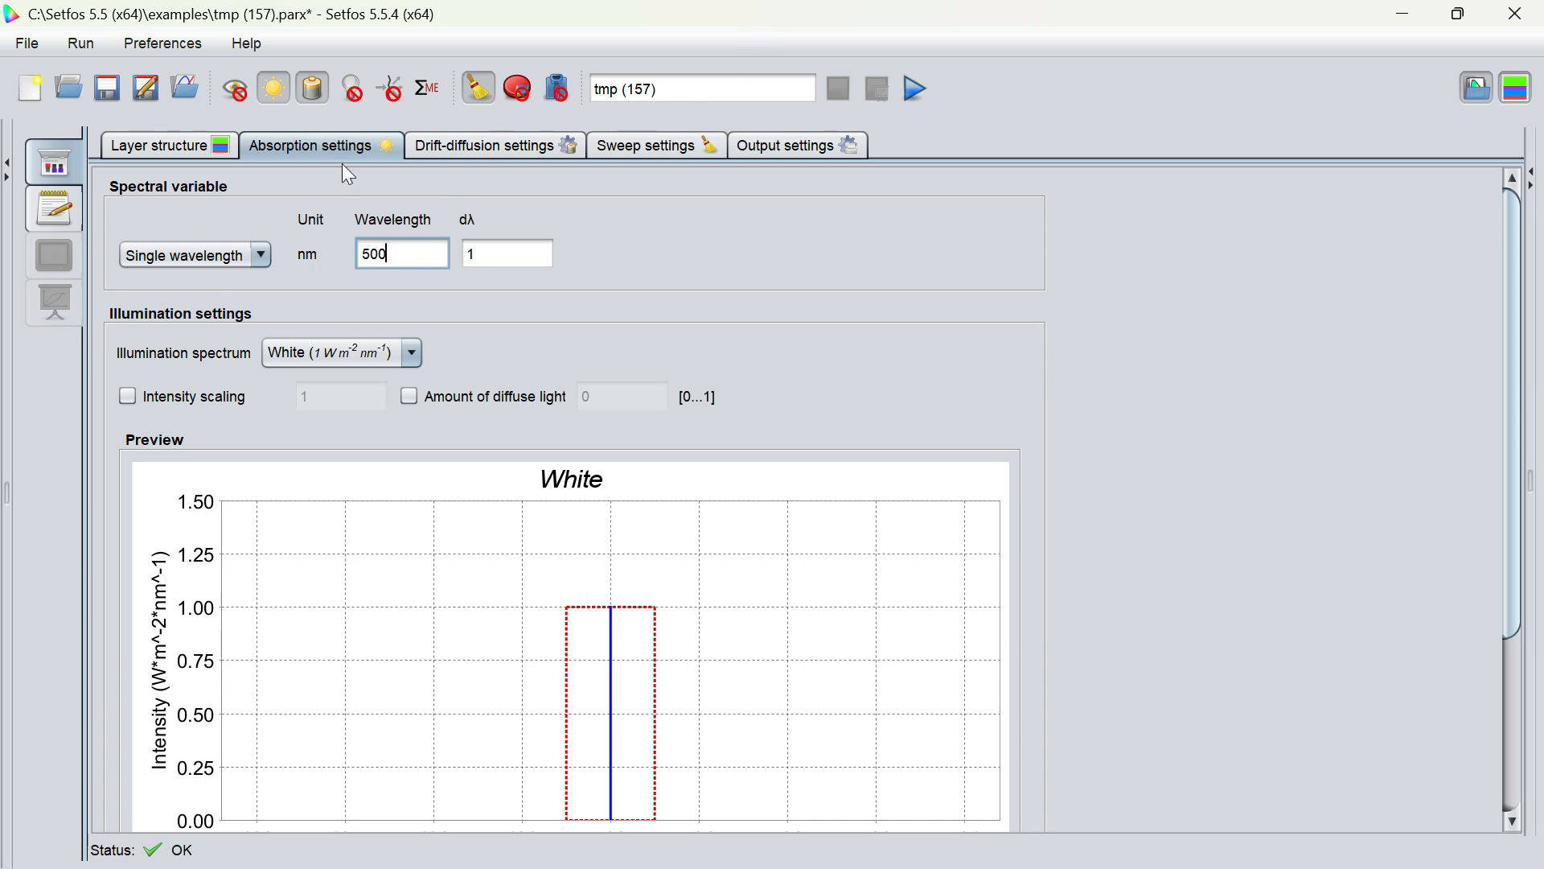
left_click(201, 255)
left_click(194, 277)
left_click(256, 251)
left_click(216, 300)
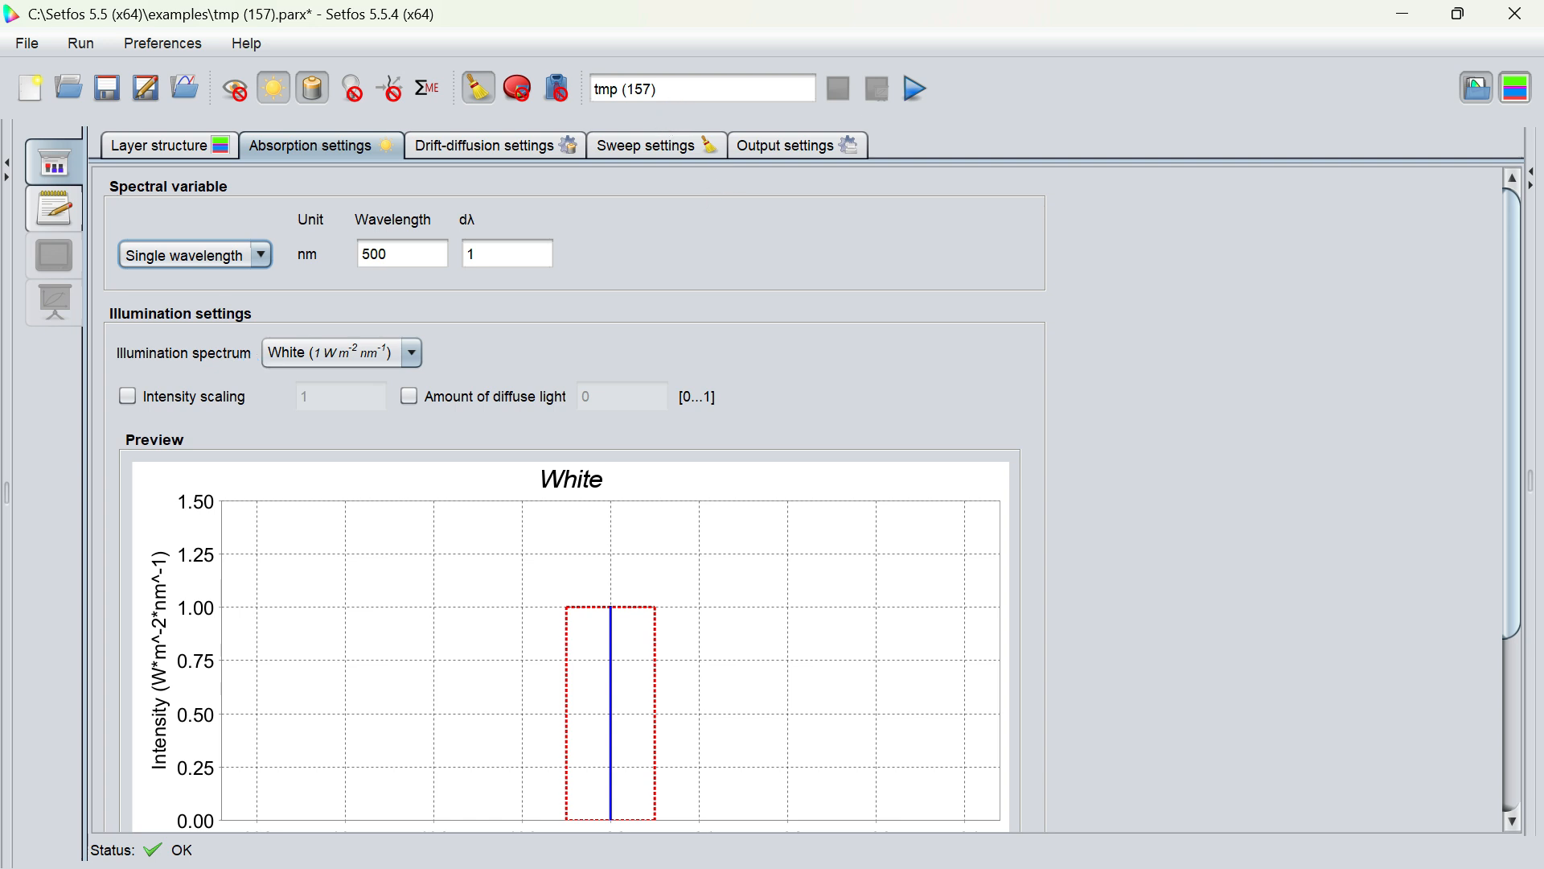
- Rename the simulation SteadyStateEQESOLARCELL and run it
left_click(655, 88)
key("BackSpace")
key("BackSpace")
key("BackSpace")
key("BackSpace")
key("BackSpace")
key("BackSpace")
key("BackSpace")
key("BackSpace")
key("BackSpace")
type("SteadyS")
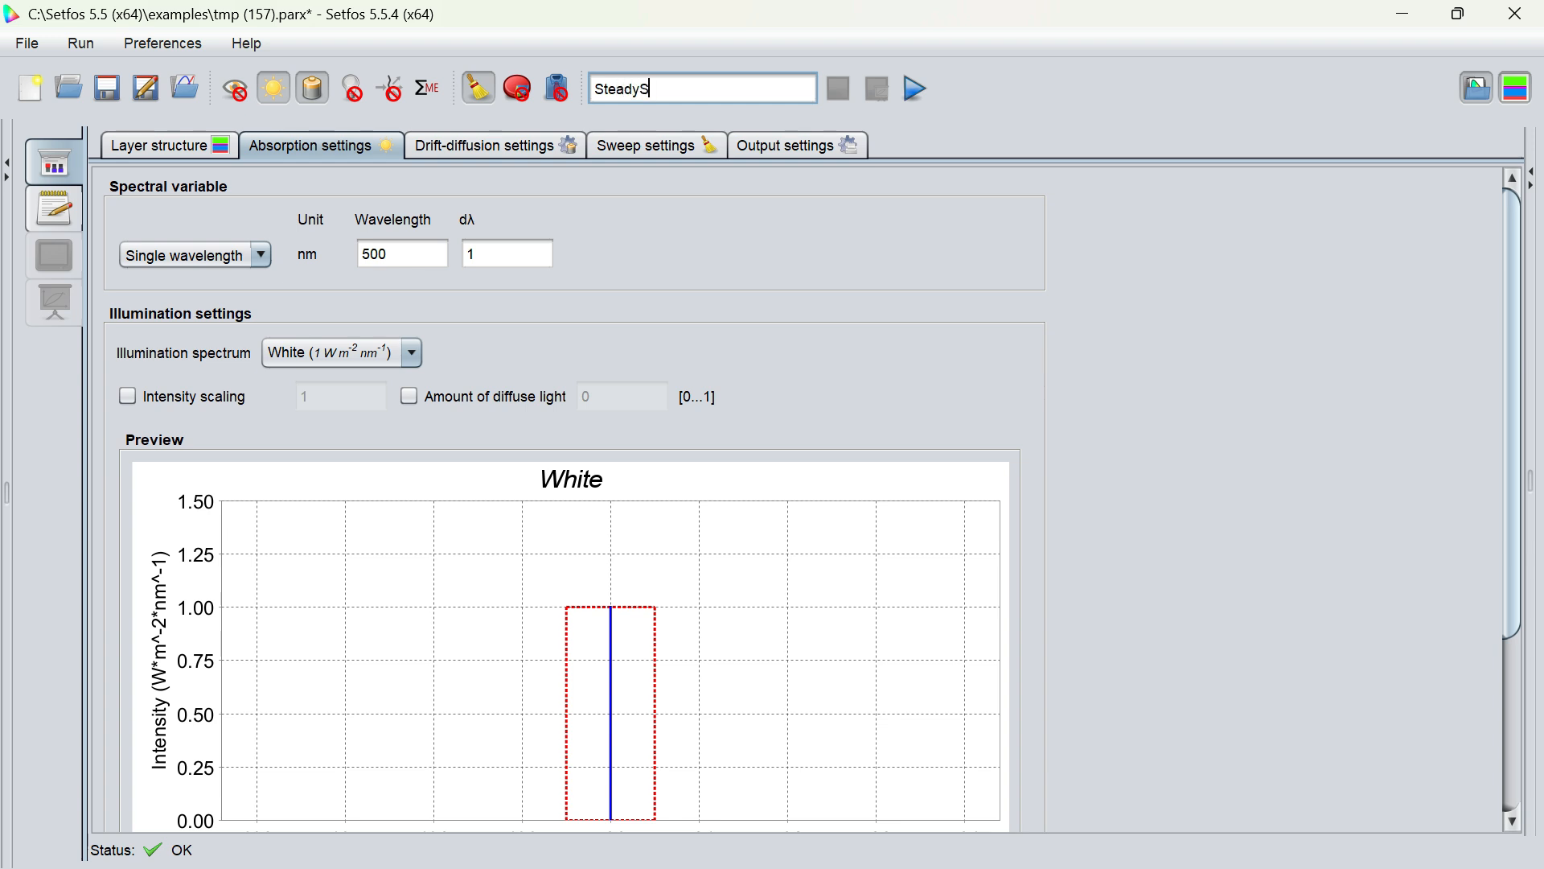
type("tateEQESOLARCELL")
left_click(920, 99)
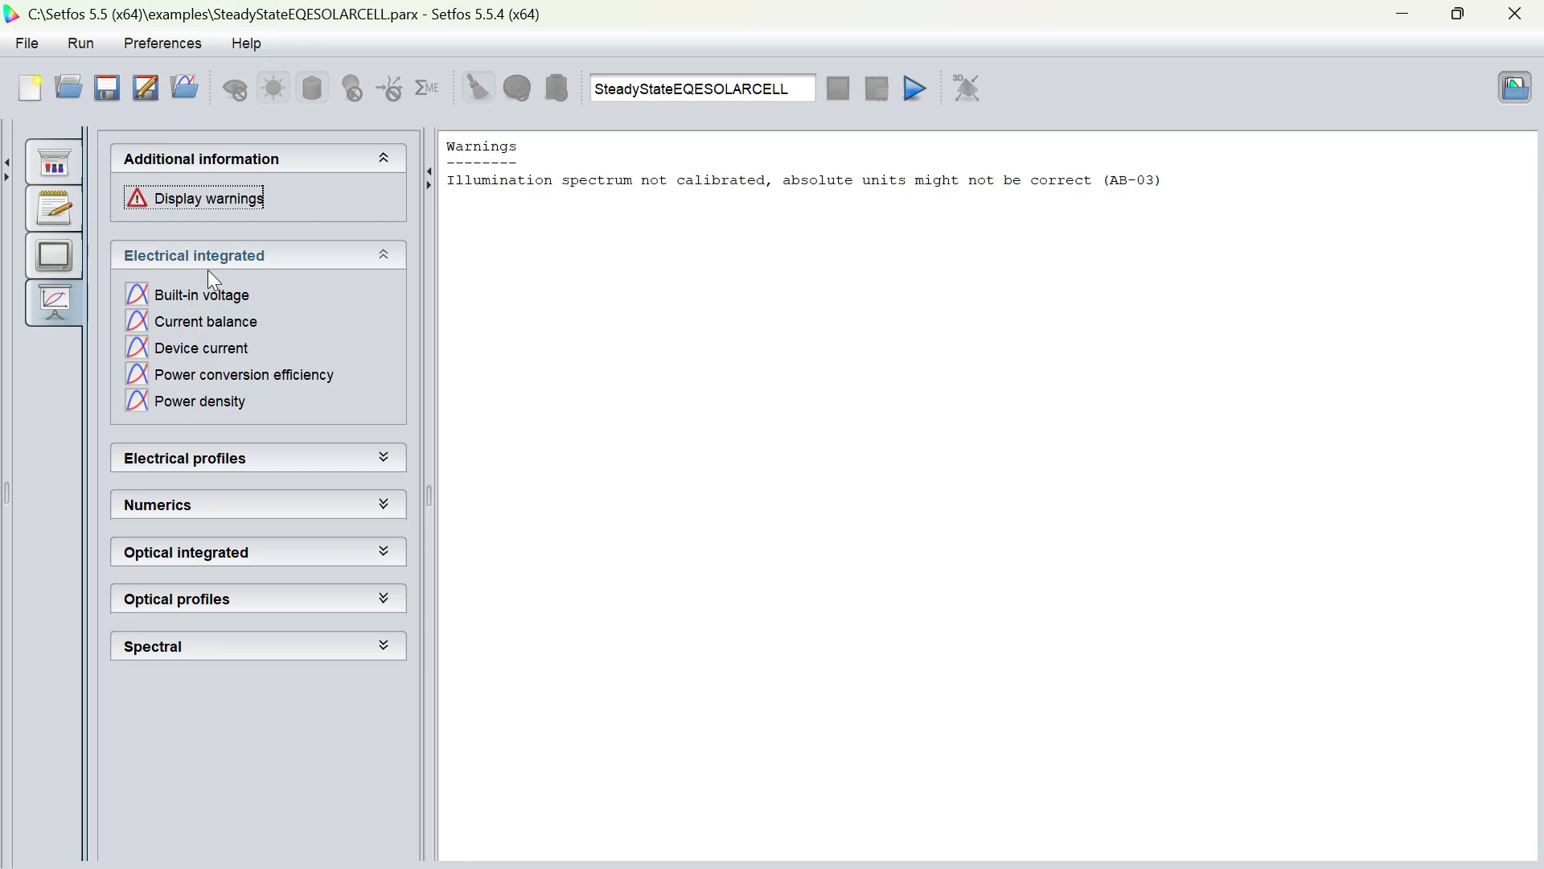
- View the integrated electrical results: built-in voltage, current balance, device current, power conversion efficiency and power density
left_click(214, 311)
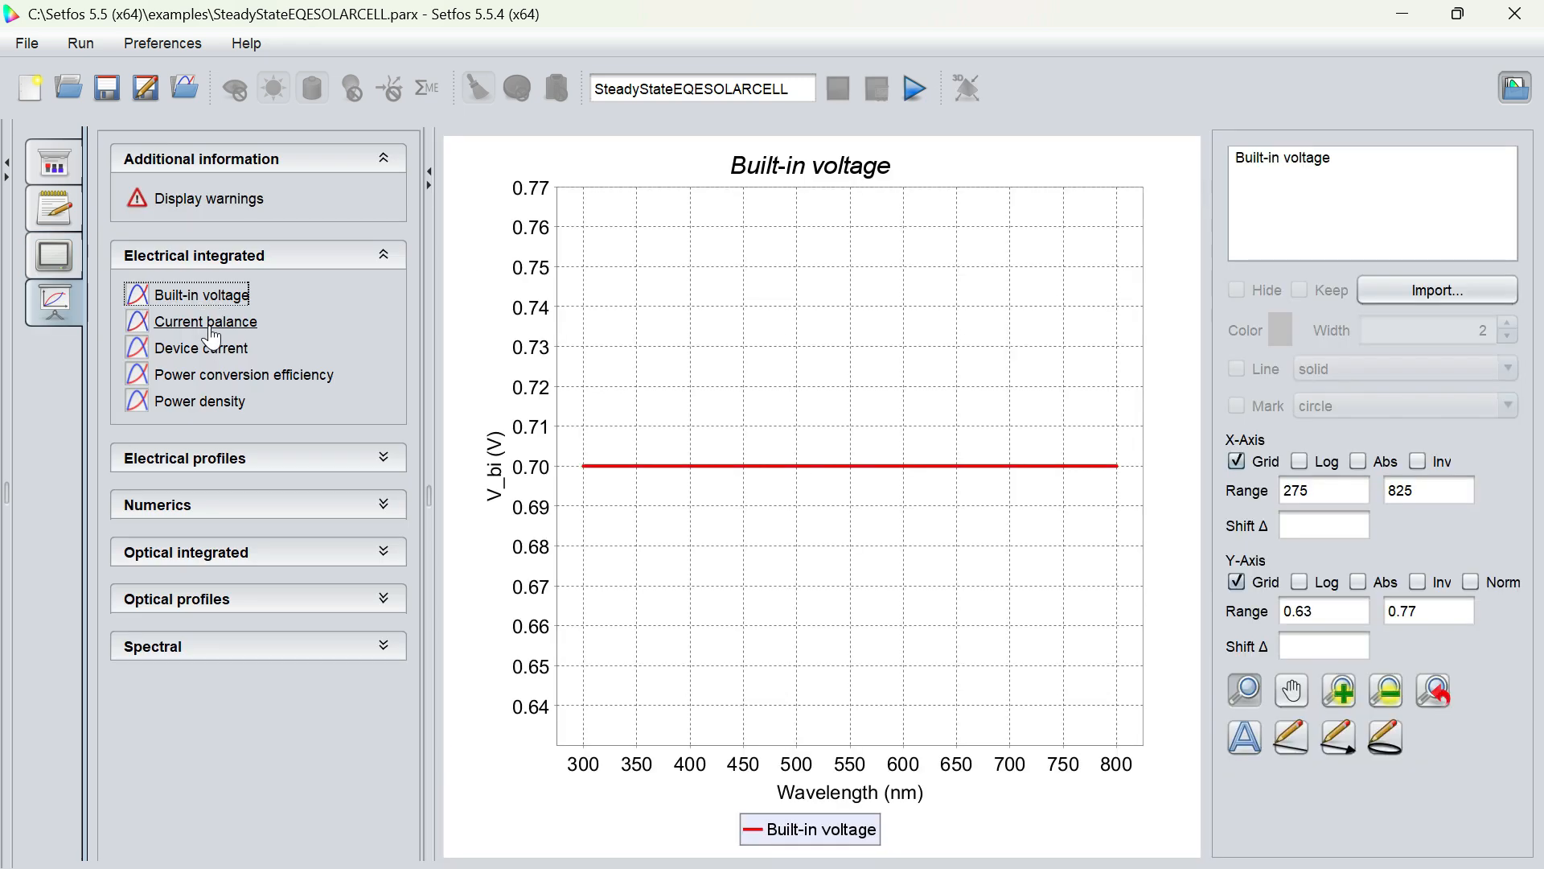
left_click(209, 330)
left_click(211, 353)
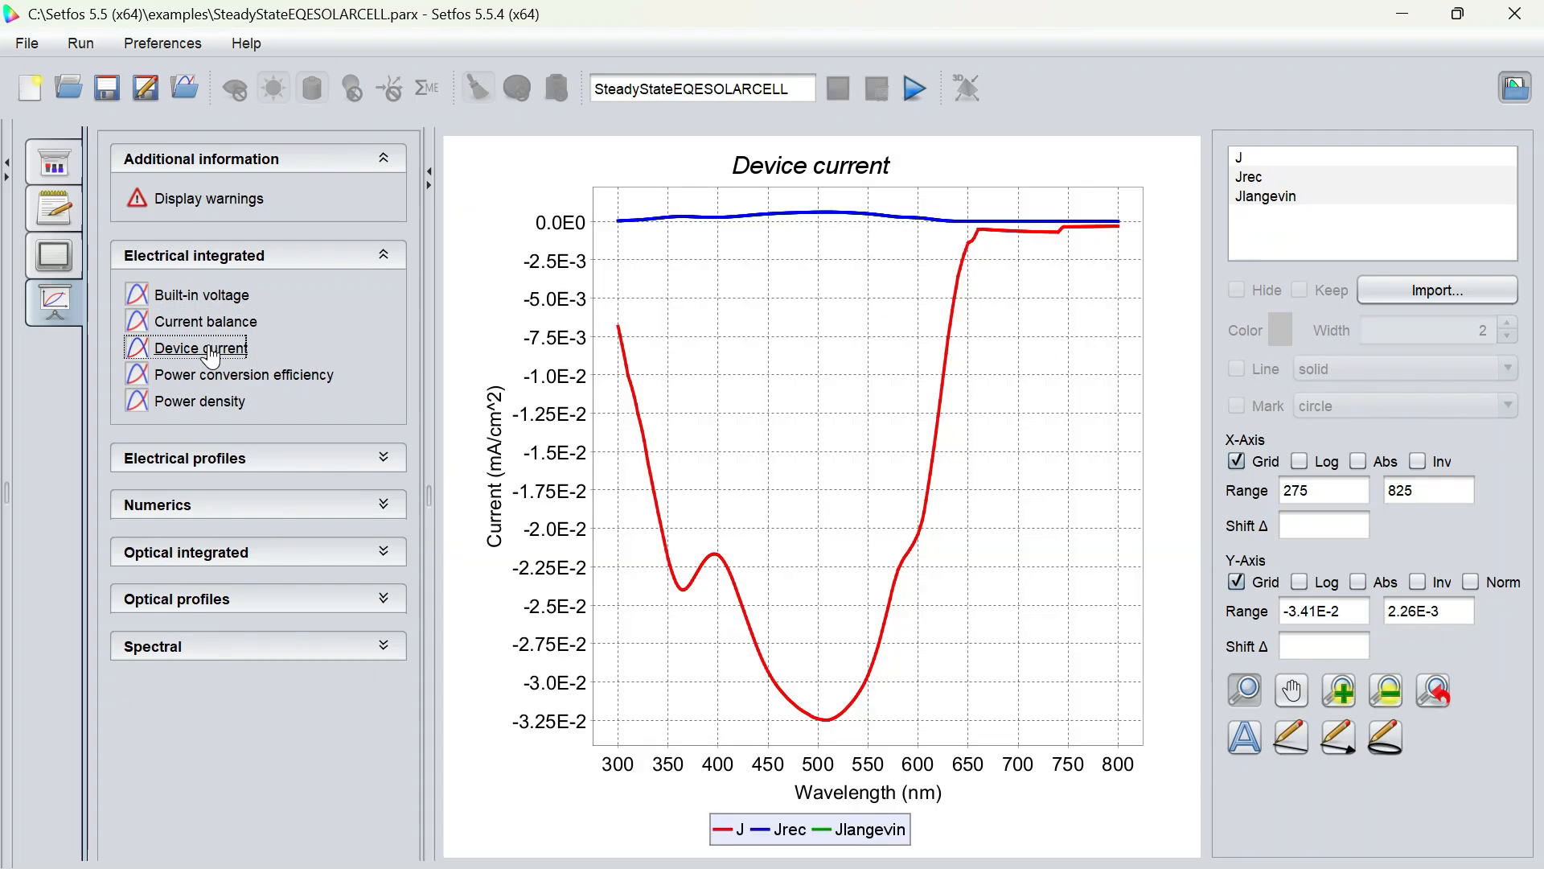
left_click(213, 371)
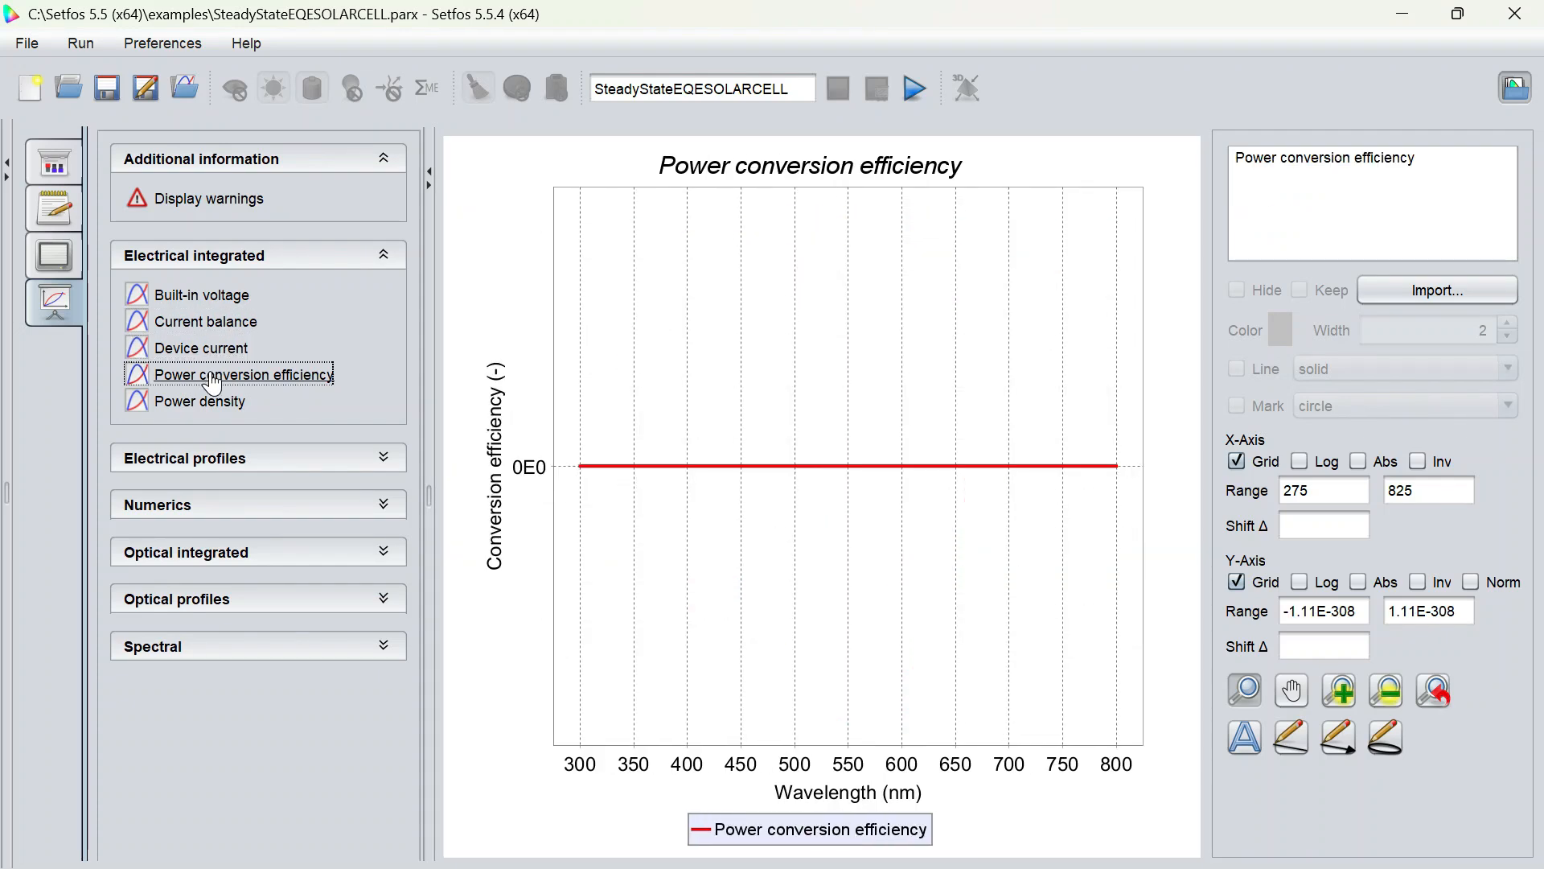
left_click(215, 402)
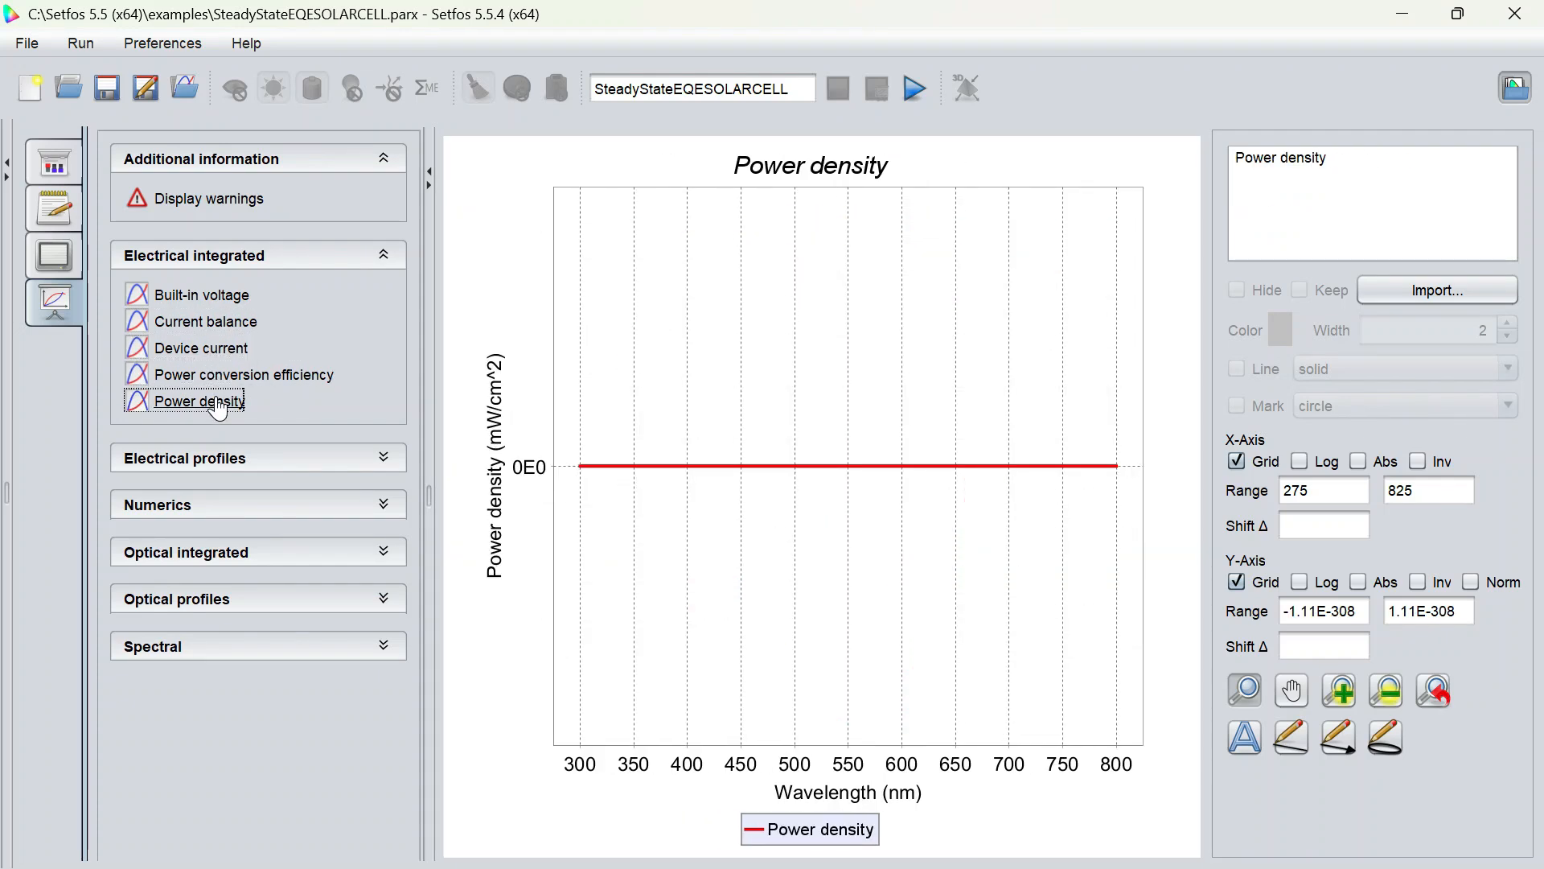
- Expand the electrical profiles and examine the band diagram, charge densities, charge generation and currents plots
left_click(213, 460)
left_click(206, 503)
left_click(207, 529)
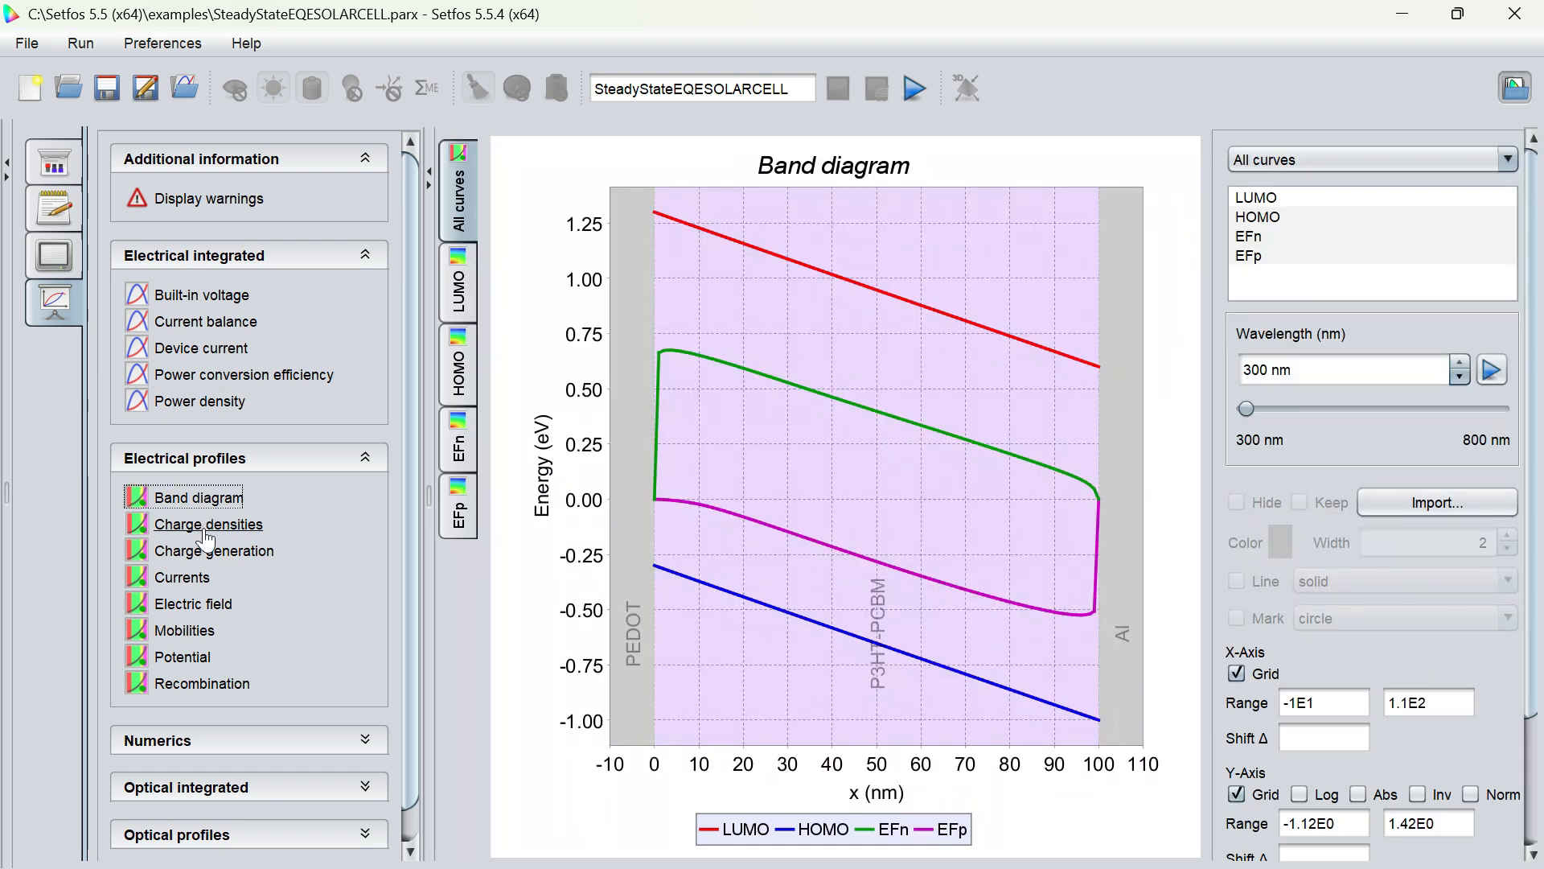
left_click(204, 556)
left_click(197, 577)
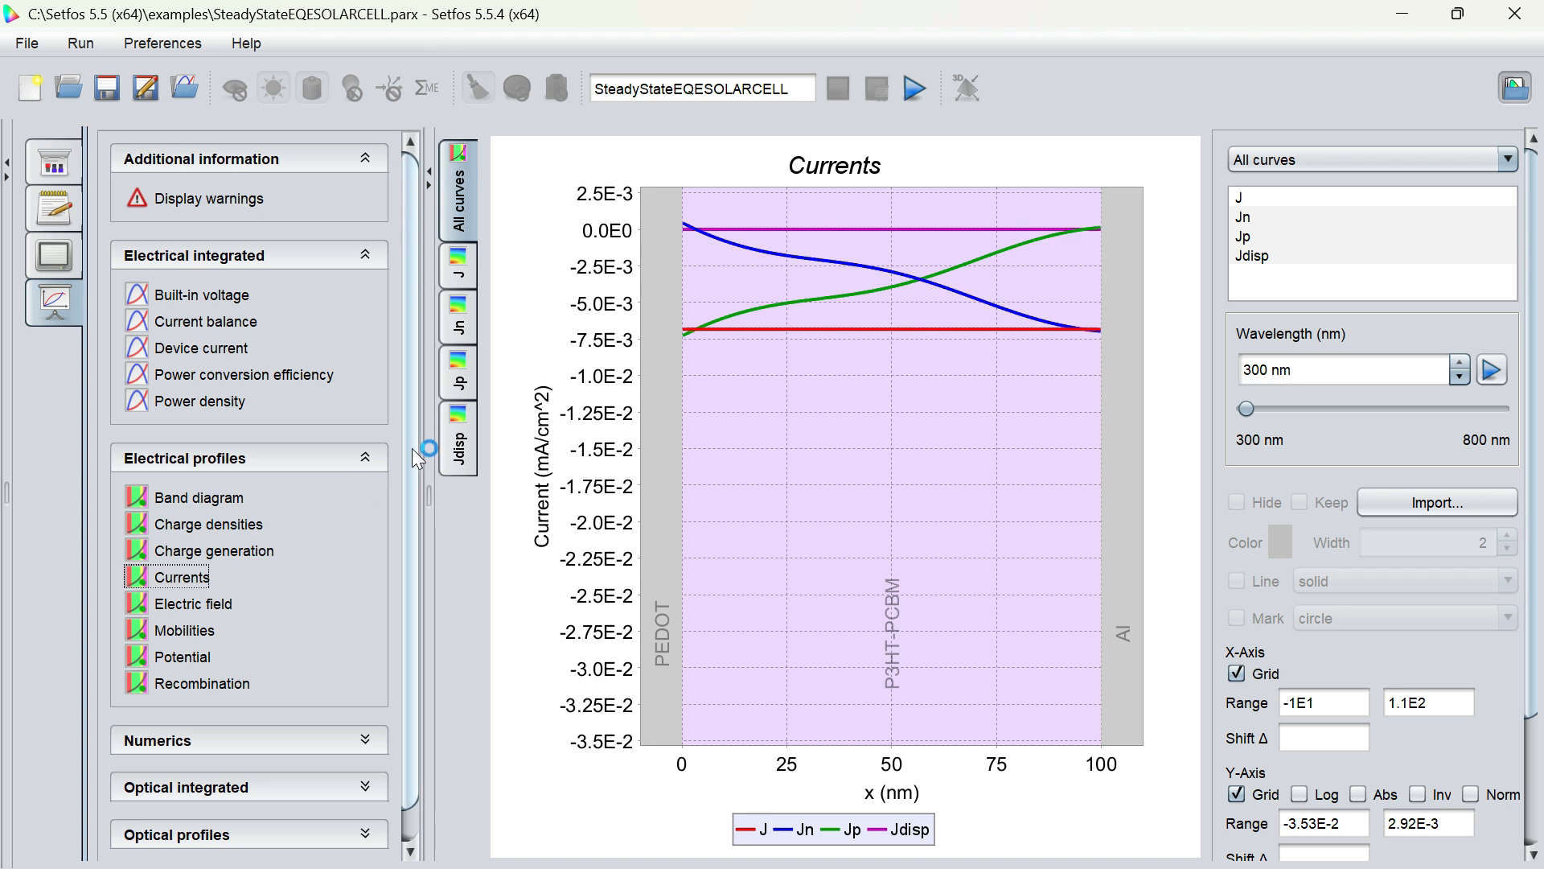
- Examine the electric field profile as a wavelength colour map, plus the mobilities, potential and recombination plots
key("Down")
left_click(465, 289)
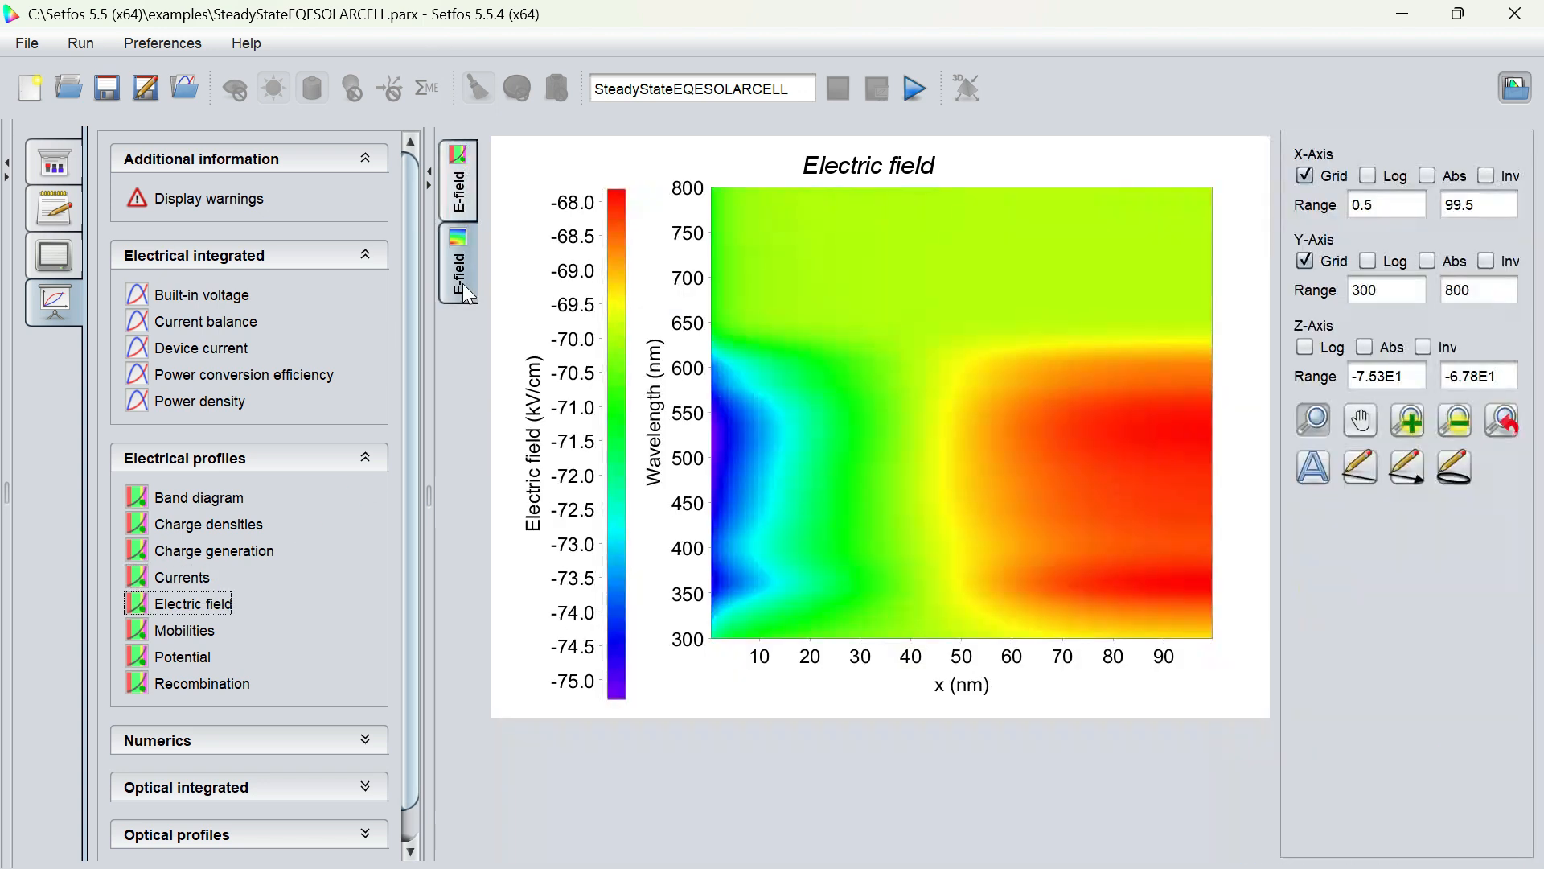
left_click(193, 622)
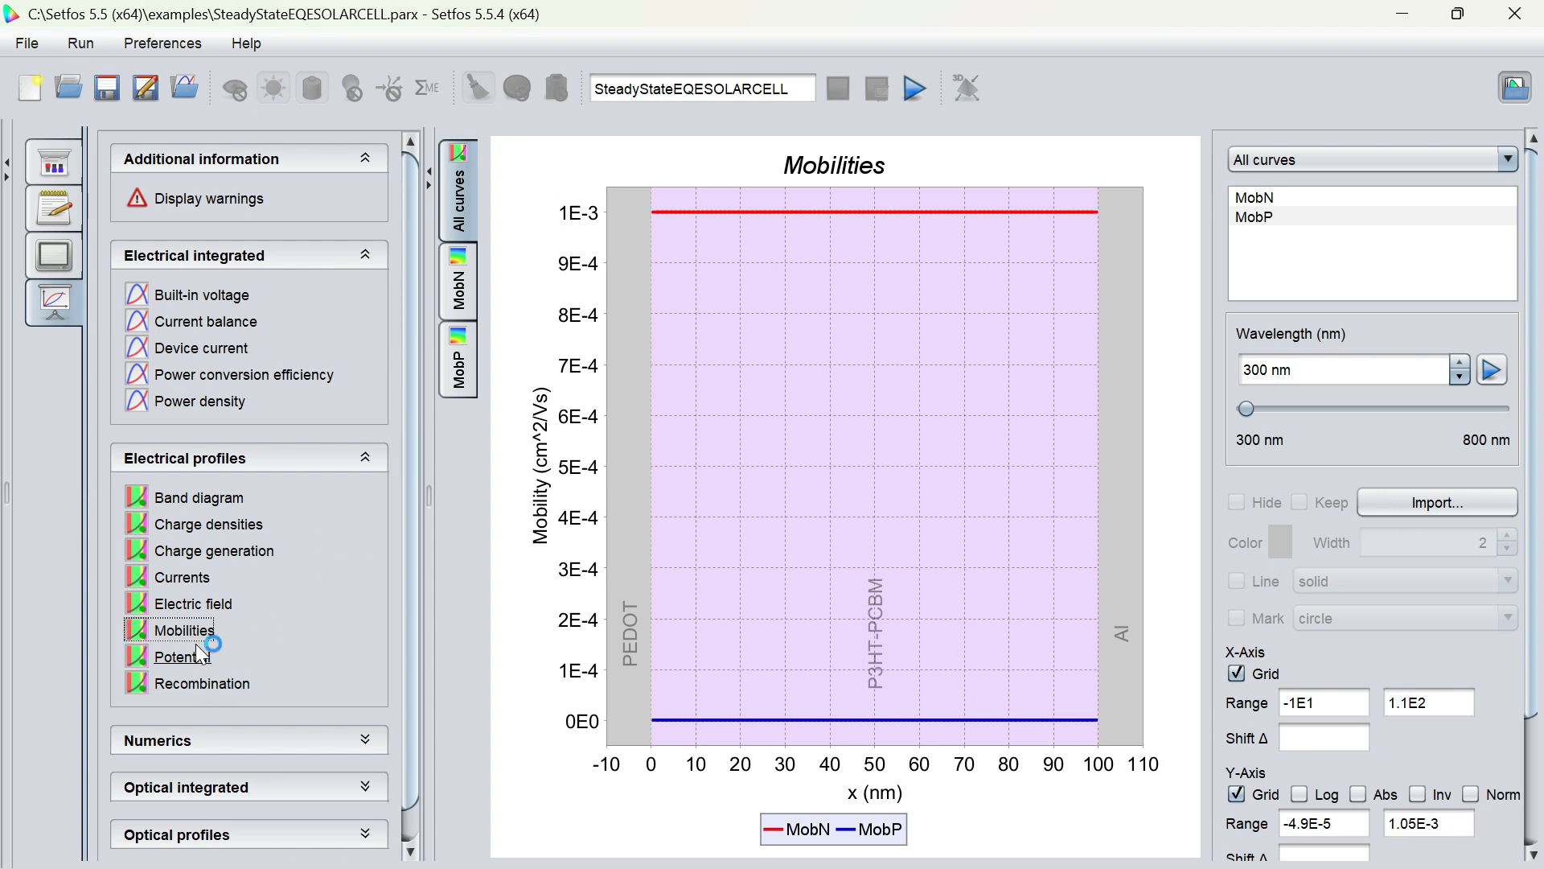
left_click(201, 655)
left_click(202, 684)
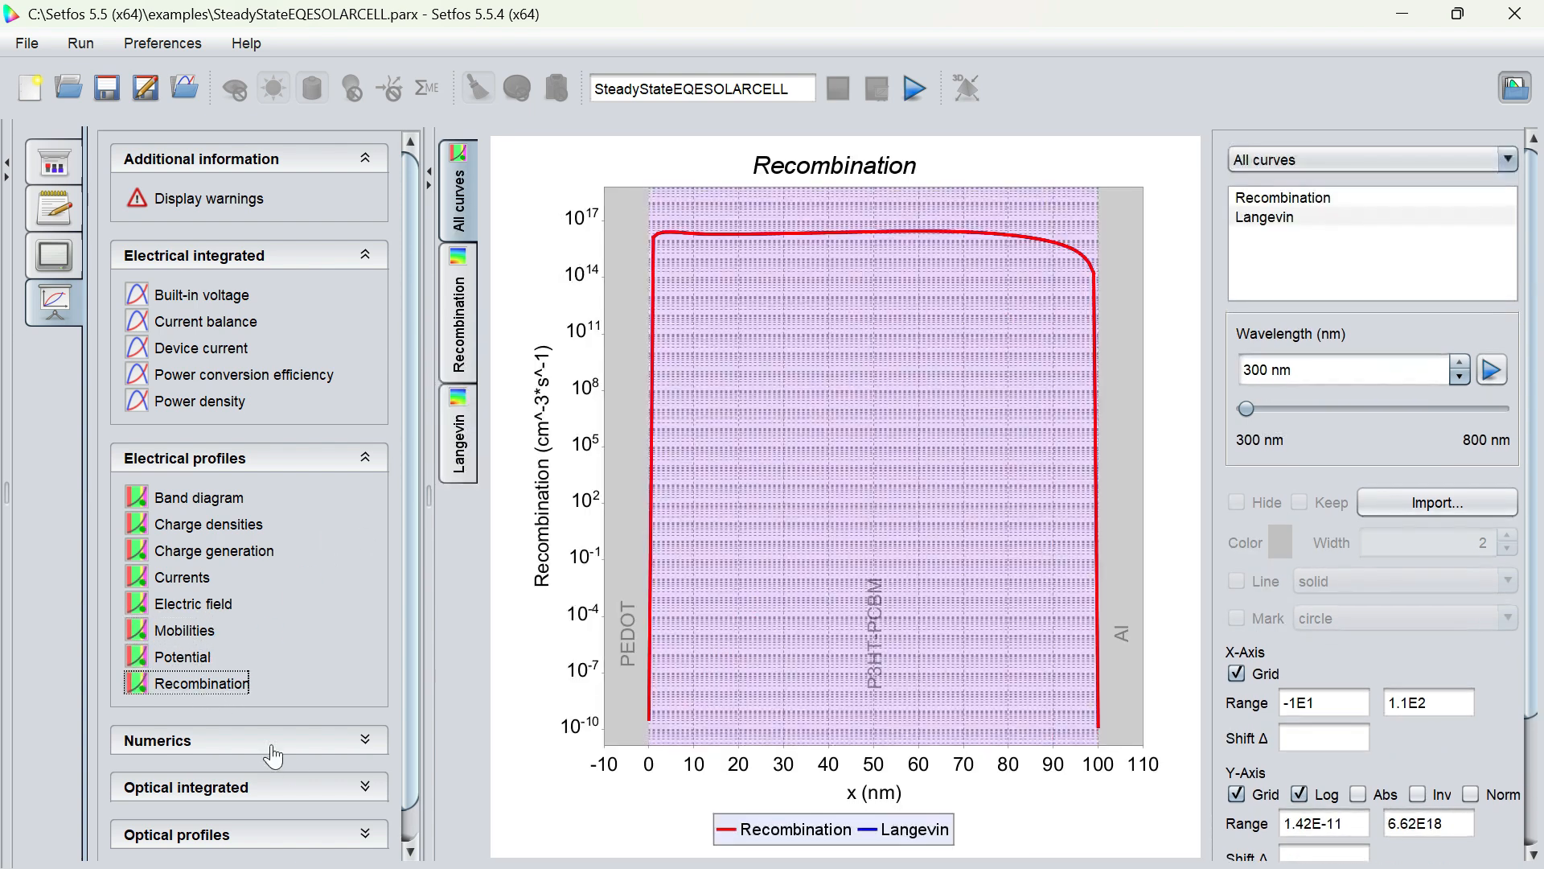
- Expand the numerics results and view the absolute residual error, iterations and residual error plots
left_click(301, 752)
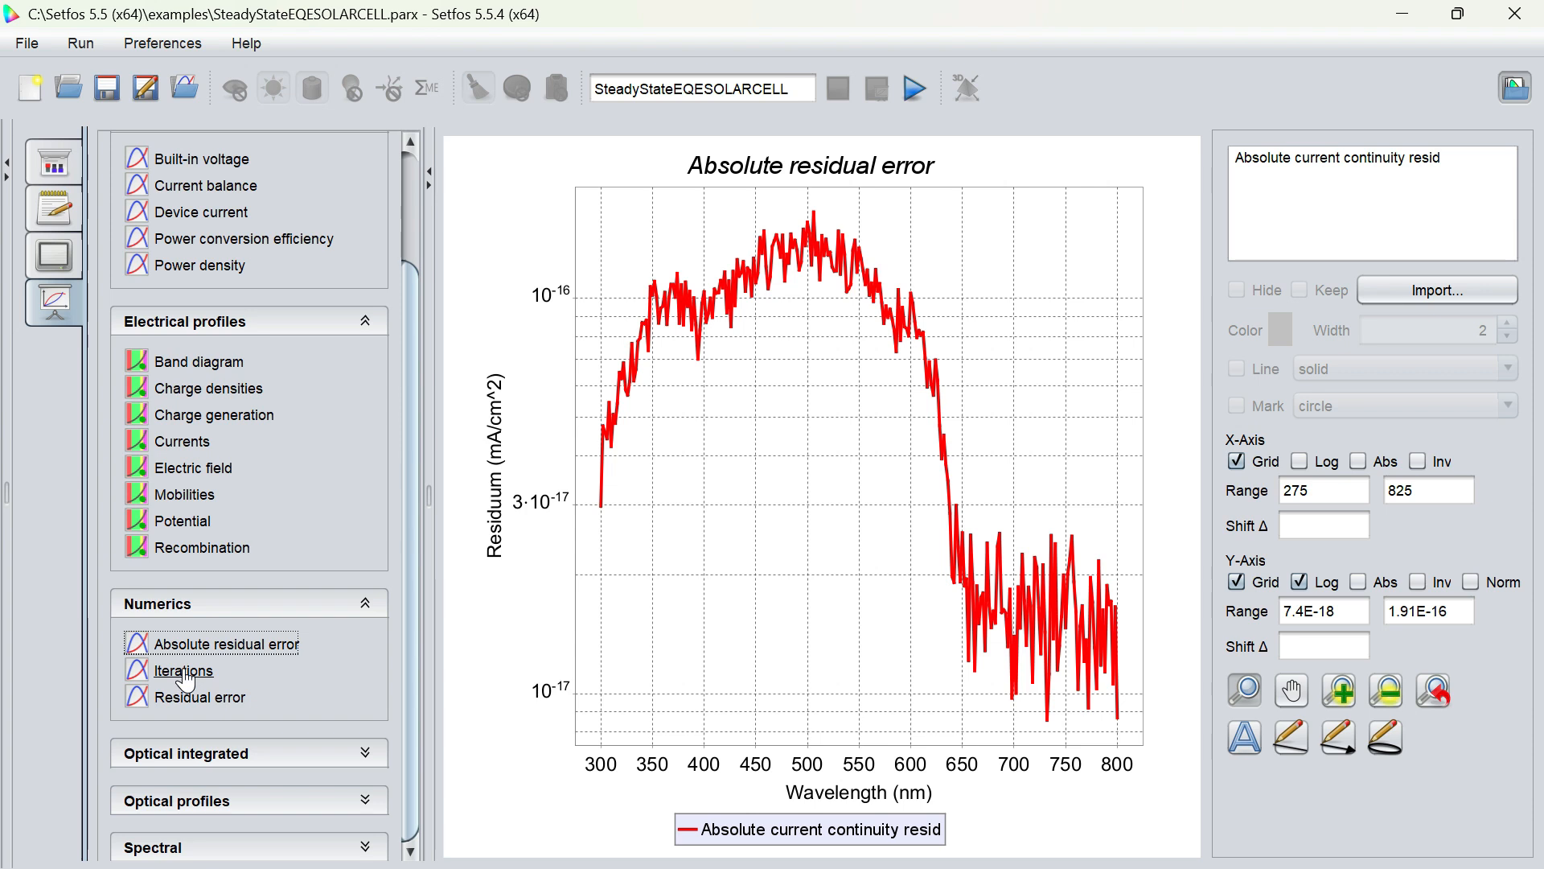
left_click(185, 676)
left_click(191, 700)
- Expand the integrated optical results and view the external quantum efficiency, photocurrent and stacked photocurrent contributions plots
left_click(312, 765)
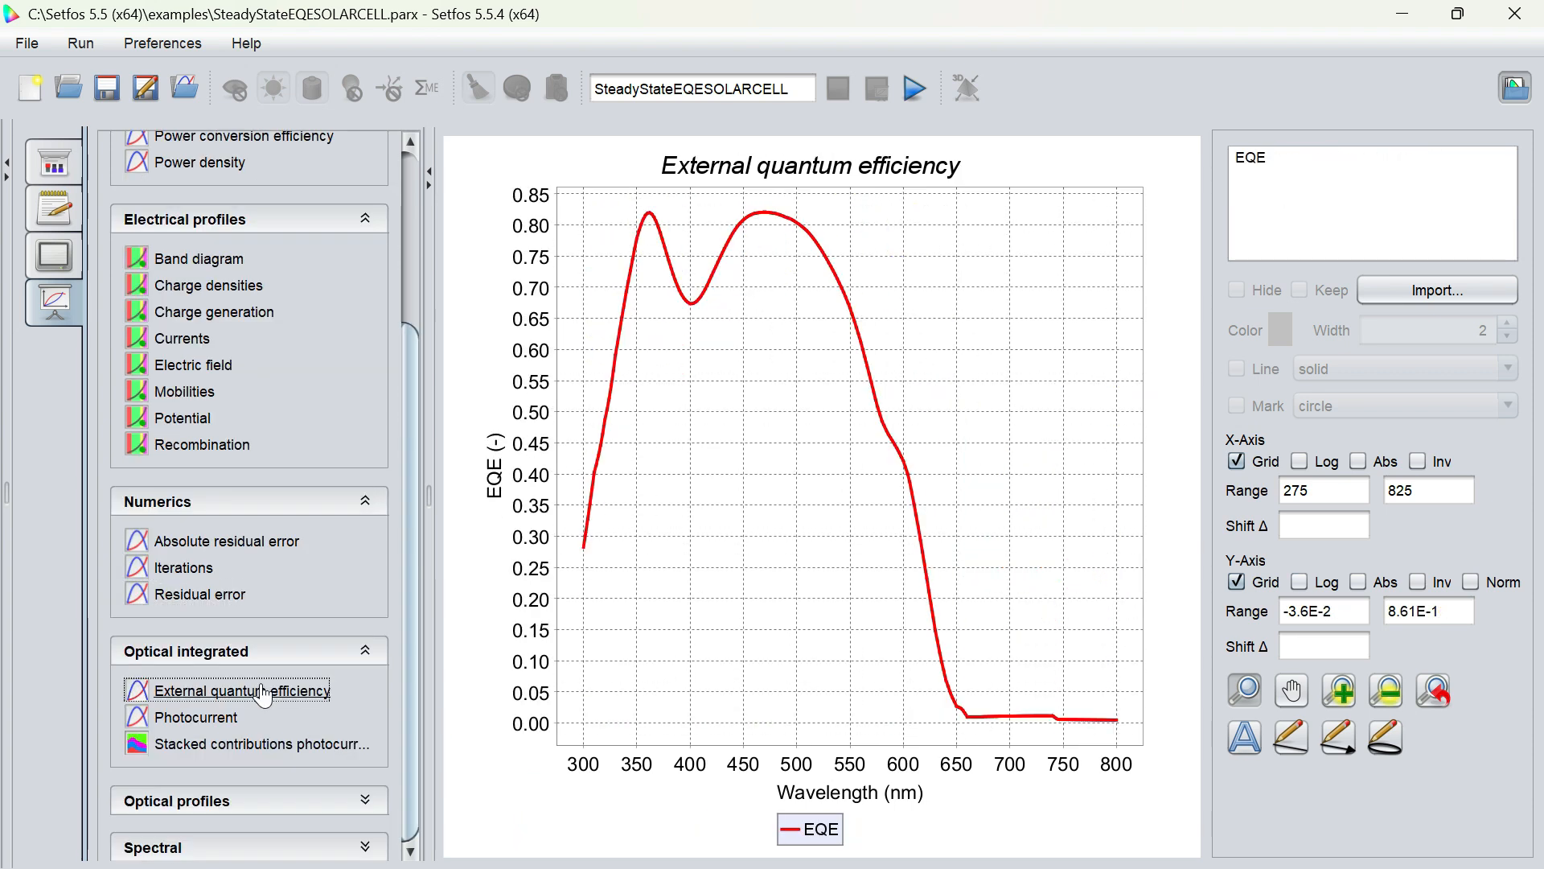
left_click(211, 714)
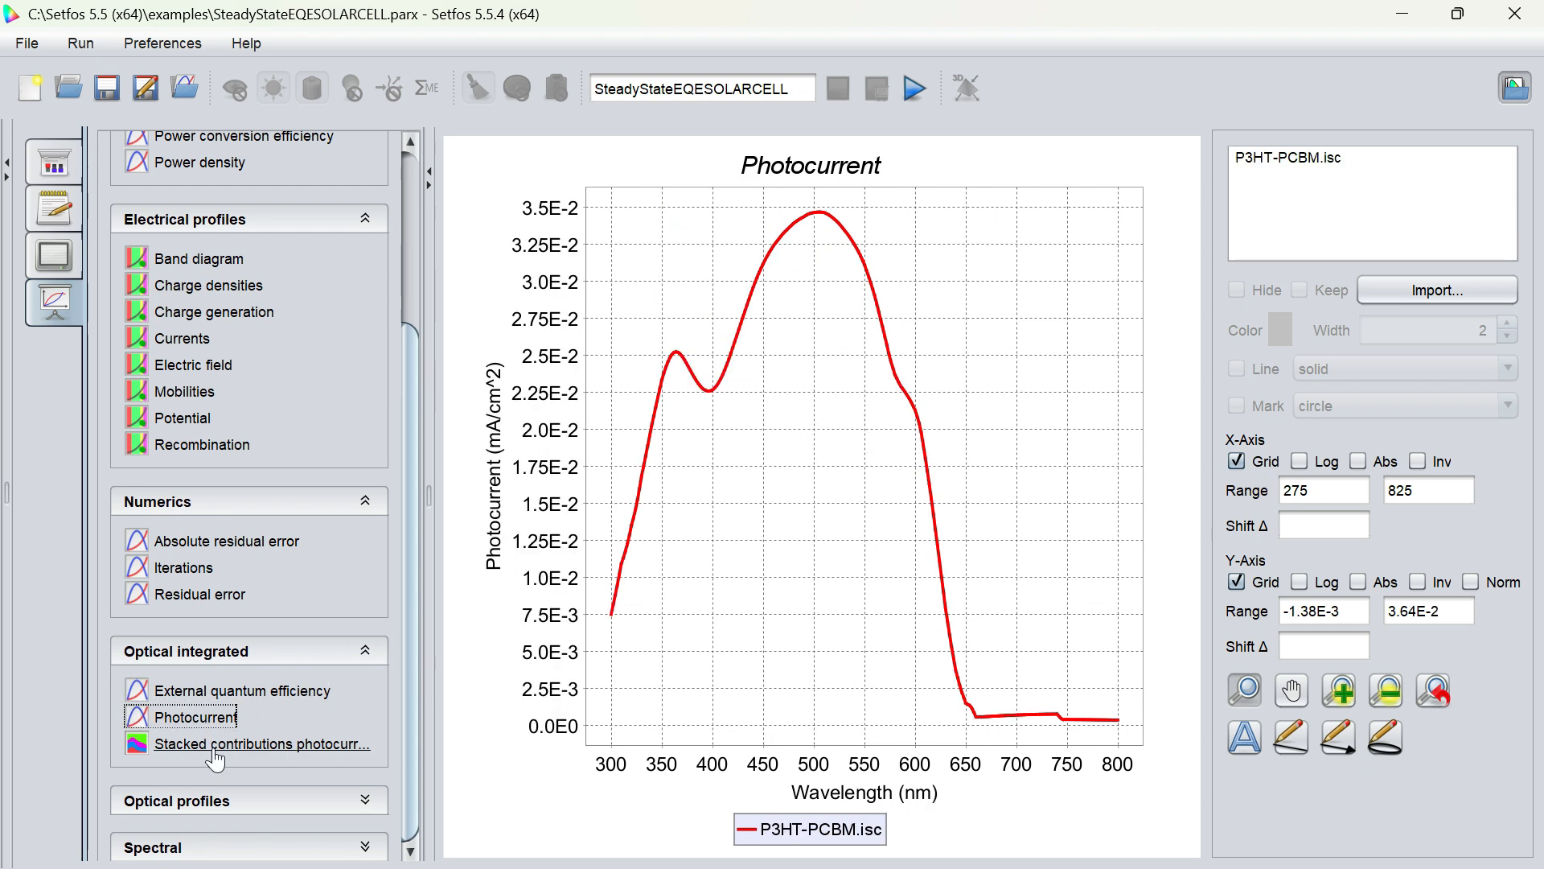
left_click(215, 755)
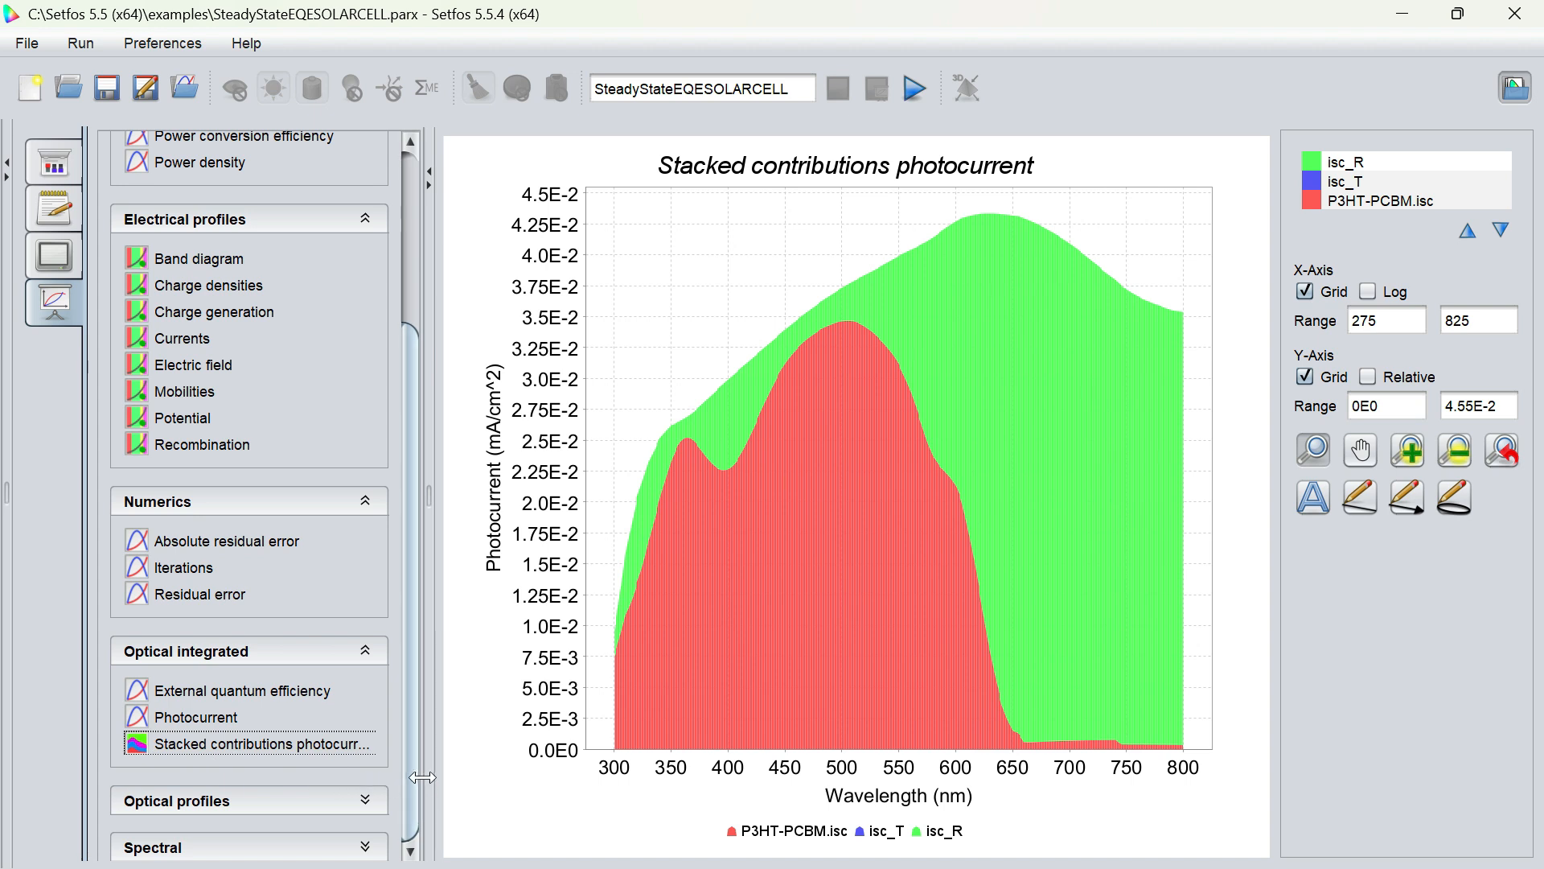
- Expand the optical profiles and examine the absorption, energy flux, illumination spectral absorption, phase, refractive index and white spectral absorption plots
left_click(318, 803)
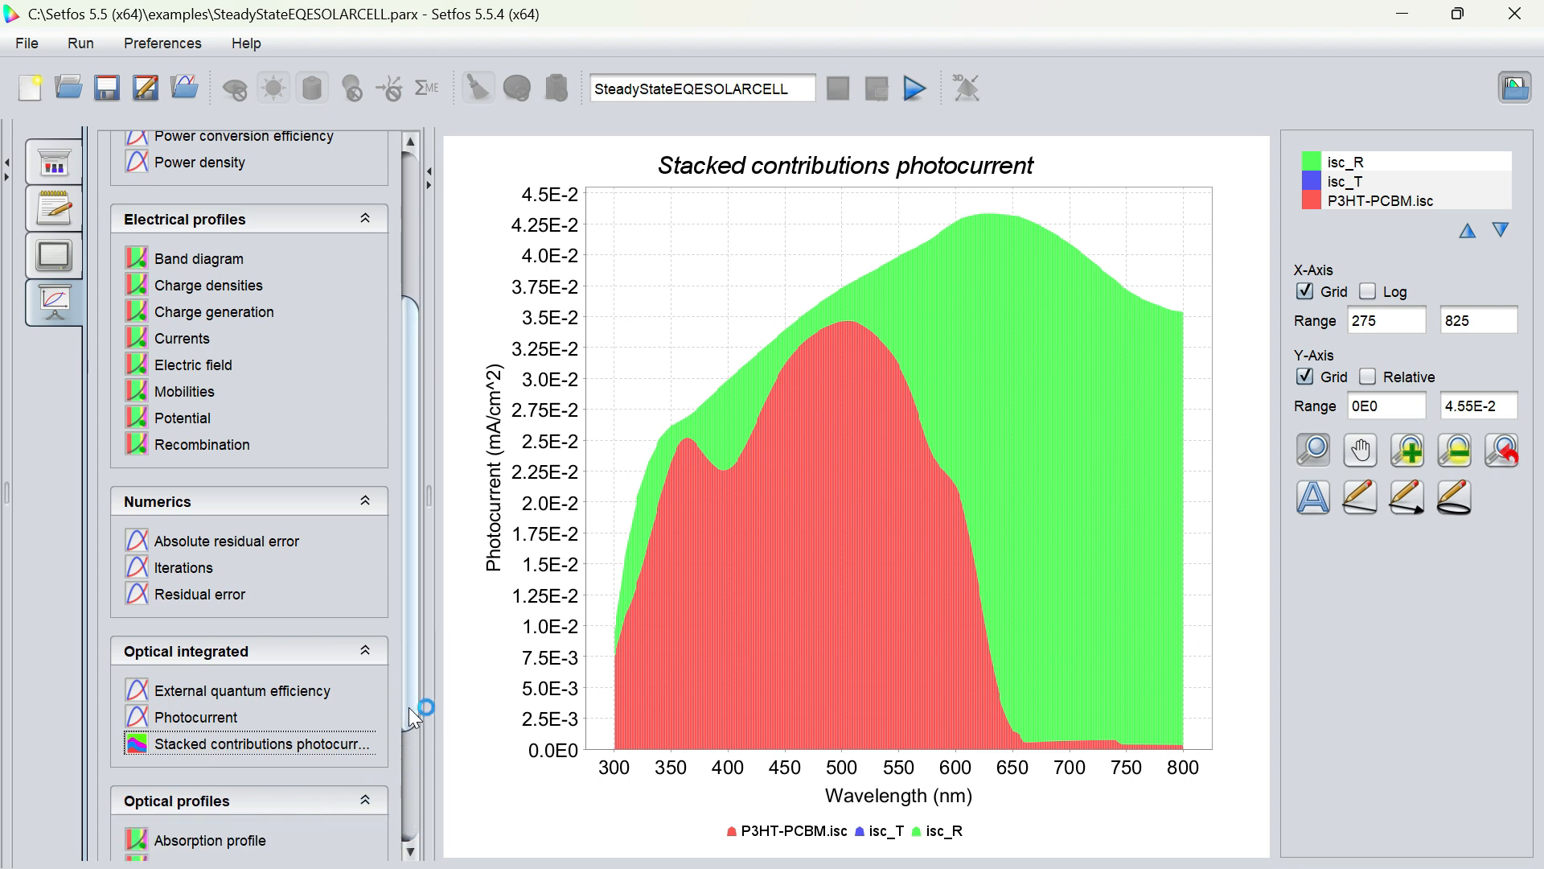
scroll(409, 707, "down", 3)
left_click(211, 658)
left_click(204, 695)
left_click(217, 713)
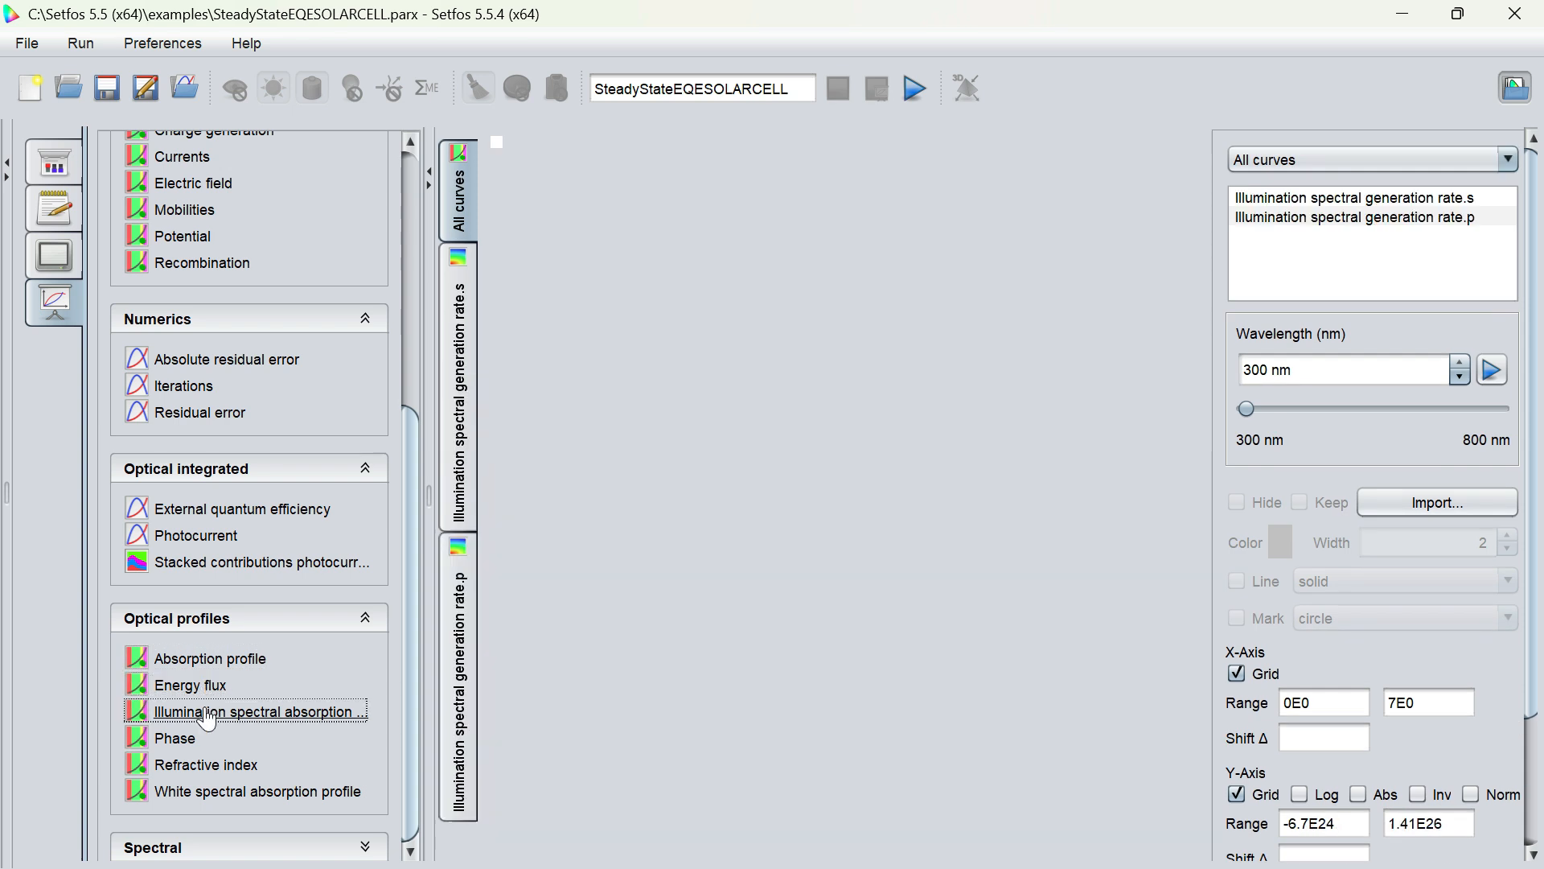
left_click(177, 748)
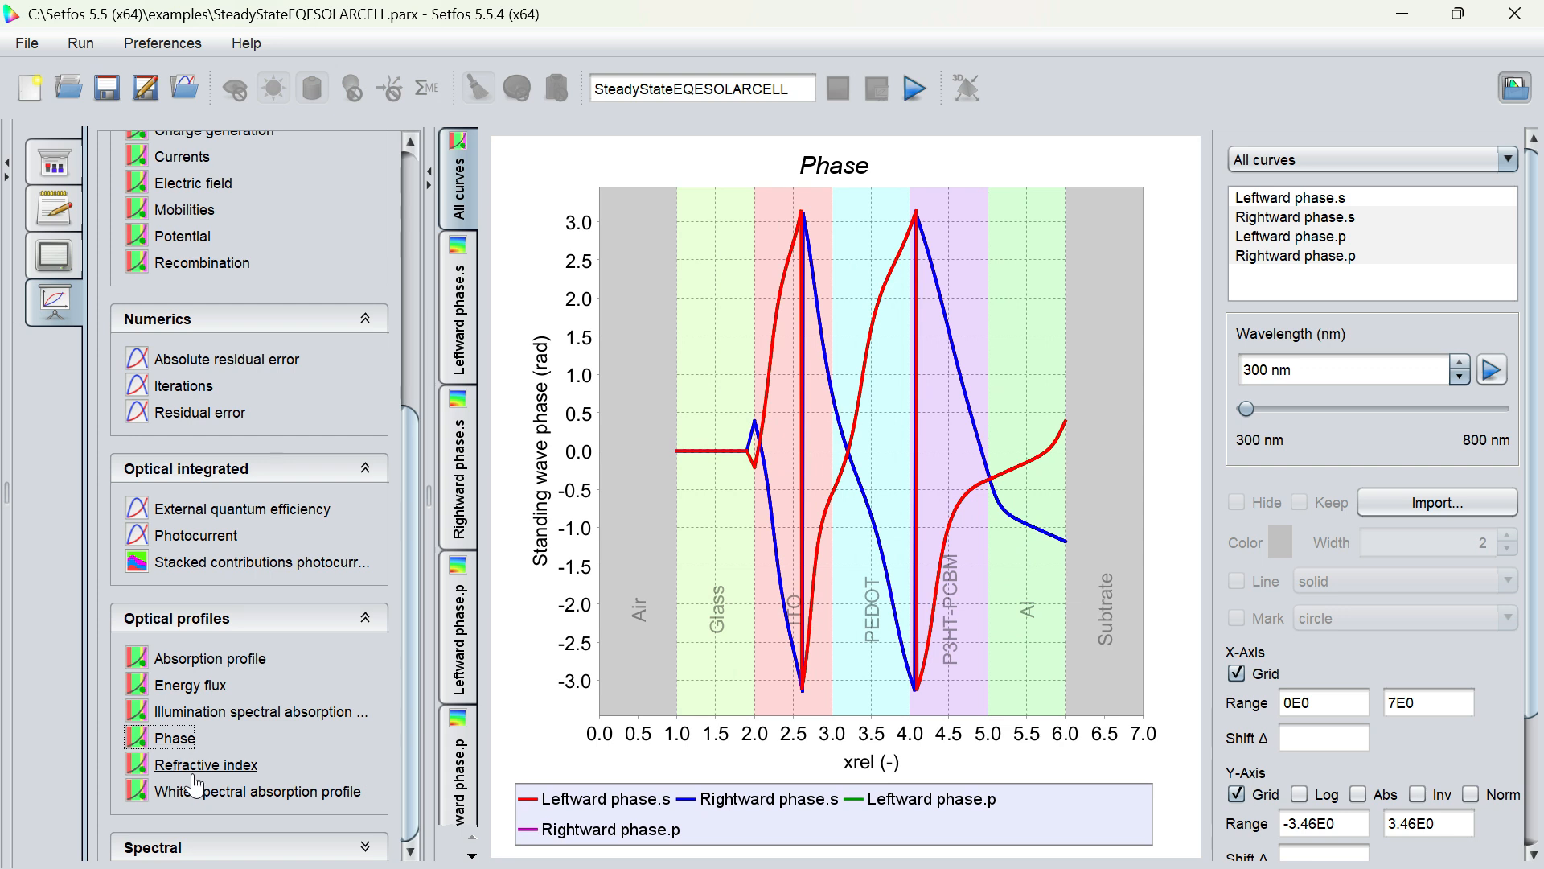
left_click(194, 774)
left_click(233, 792)
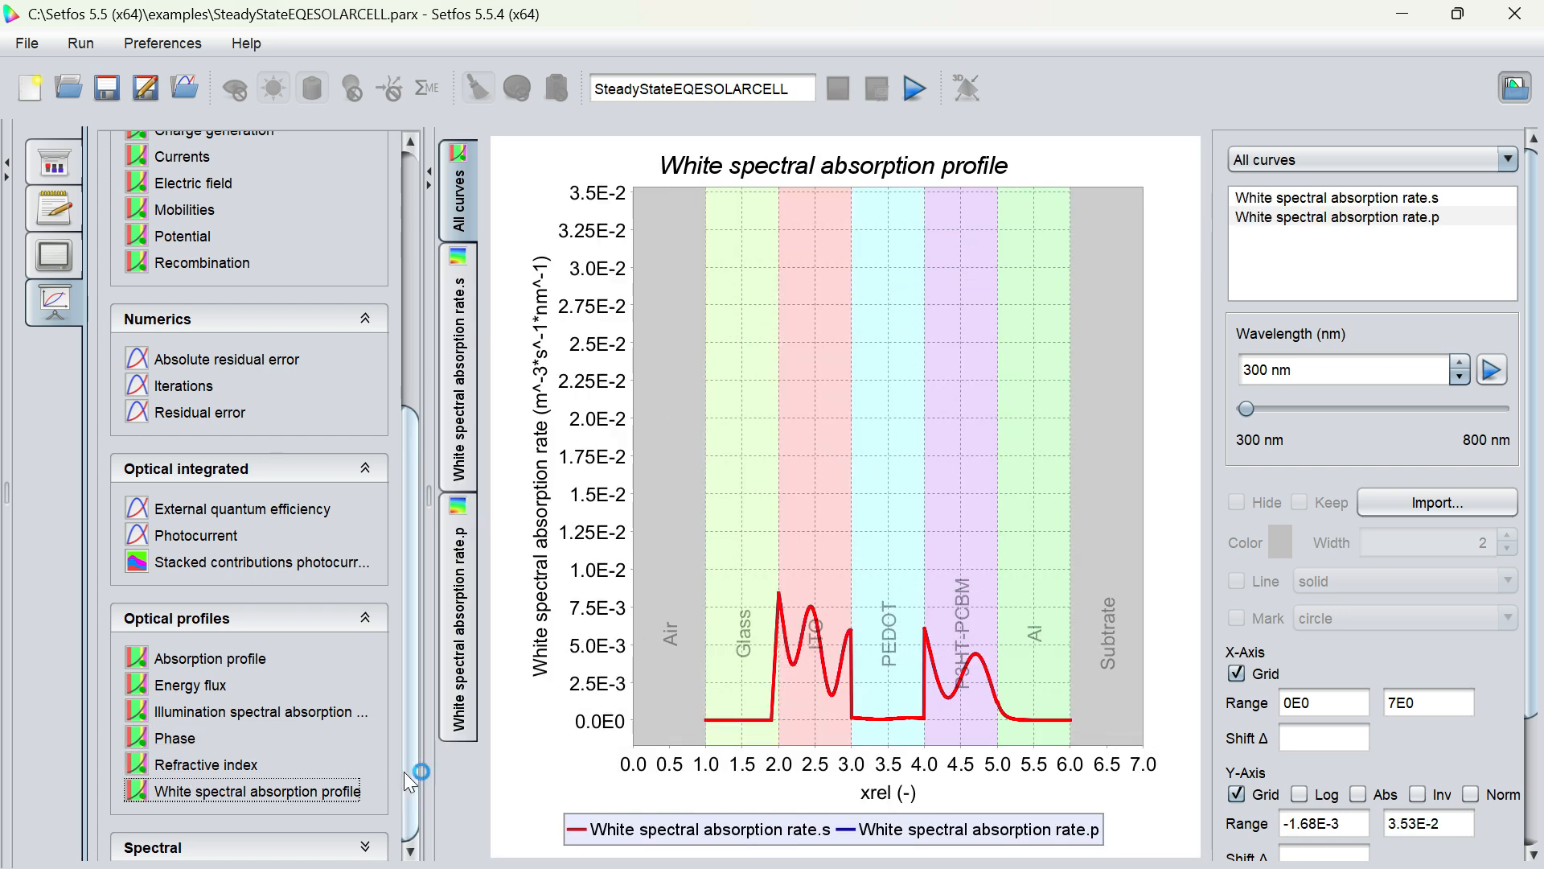
- Expand the spectral results and view the absorptance, layer absorptances, reflectance, stacked contributions and transmittance plots
left_click(153, 847)
left_click(187, 731)
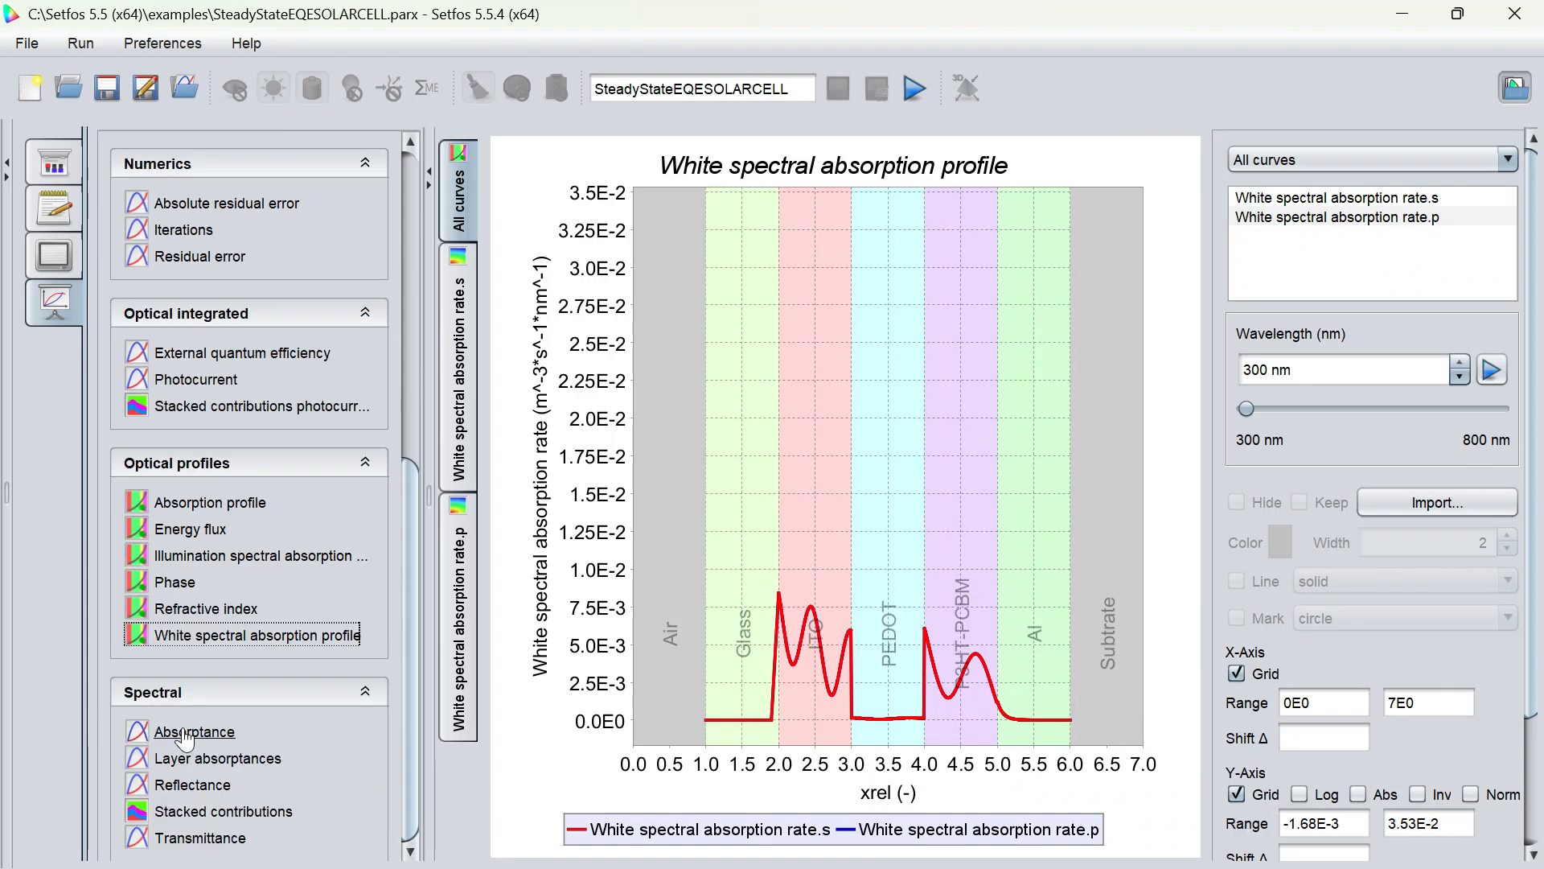
left_click(178, 759)
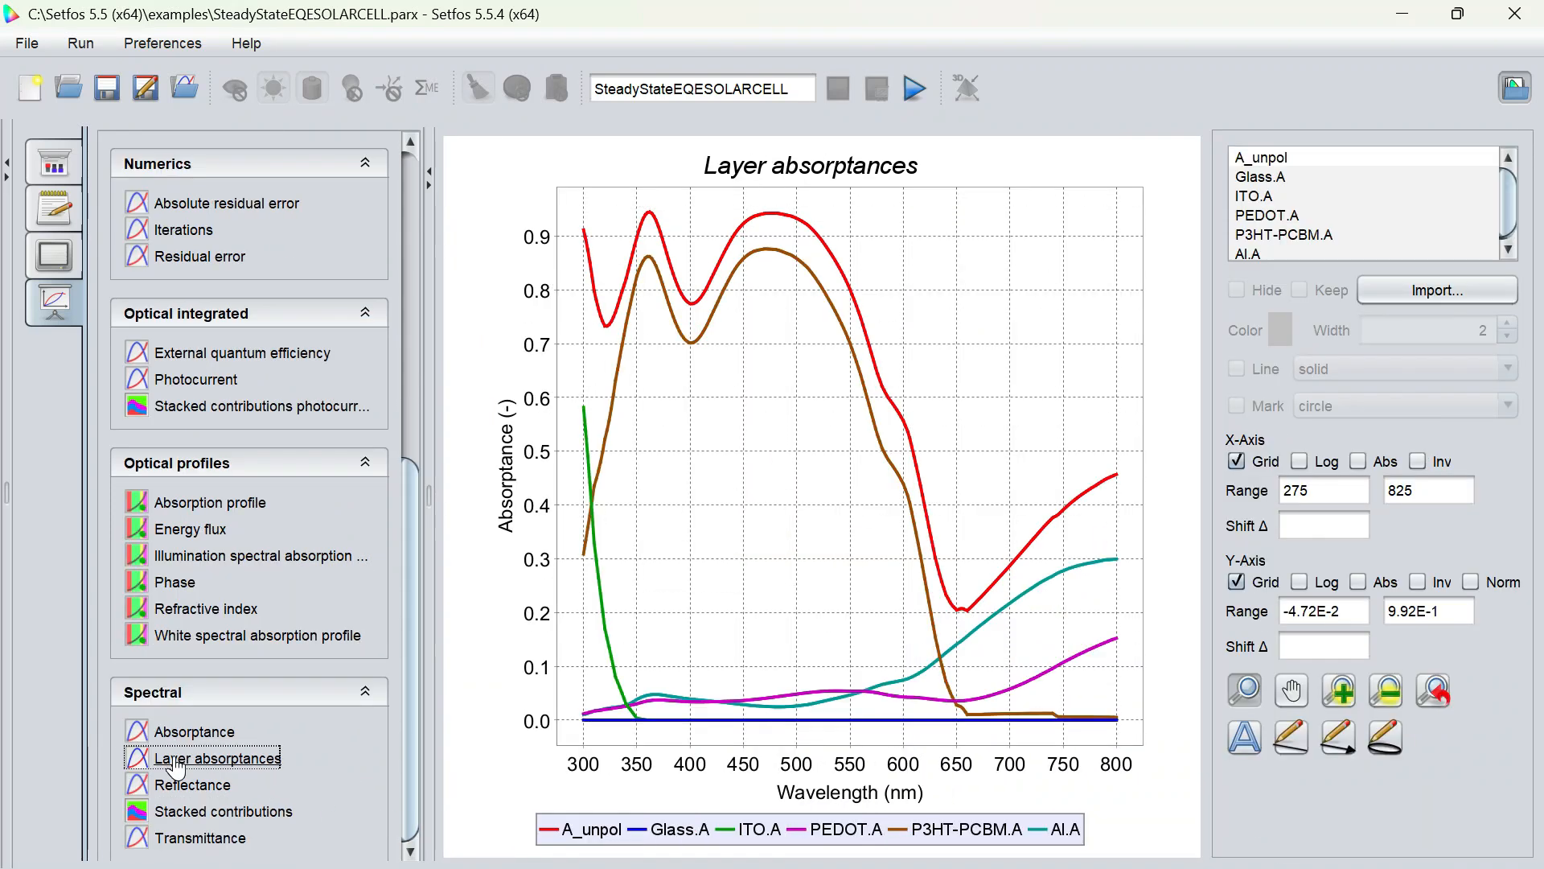
left_click(194, 787)
left_click(203, 813)
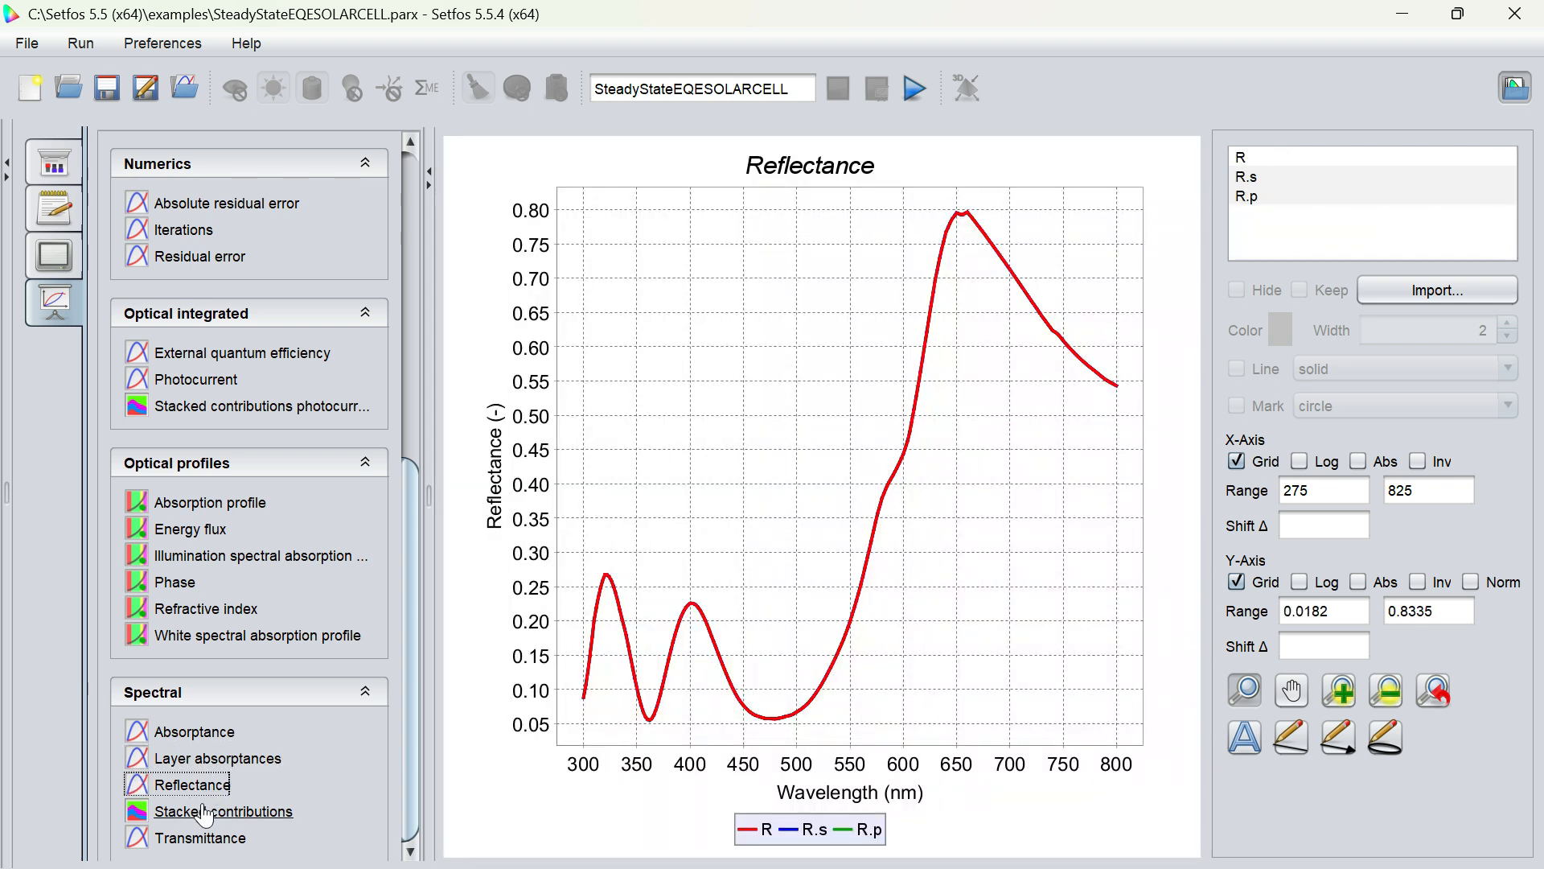
left_click(203, 838)
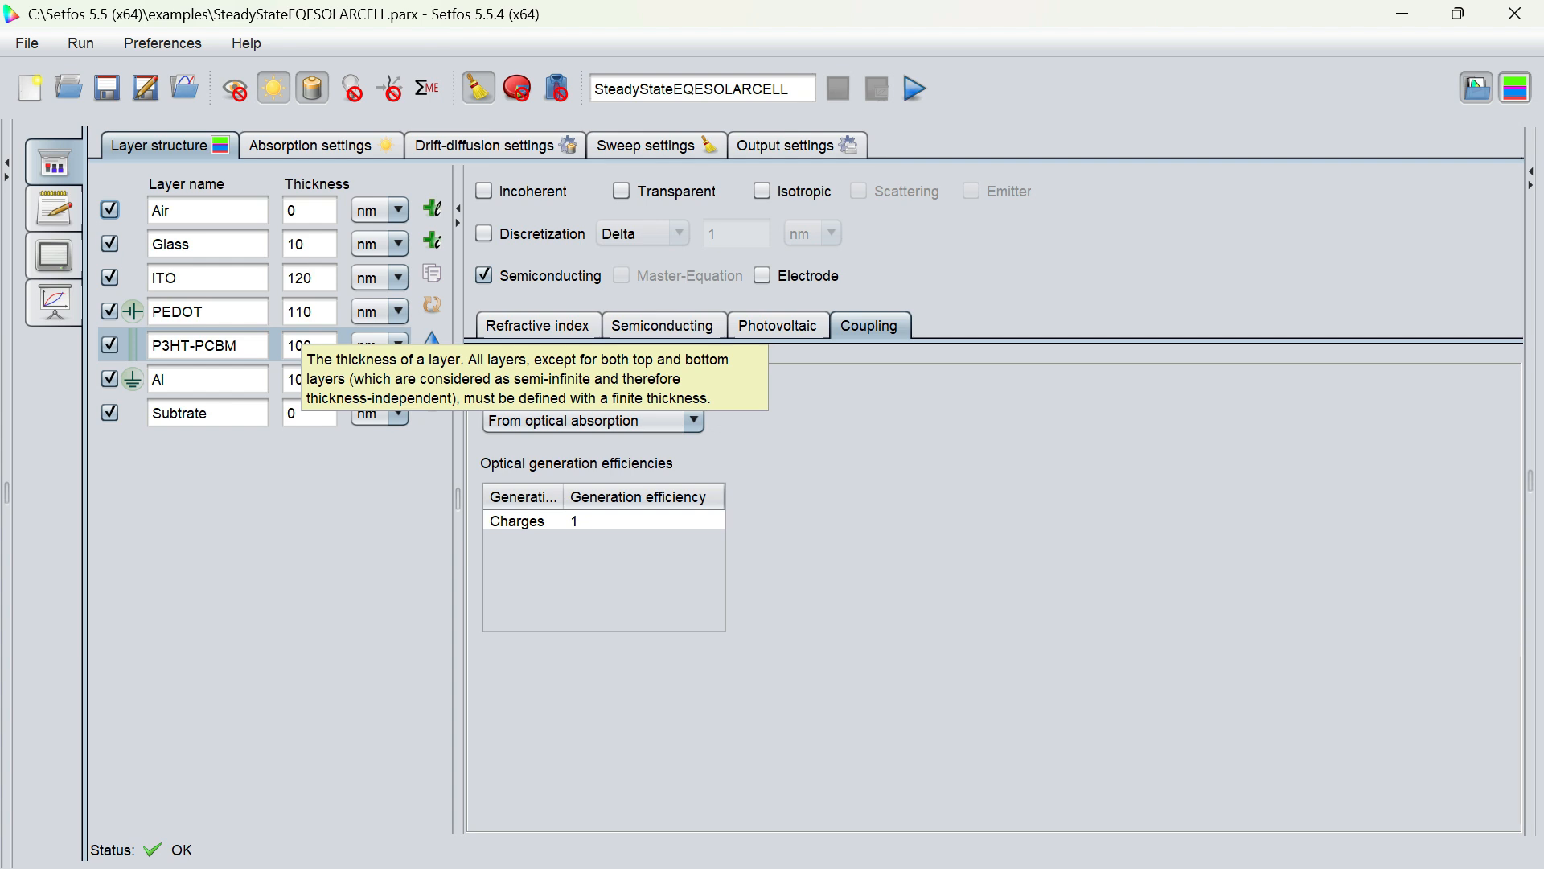
- Switch the drift-diffusion mode to IMPS and set the AC signal frequency to a single value of 1 Hz
left_click(448, 158)
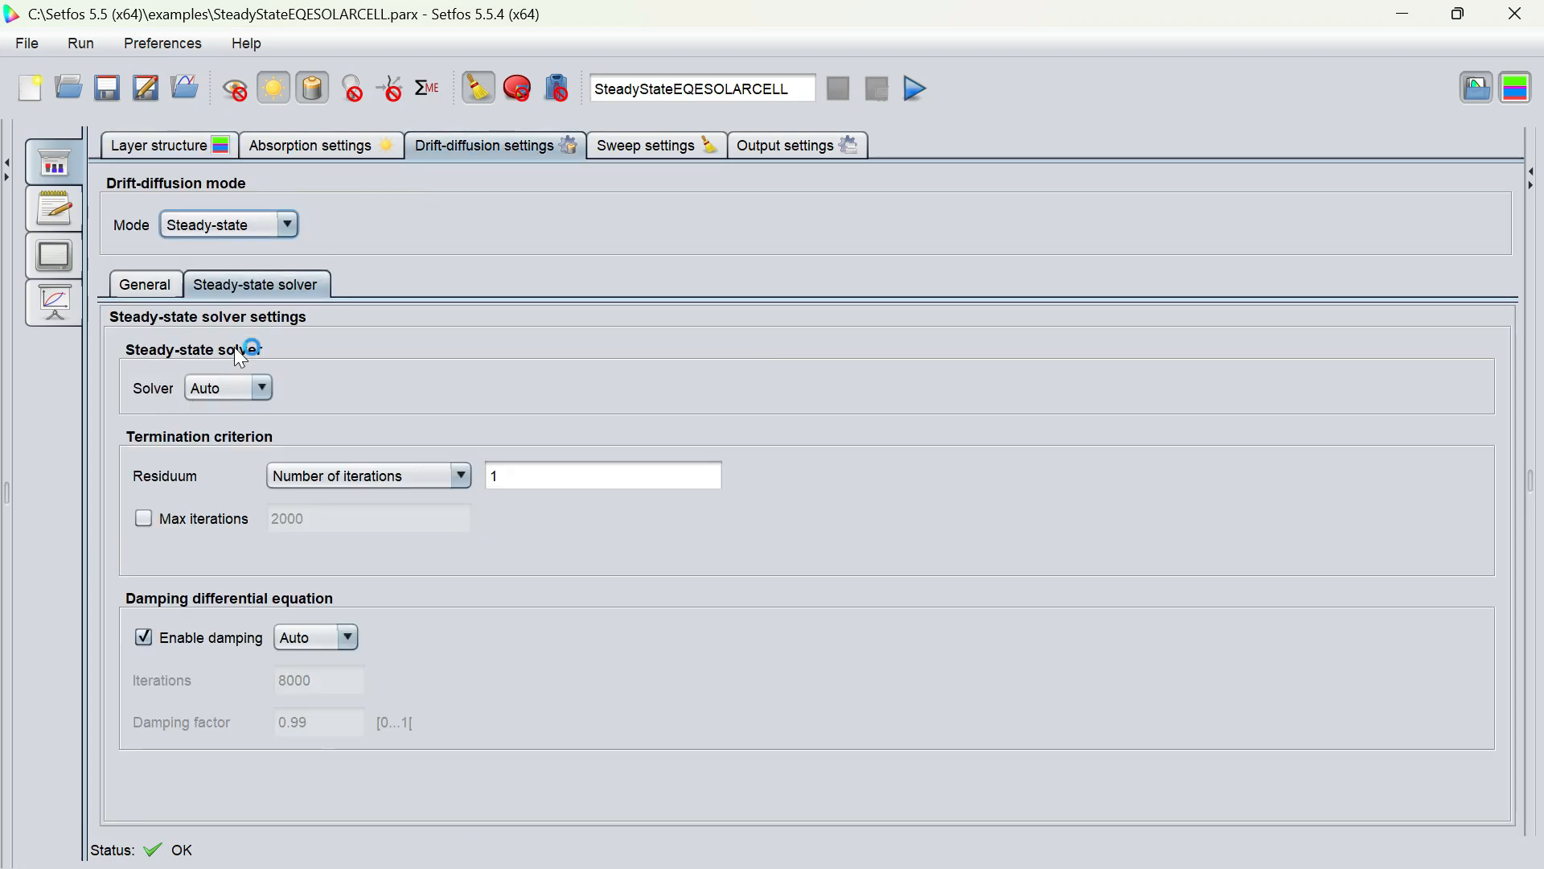
left_click(138, 291)
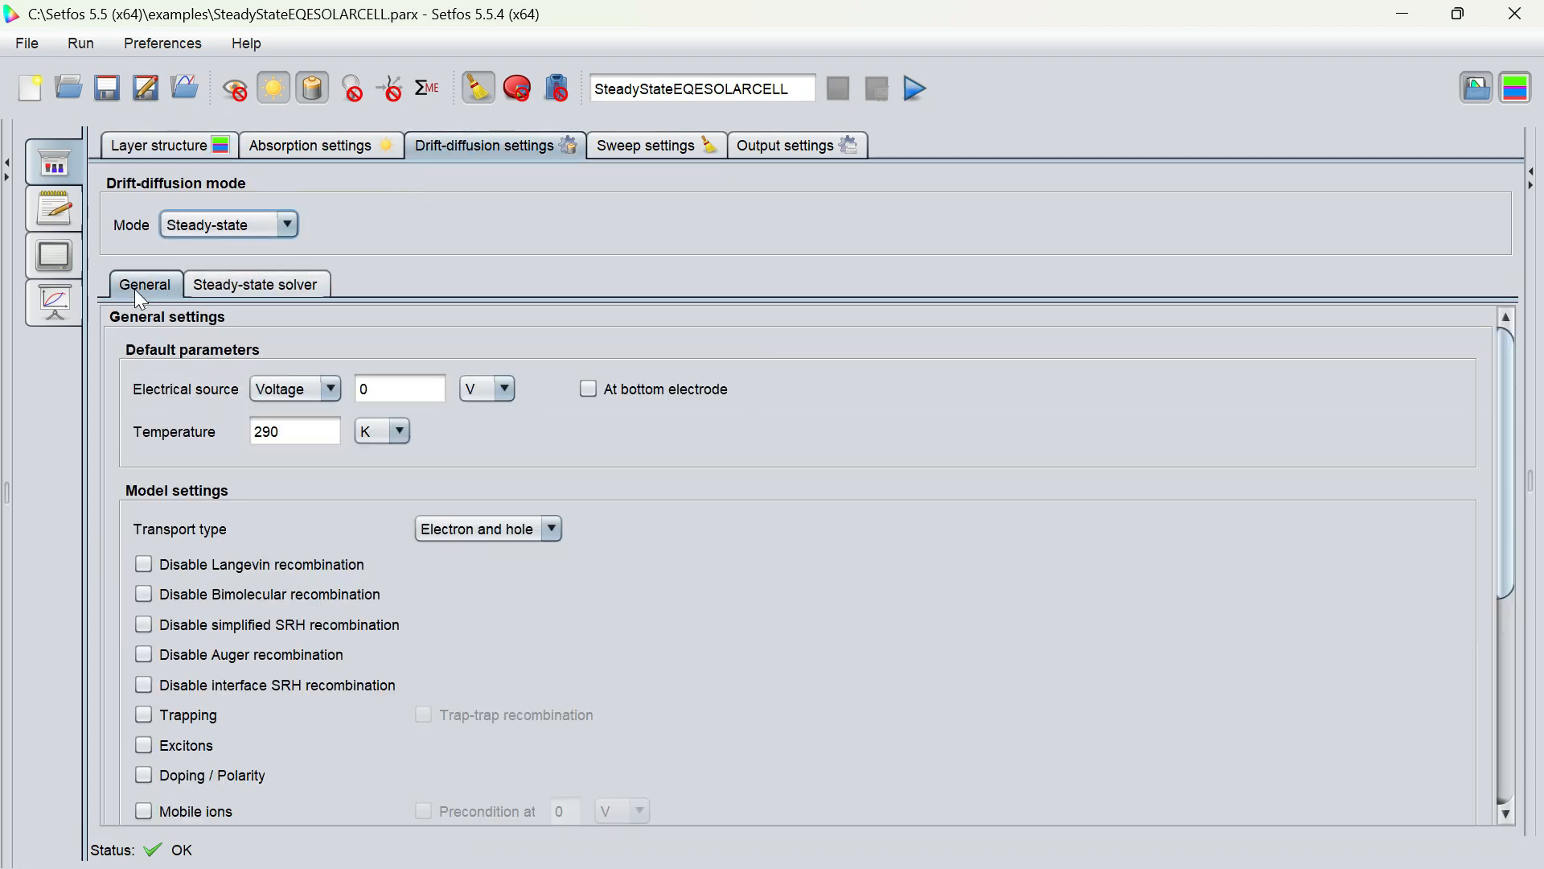
left_click(245, 225)
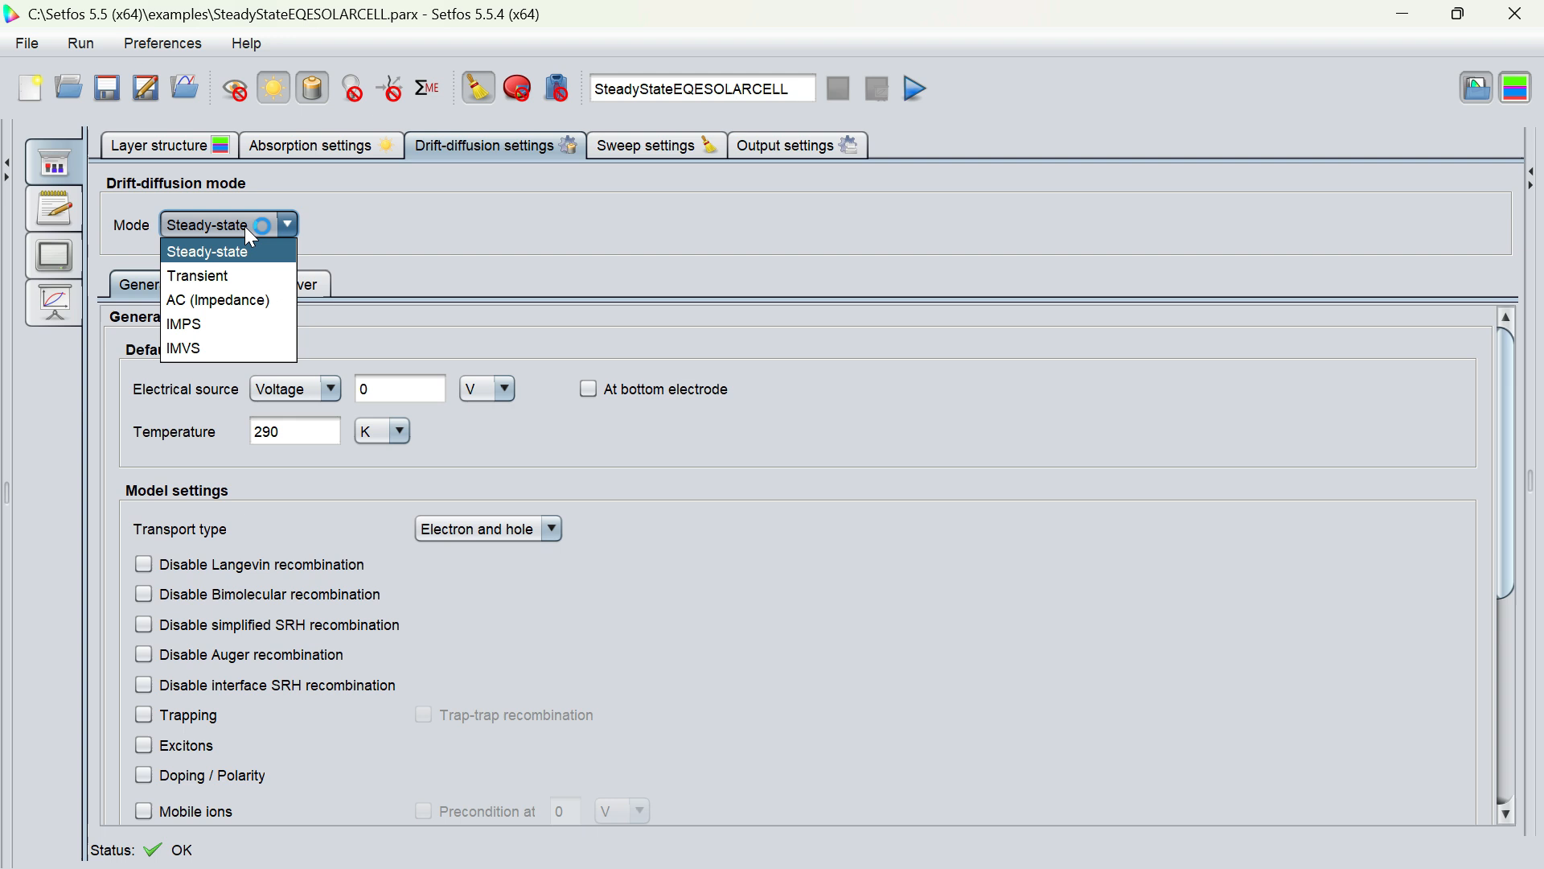
left_click(207, 322)
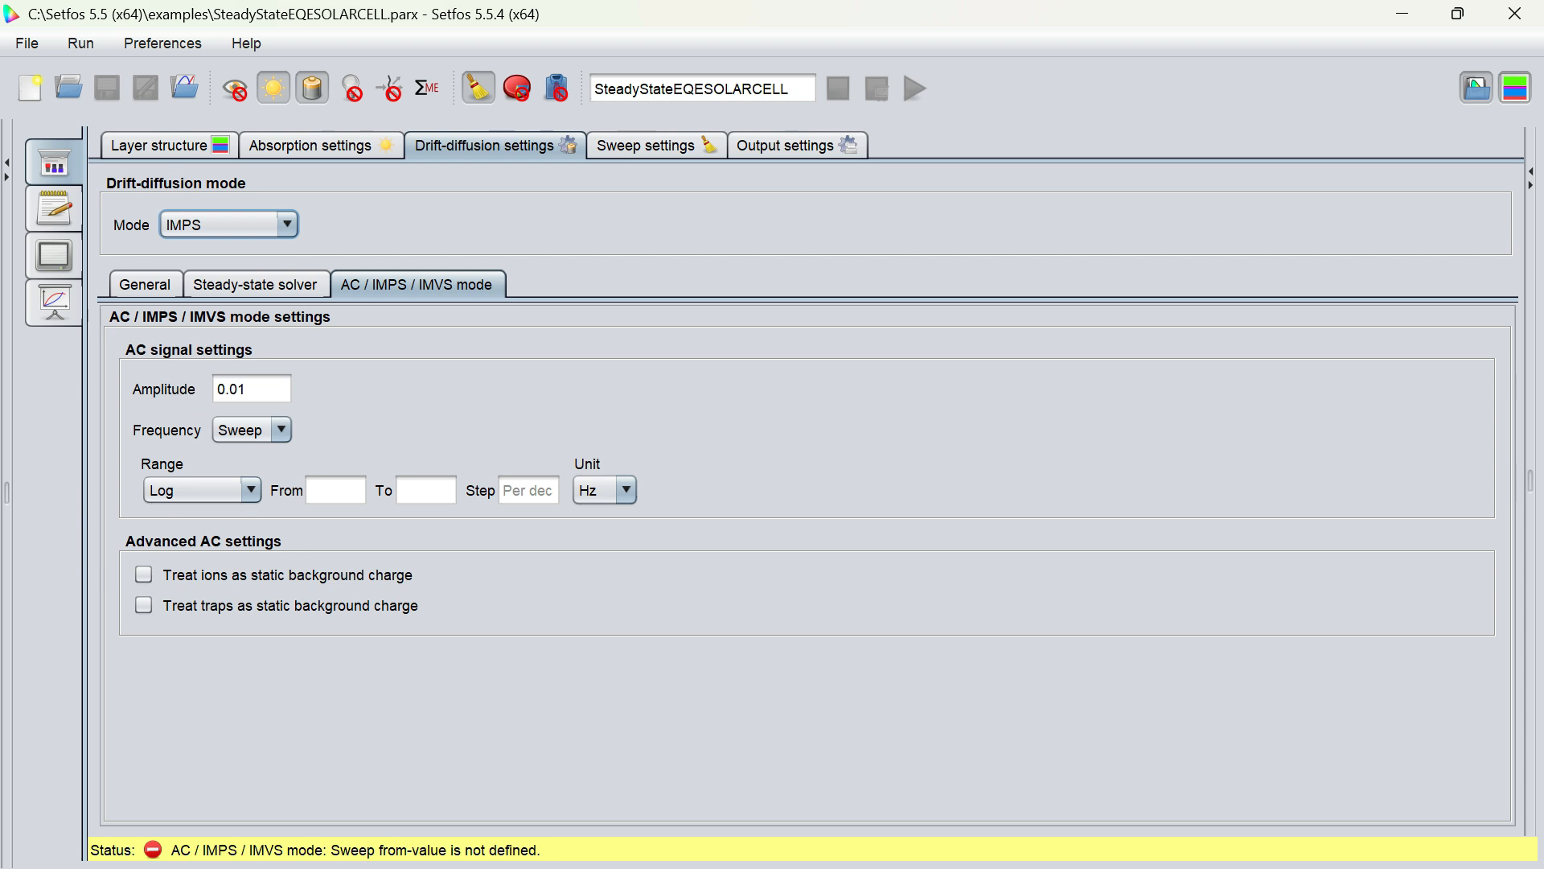
left_click(272, 434)
left_click(265, 450)
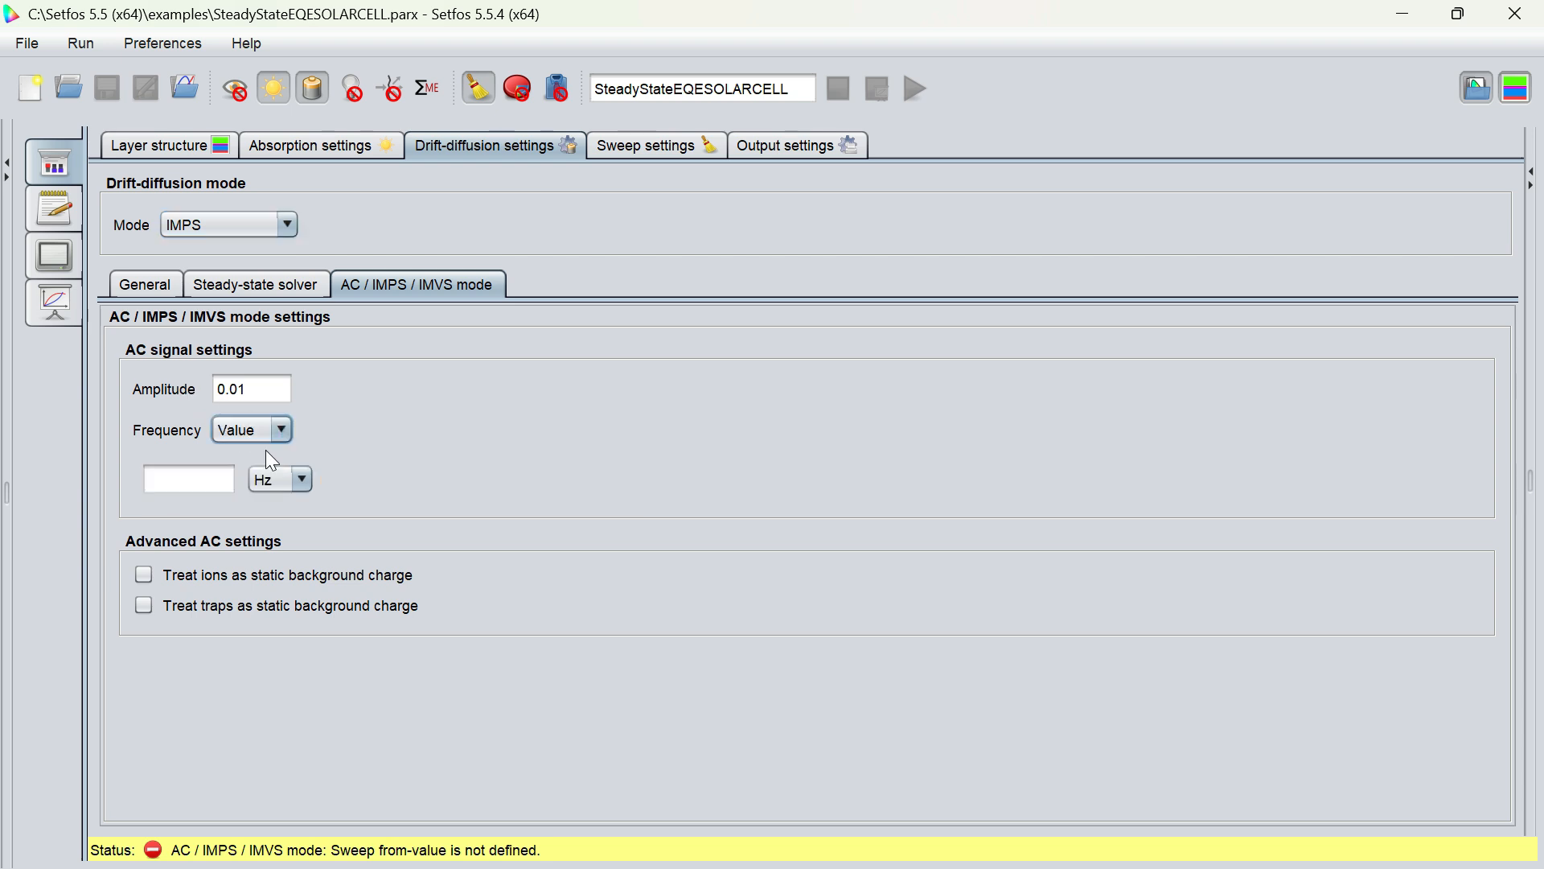
key("Tab")
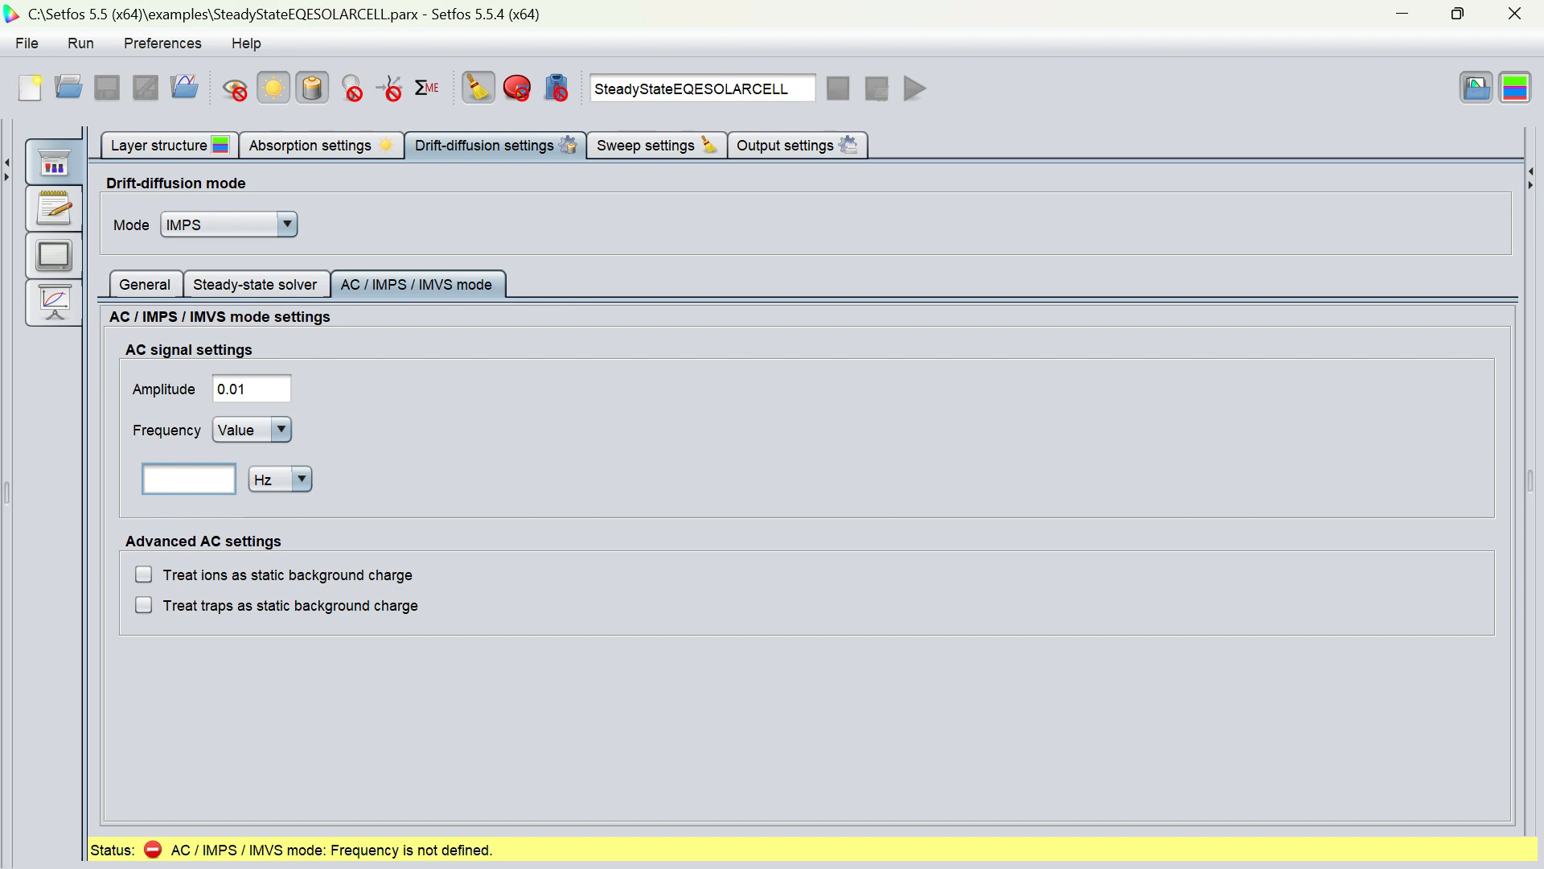
- Check the absorption settings, and add a second sweep row above the wavelength sweep
left_click(351, 137)
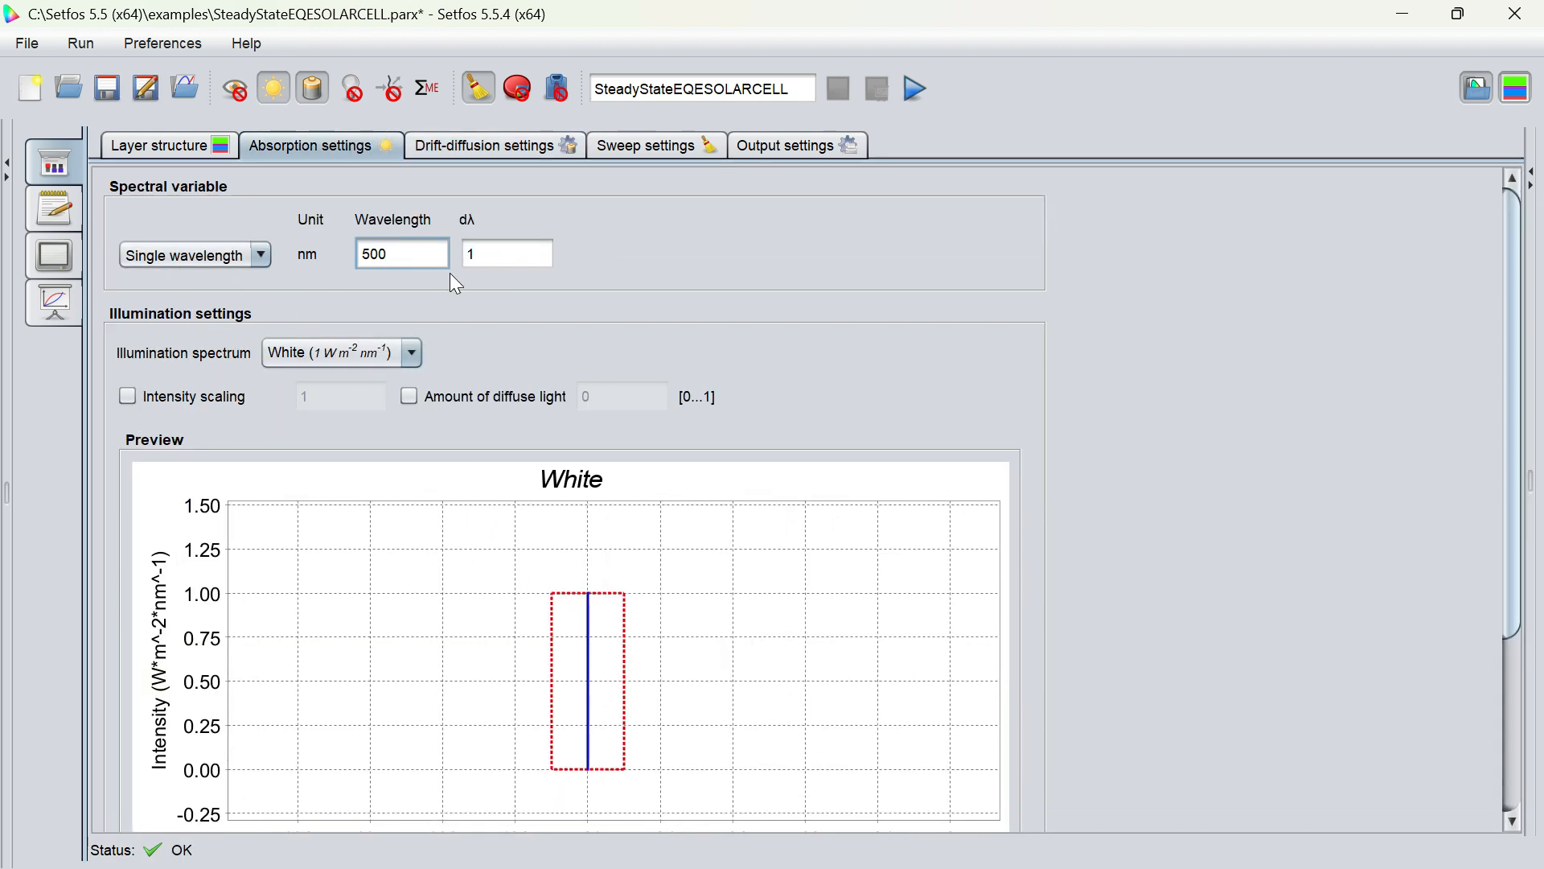
left_click(652, 145)
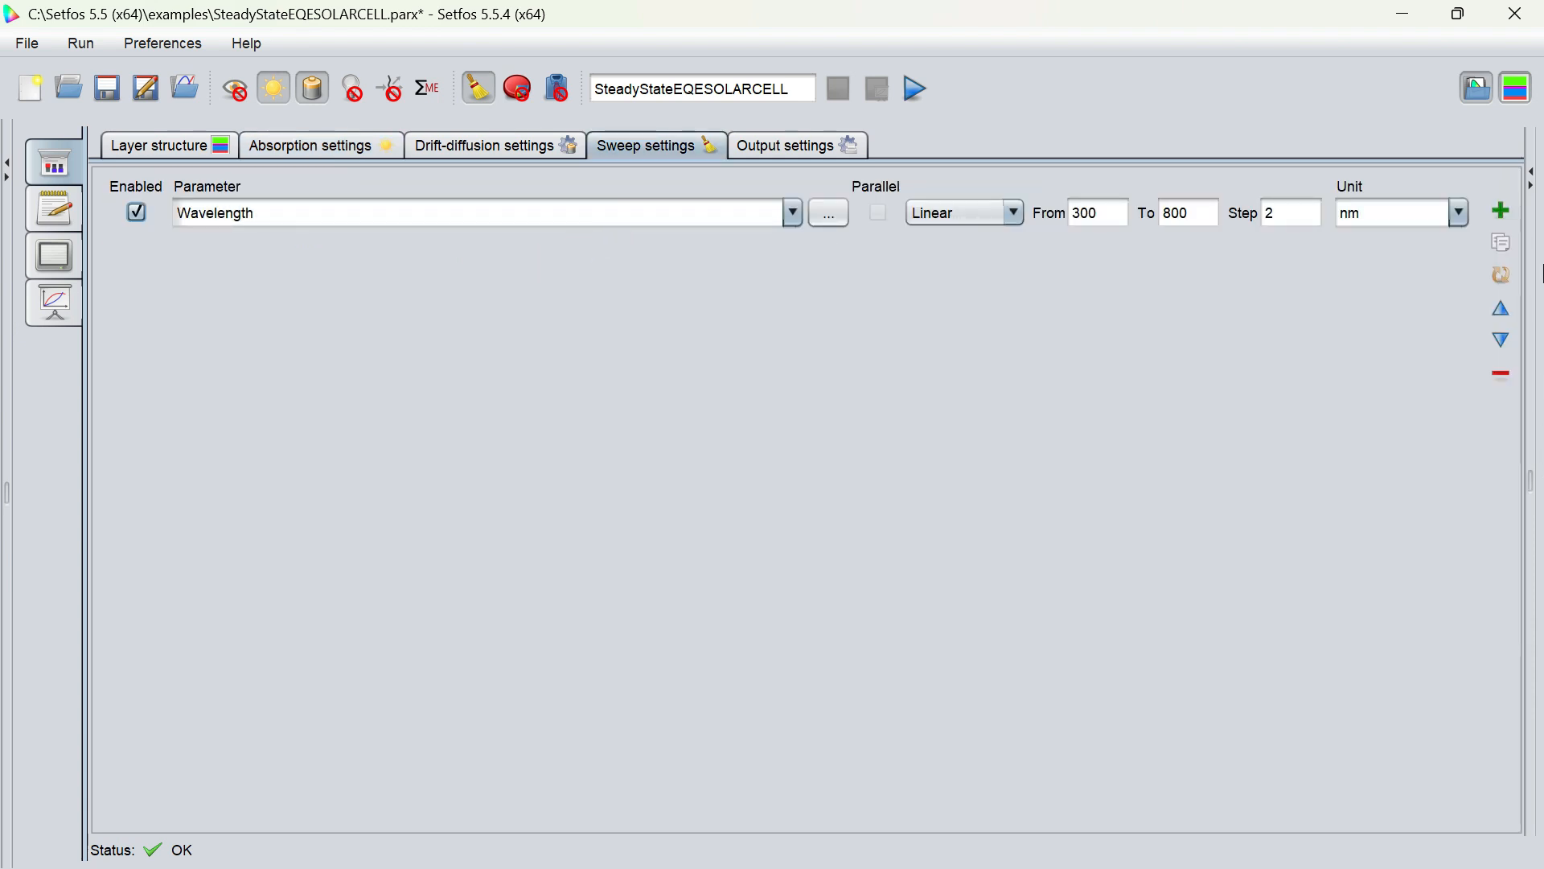
left_click(1508, 218)
left_click(1502, 277)
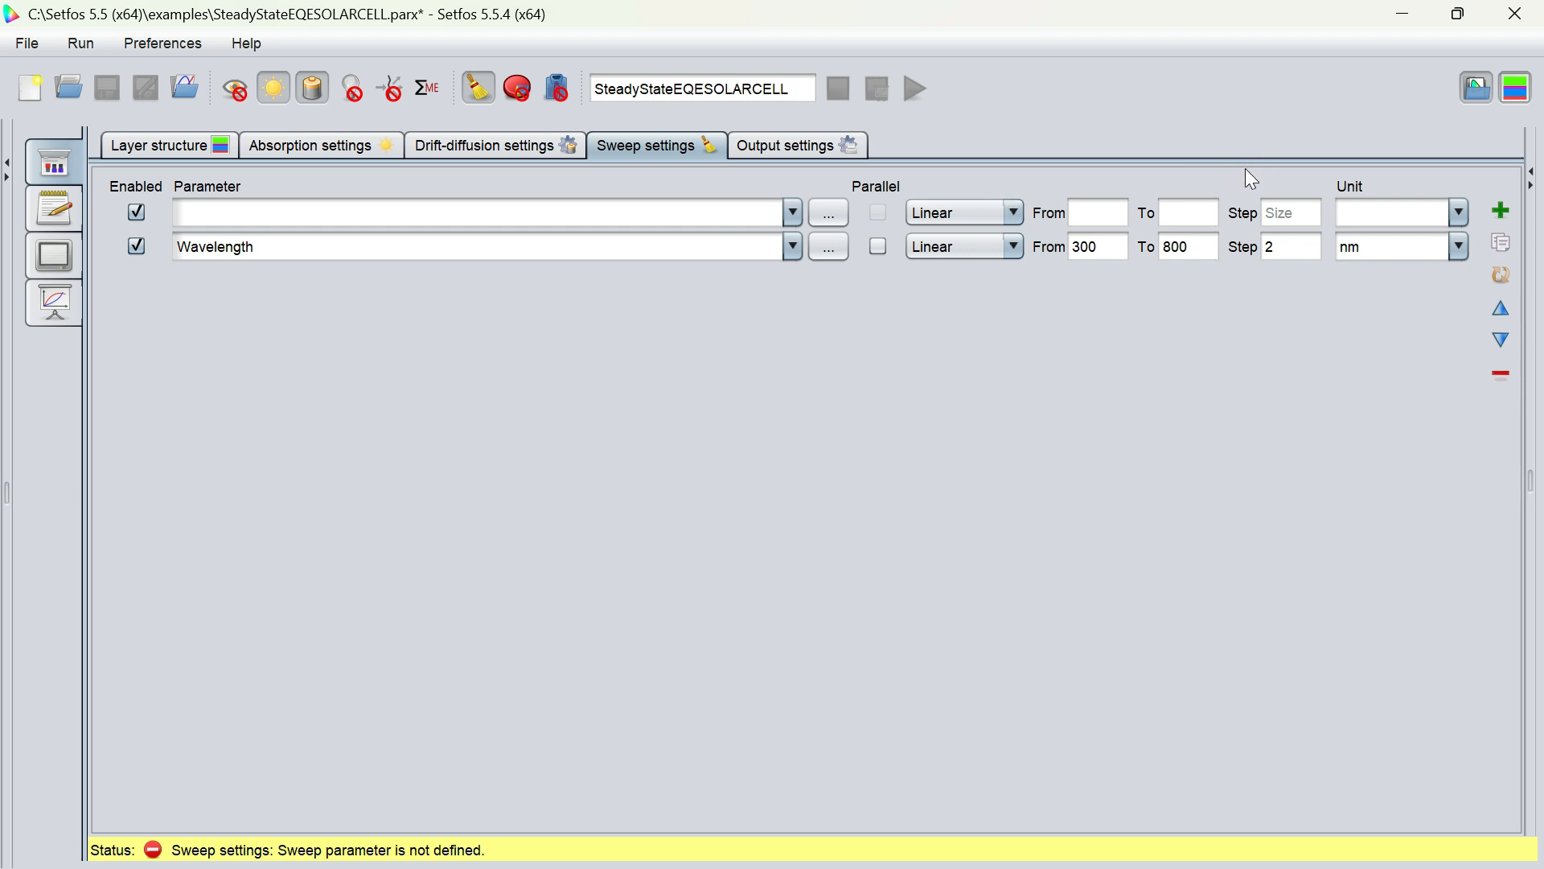
- Define the new sweep as a linear Voltage sweep from -1 to 1.4 V with a step of 0.2 V
left_click(822, 220)
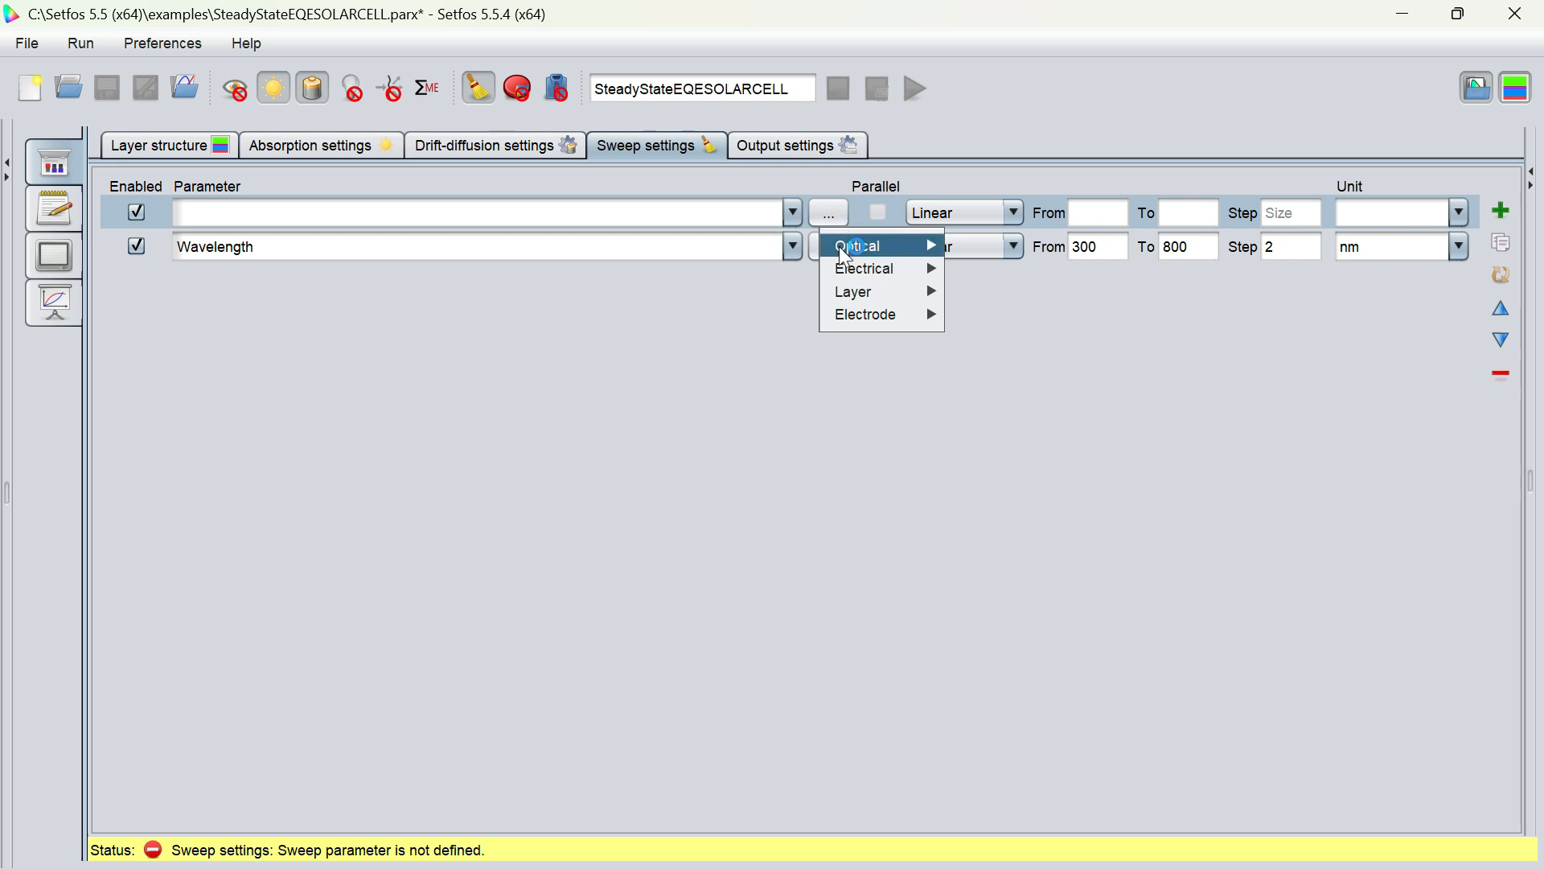
mouse_move(855, 267)
left_click(1001, 275)
left_click(1096, 213)
type("-1")
left_click(1171, 212)
type("1.4")
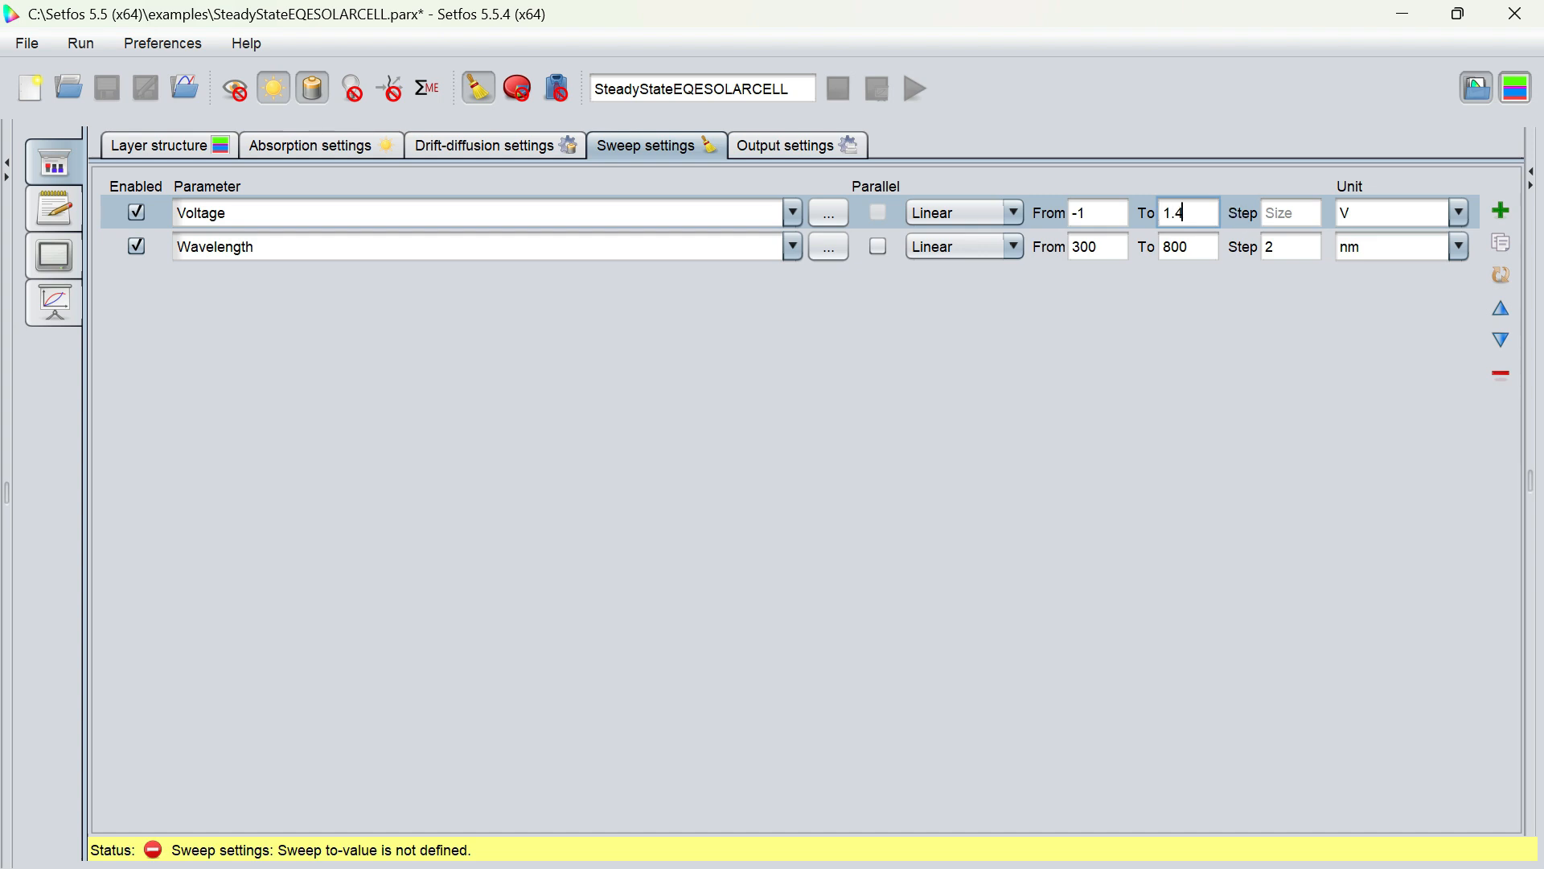
left_click(1278, 213)
type("0.2")
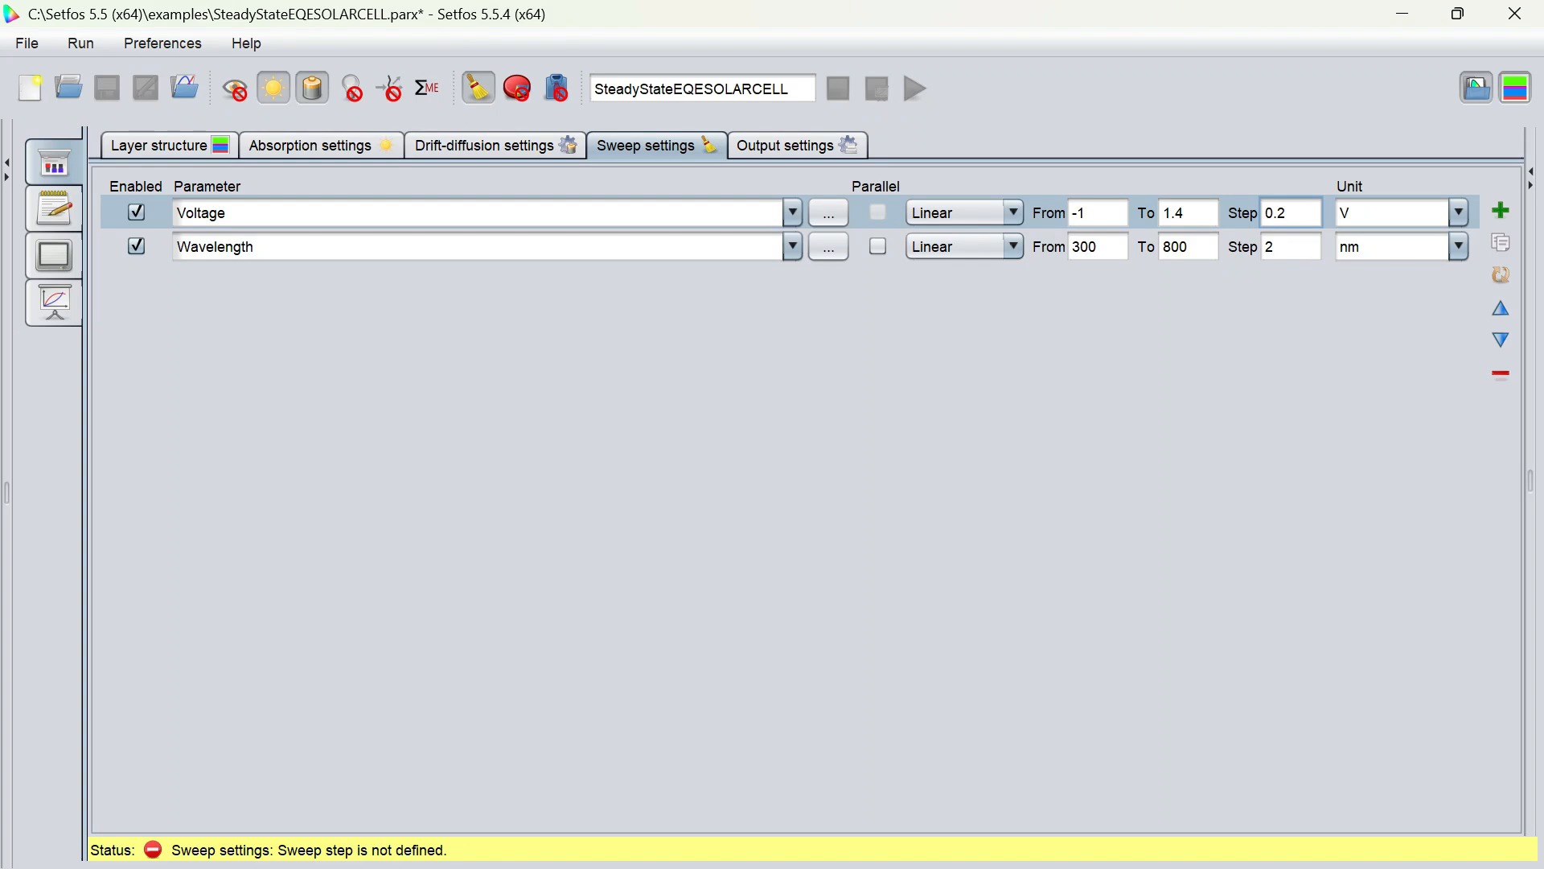
- Review the layer structure, absorption, drift-diffusion, sweep and output settings and the generated simulation script
left_click(234, 145)
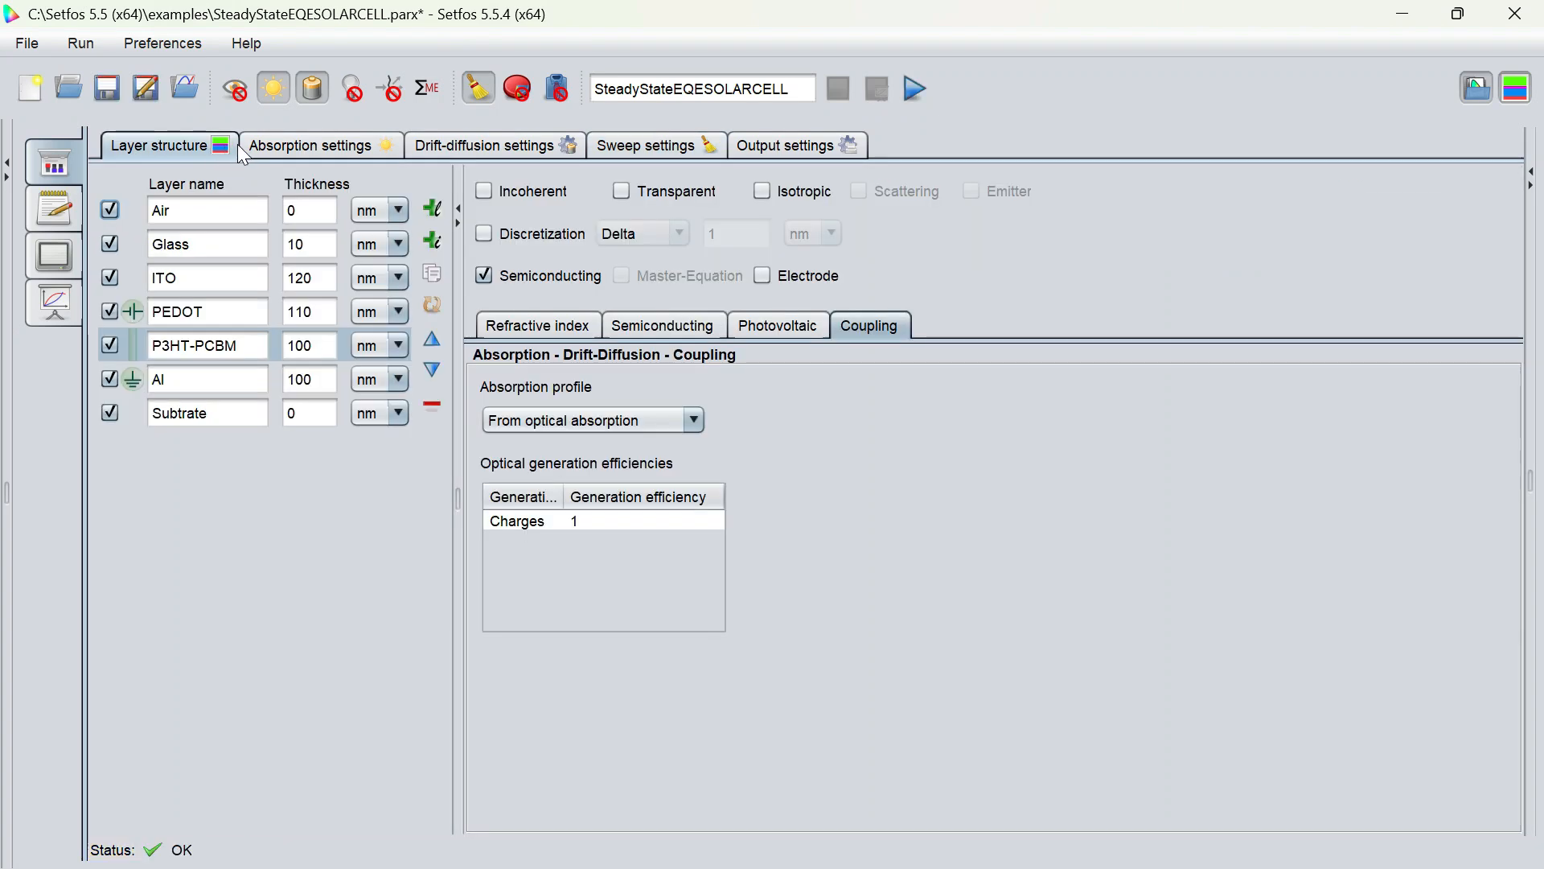
left_click(301, 152)
left_click(559, 155)
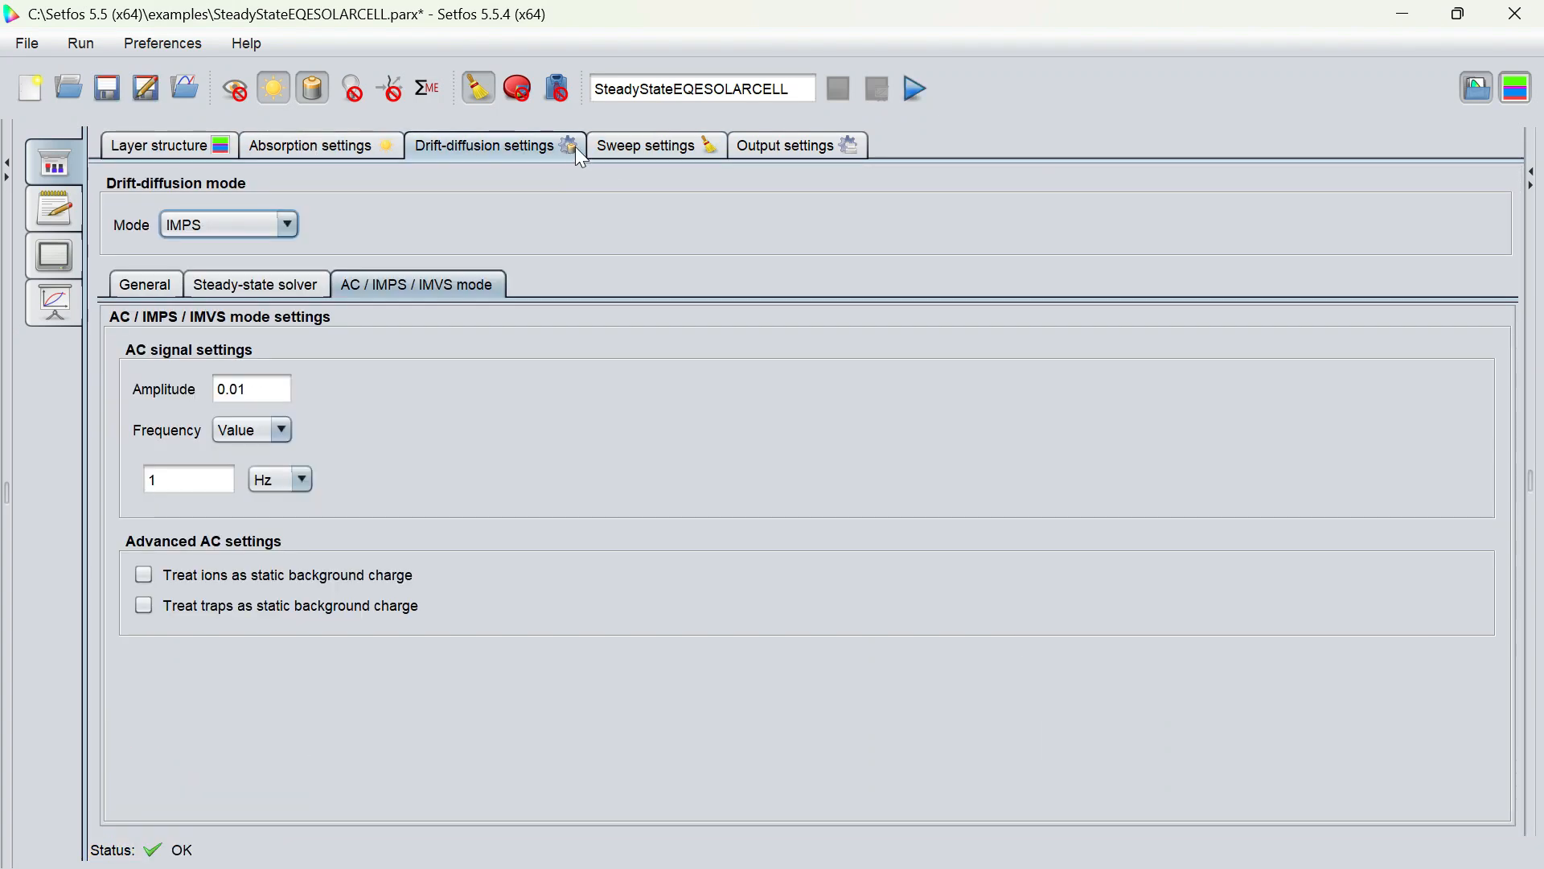
left_click(624, 147)
left_click(808, 147)
left_click(54, 208)
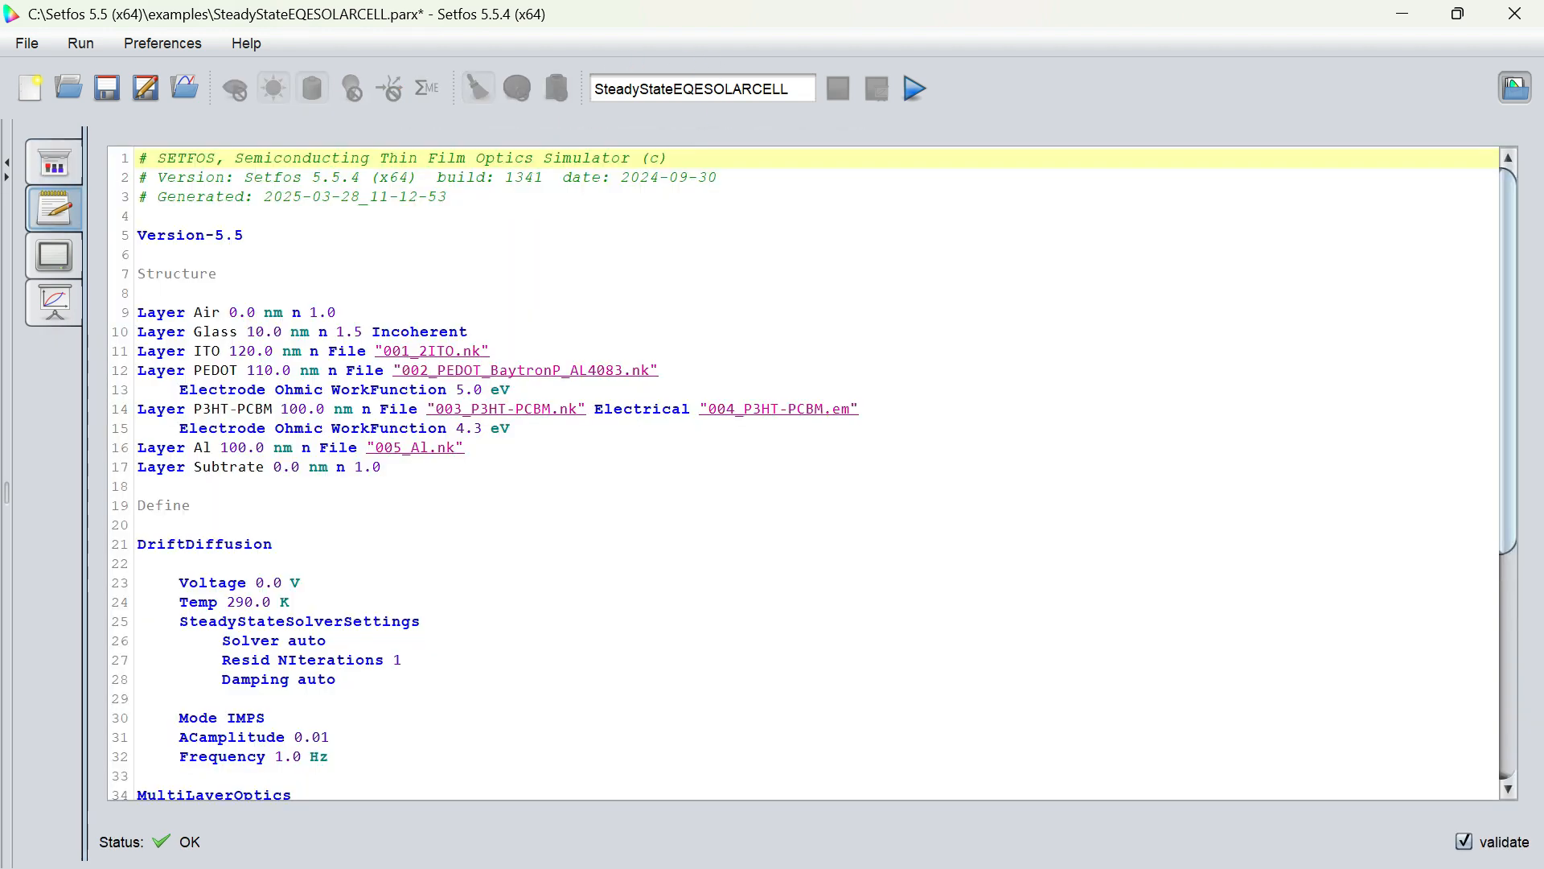
- Rename the simulation MODULATEDACEQESOLARCELL and run it
left_click(674, 89)
key("BackSpace")
key("BackSpace")
key("BackSpace")
key("BackSpace")
key("BackSpace")
key("BackSpace")
key("BackSpace")
key("BackSpace")
key("BackSpace")
key("BackSpace")
key("BackSpace")
type("MODULATEDACEQESOLARCEL")
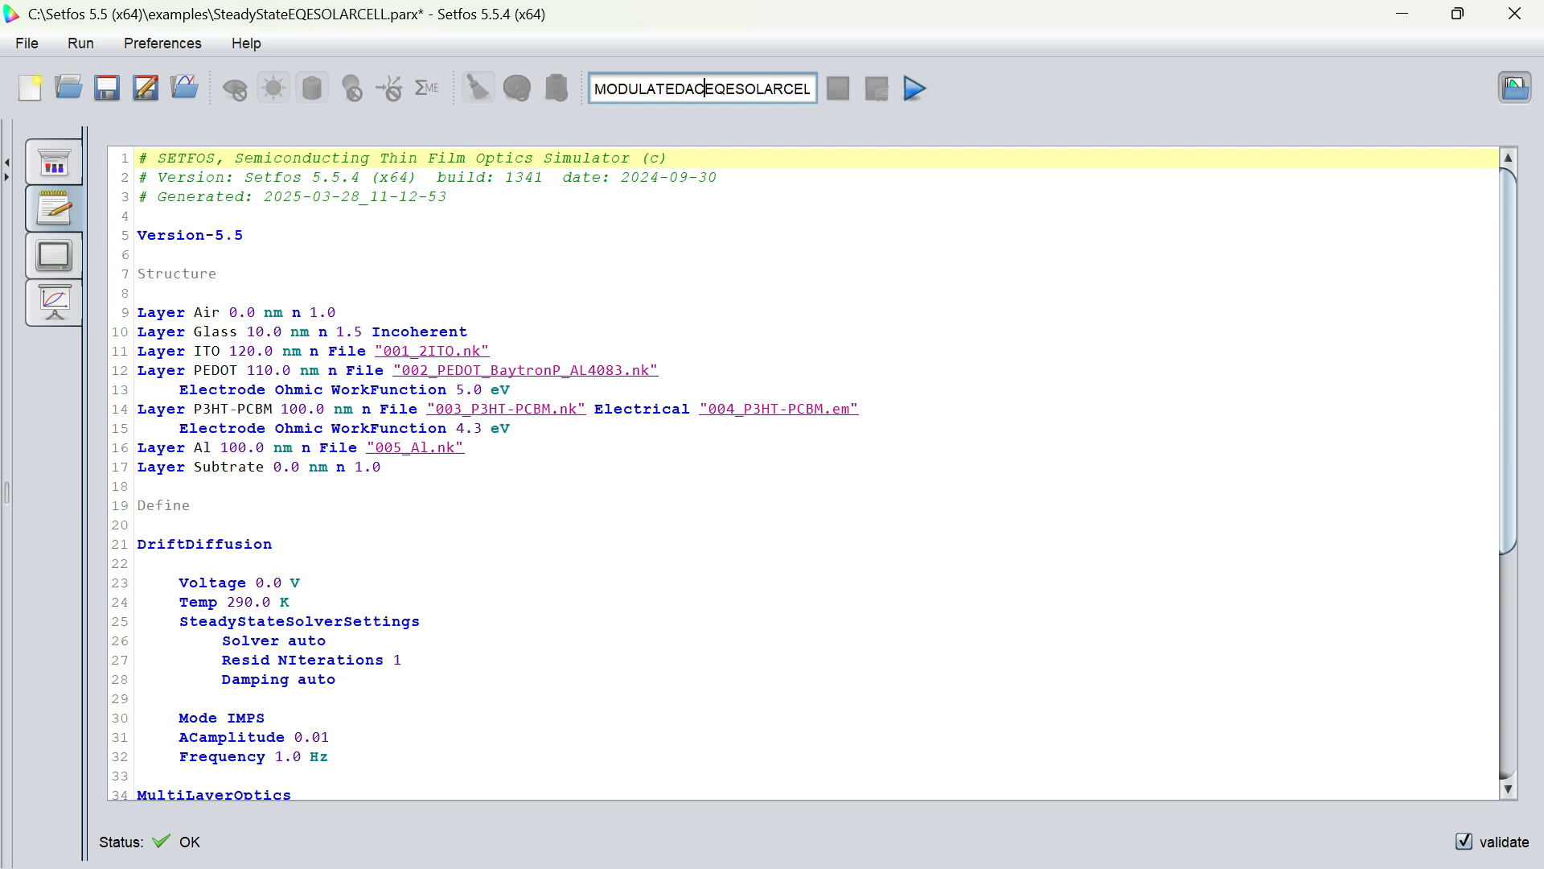
left_click(54, 163)
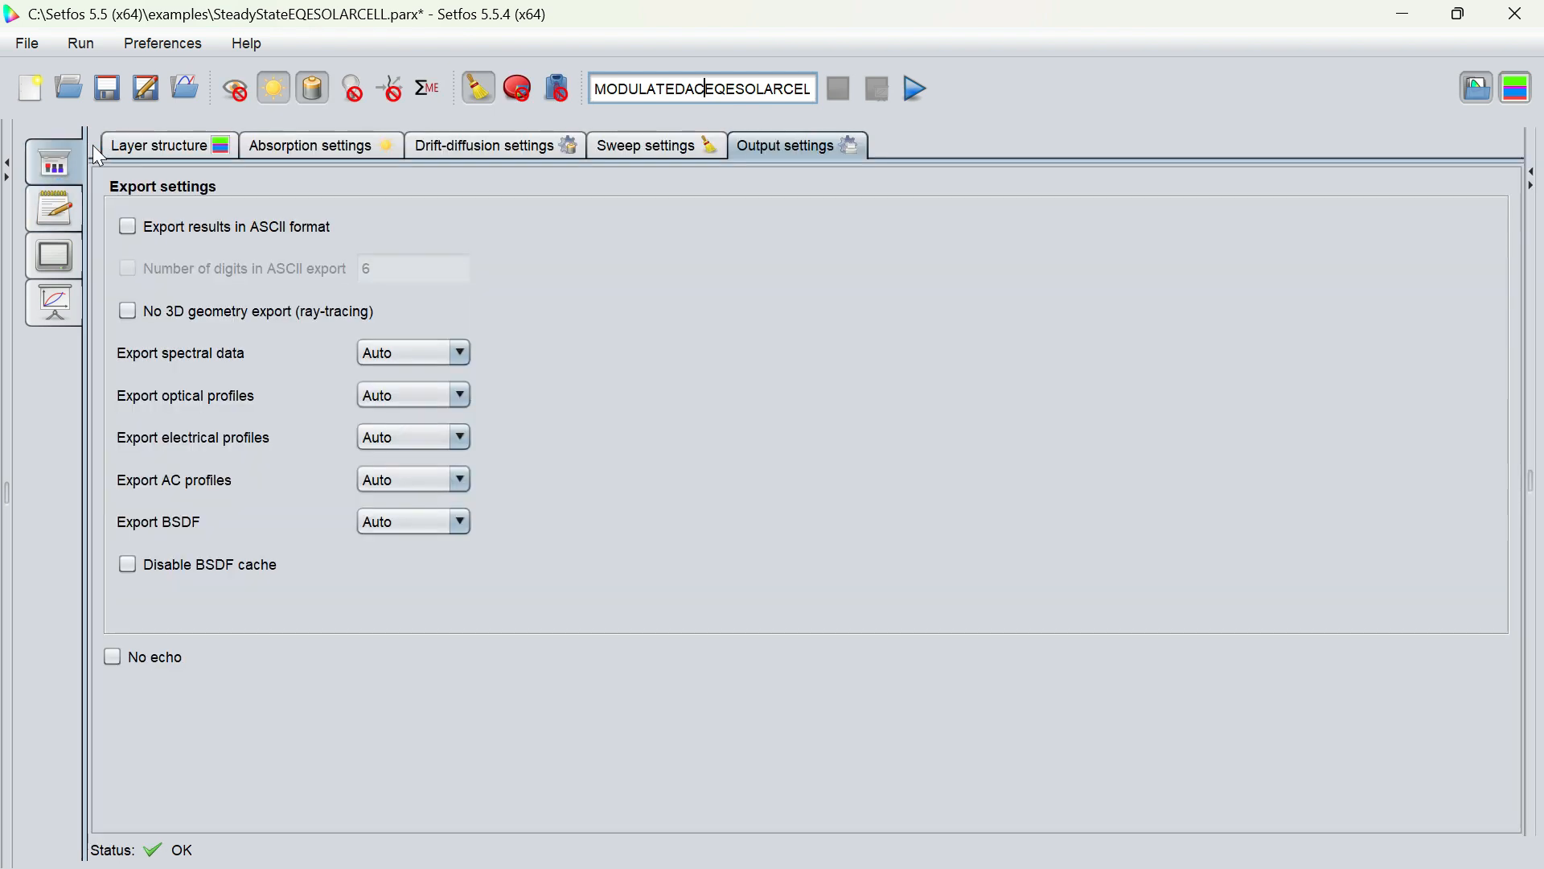
left_click(910, 88)
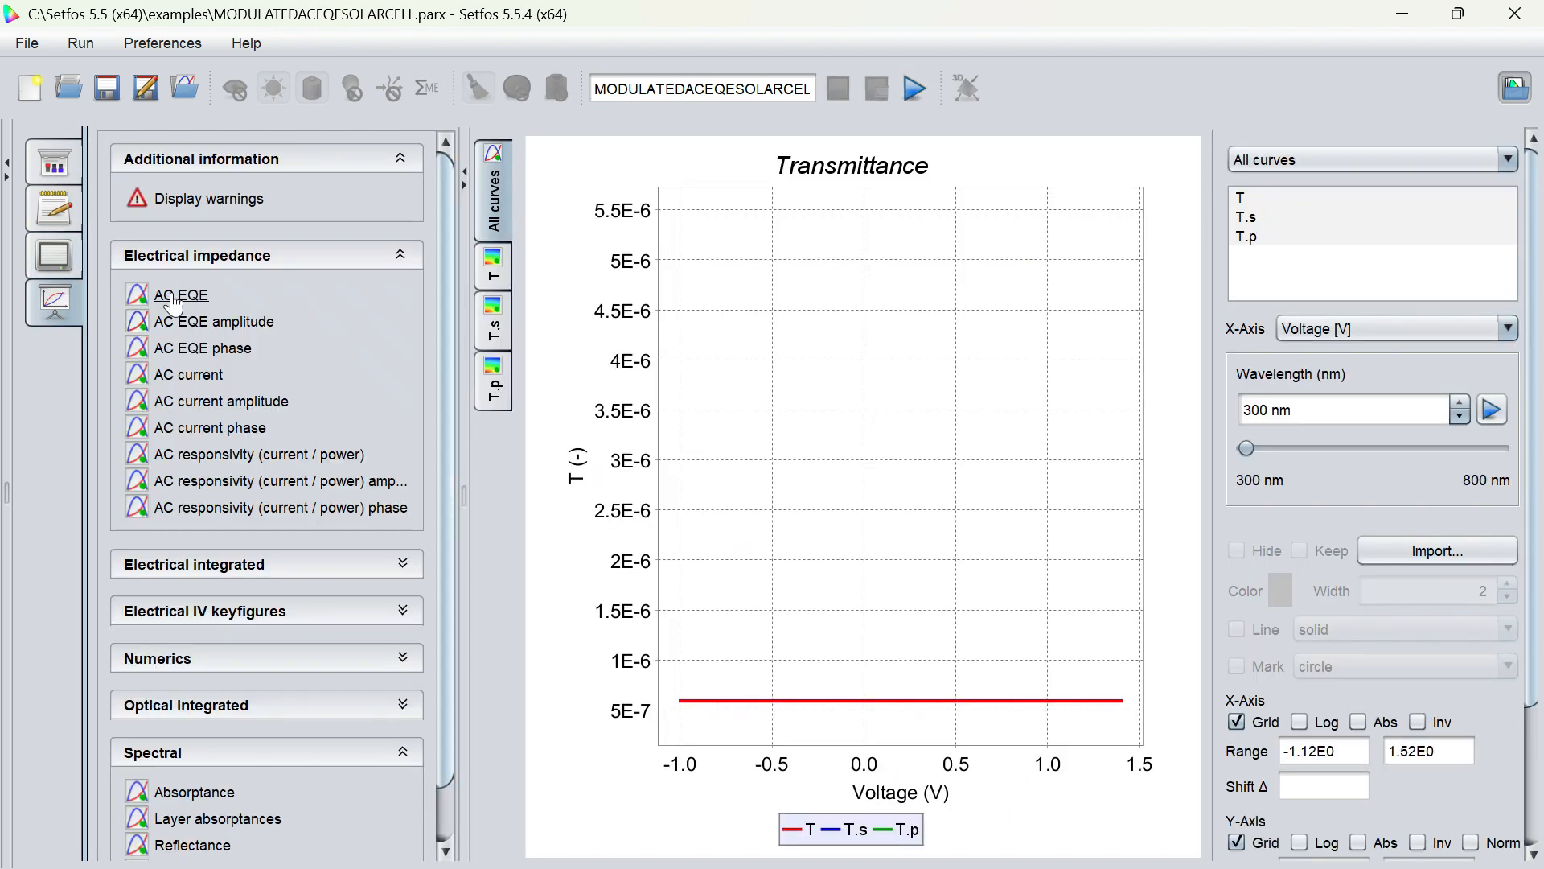
- Inspect the AC EQE, AC EQE amplitude and AC EQE phase plots of the modulated simulation
left_click(174, 298)
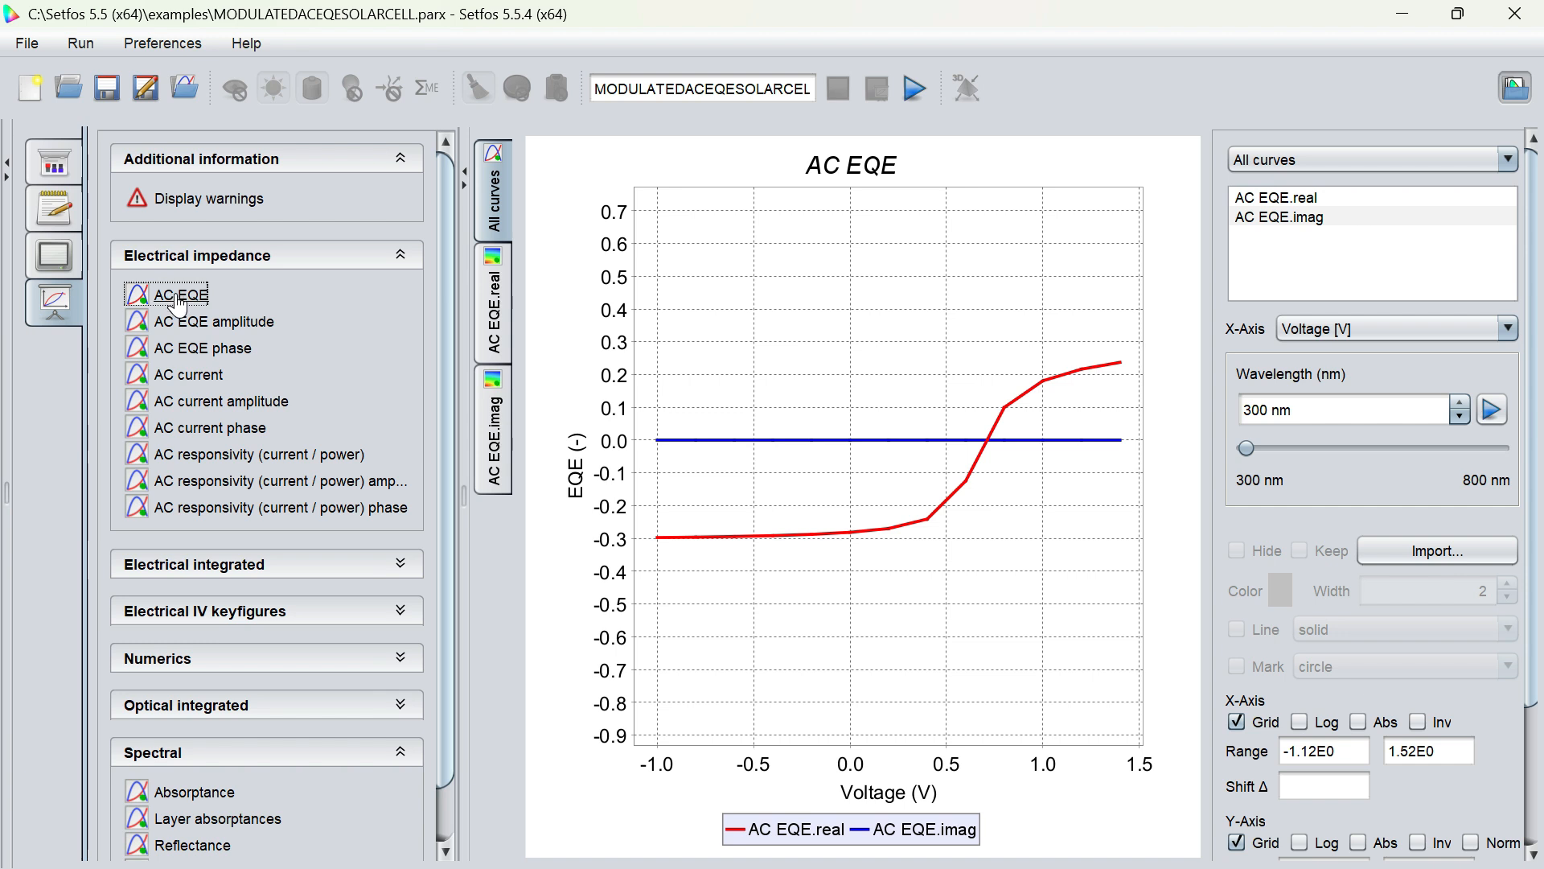
left_click(181, 323)
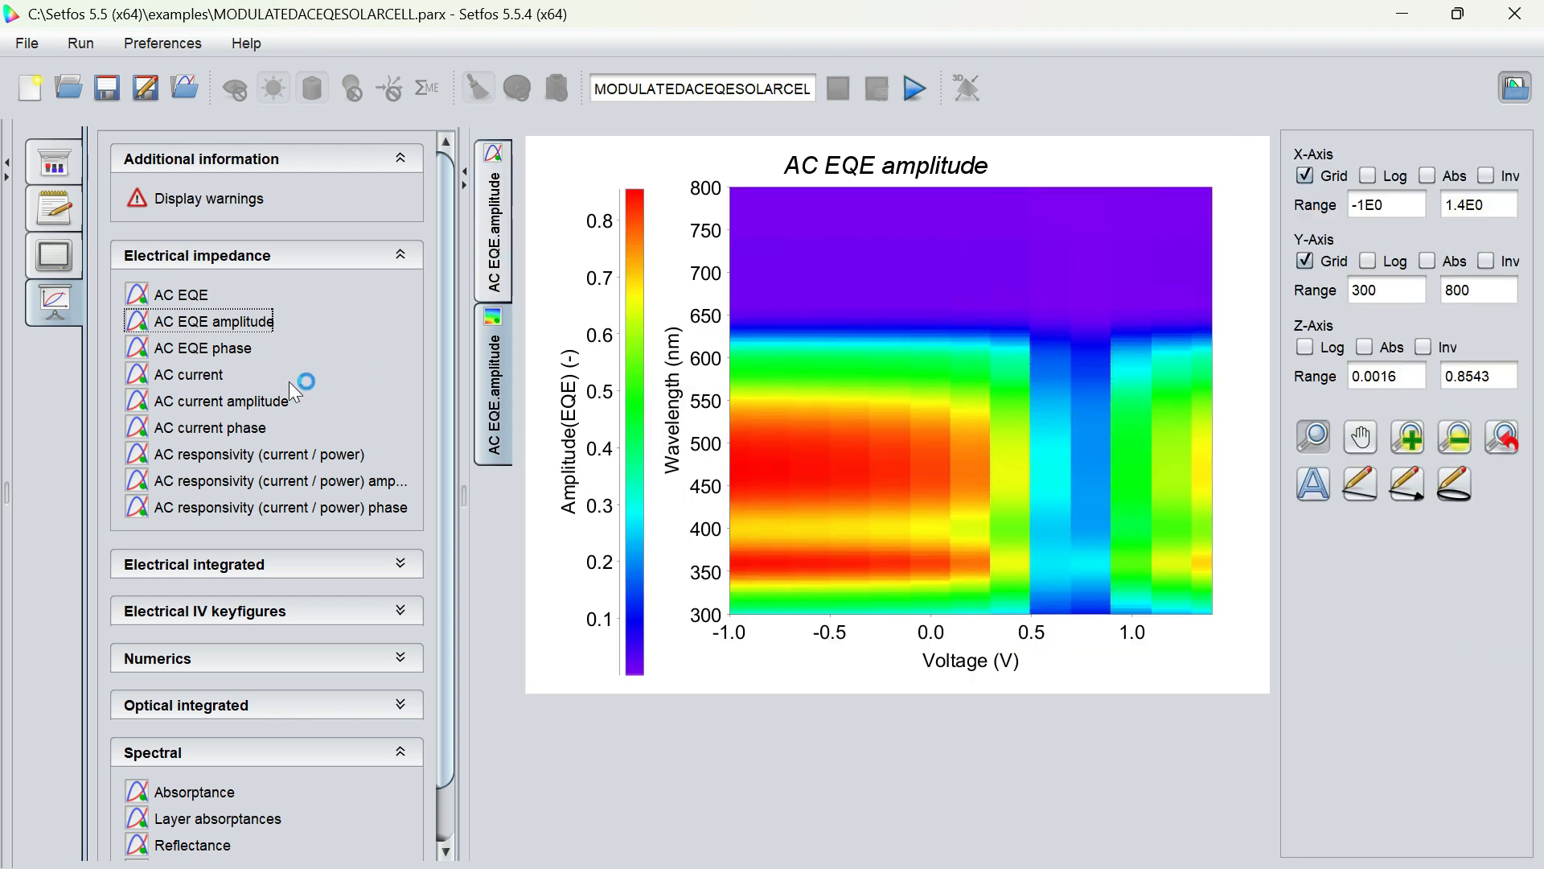
left_click(203, 349)
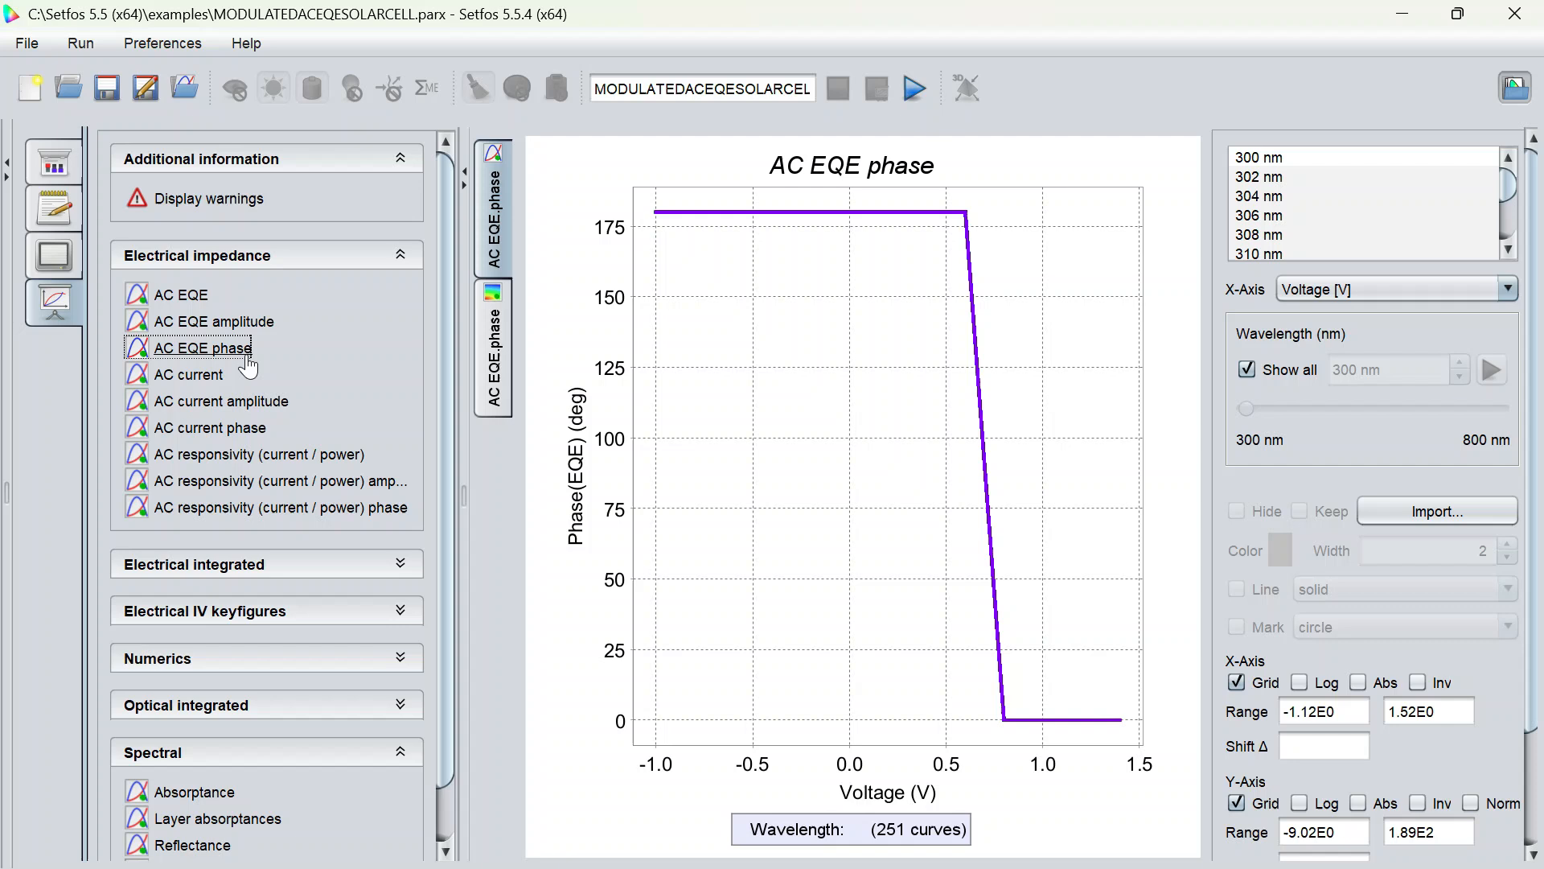
- Inspect the AC current curves, its real and imaginary colour maps, and the AC current amplitude and phase plots
left_click(233, 374)
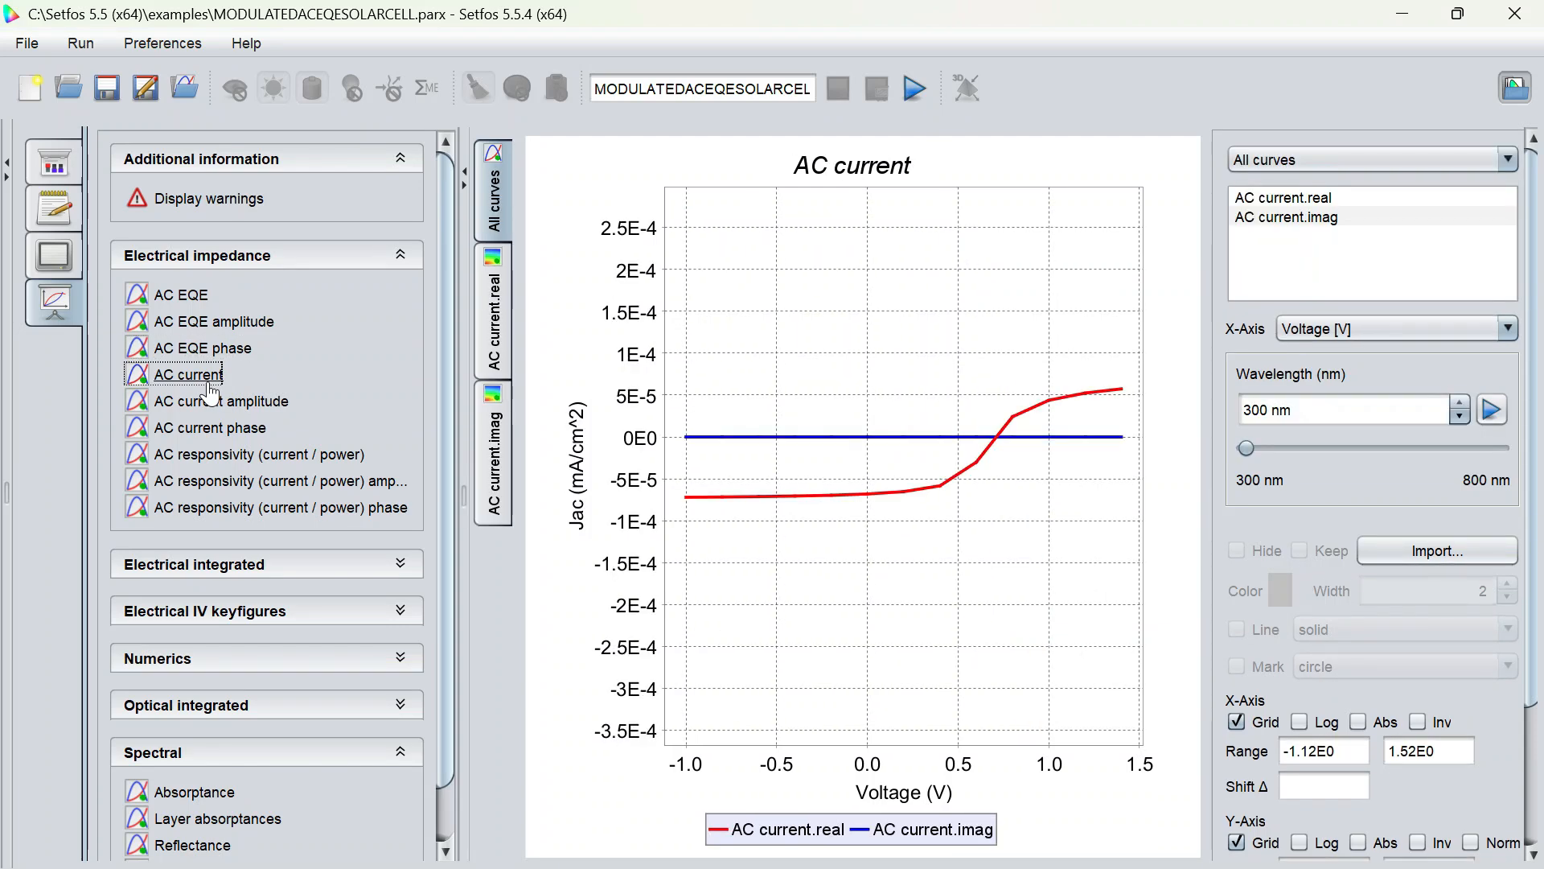
left_click(494, 322)
left_click(502, 469)
left_click(233, 402)
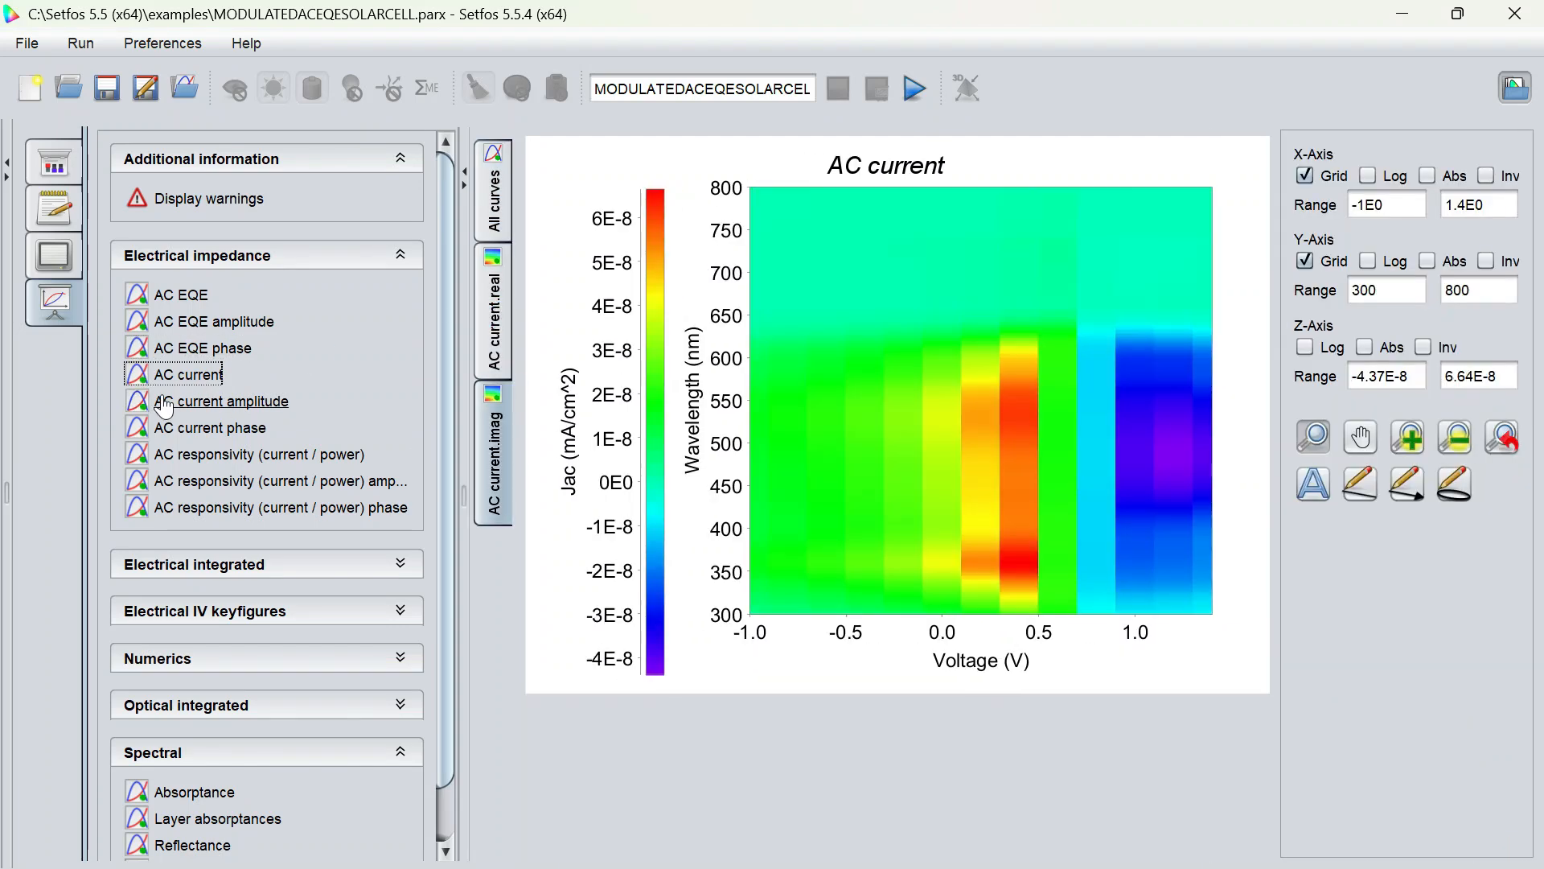
left_click(244, 435)
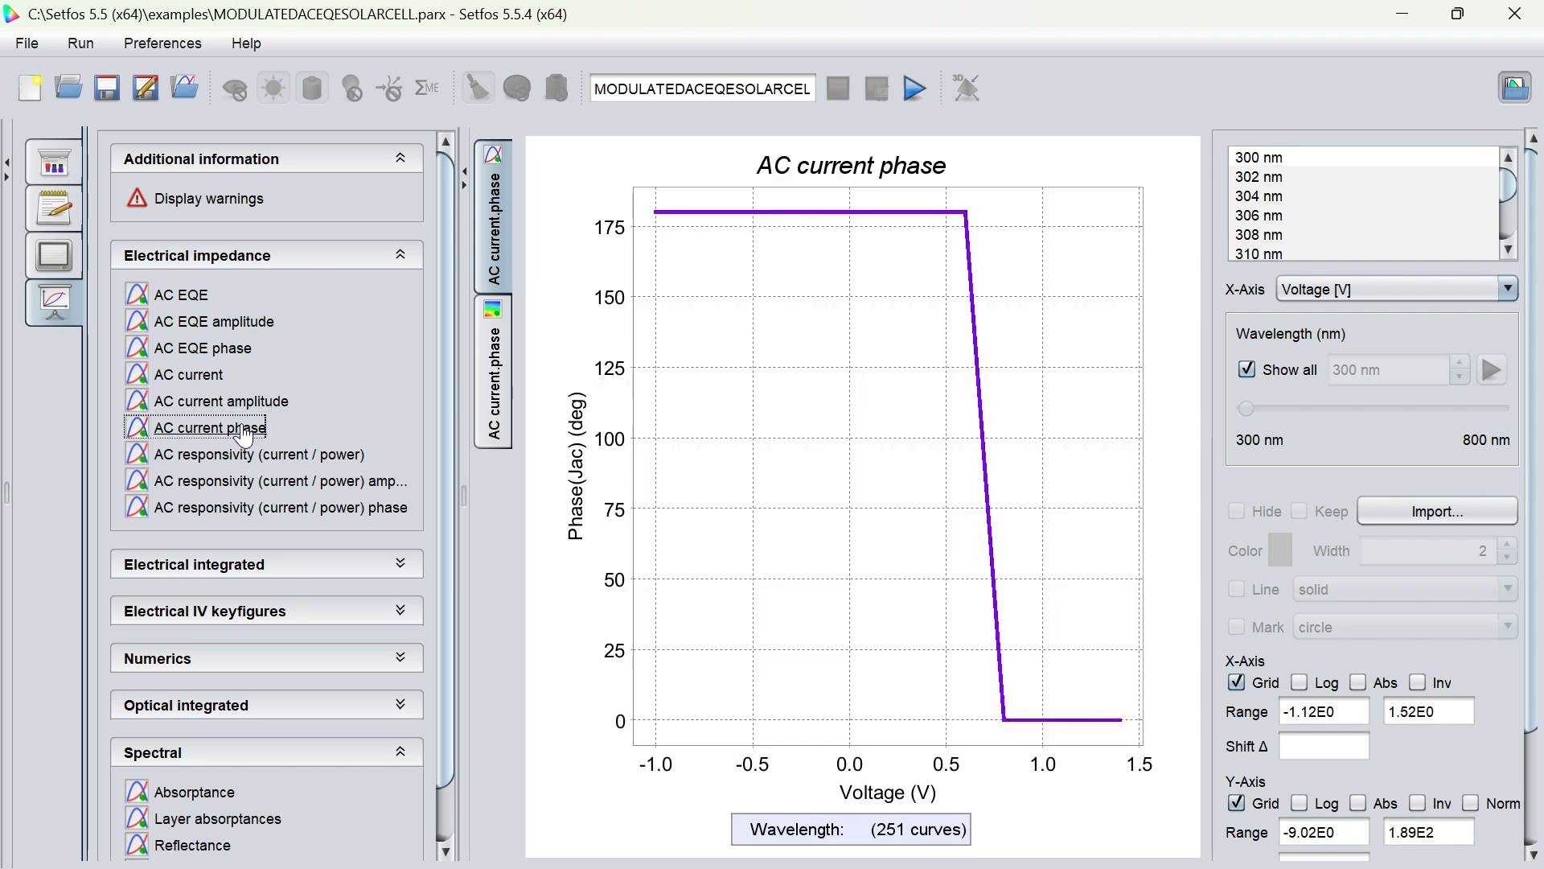
- Review the AC responsivity (current / power) results together with their amplitude and phase
left_click(248, 453)
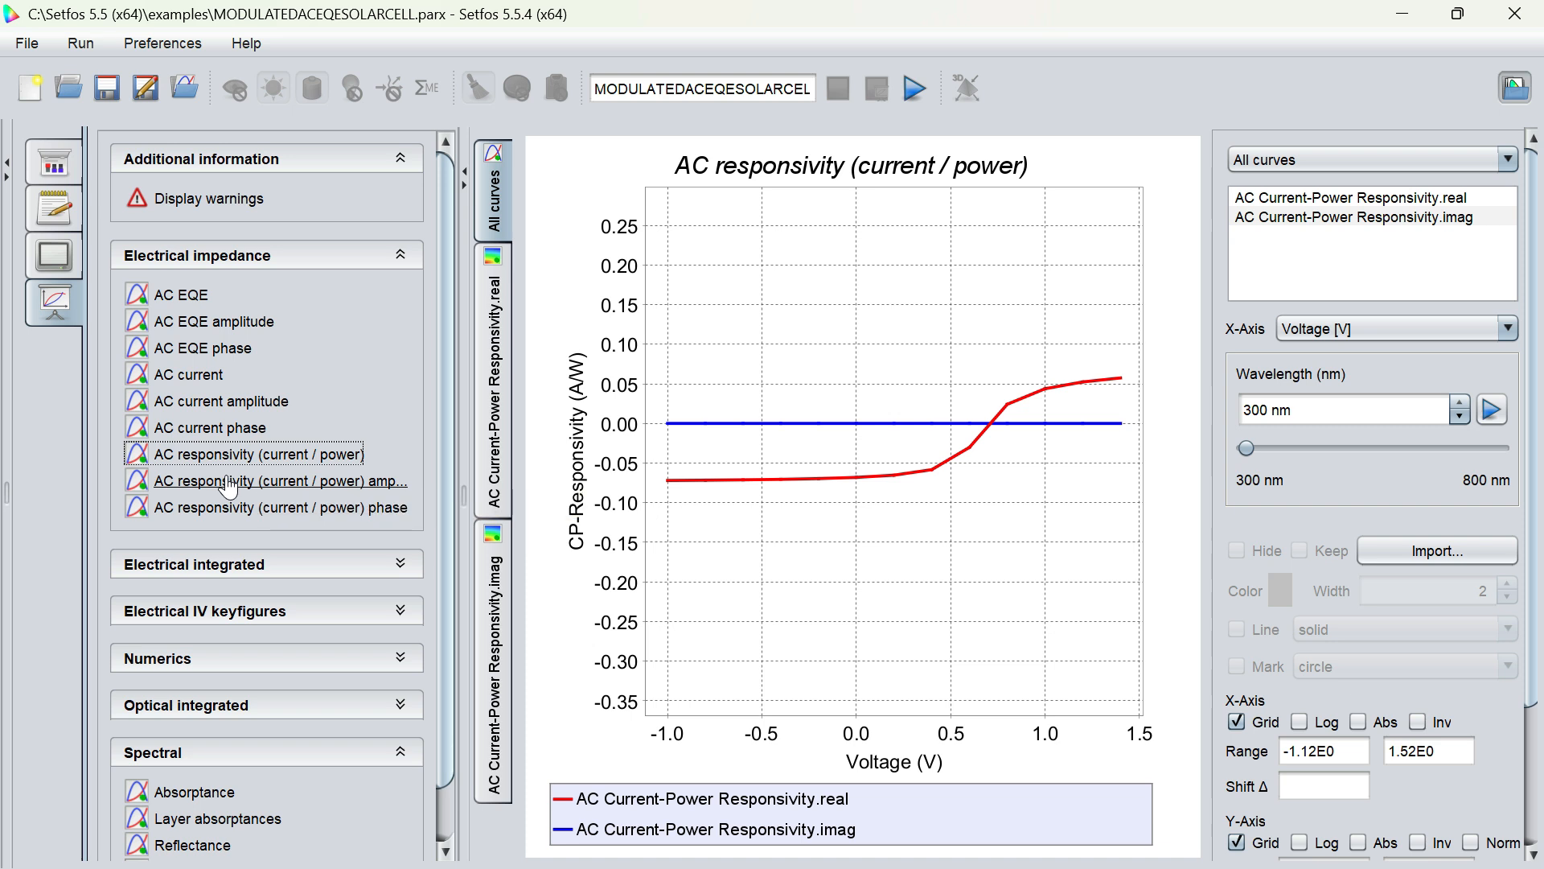
left_click(229, 481)
left_click(229, 507)
- View the built-in voltage and current balance results, enlarging the low-value region of the current balance curves
left_click(197, 564)
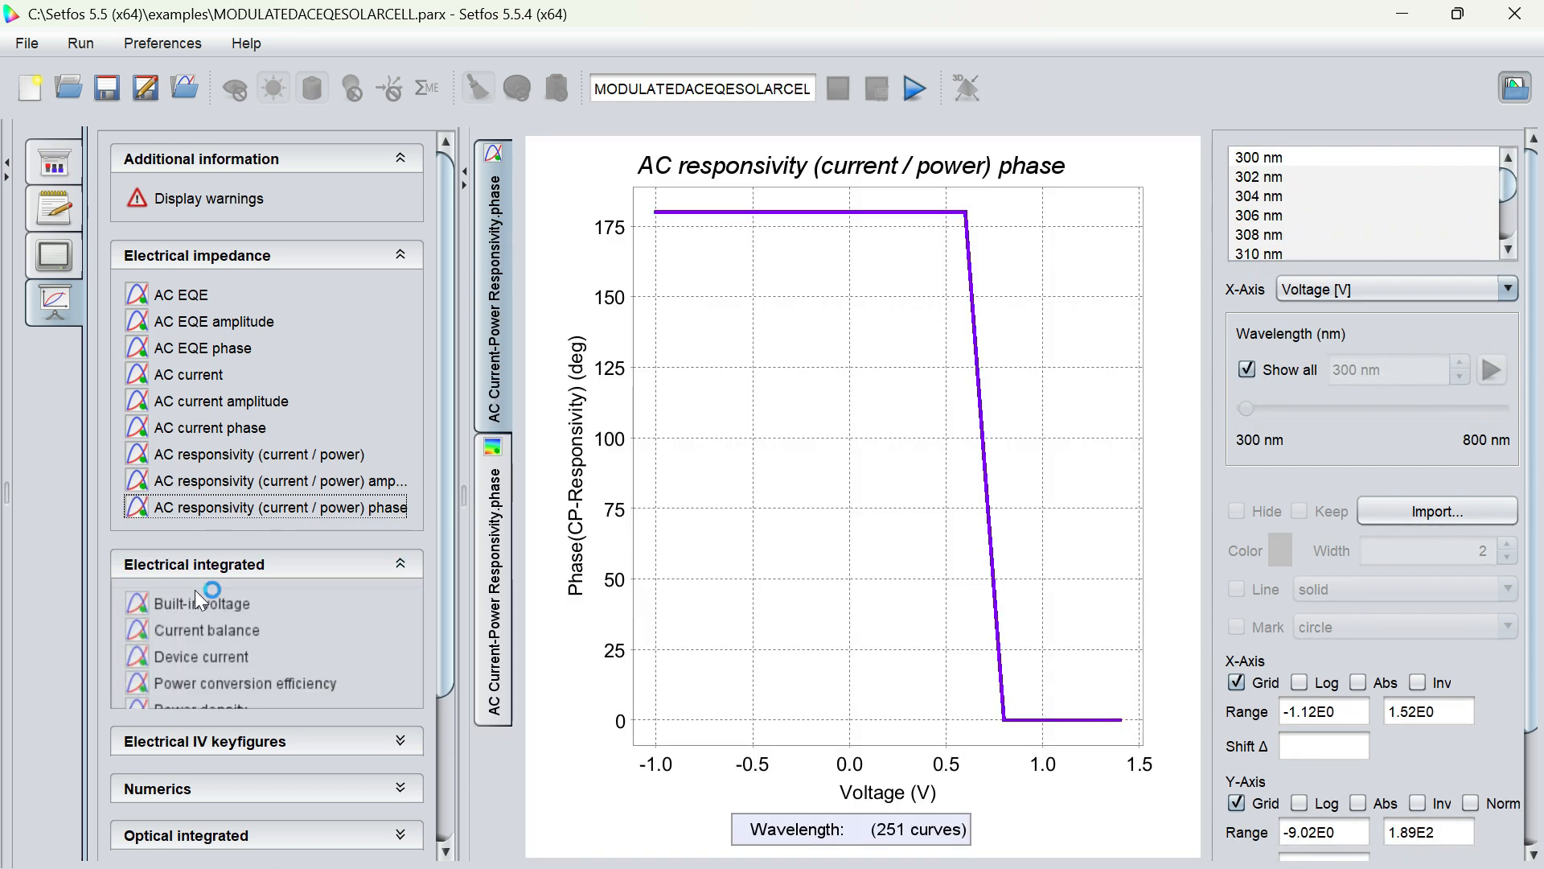
left_click(198, 603)
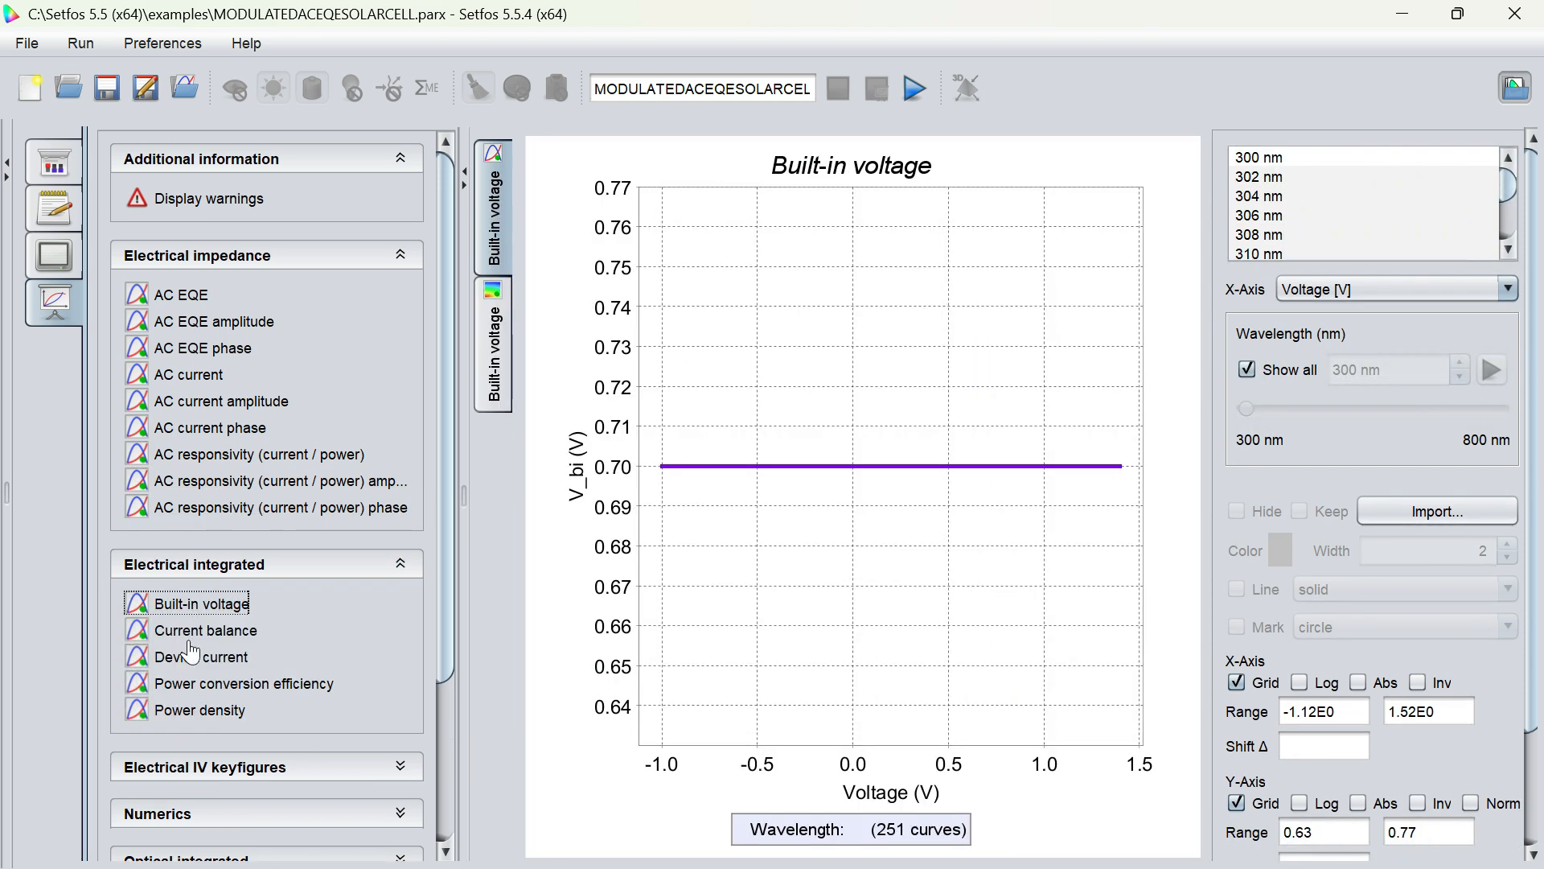
left_click(190, 640)
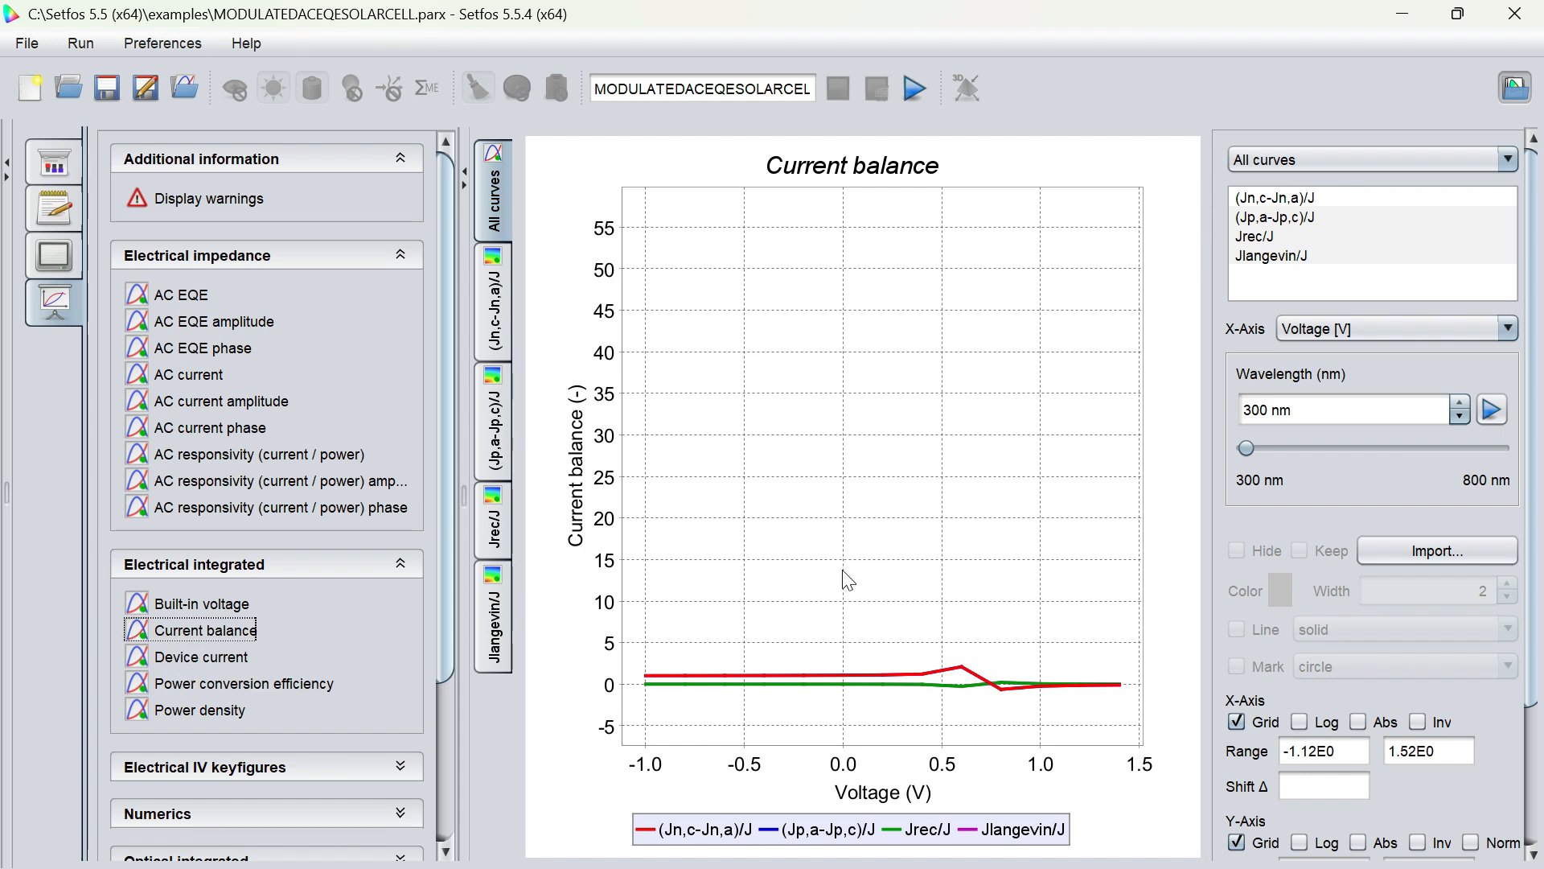
left_click_drag(785, 675, 976, 727)
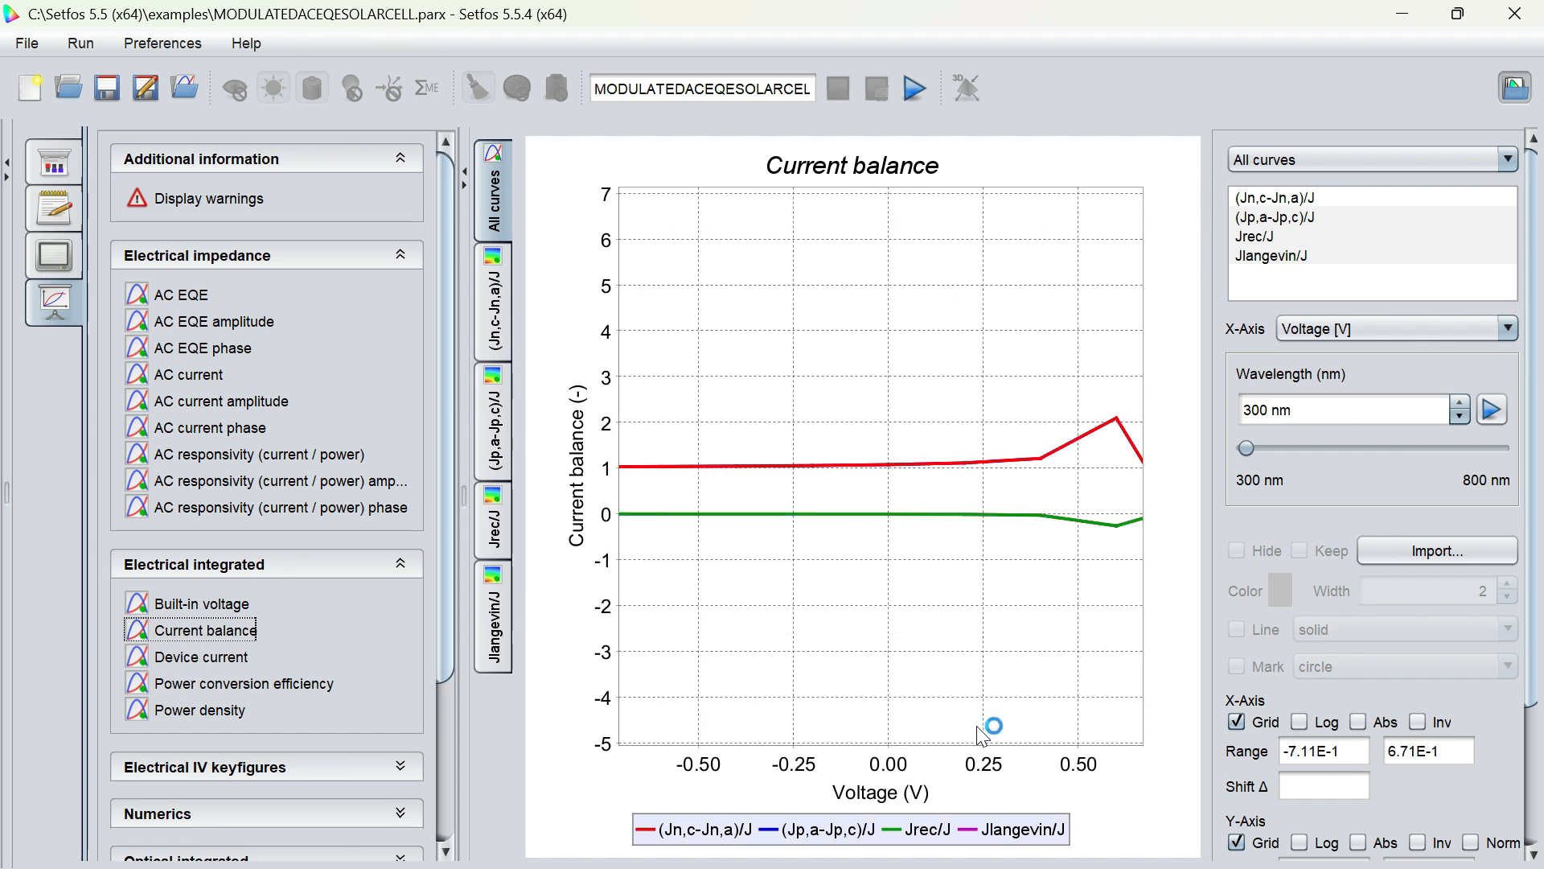
- Examine the device current curves up close and plot them against Wavelength [nm]
left_click(201, 665)
left_click_drag(936, 483, 945, 508)
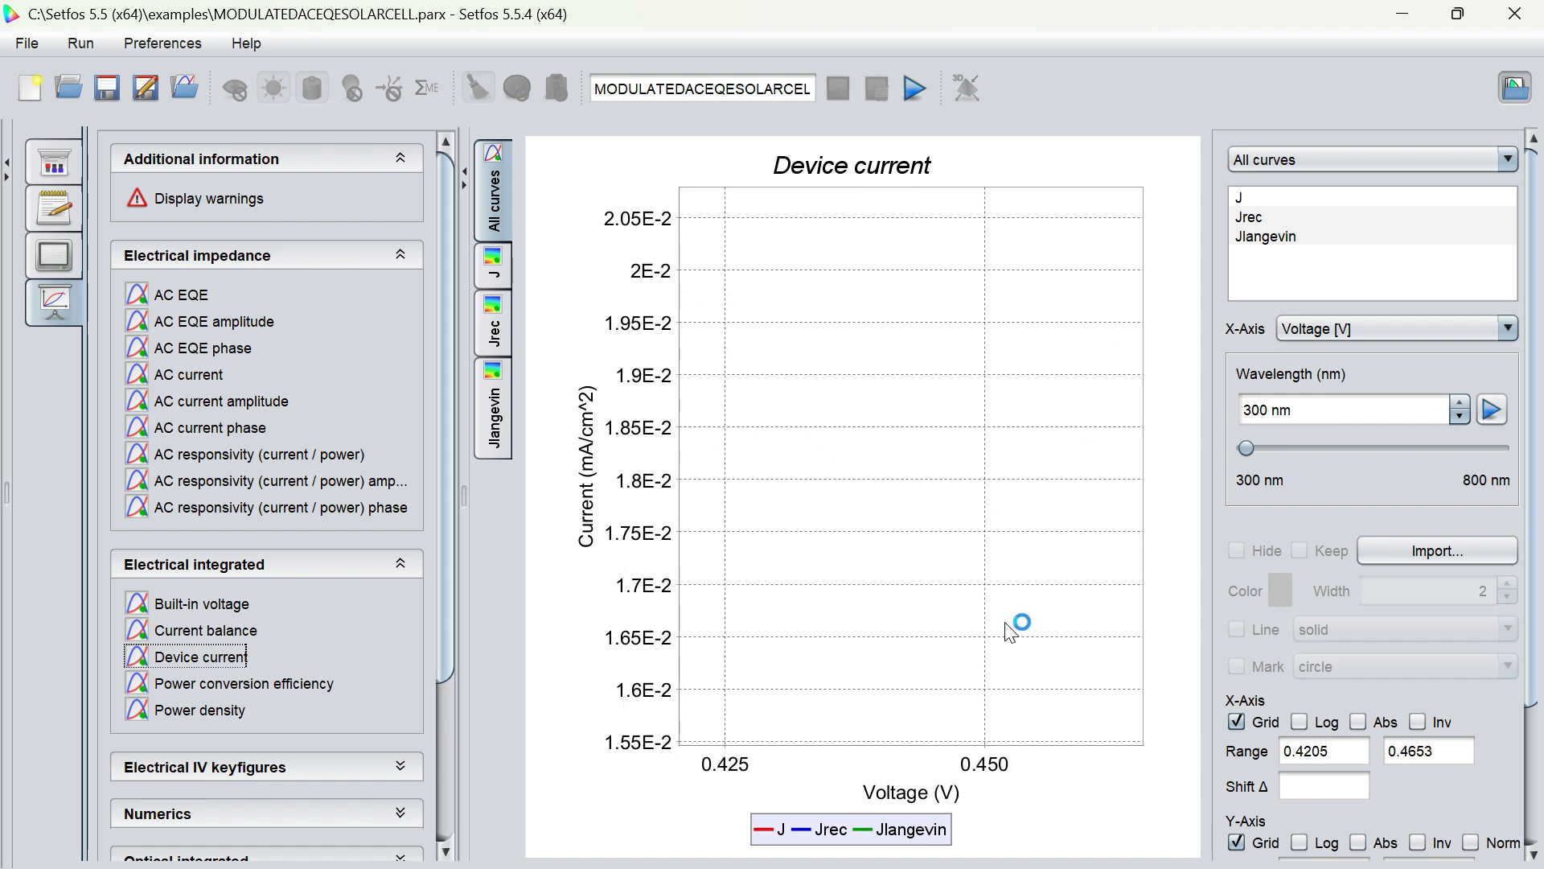
left_click_drag(1007, 625, 977, 580)
left_click(1312, 331)
left_click(1337, 355)
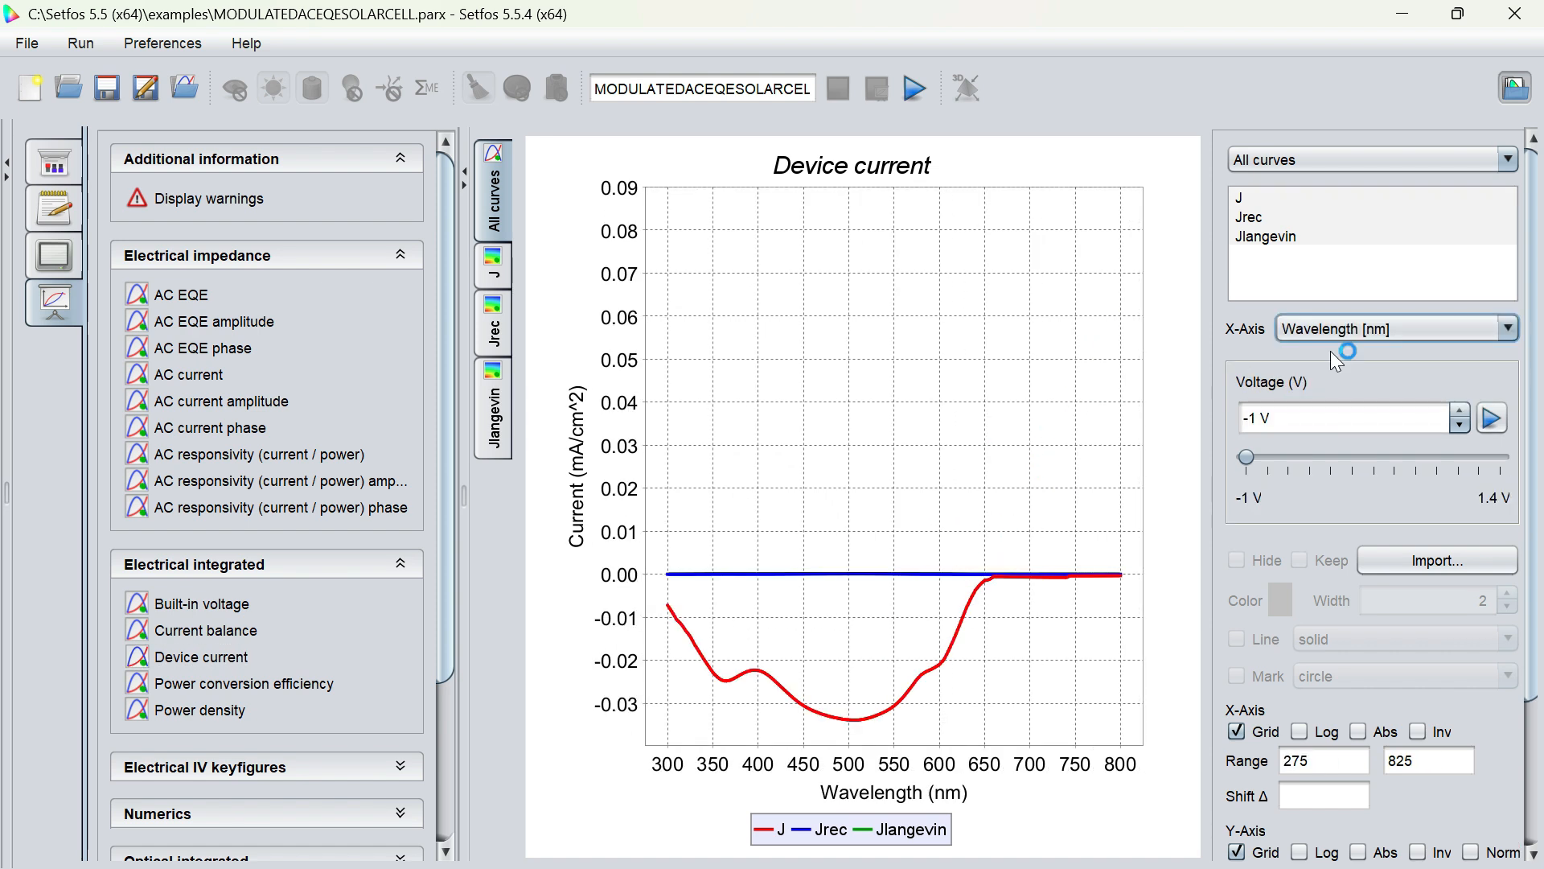
- Examine power conversion efficiency against wavelength while animating the voltage, return its x-axis to Voltage [V], and view power density
left_click(246, 683)
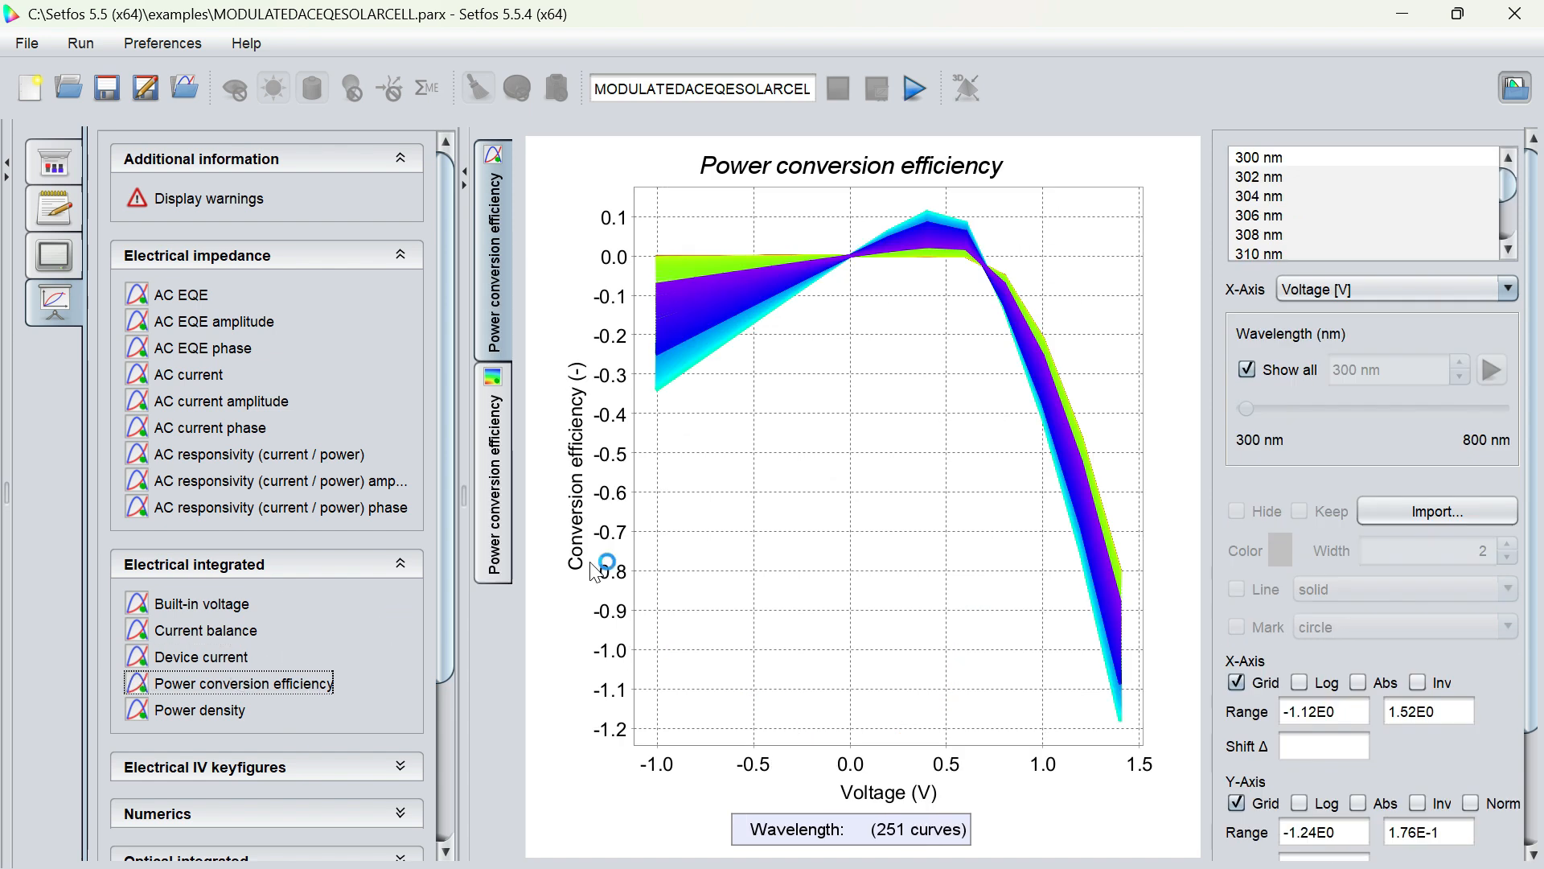
left_click(1316, 288)
left_click(1320, 315)
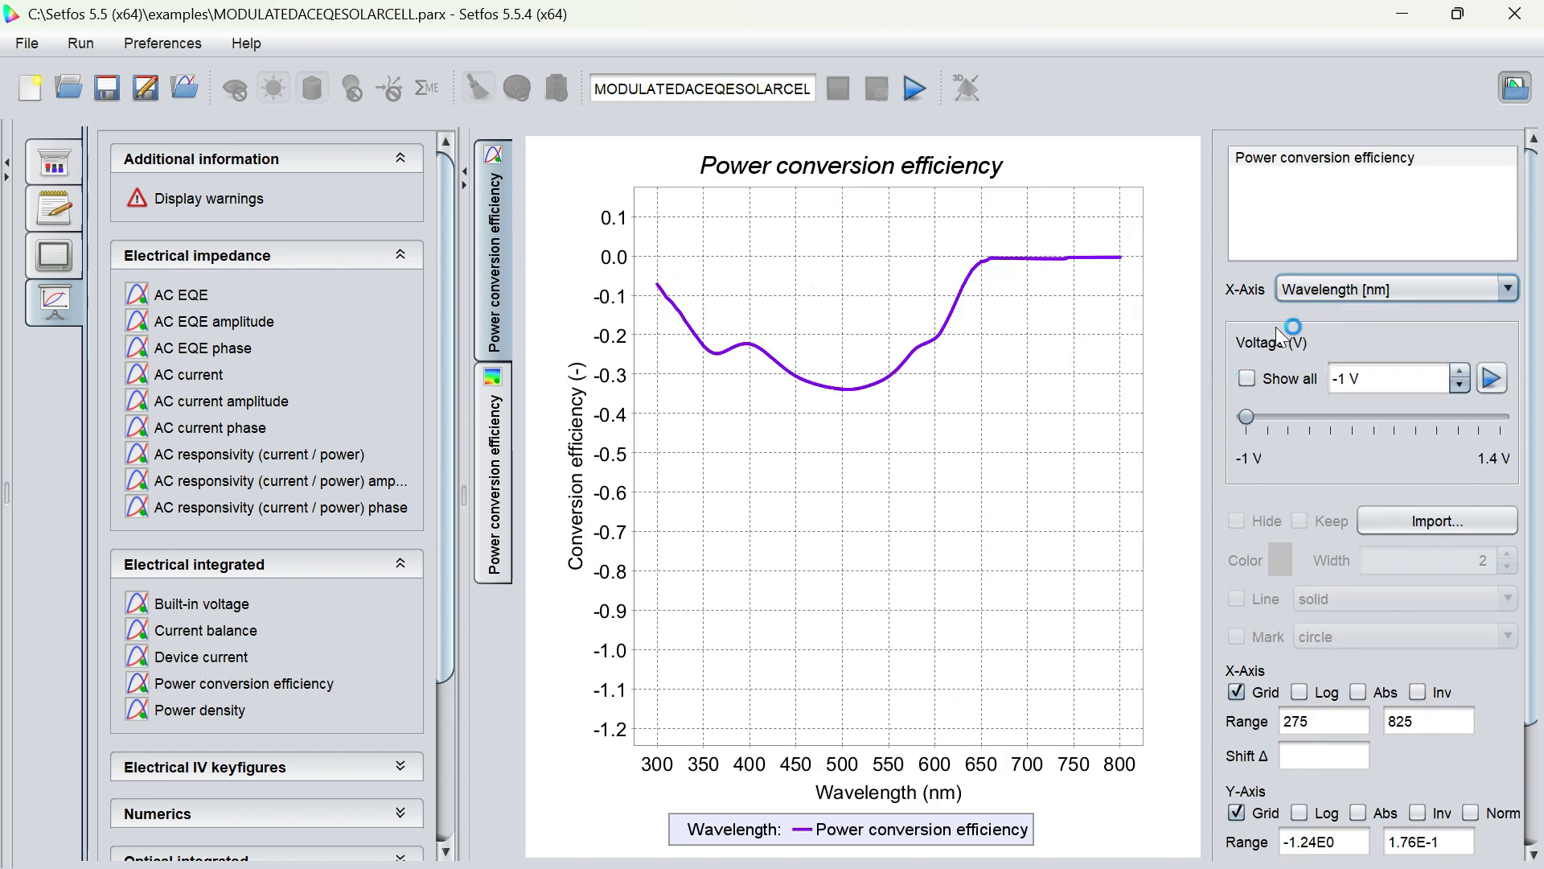
left_click(1501, 383)
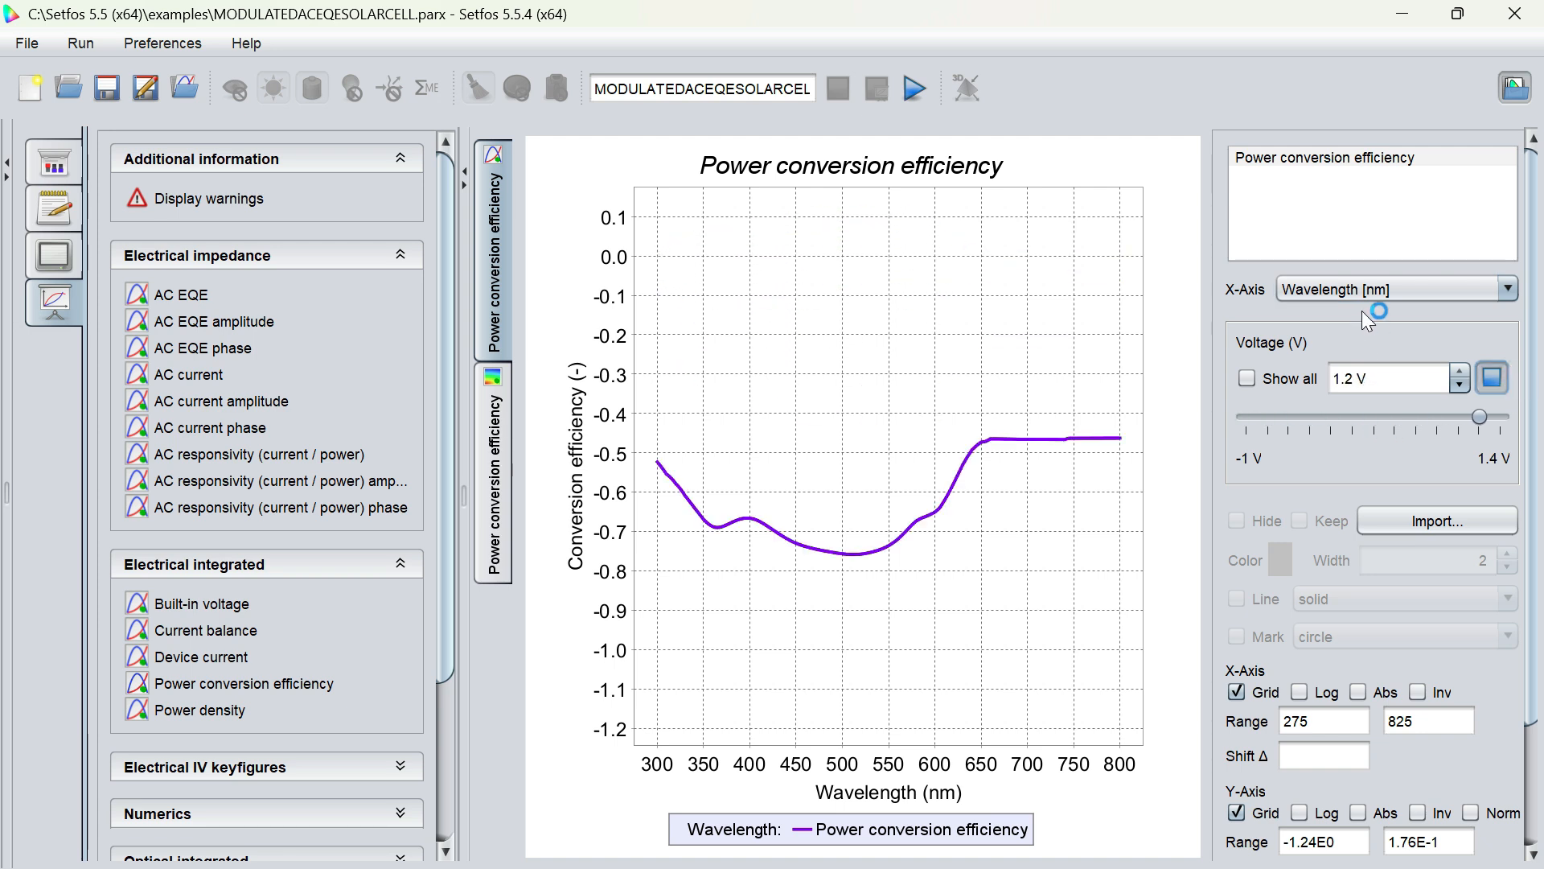
left_click(1360, 290)
left_click(1345, 340)
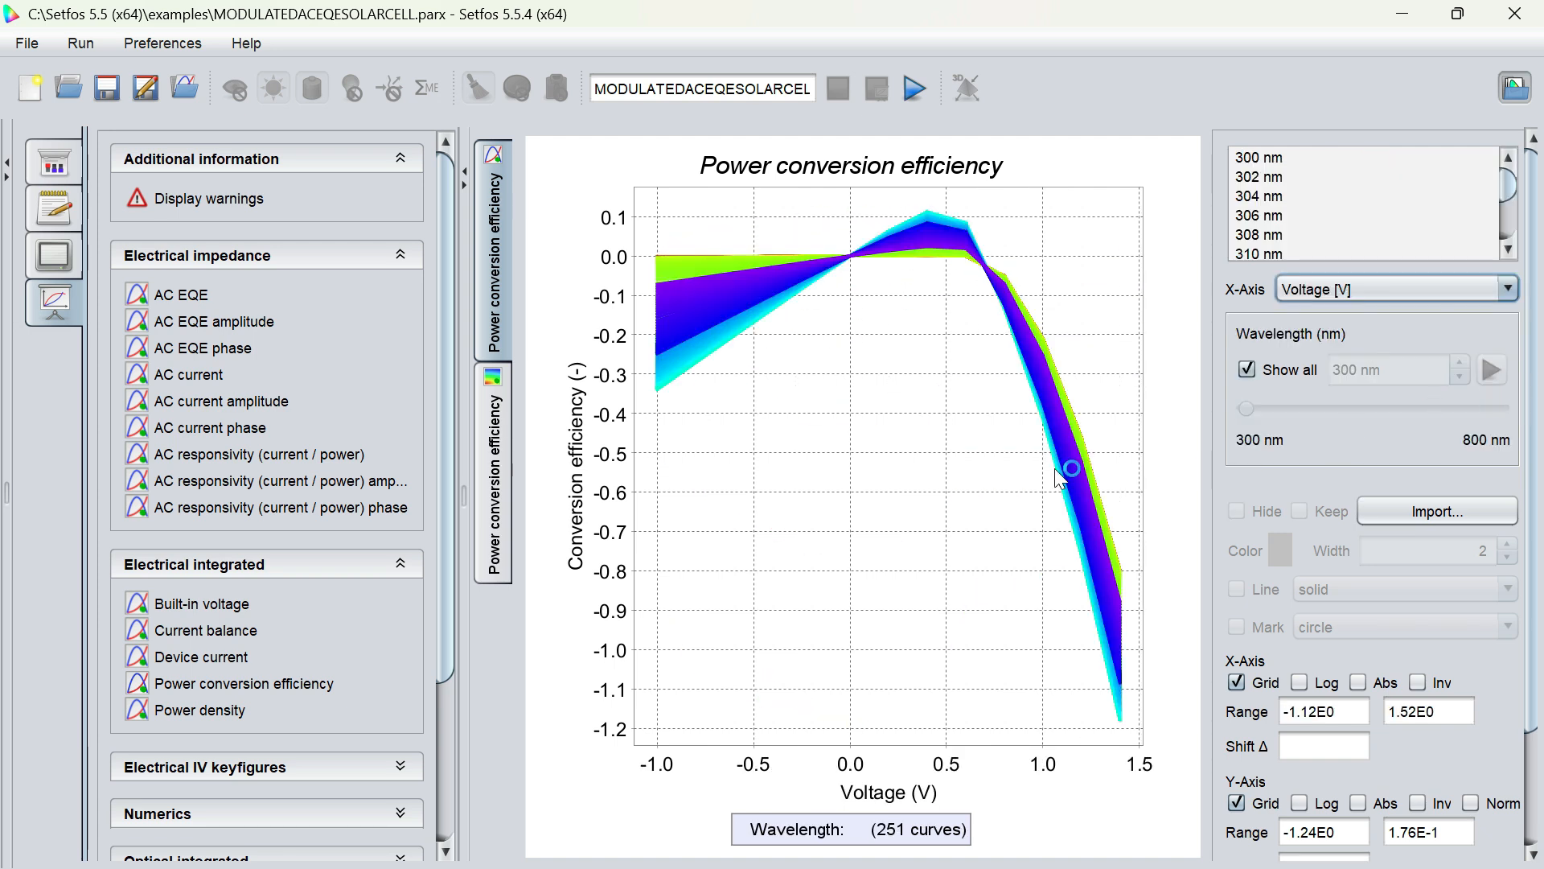
left_click(207, 711)
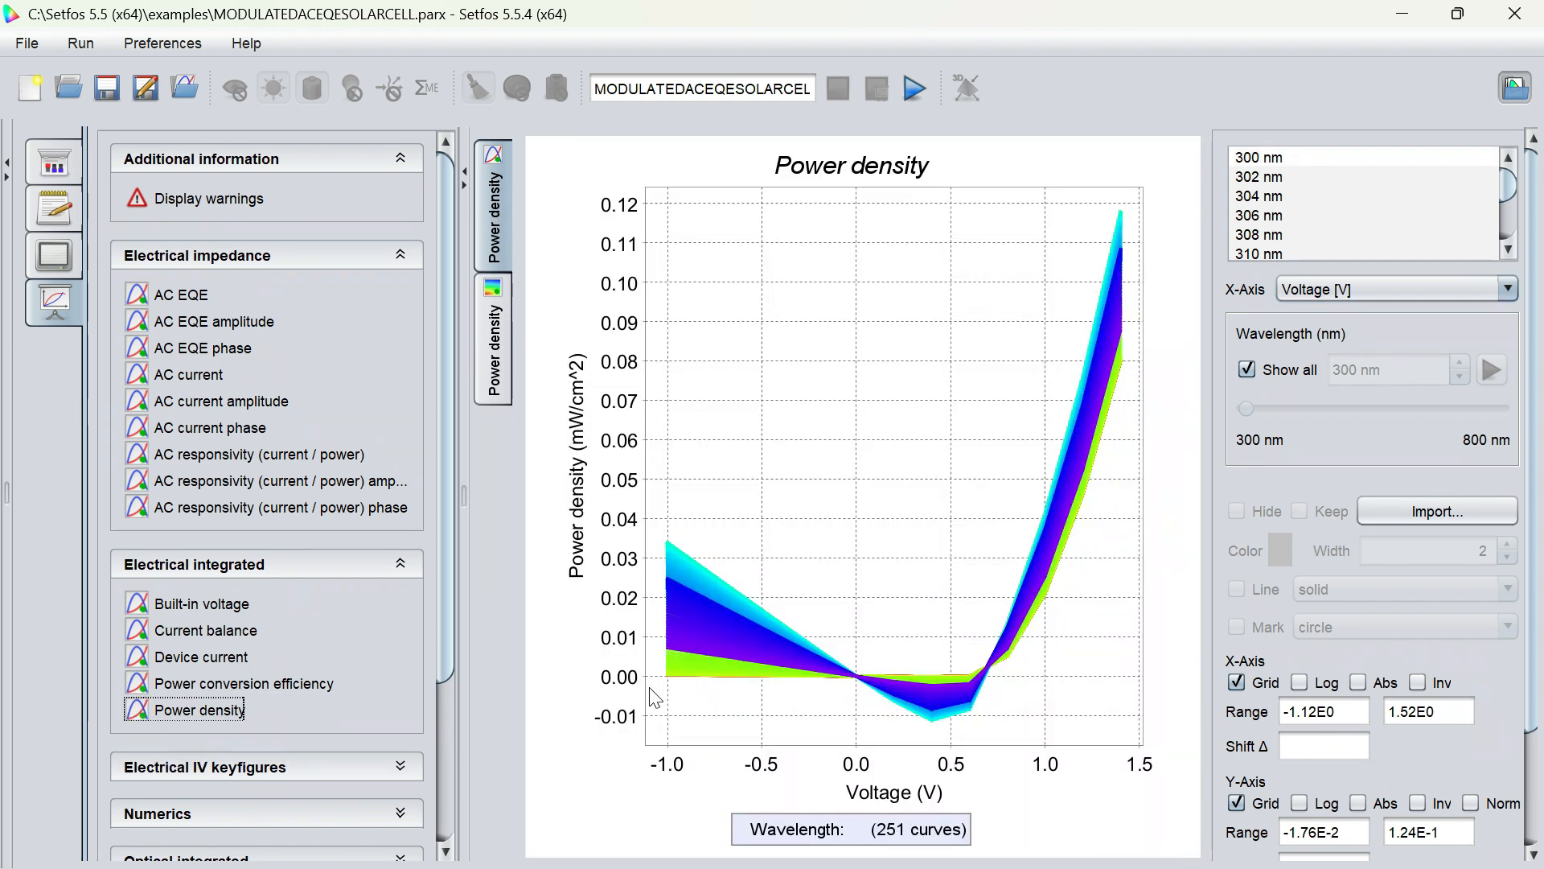
- Review the IV keyfigure plots for current at max power density, fill factor, open circuit voltage and short circuit current
scroll(384, 736, "down", 3)
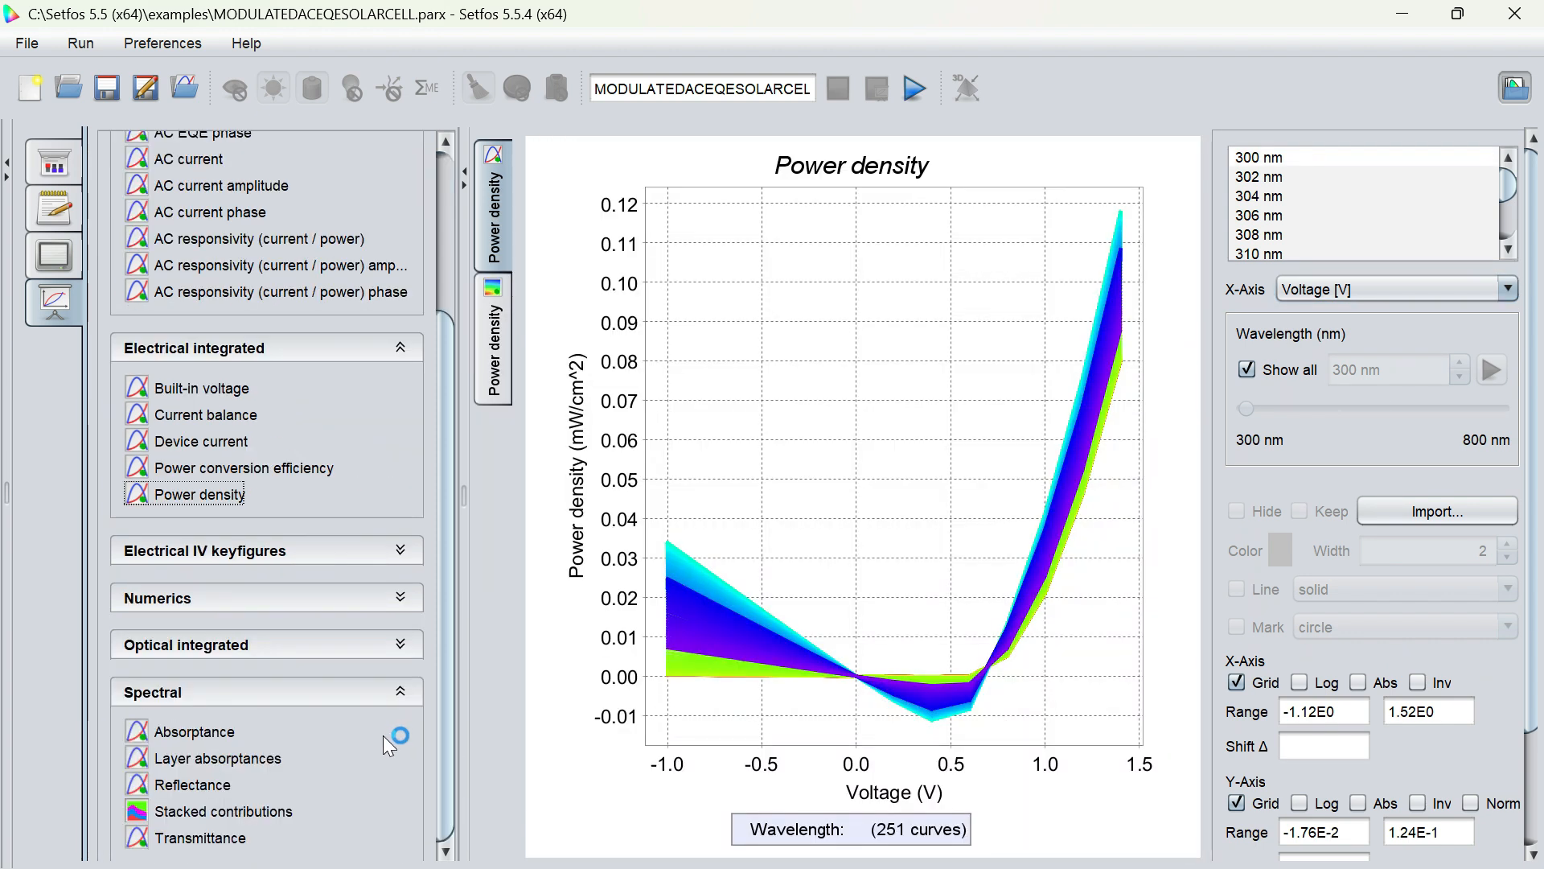
left_click(221, 568)
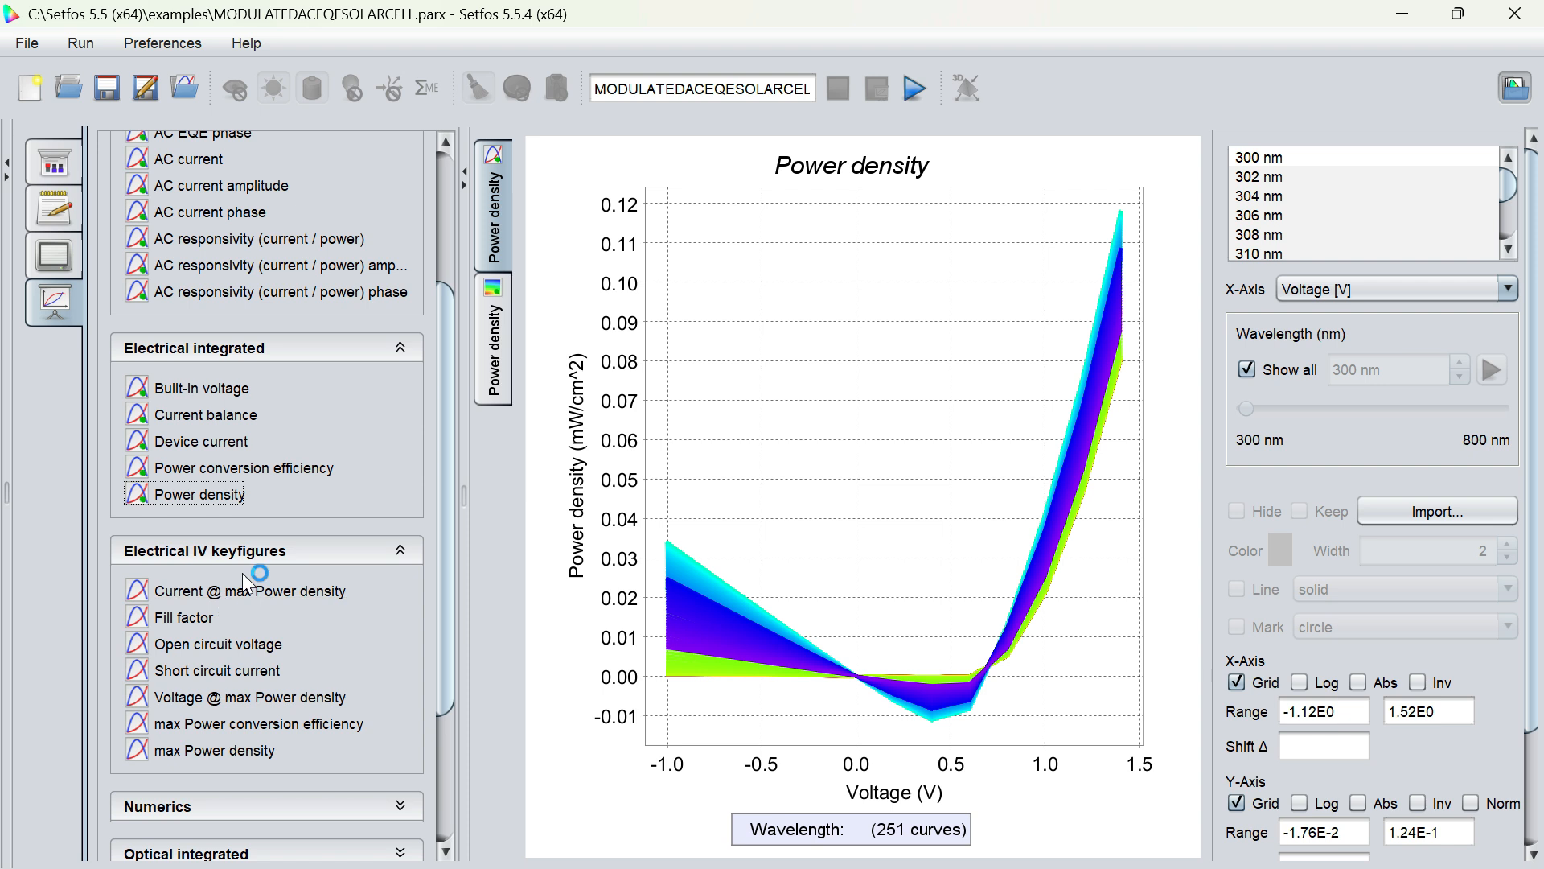
left_click(242, 589)
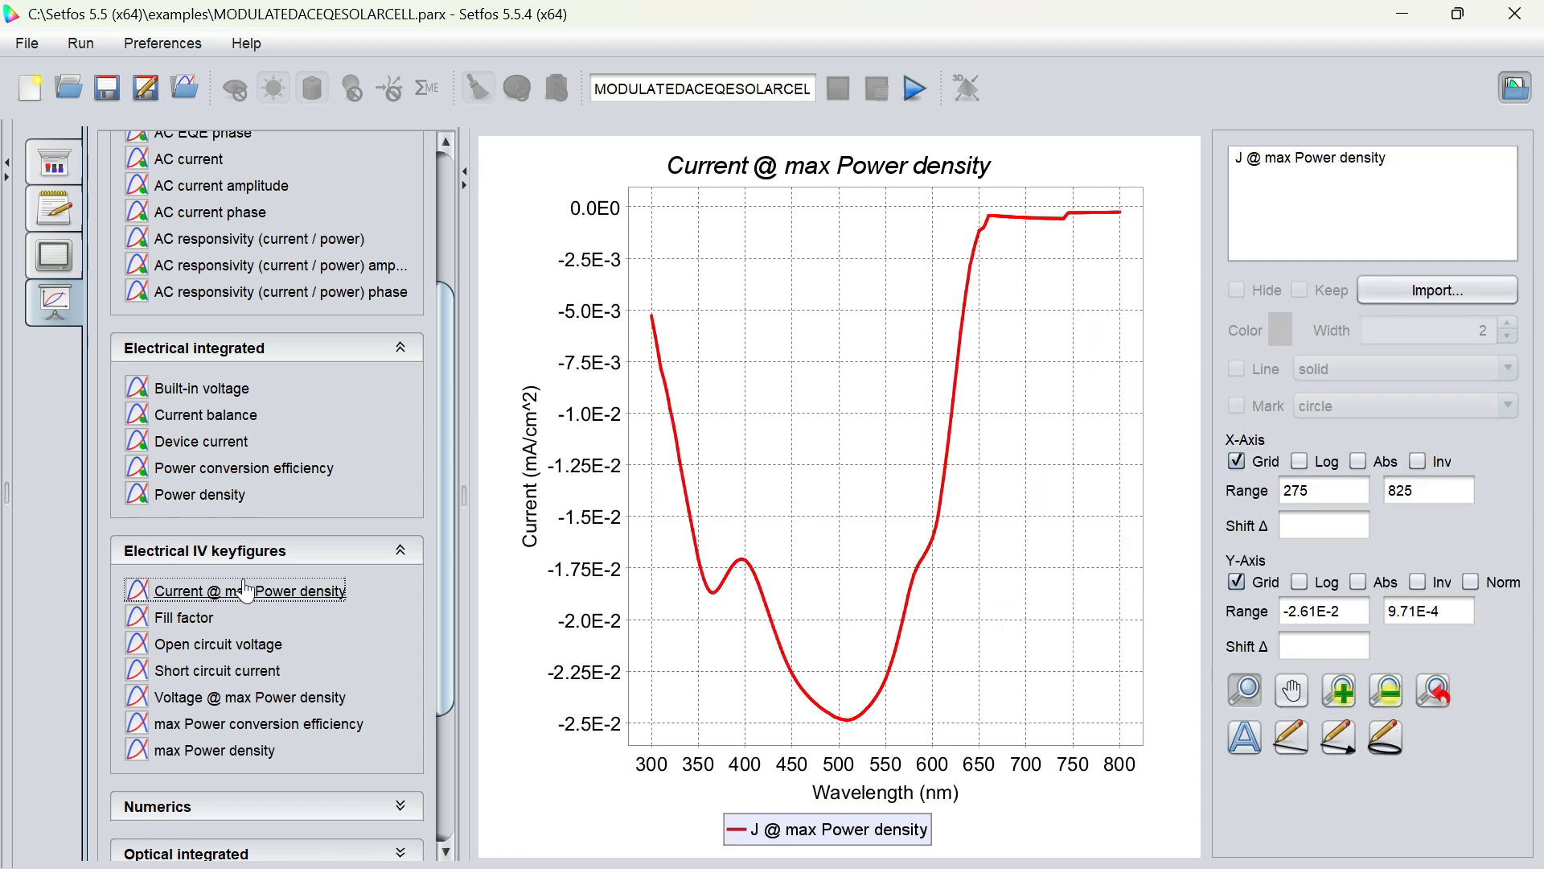
left_click(198, 633)
left_click(207, 648)
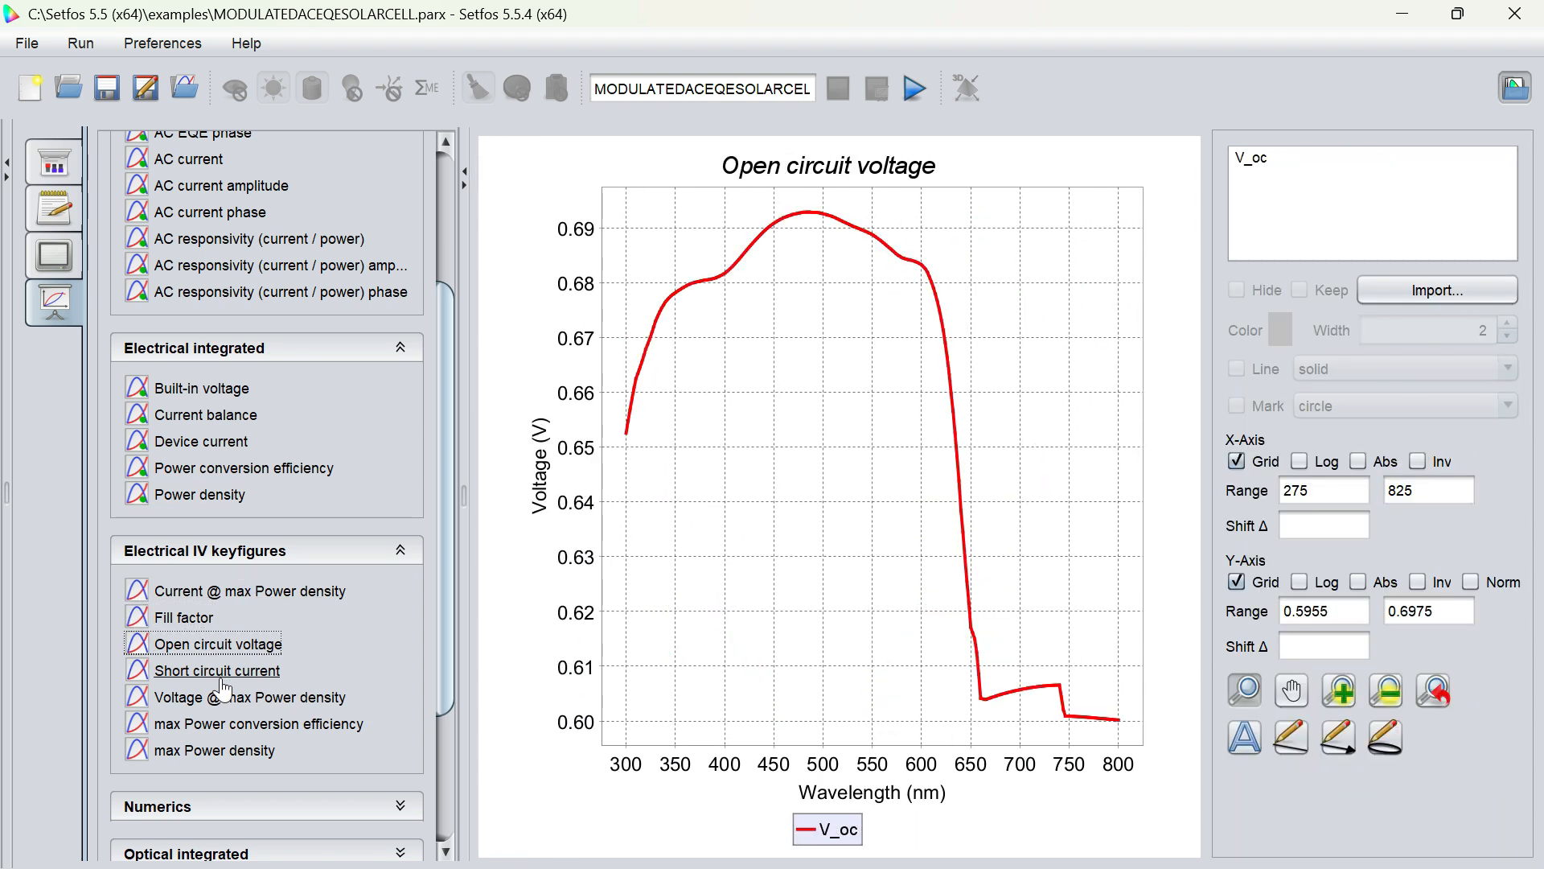
left_click(222, 675)
left_click(1484, 296)
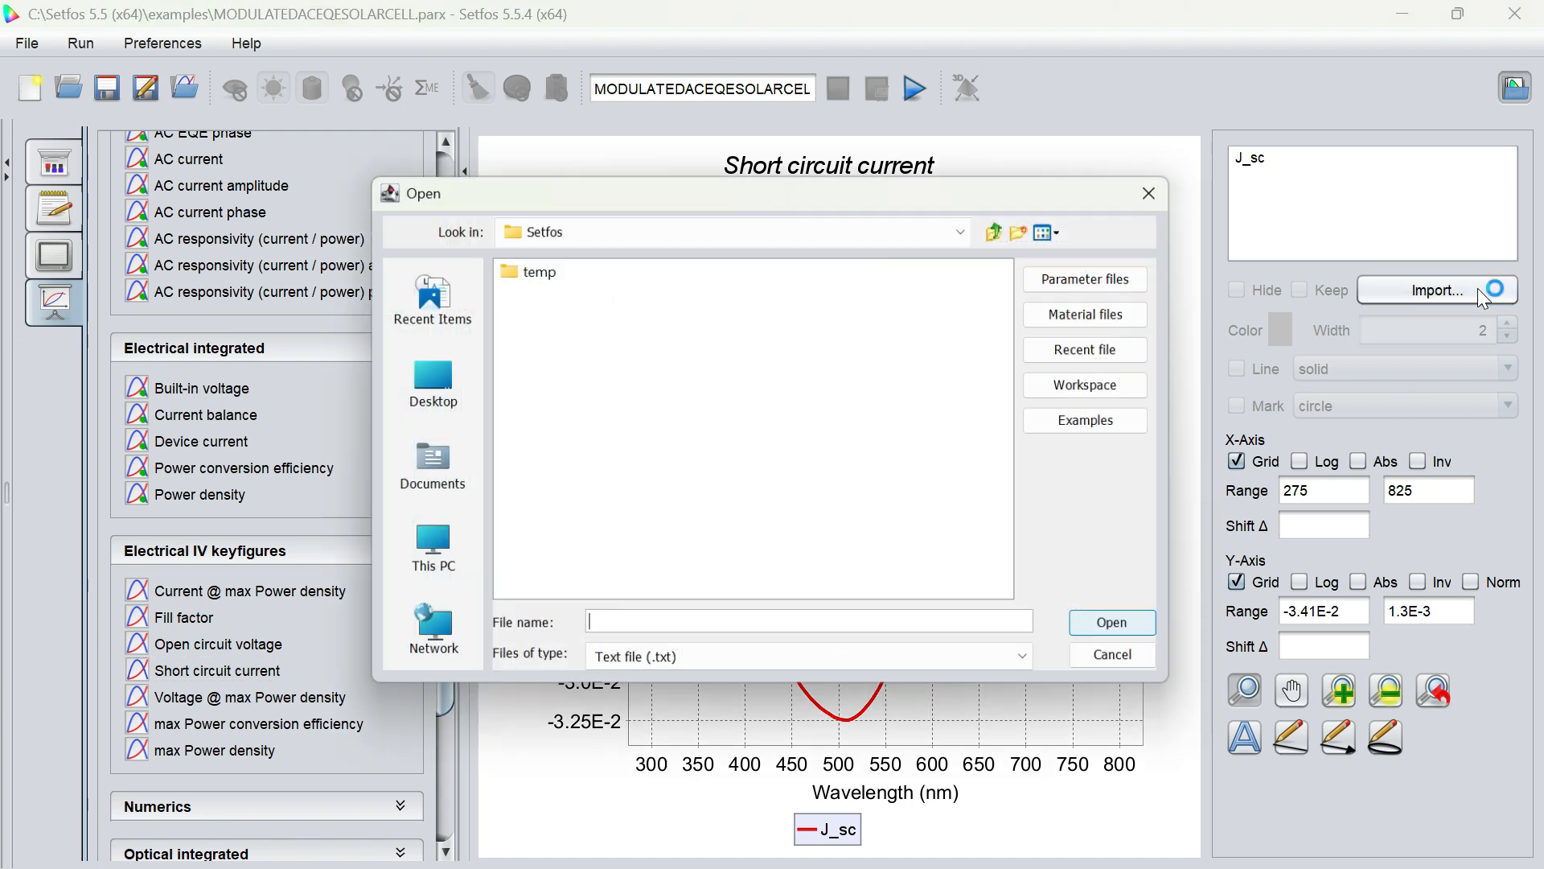
left_click(1149, 194)
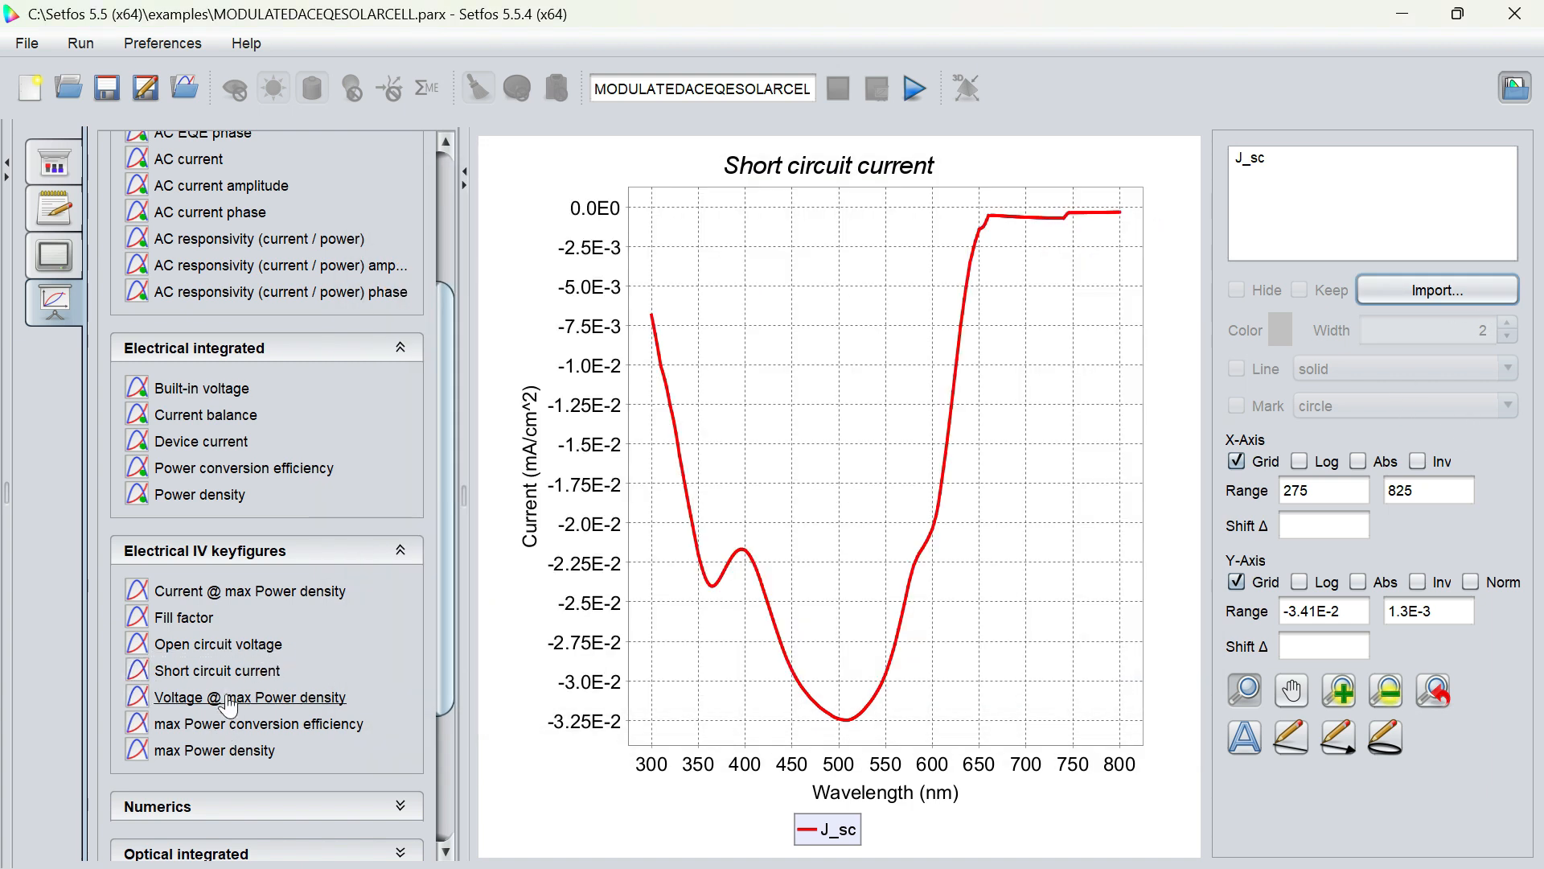
- Review the IV keyfigure plots for voltage at max power density, max power conversion efficiency and max power density
left_click(229, 700)
left_click(217, 724)
left_click(221, 751)
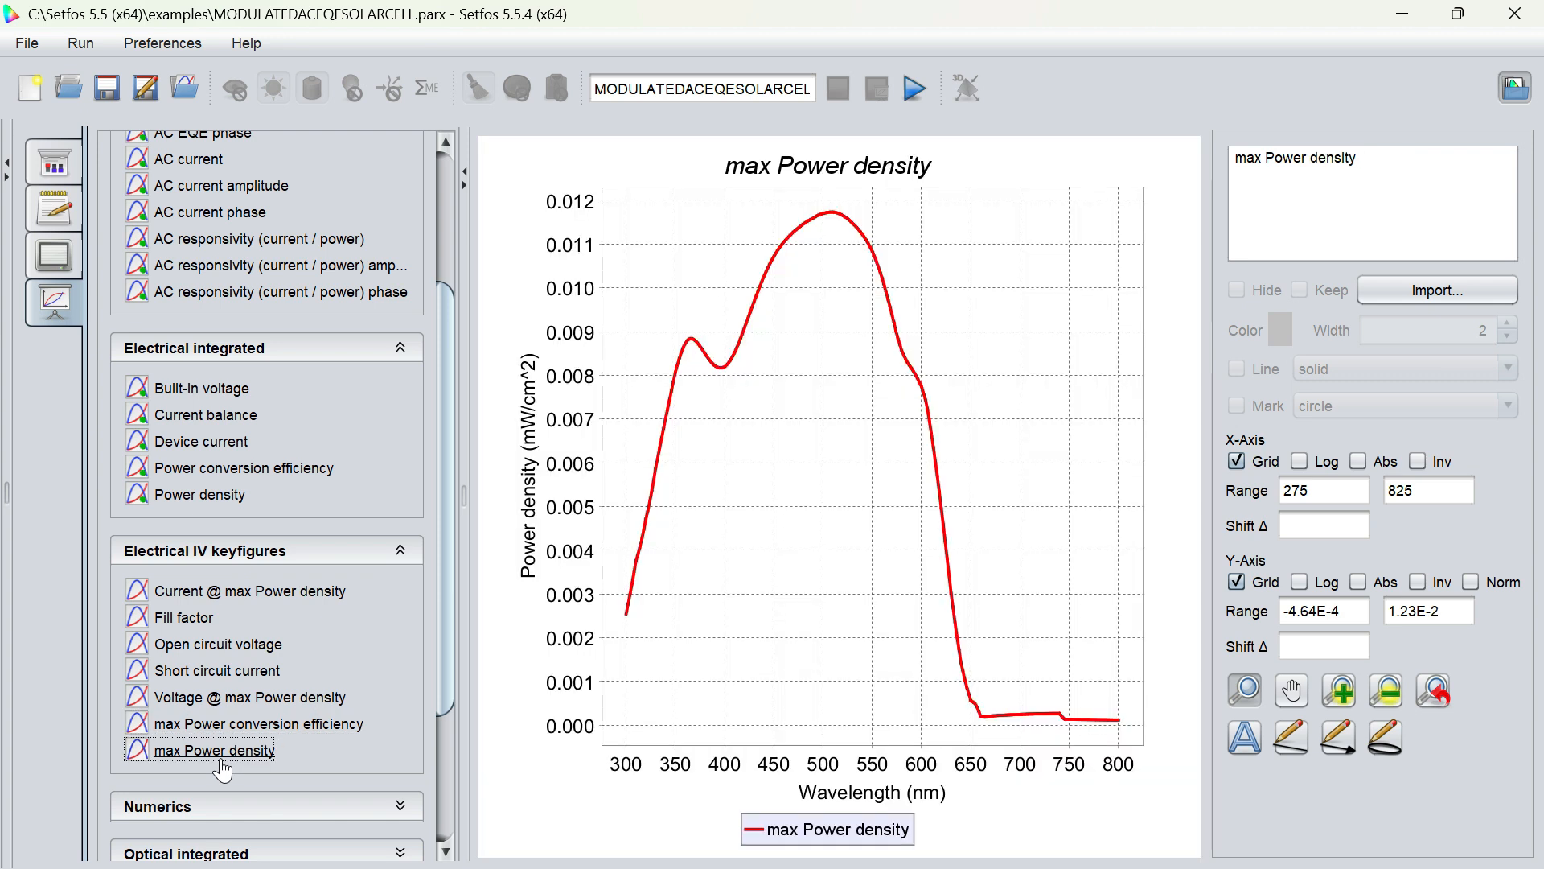
- Check the numerics results: absolute residual error, iterations plotted against Wavelength [nm], and residual error
left_click(233, 807)
left_click_drag(450, 641, 457, 813)
left_click(161, 535)
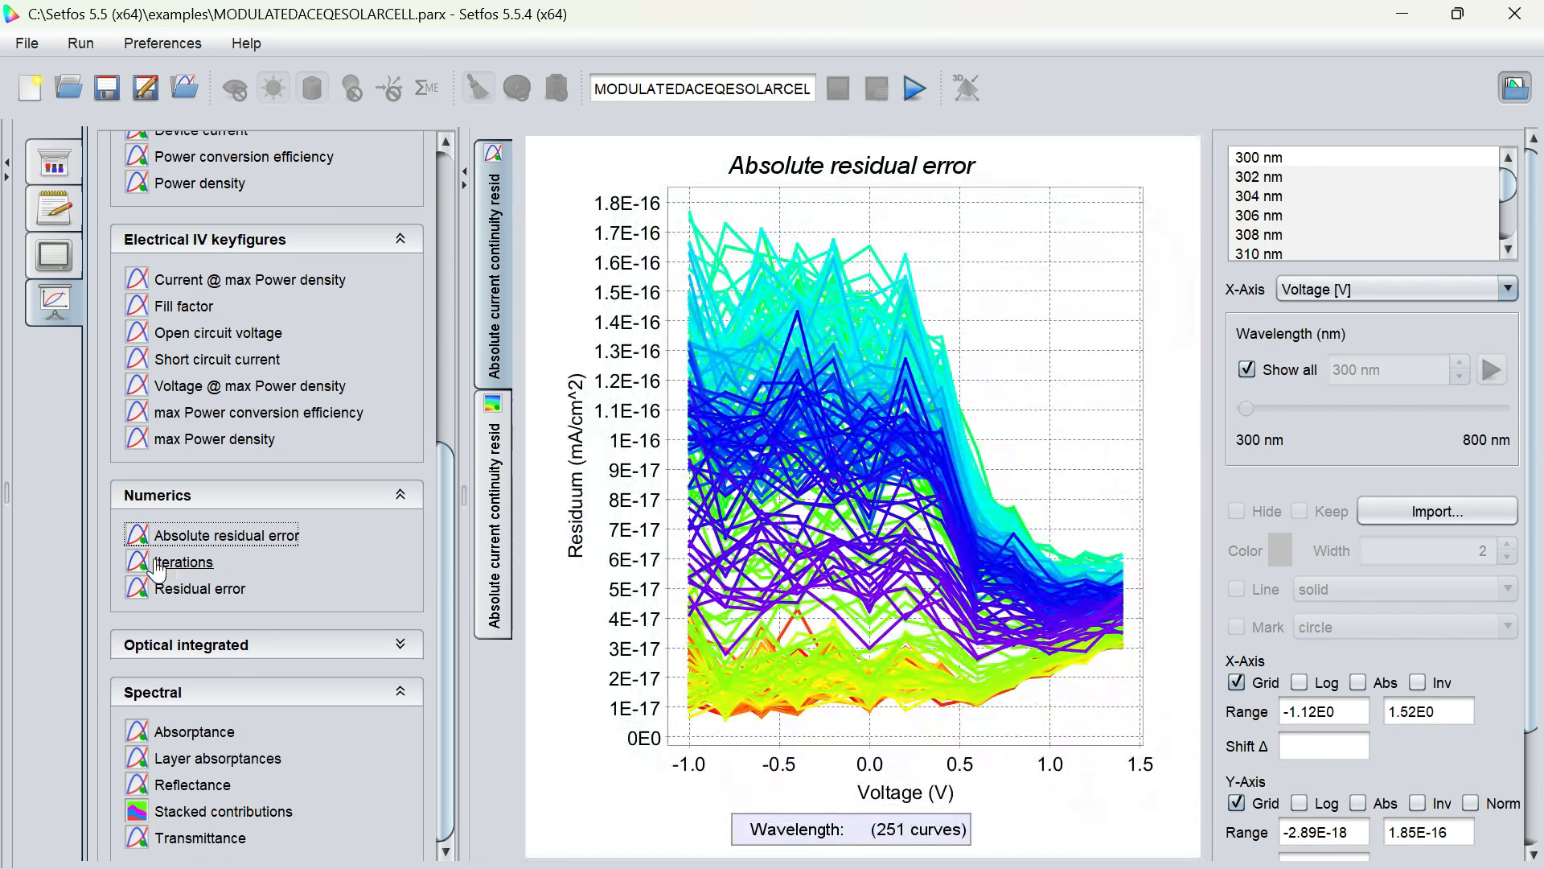
left_click(156, 563)
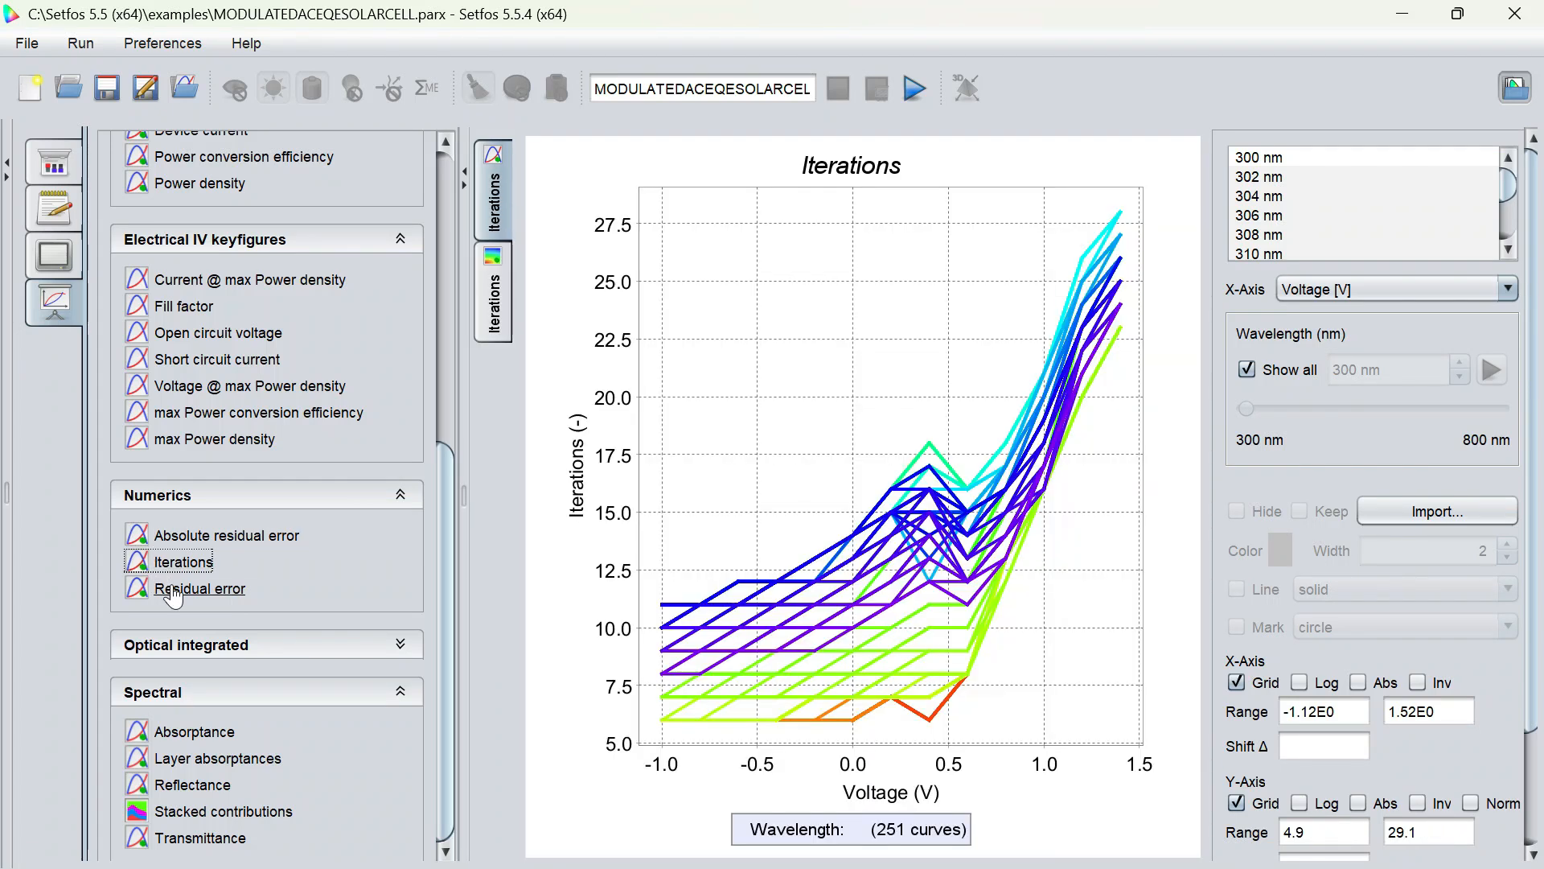
left_click(1348, 292)
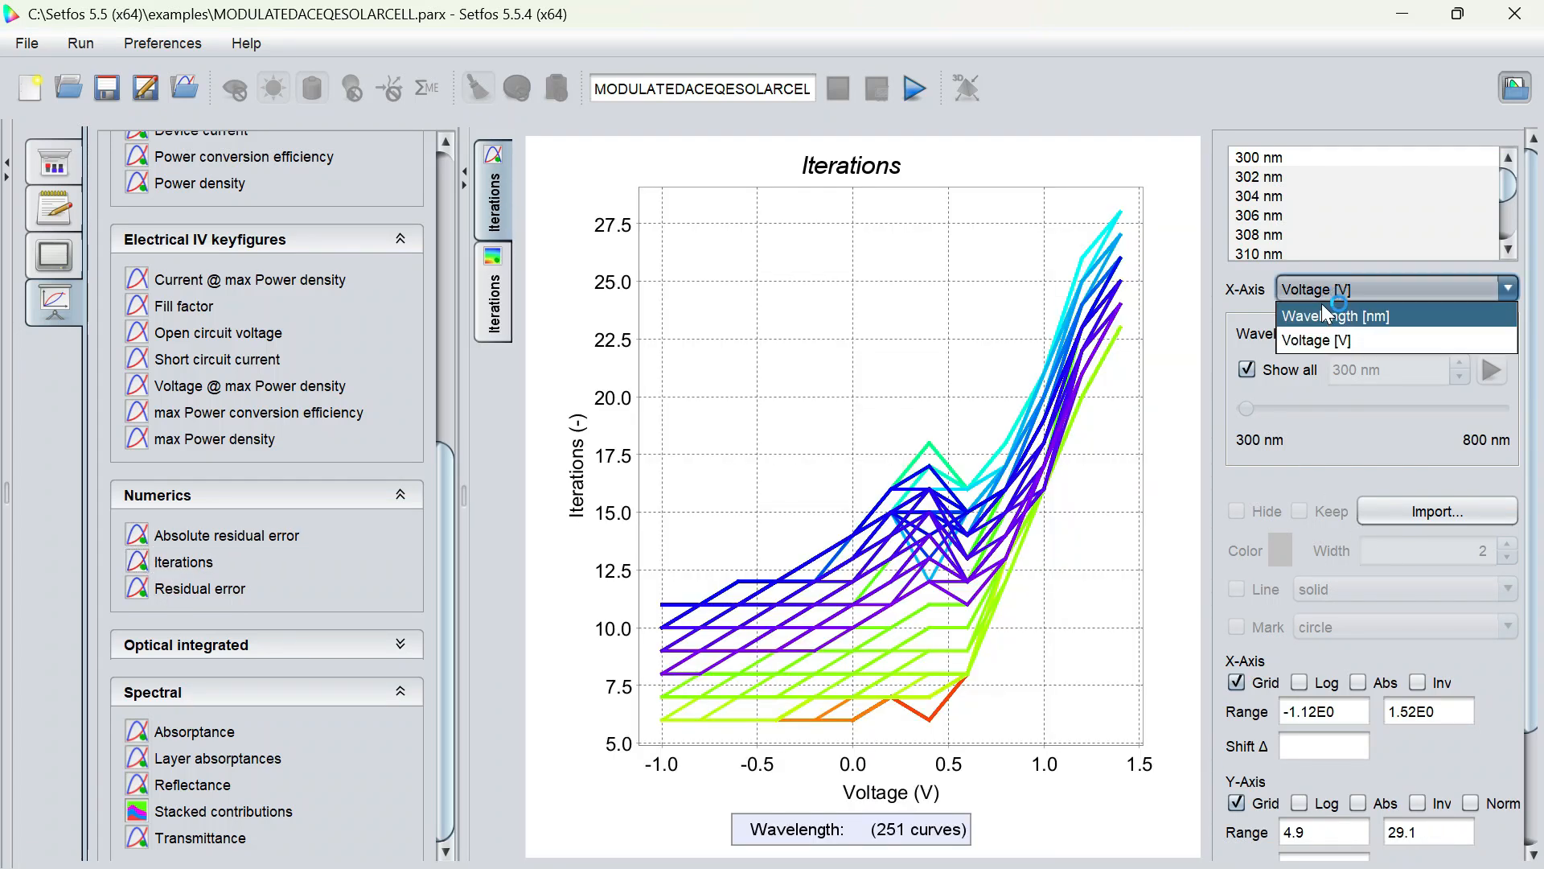
left_click(1329, 314)
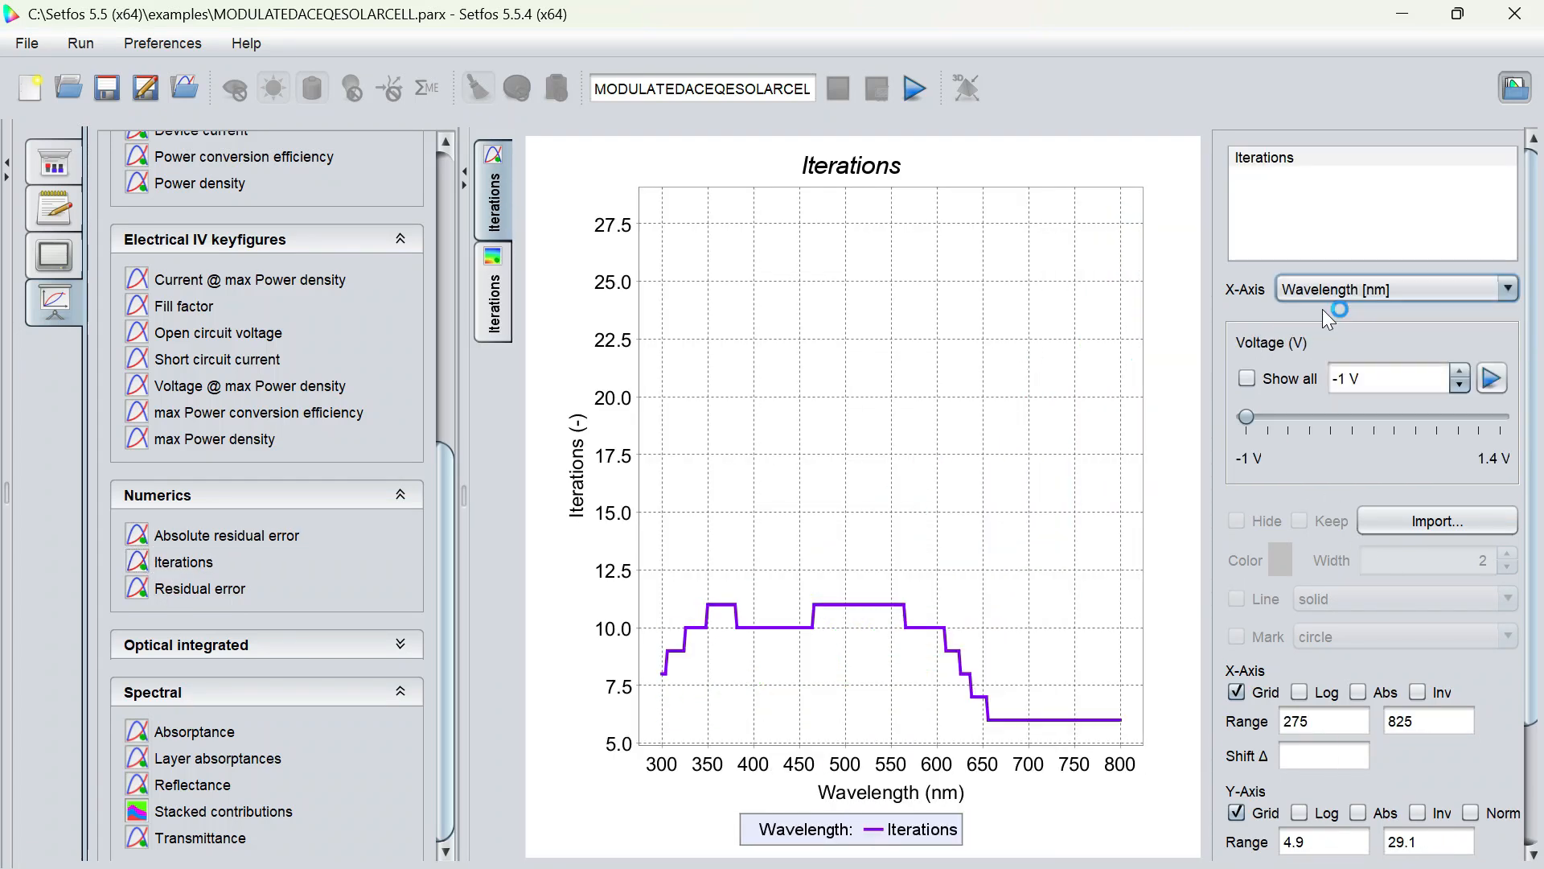
left_click(212, 595)
- Inspect the external quantum efficiency as a voltage-wavelength colour map, and plot its curve against Wavelength [nm]
left_click(217, 644)
left_click(219, 688)
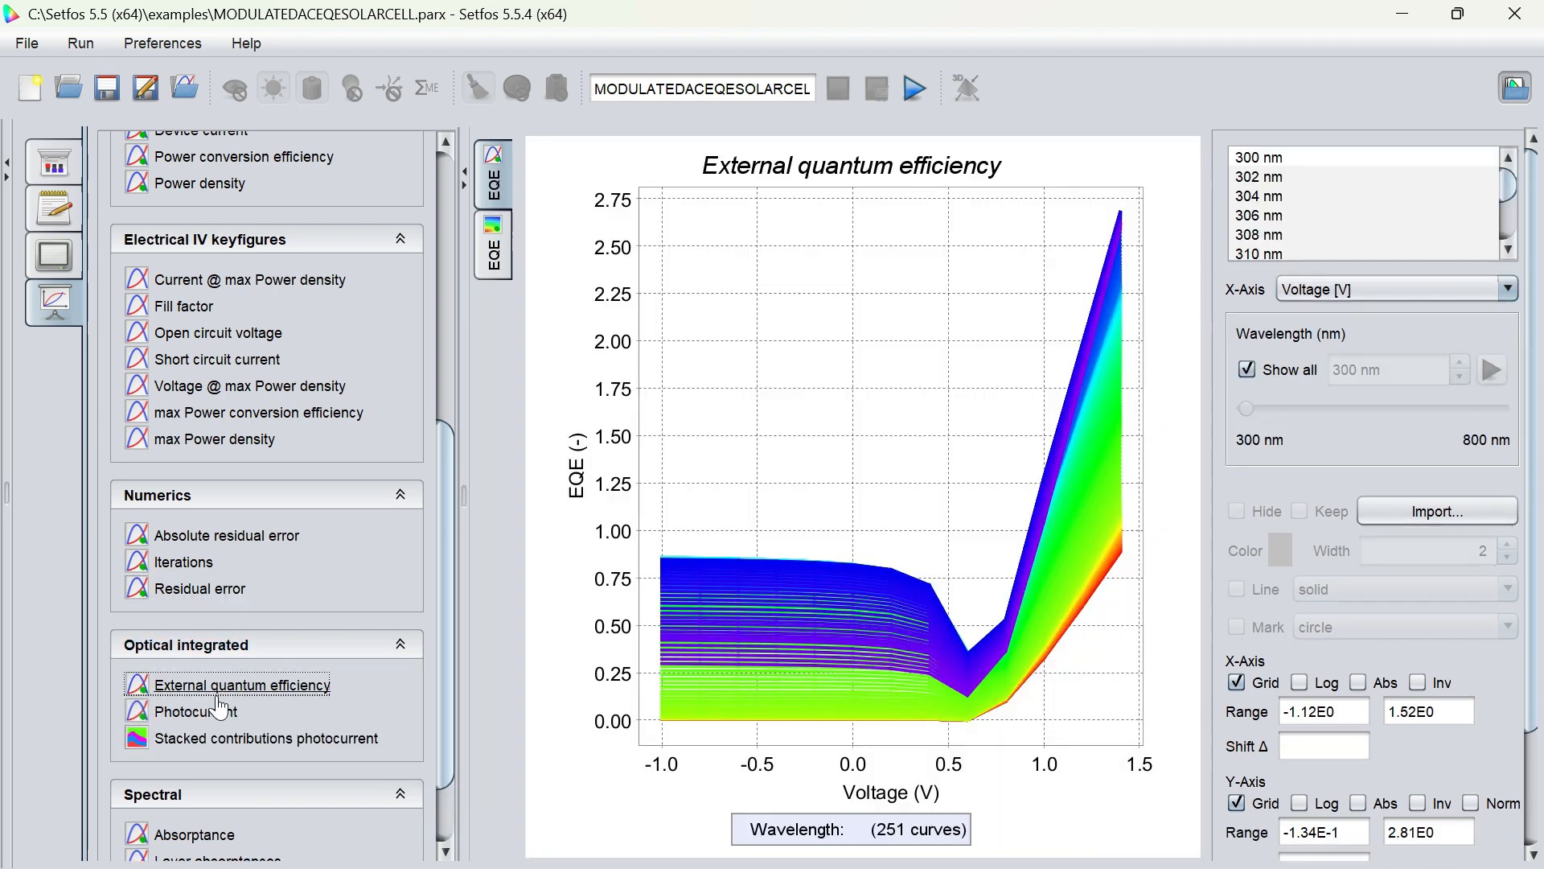
left_click(494, 246)
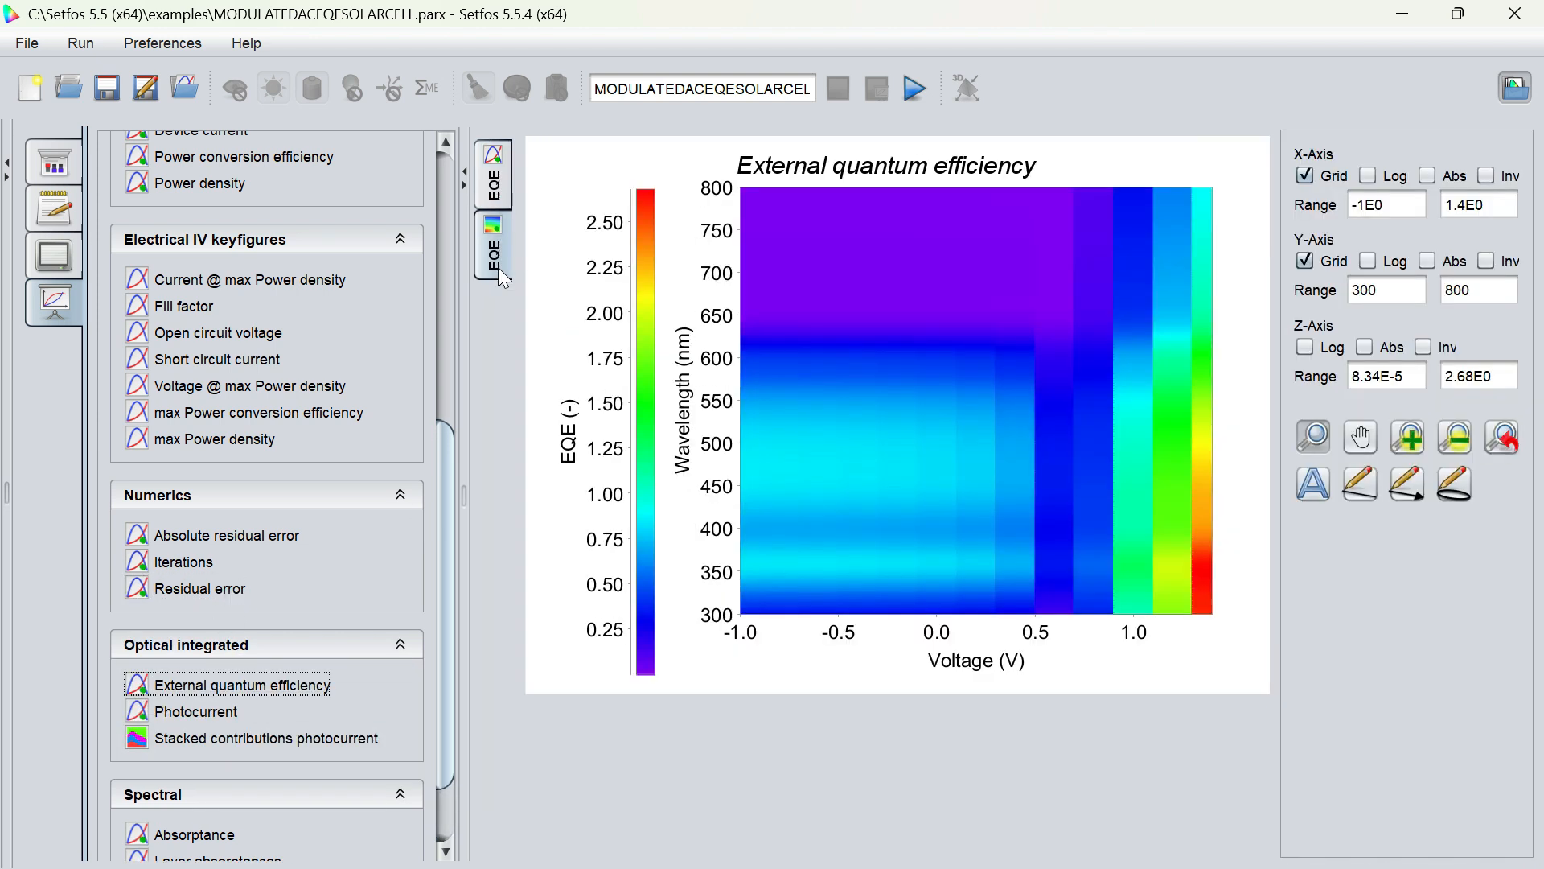
left_click(494, 173)
left_click(1362, 291)
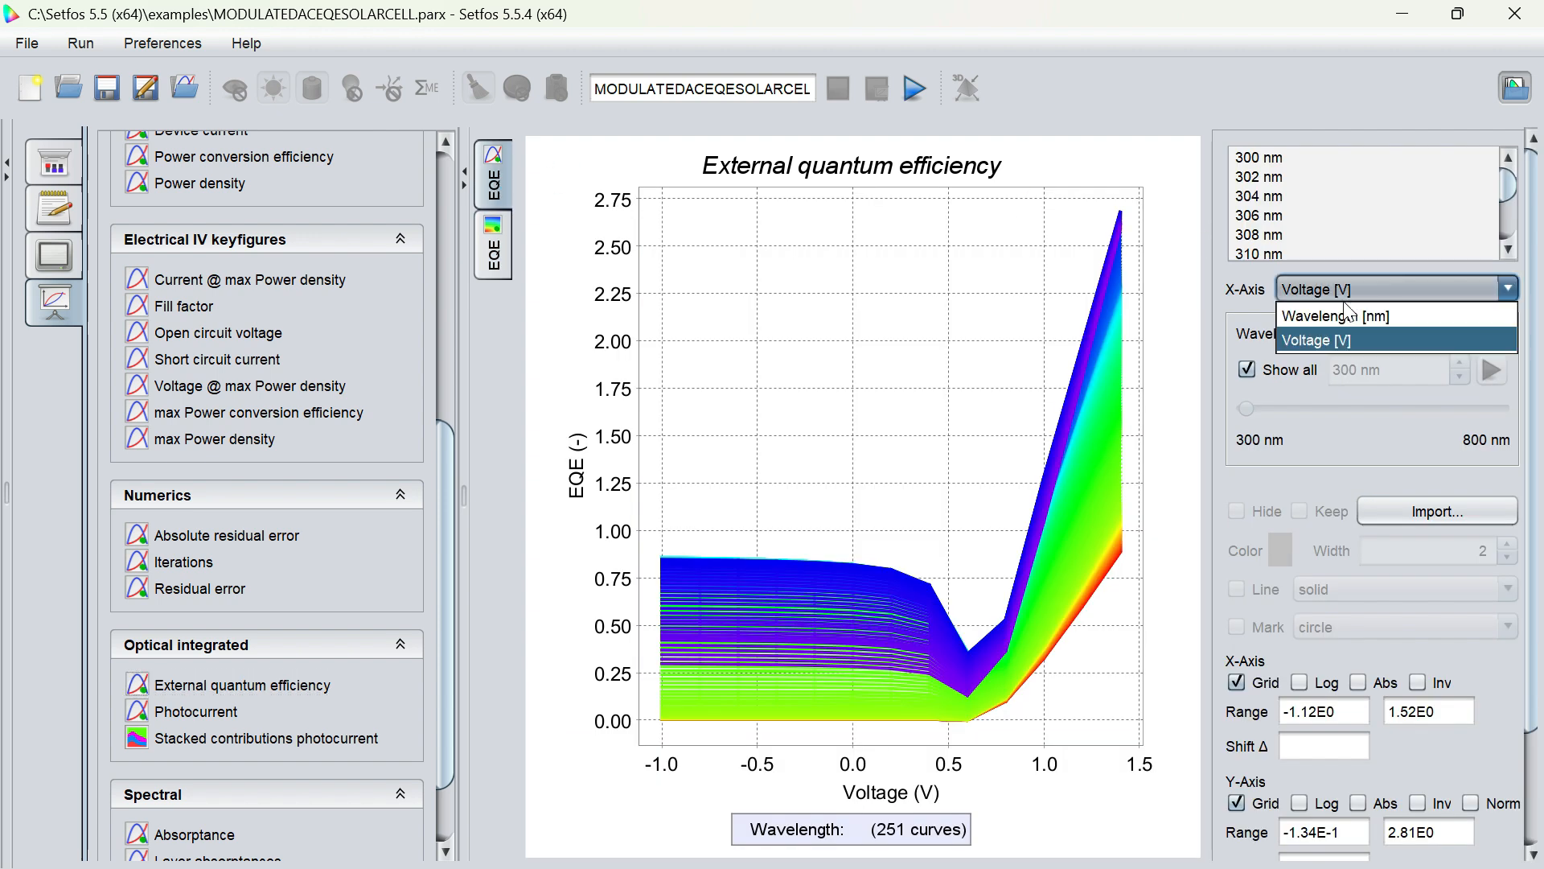
left_click(1348, 313)
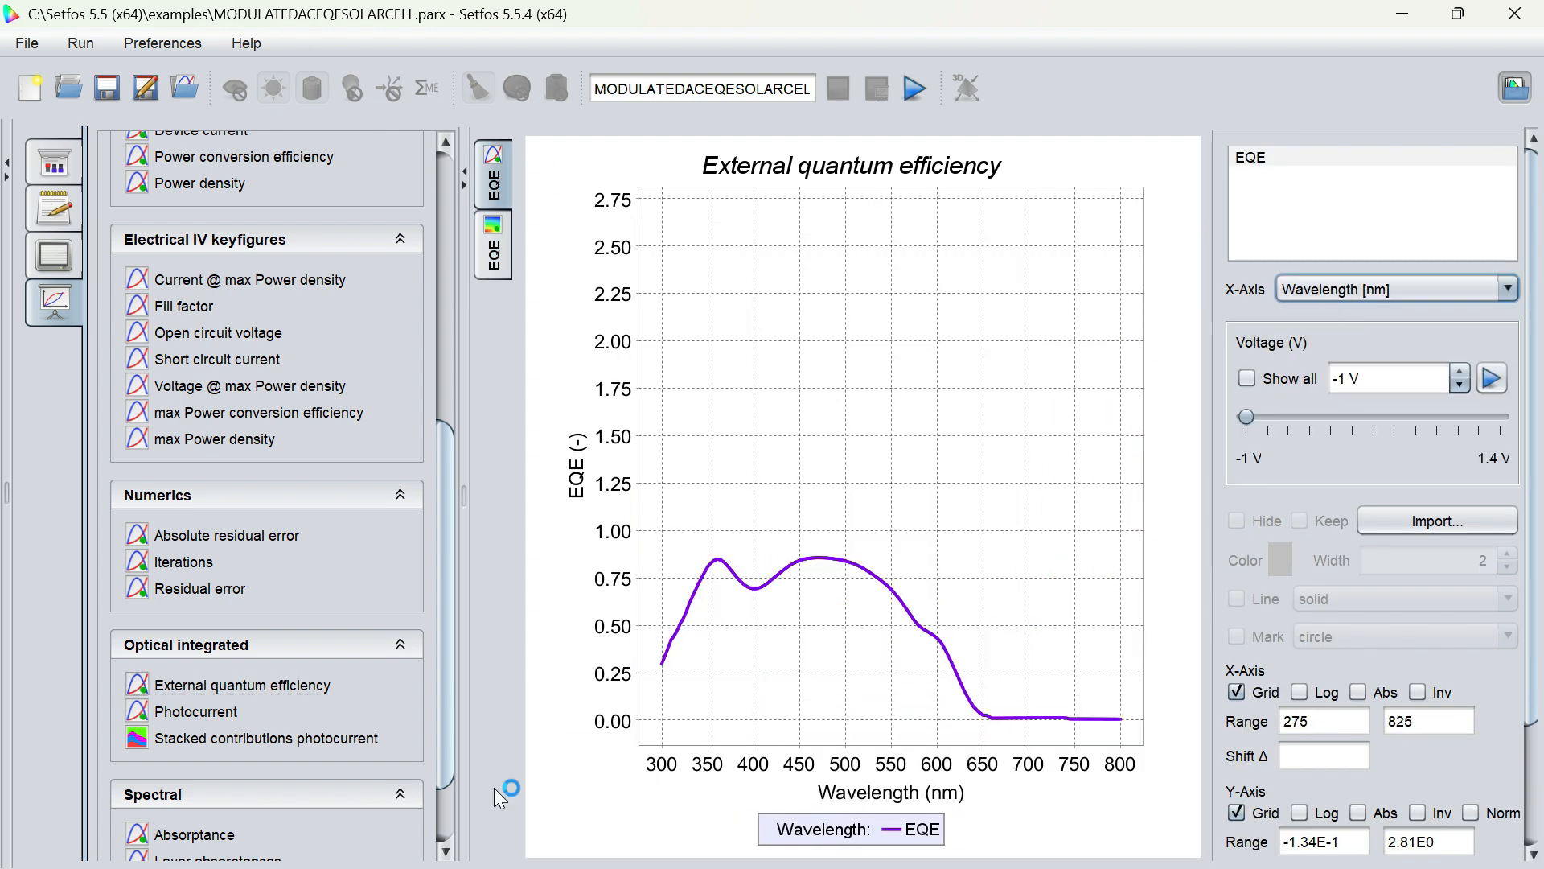
- Display the photocurrent result and plot it against Wavelength [nm]
left_click(193, 711)
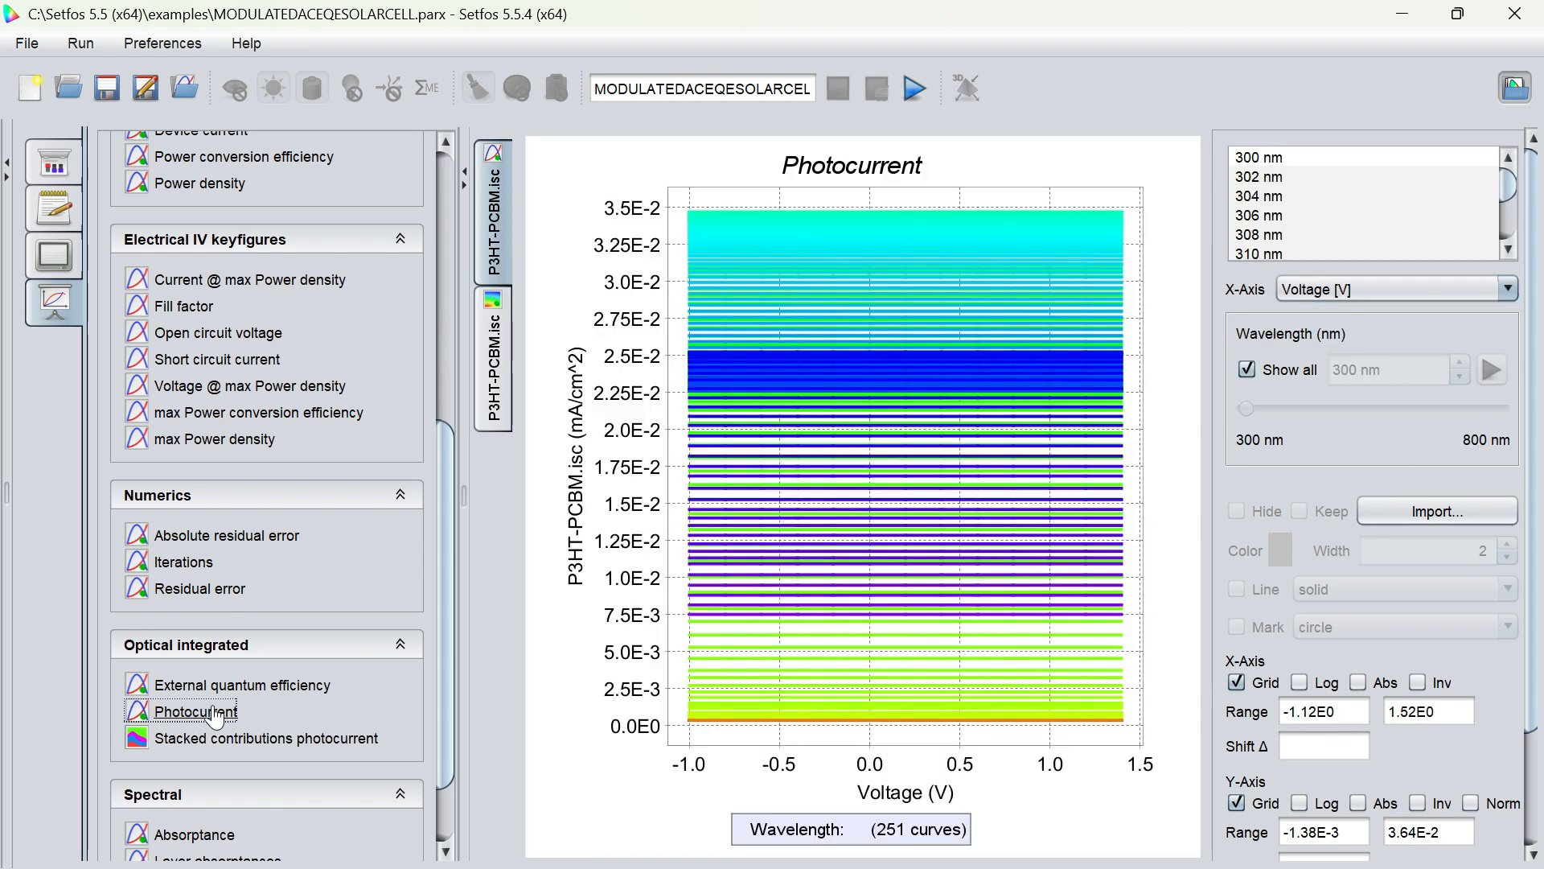
left_click(1337, 291)
left_click(1334, 312)
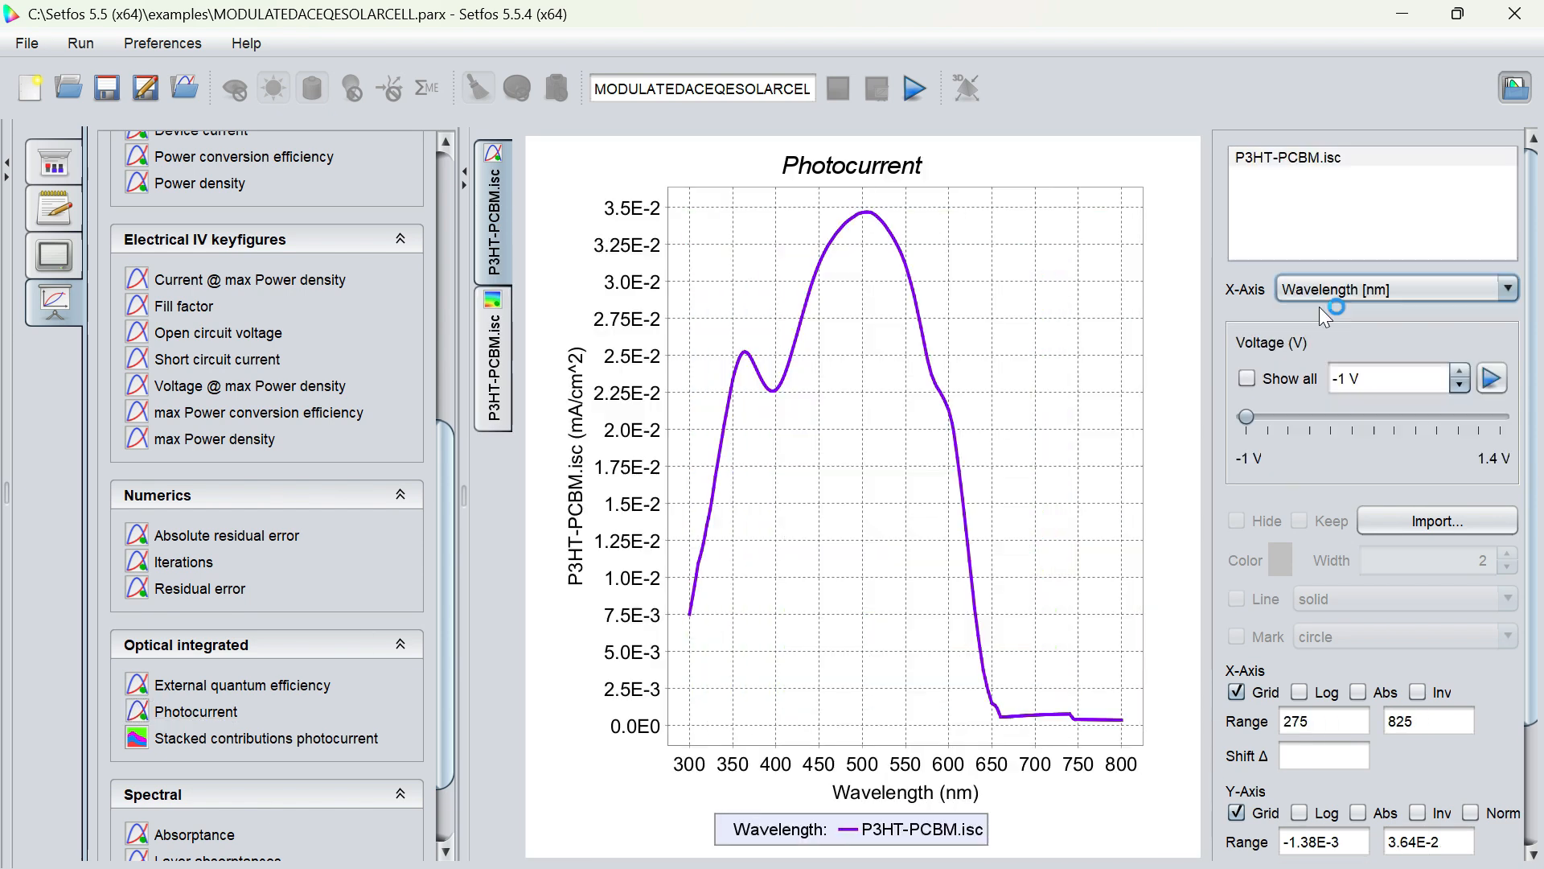
- Display the stacked contributions photocurrent chart and the spectral absorptance plot
left_click(255, 738)
left_click_drag(450, 738, 452, 790)
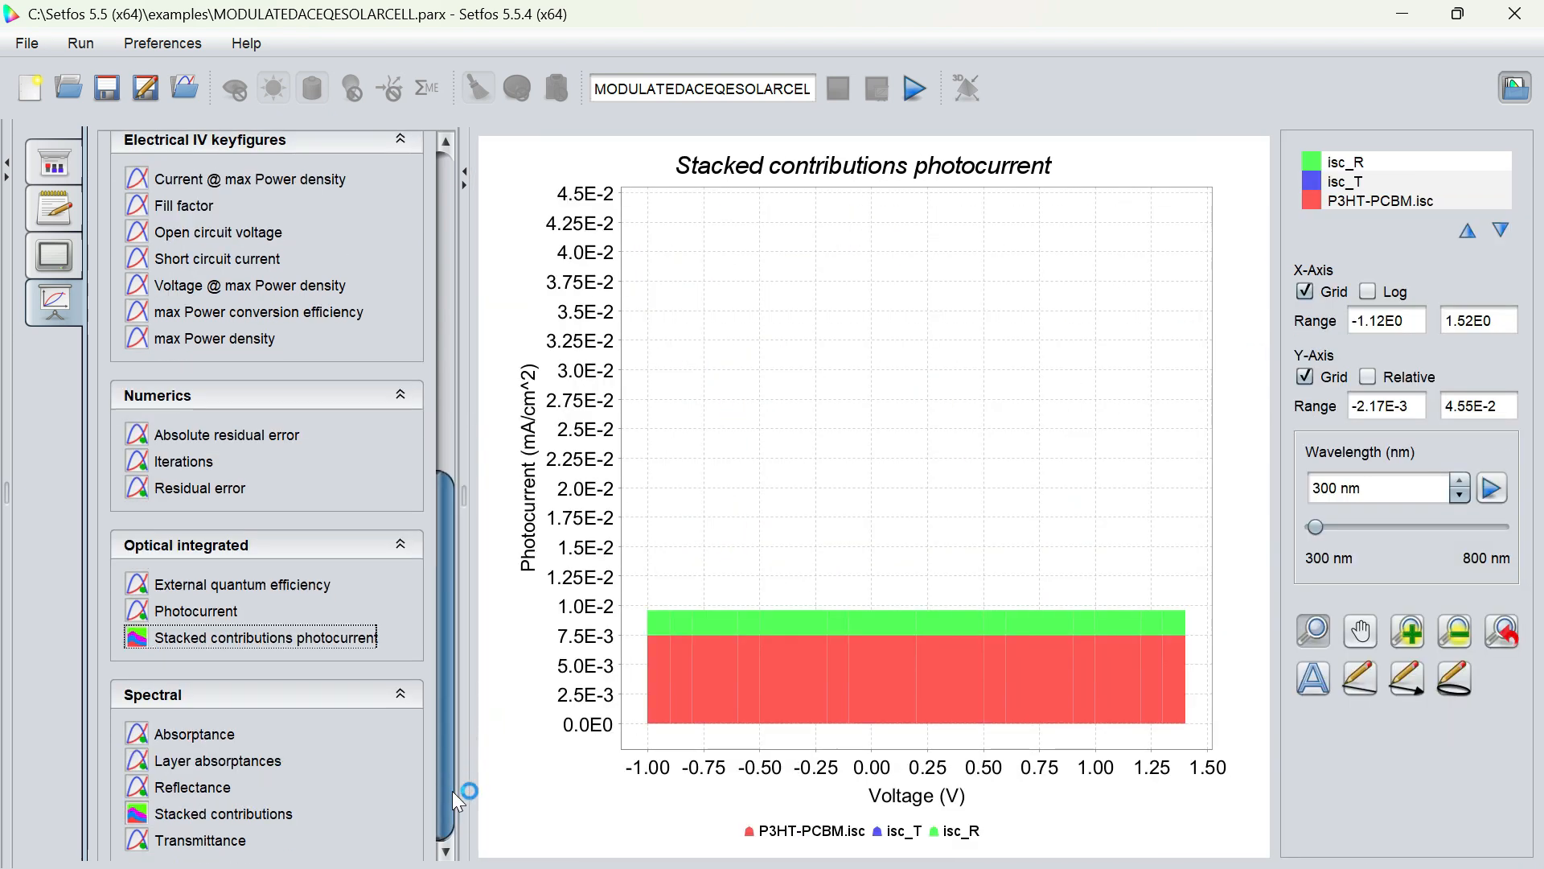
left_click(201, 739)
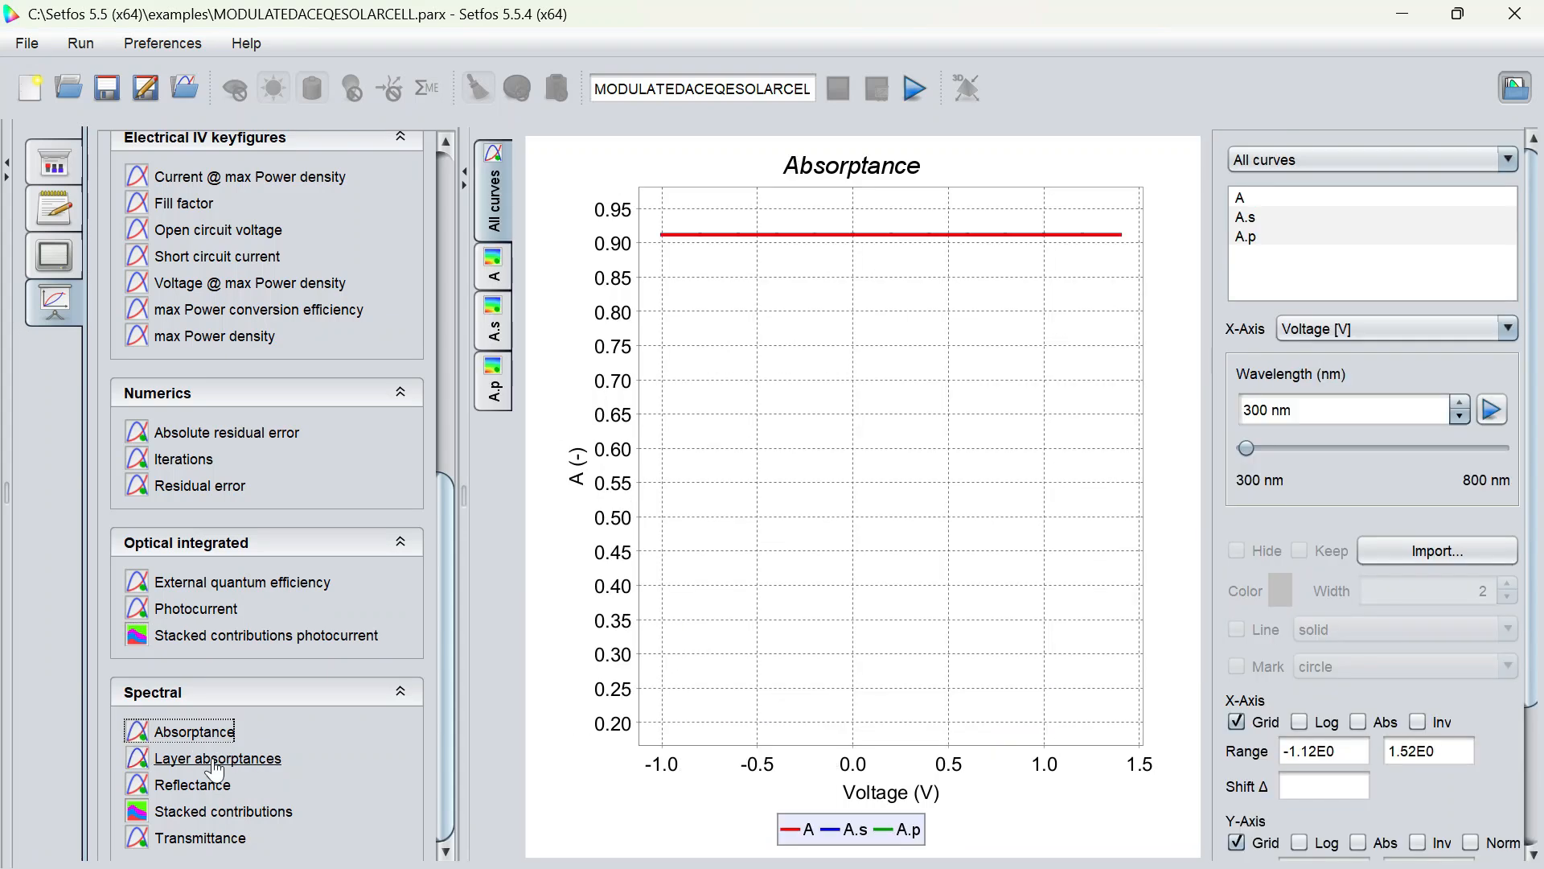
- Display the layer absorptances and plot them against Wavelength [nm]
left_click(207, 760)
left_click(1303, 329)
left_click(1311, 349)
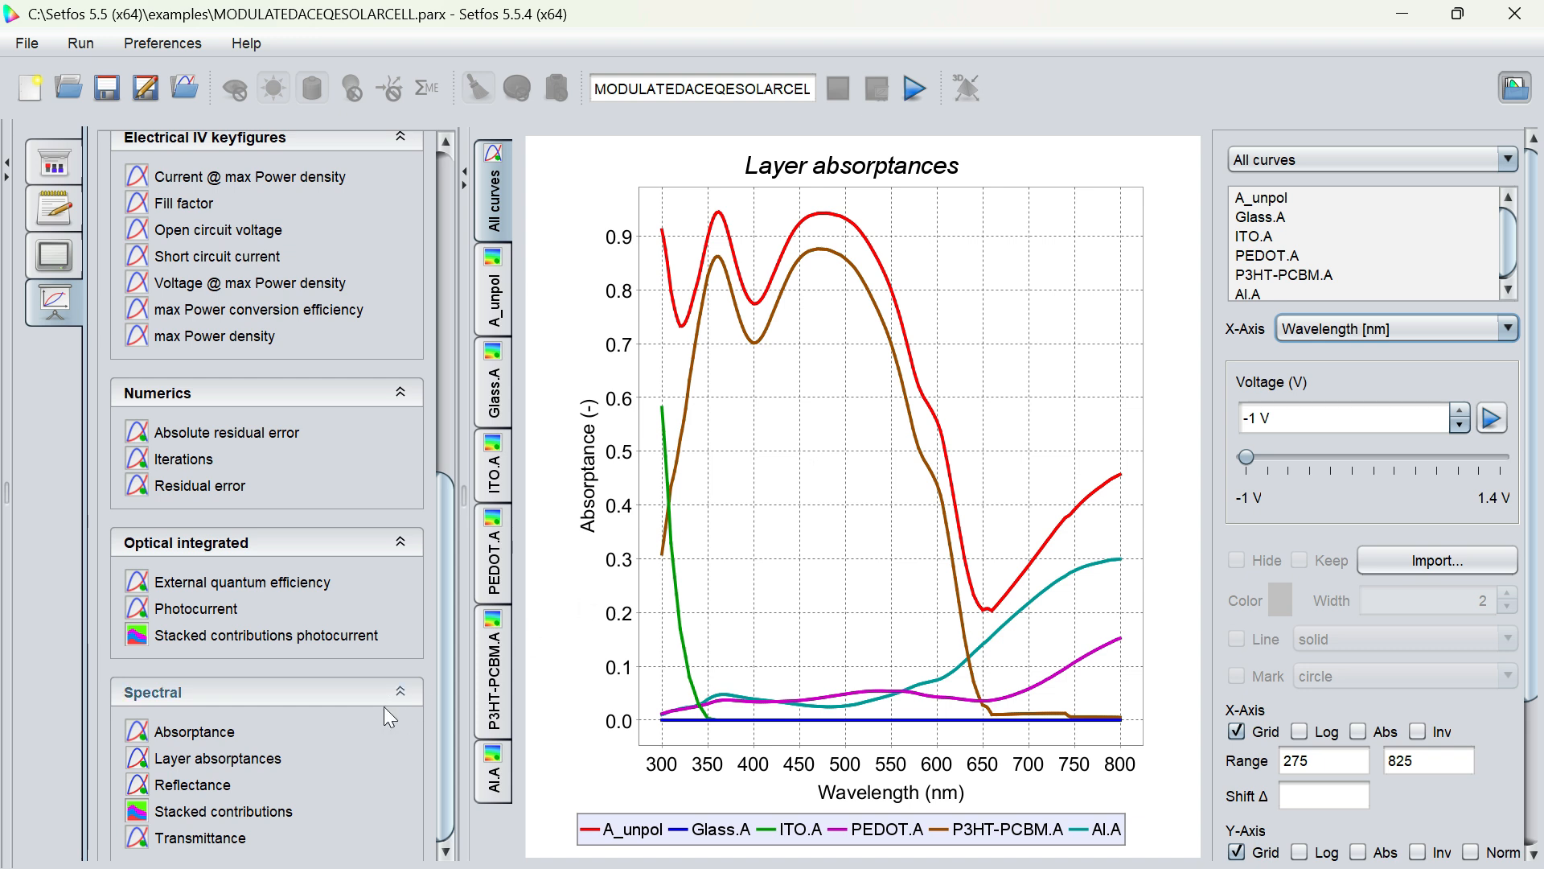
- Review the remaining spectral results: reflectance, stacked contributions and transmittance
left_click(169, 789)
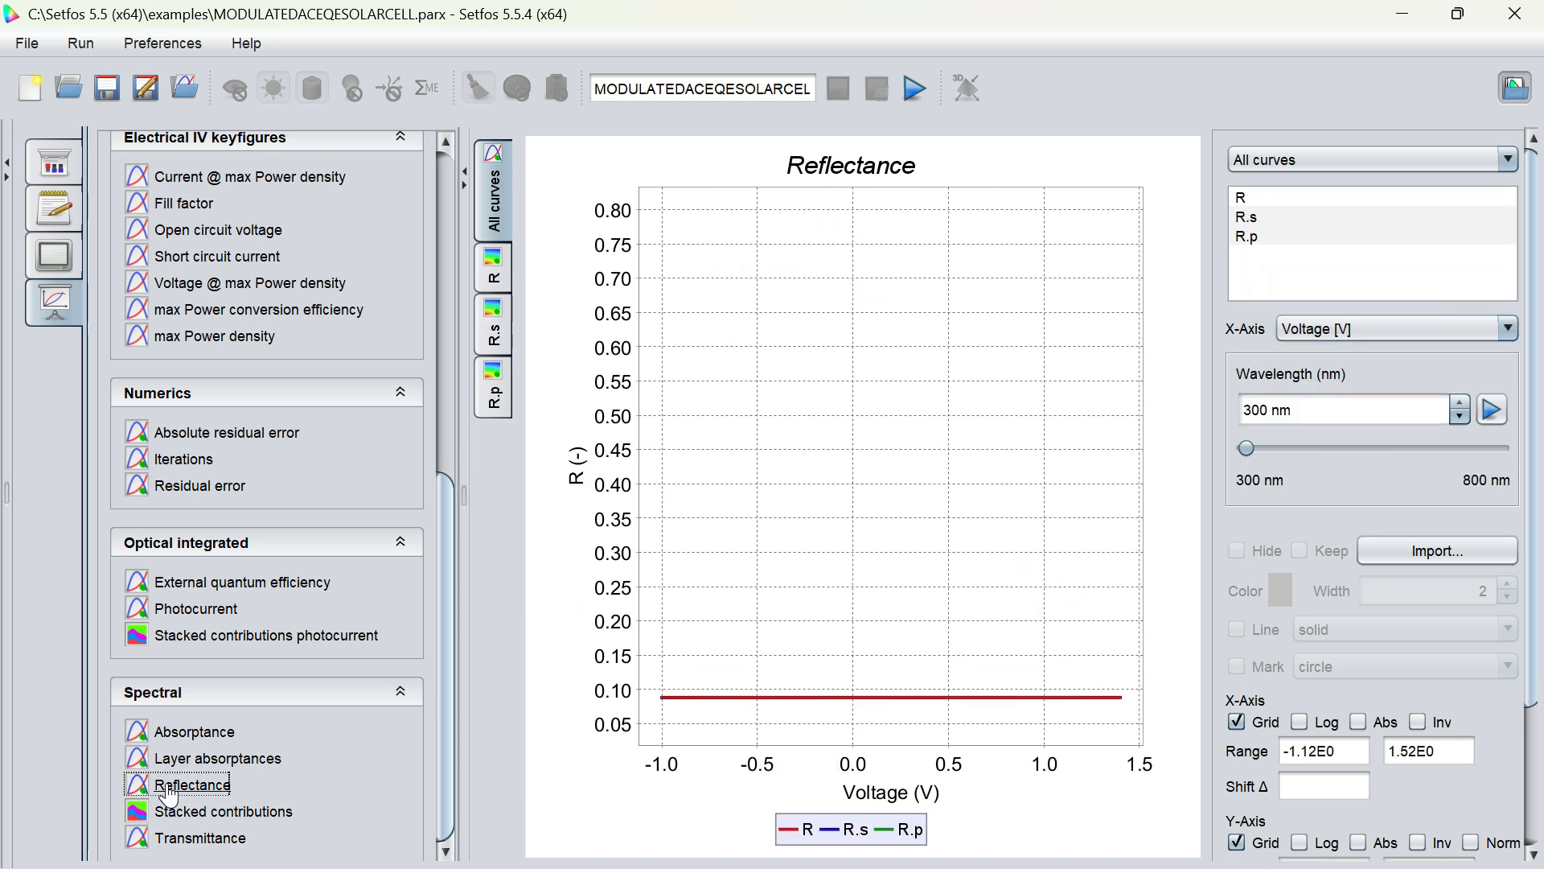
left_click(182, 813)
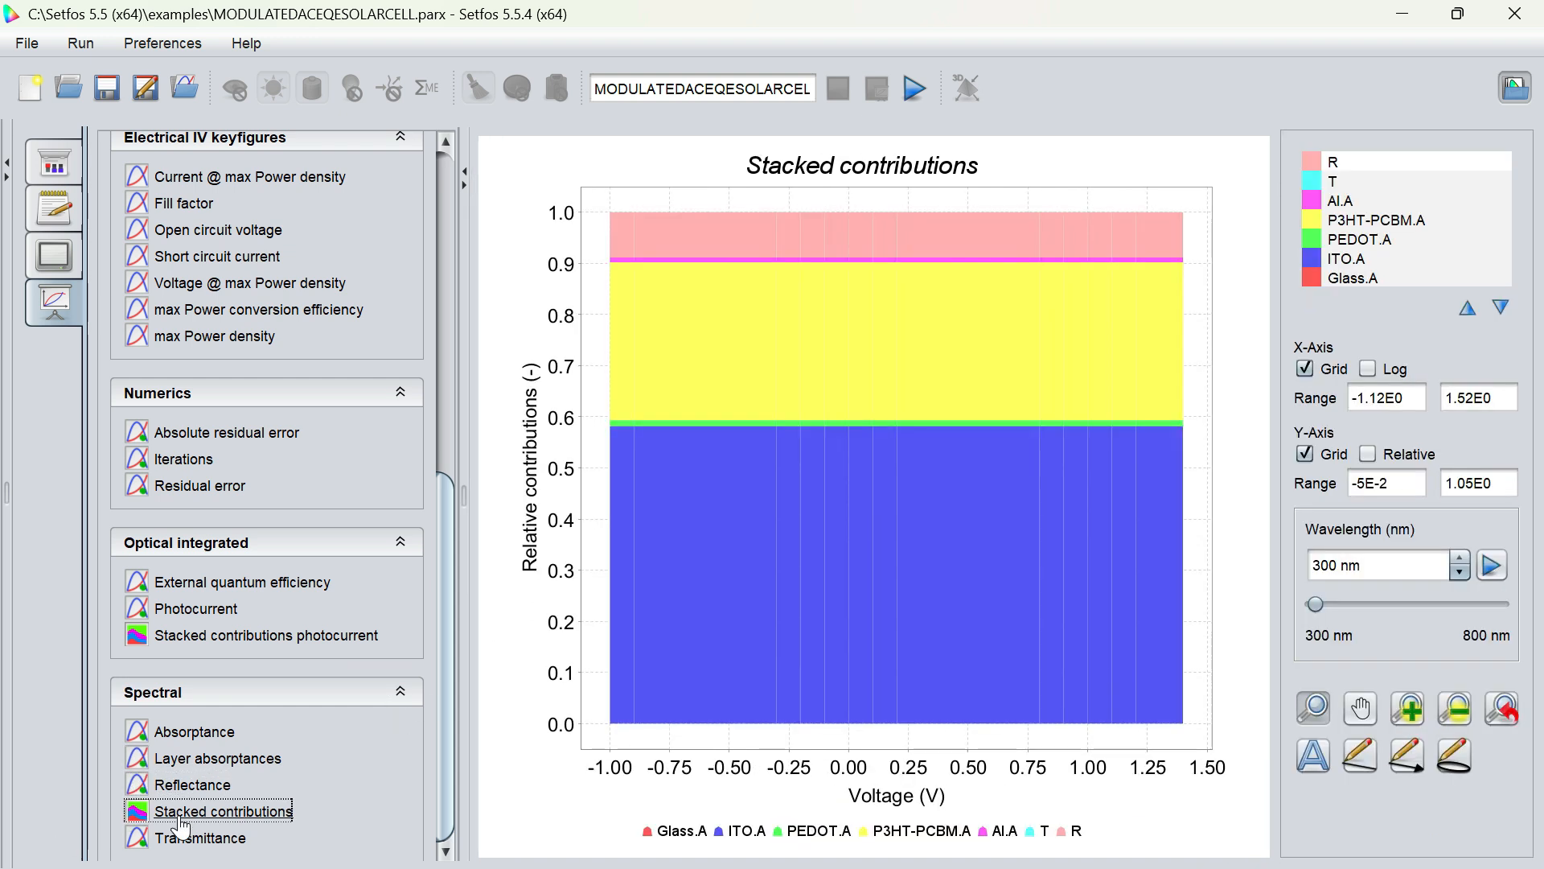
left_click(186, 839)
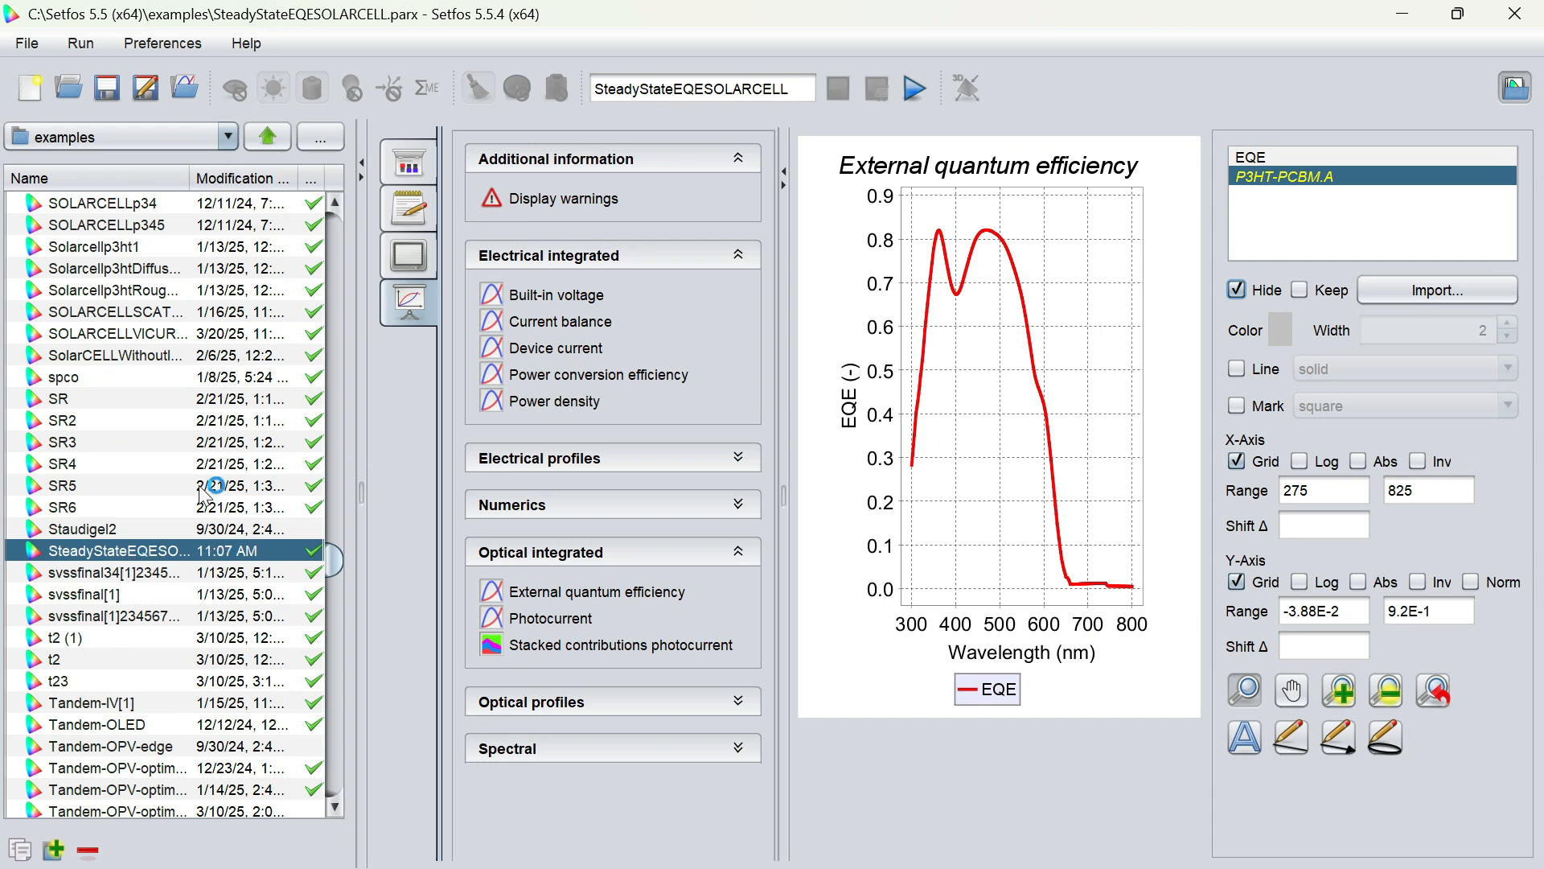
- Open the MODULATEDACEQESOLARCELL simulation from the examples list
scroll(210, 547, "up", 7)
scroll(203, 493, "up", 9)
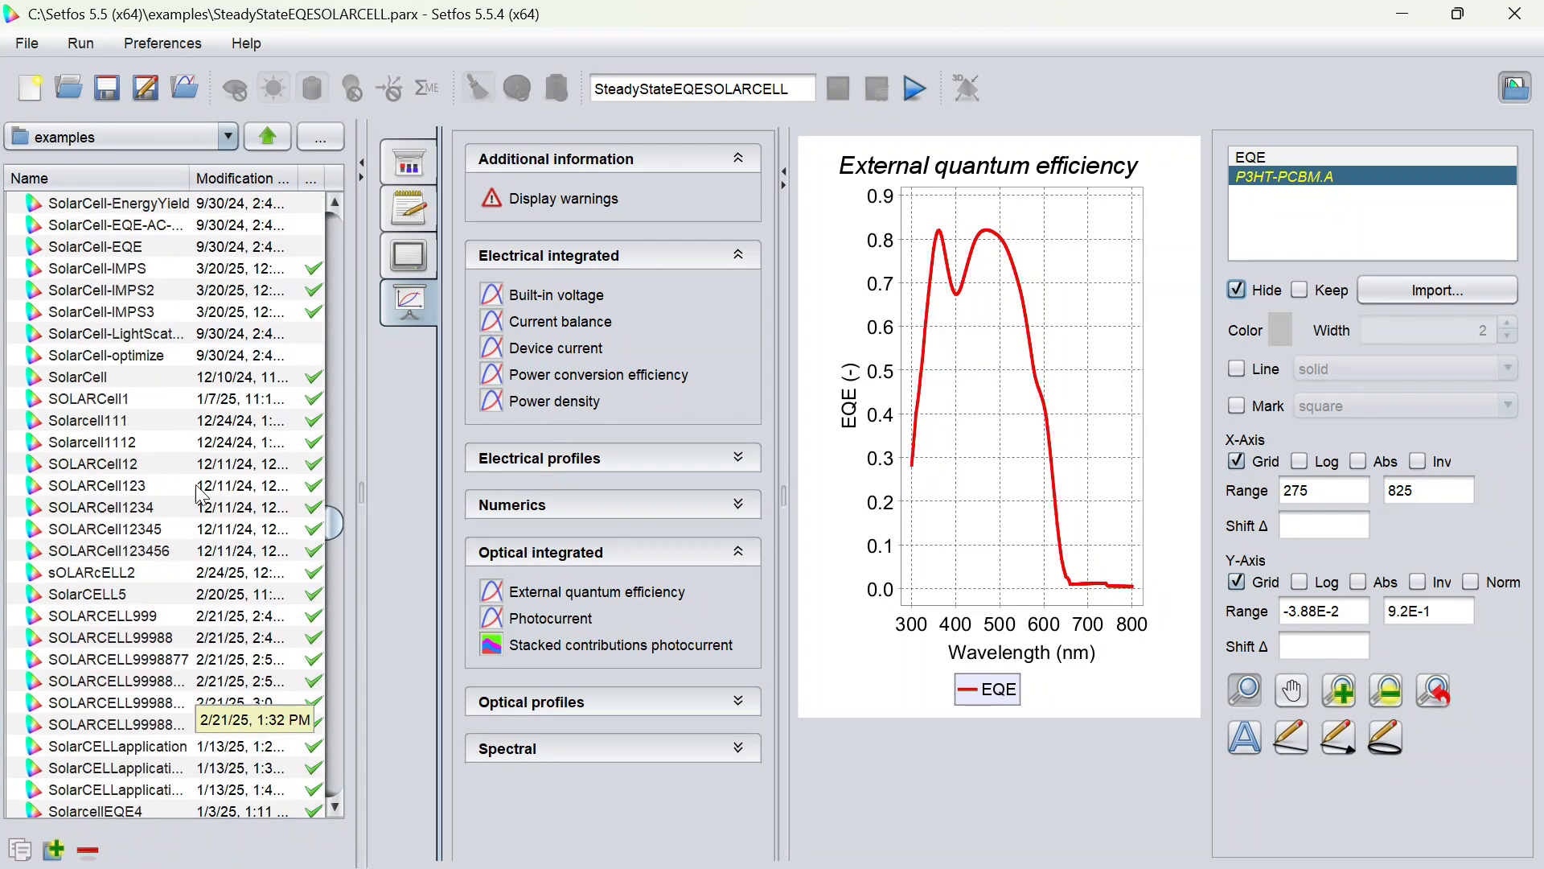
scroll(202, 494, "up", 18)
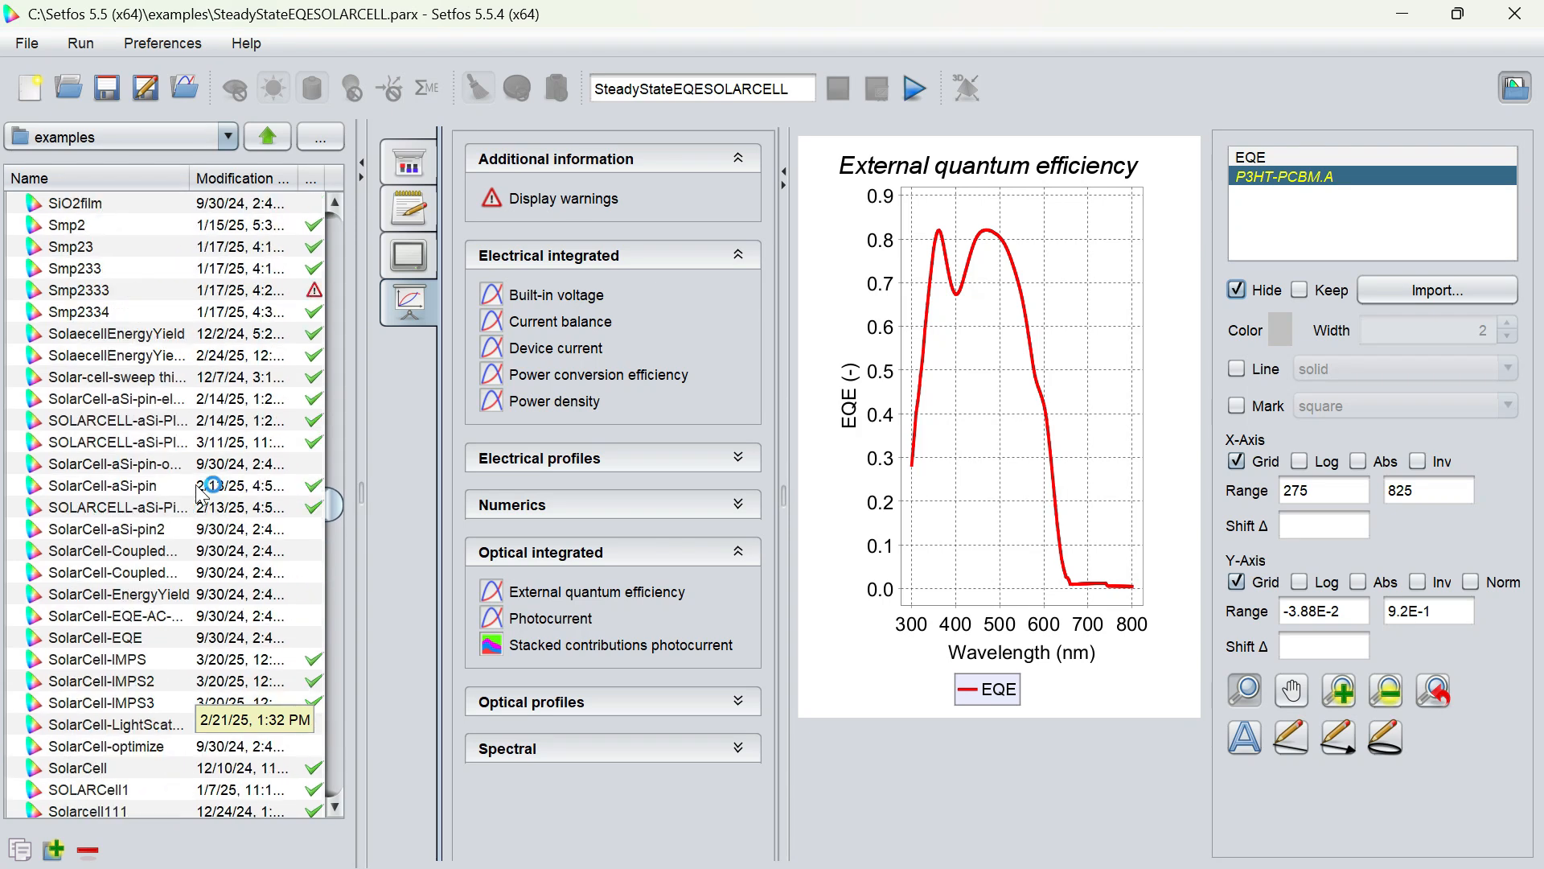
scroll(201, 491, "up", 20)
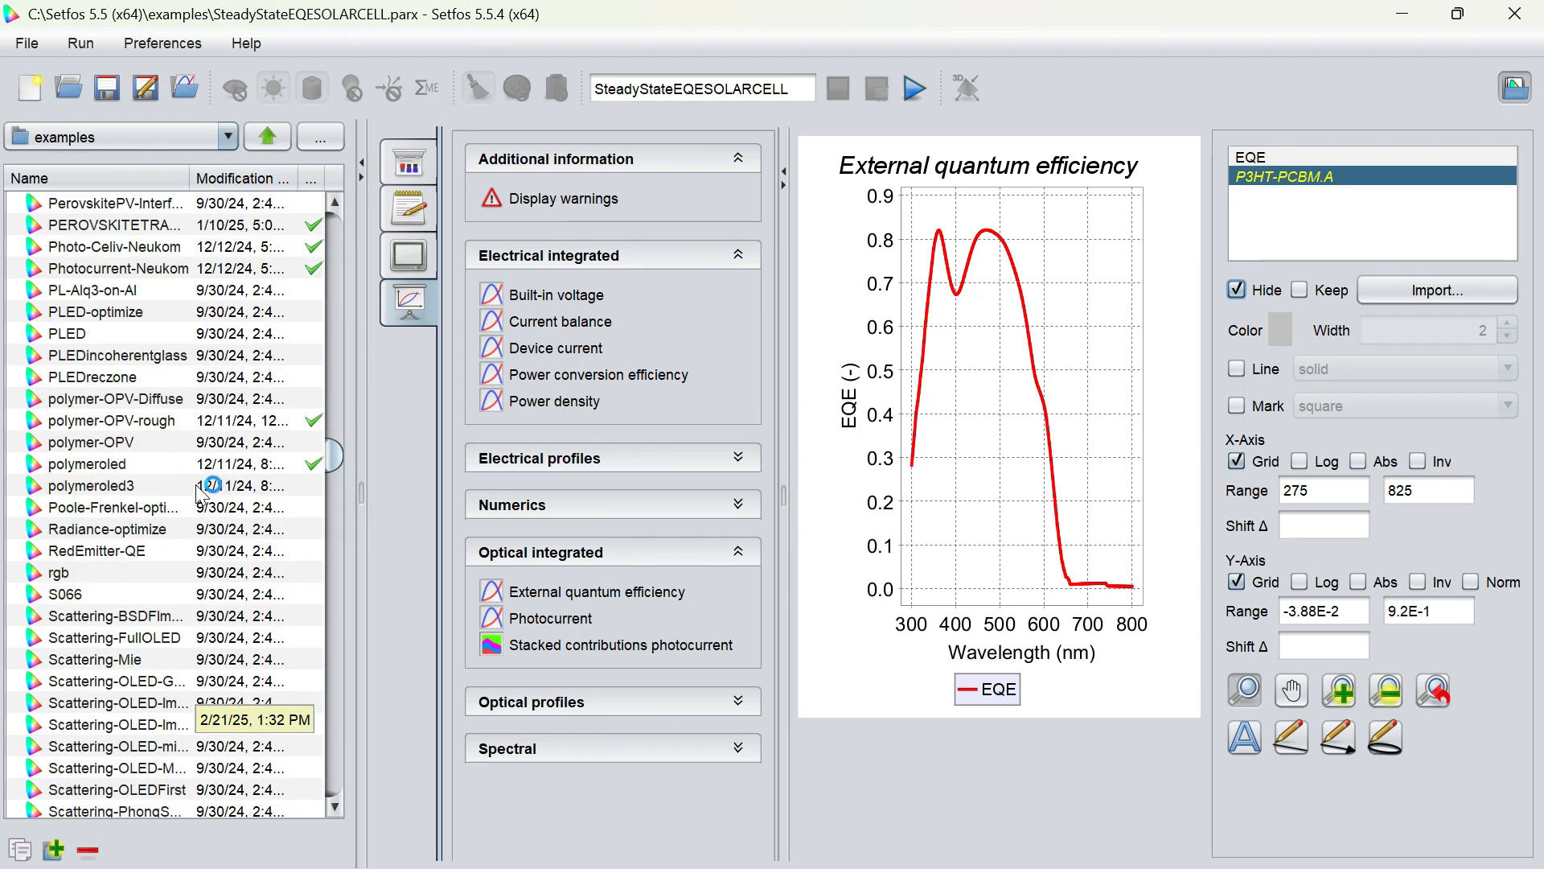
left_click(165, 433)
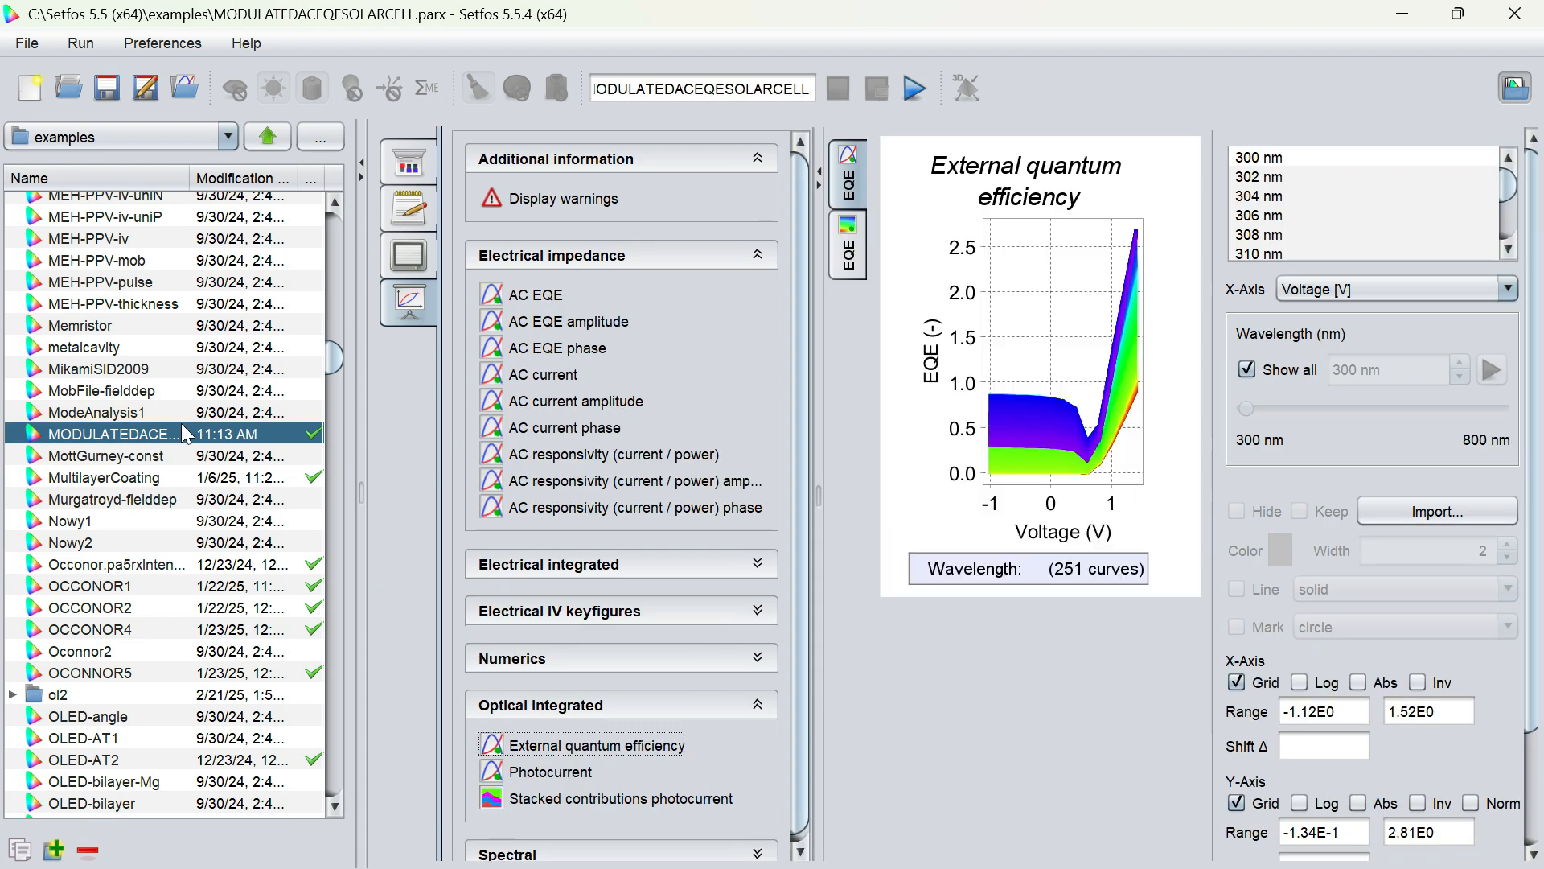
- Plot the external quantum efficiency against Wavelength [nm] and copy the EQE curve
left_click(1507, 288)
left_click(1337, 315)
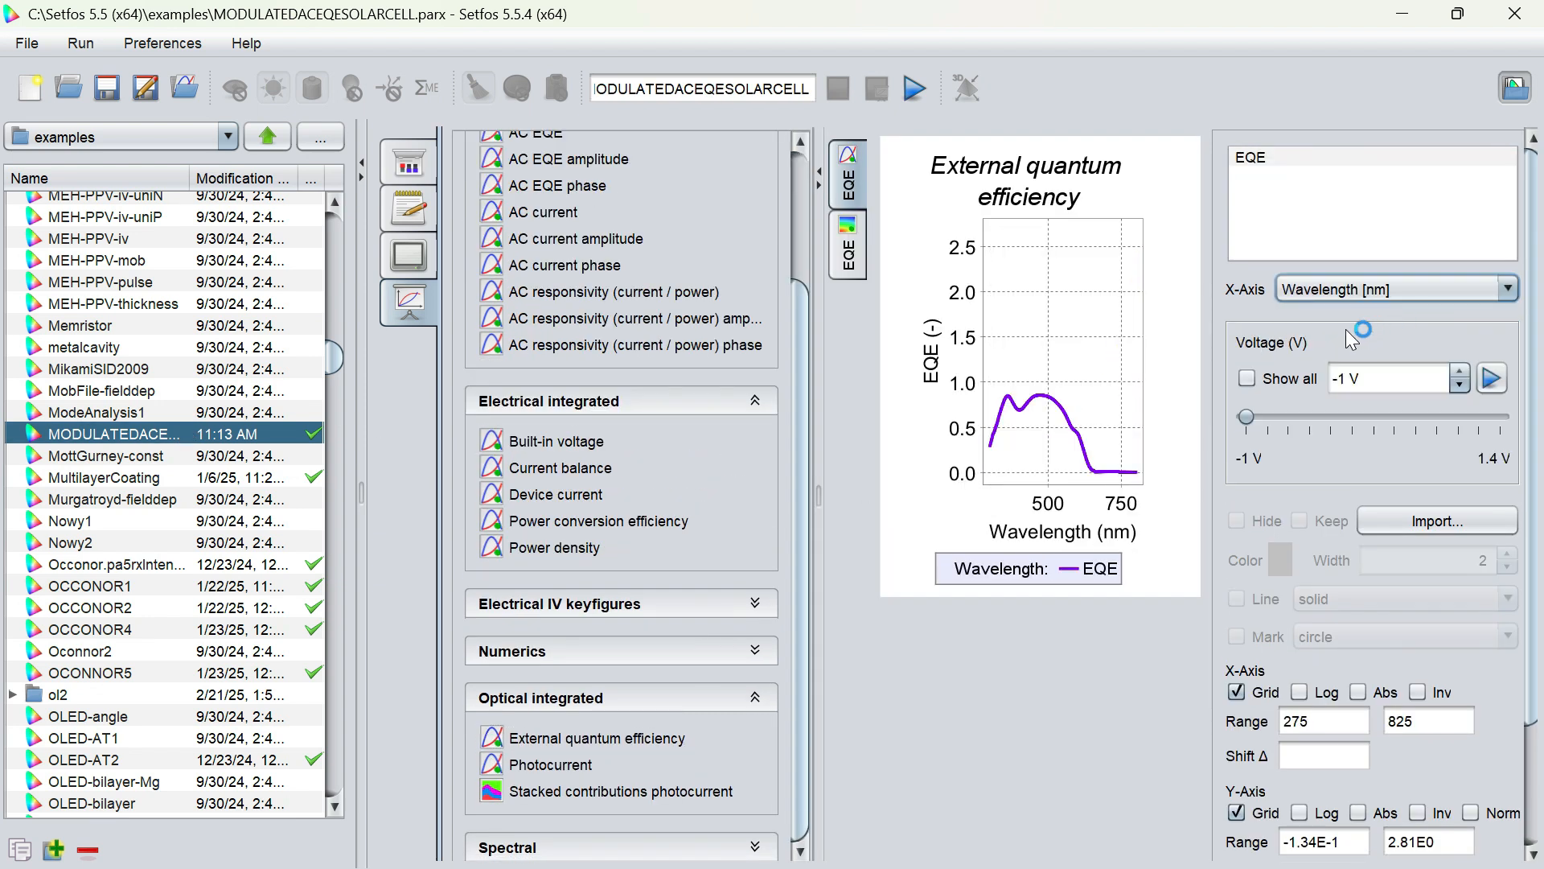
left_click(1021, 414)
right_click(1022, 415)
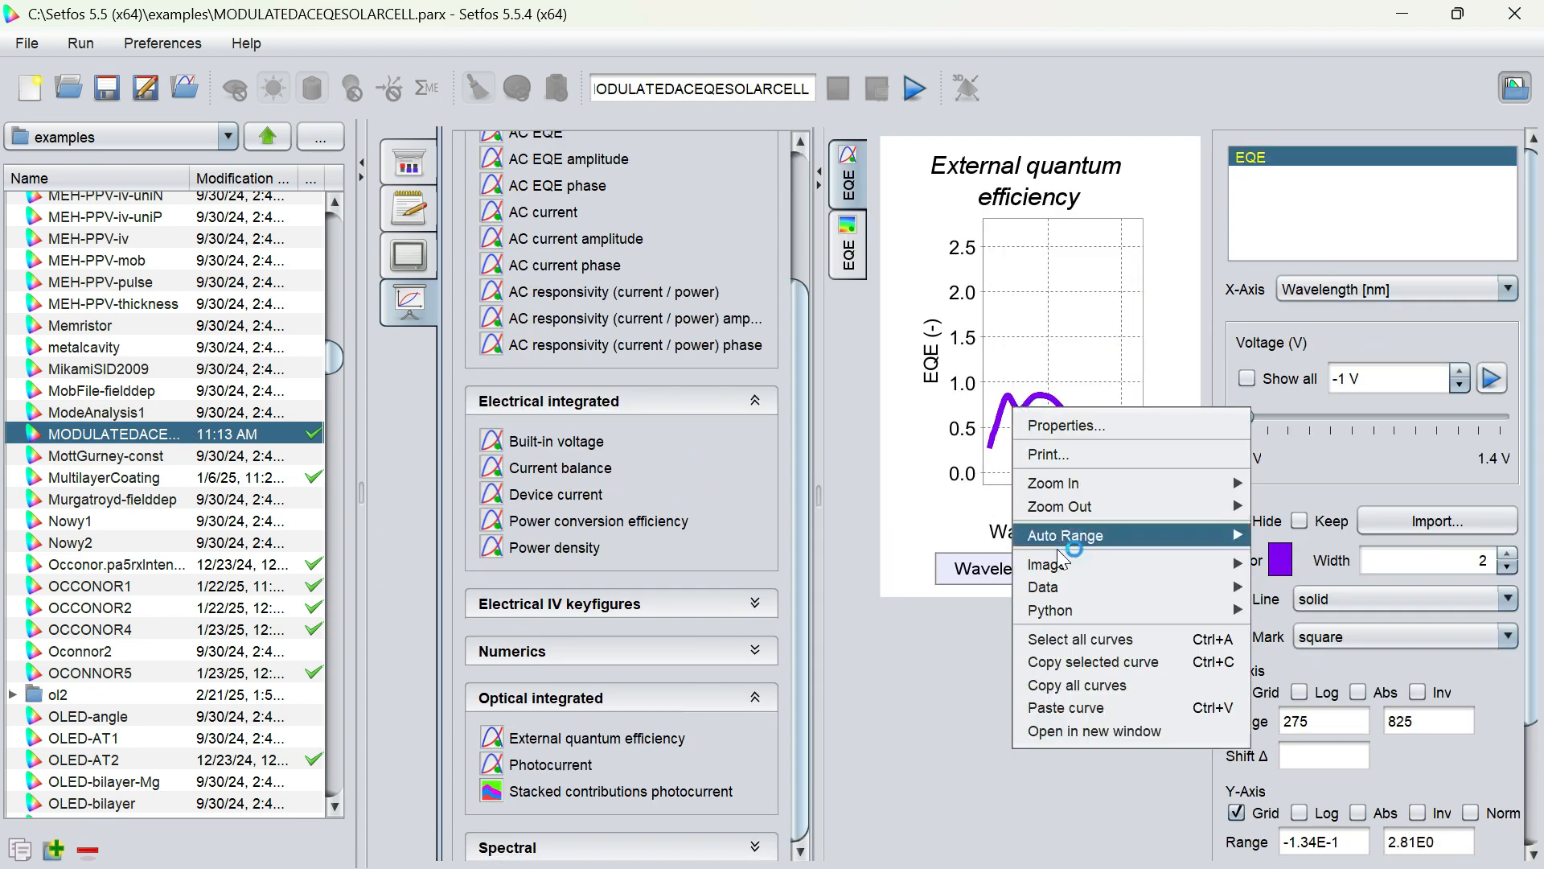
left_click(1075, 667)
- Return to the SteadyStateEQESOLARCELL simulation in the examples list to show its external quantum efficiency plot
scroll(268, 599, "down", 6)
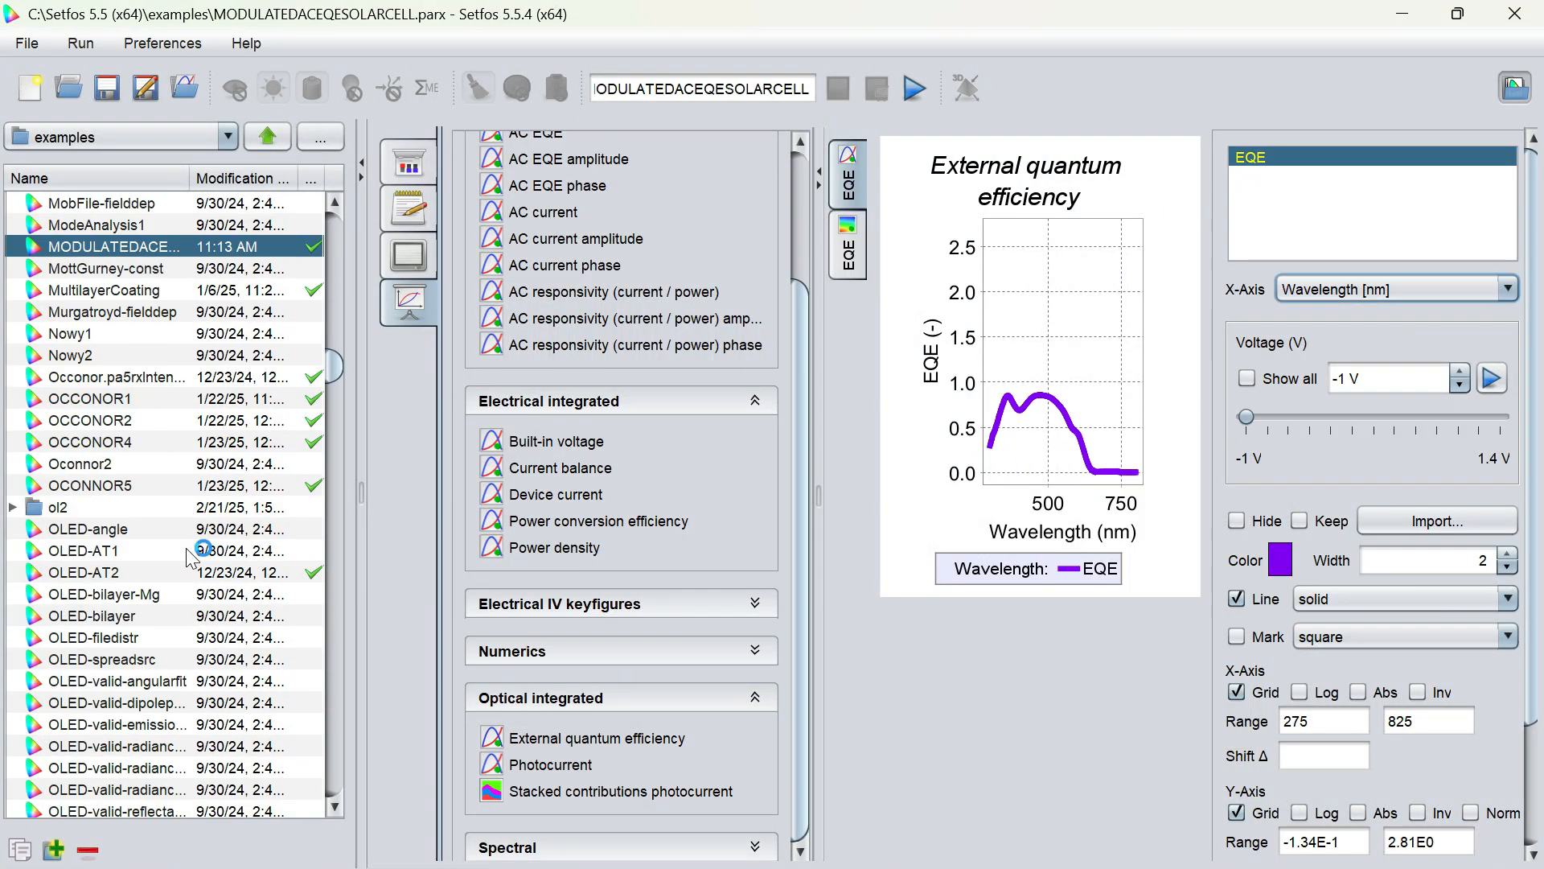
scroll(193, 556, "down", 4)
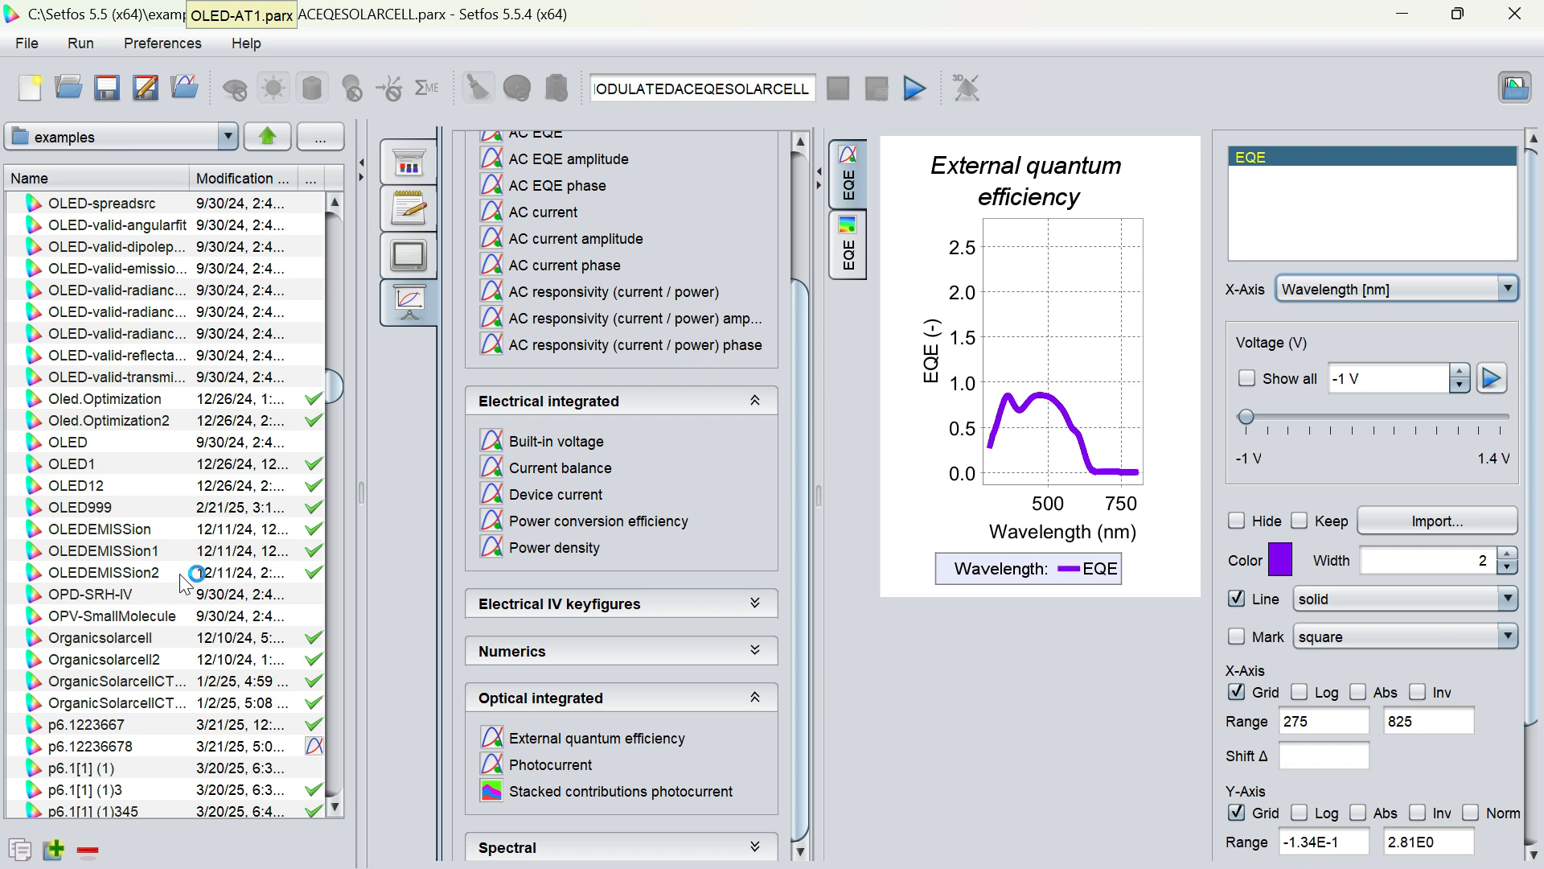
scroll(93, 593, "down", 18)
scroll(92, 593, "down", 8)
scroll(91, 596, "down", 11)
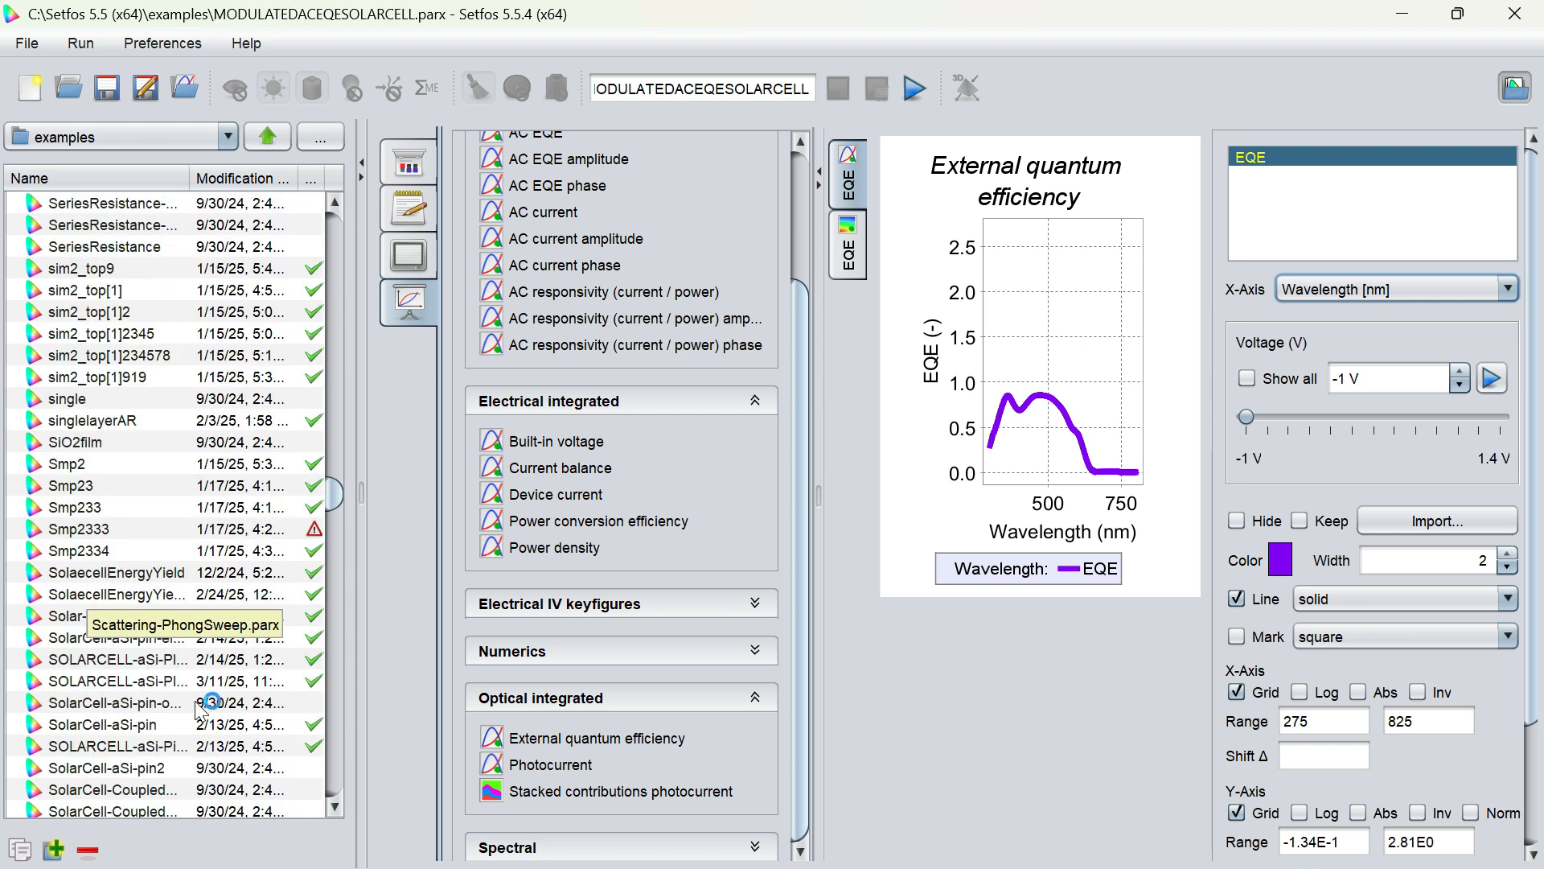
double_click(133, 596)
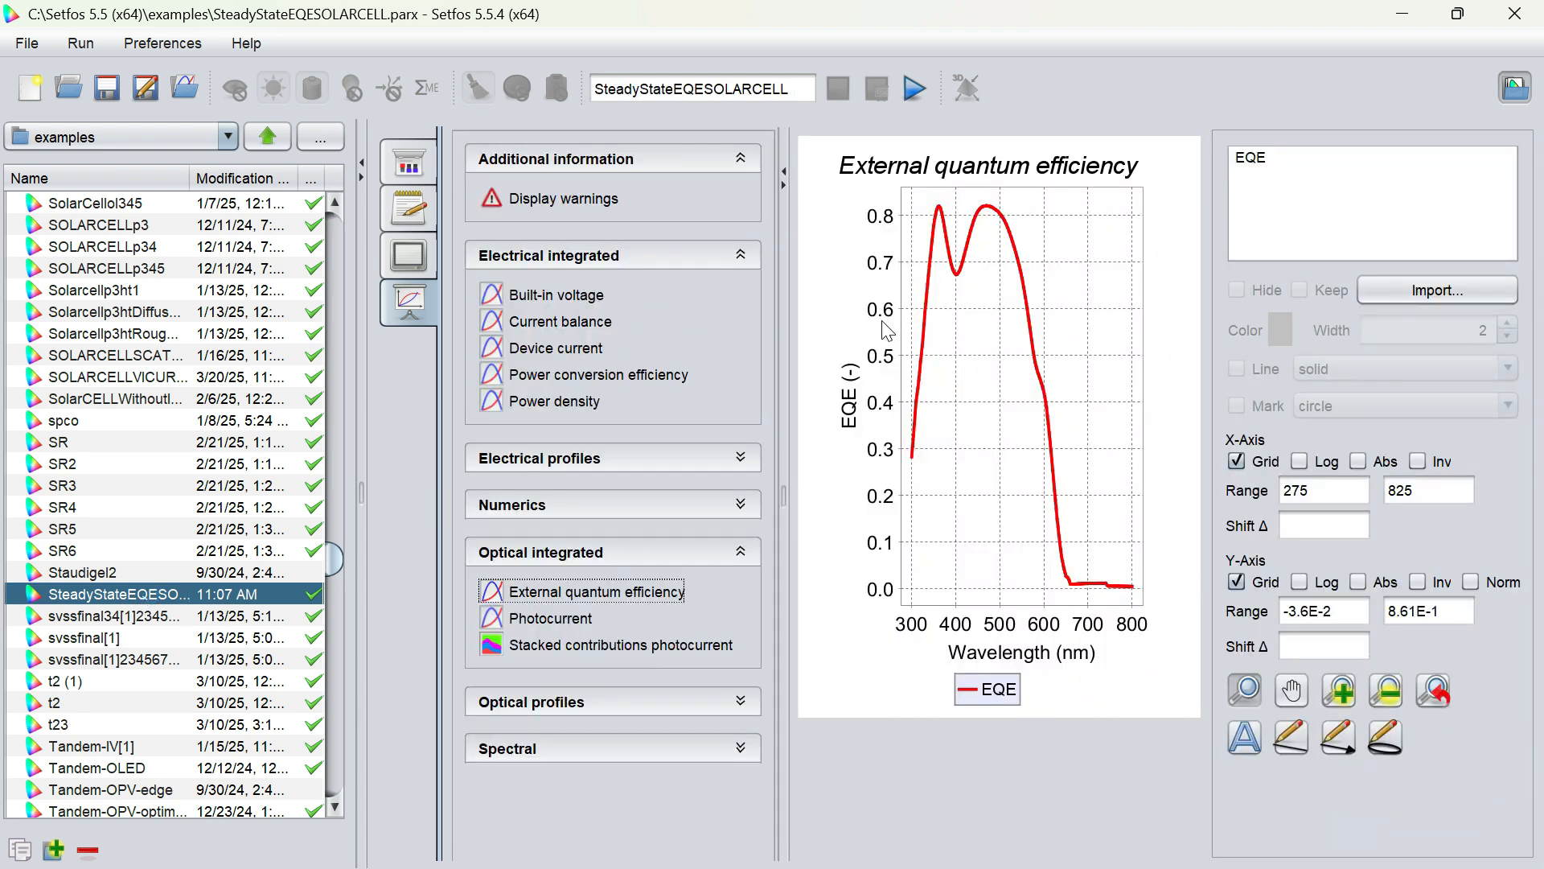
- Paste the copied EQE curve into the steady-state plot and zoom in on the peaks between about 320 and 640 nm
right_click(980, 296)
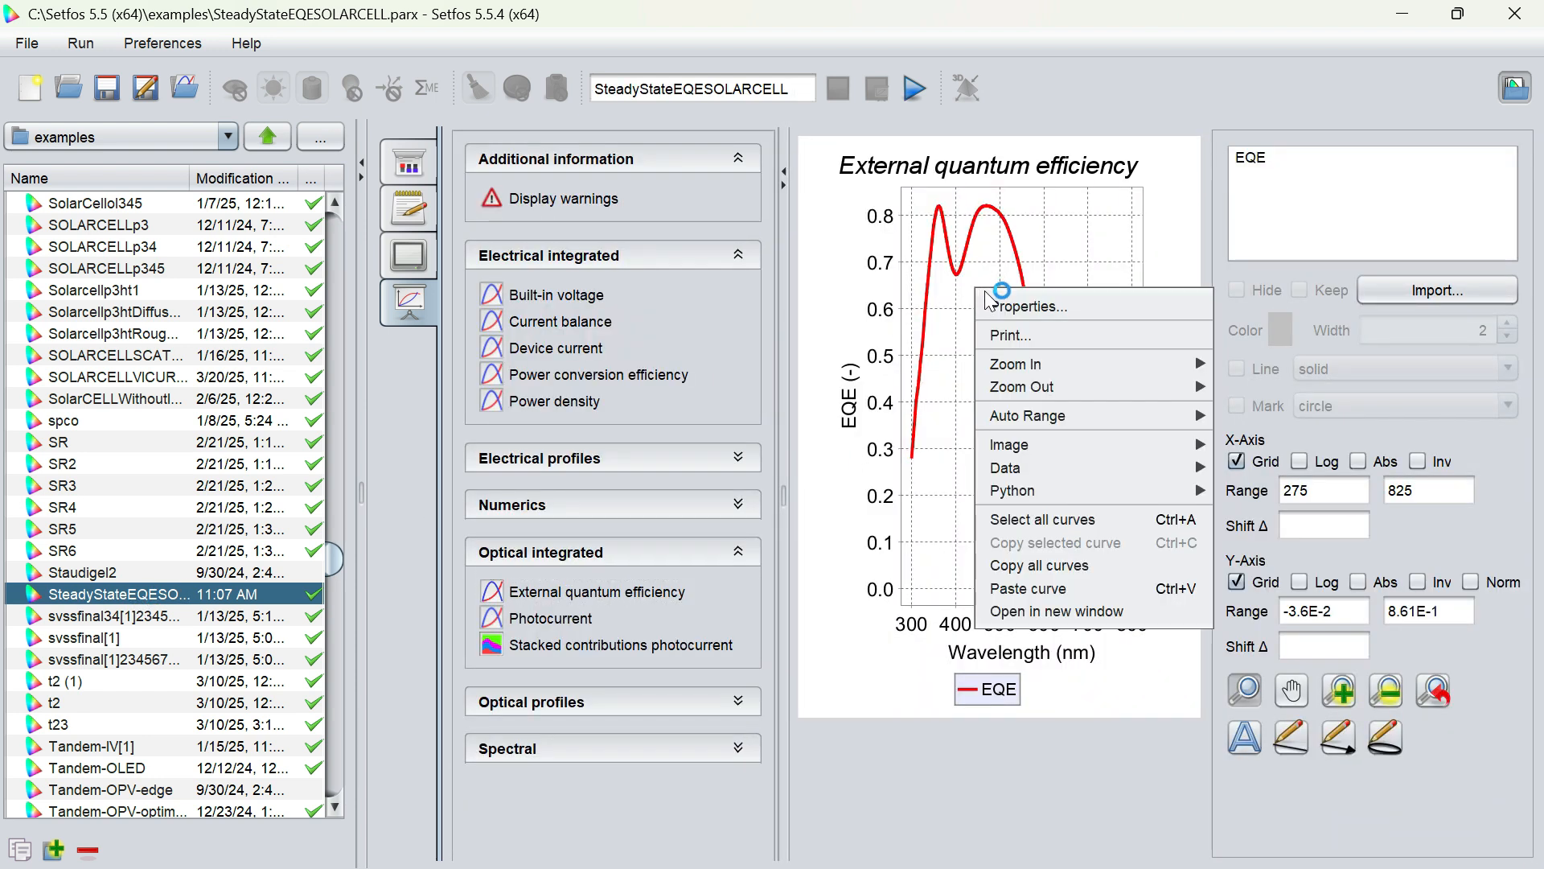
left_click(1047, 594)
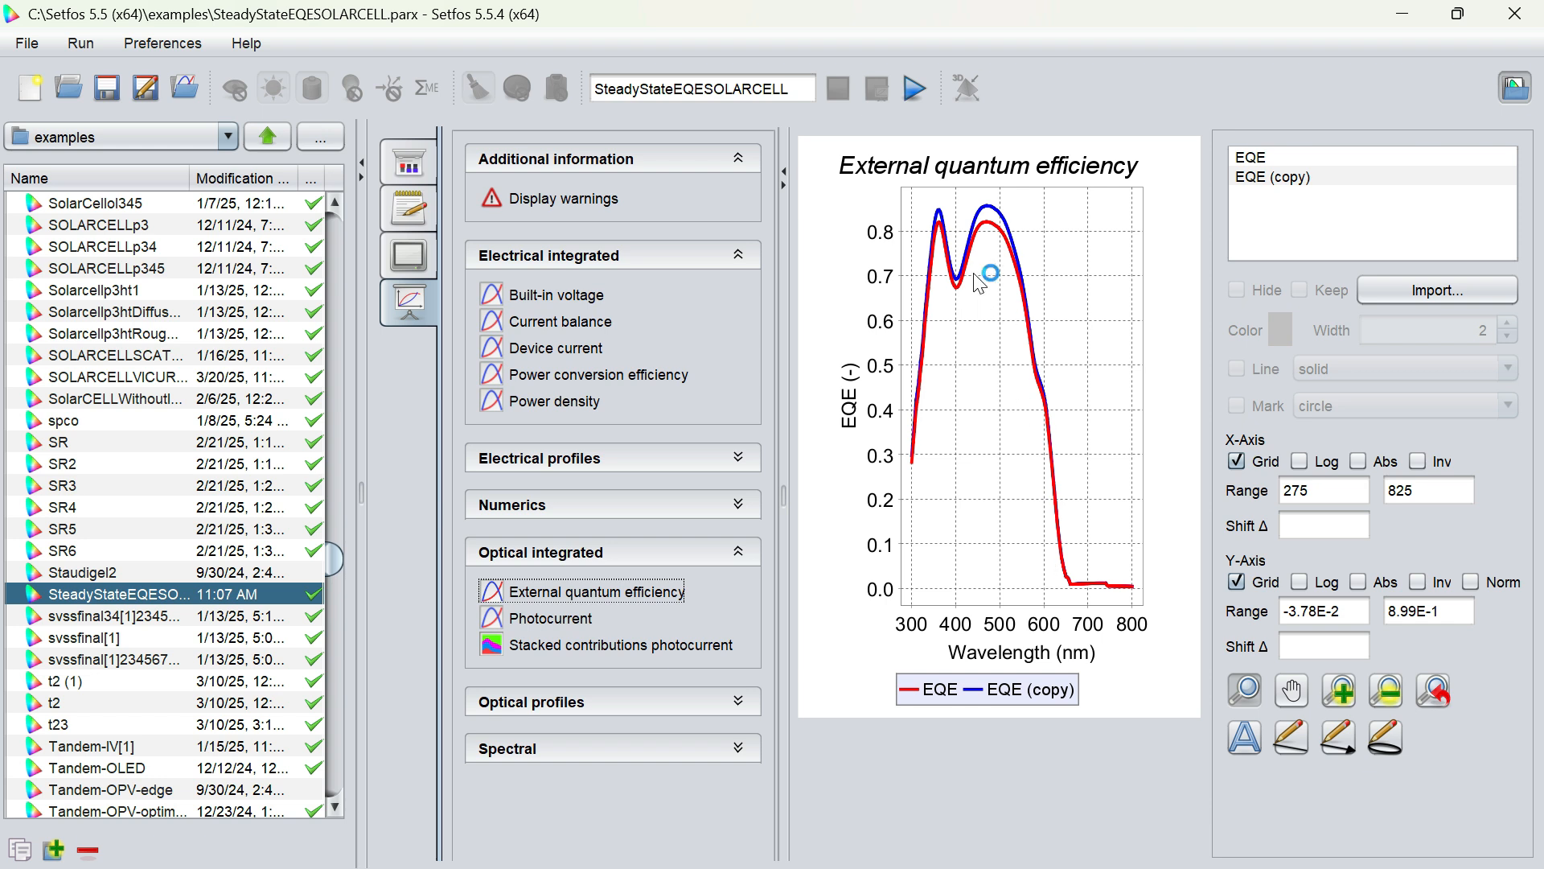
left_click_drag(925, 199, 1066, 400)
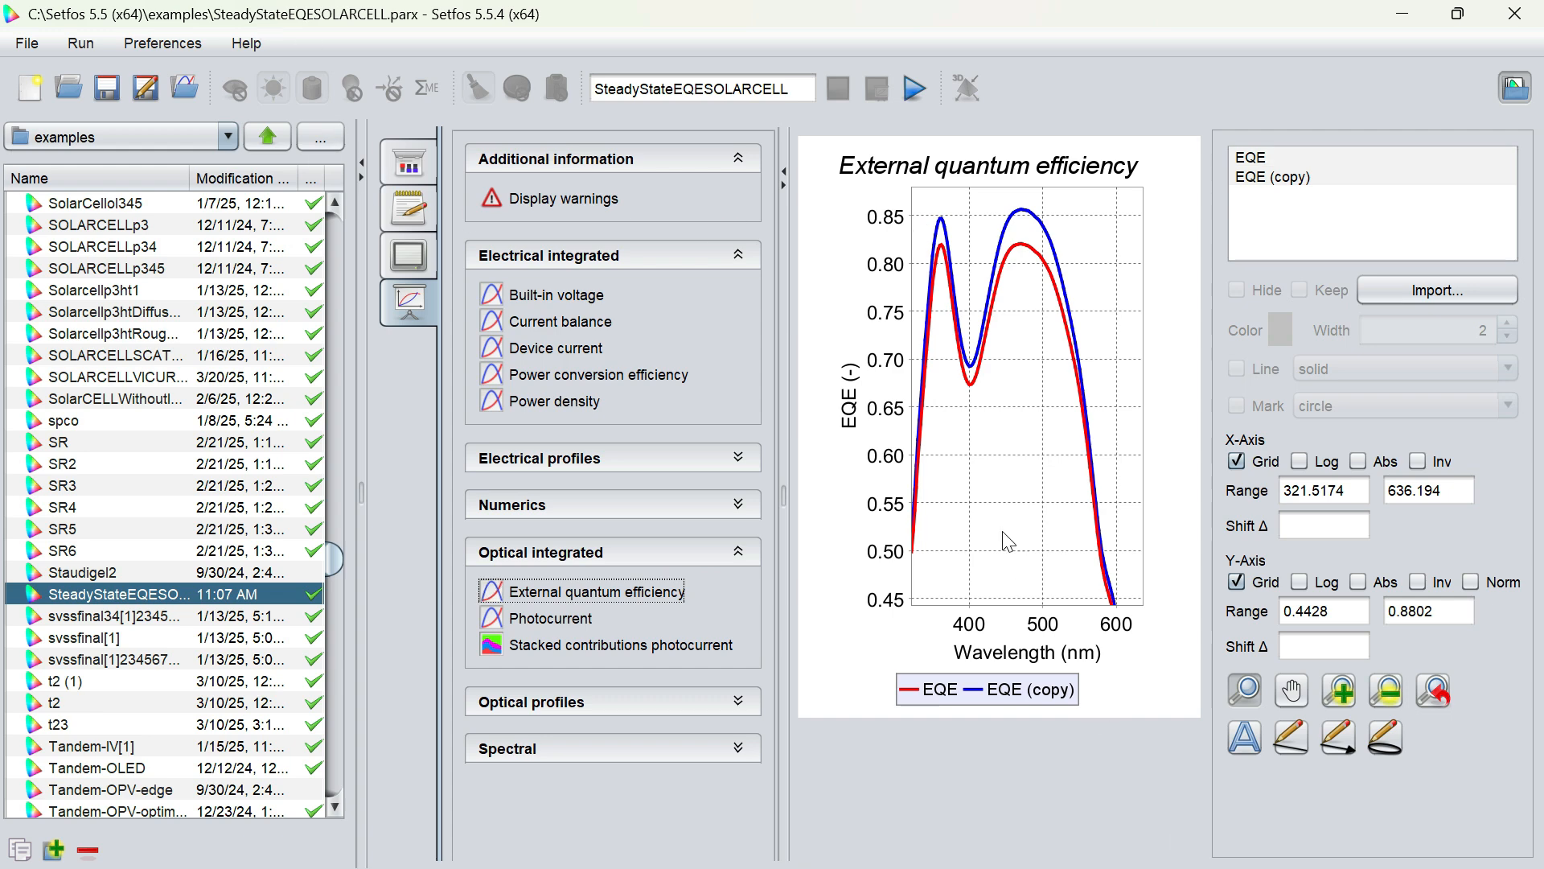
- Switch to setfos_tutorial_5.pdf in the browser and review the EQE figures, the steady-state versus AC EQE discussion and the sweep script
left_click(1010, 867)
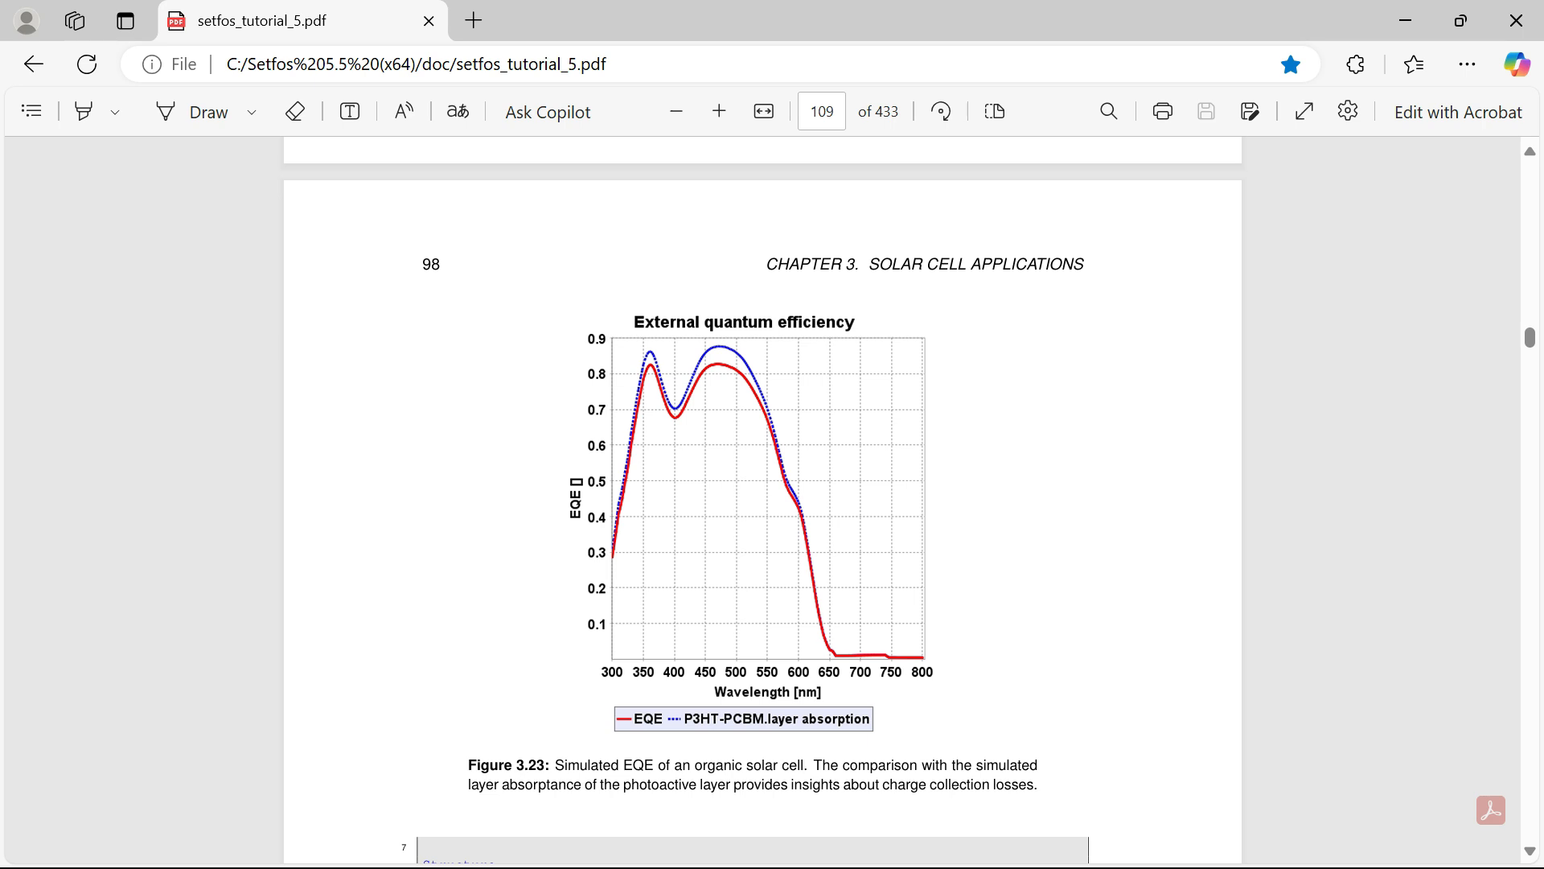
scroll(732, 511, "down", 15)
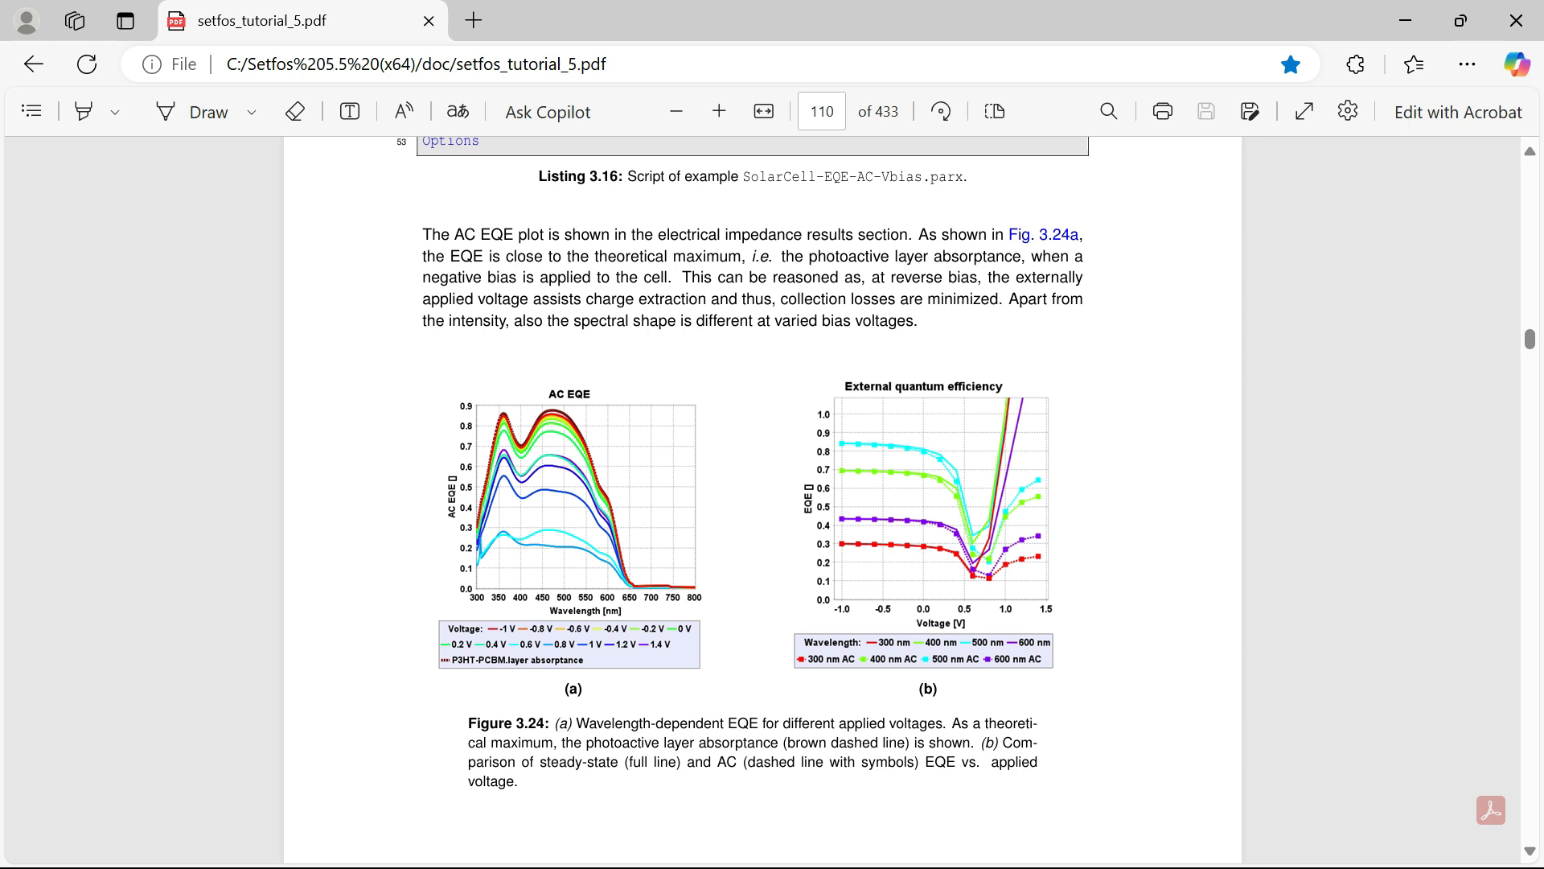
scroll(1052, 473, "down", 3)
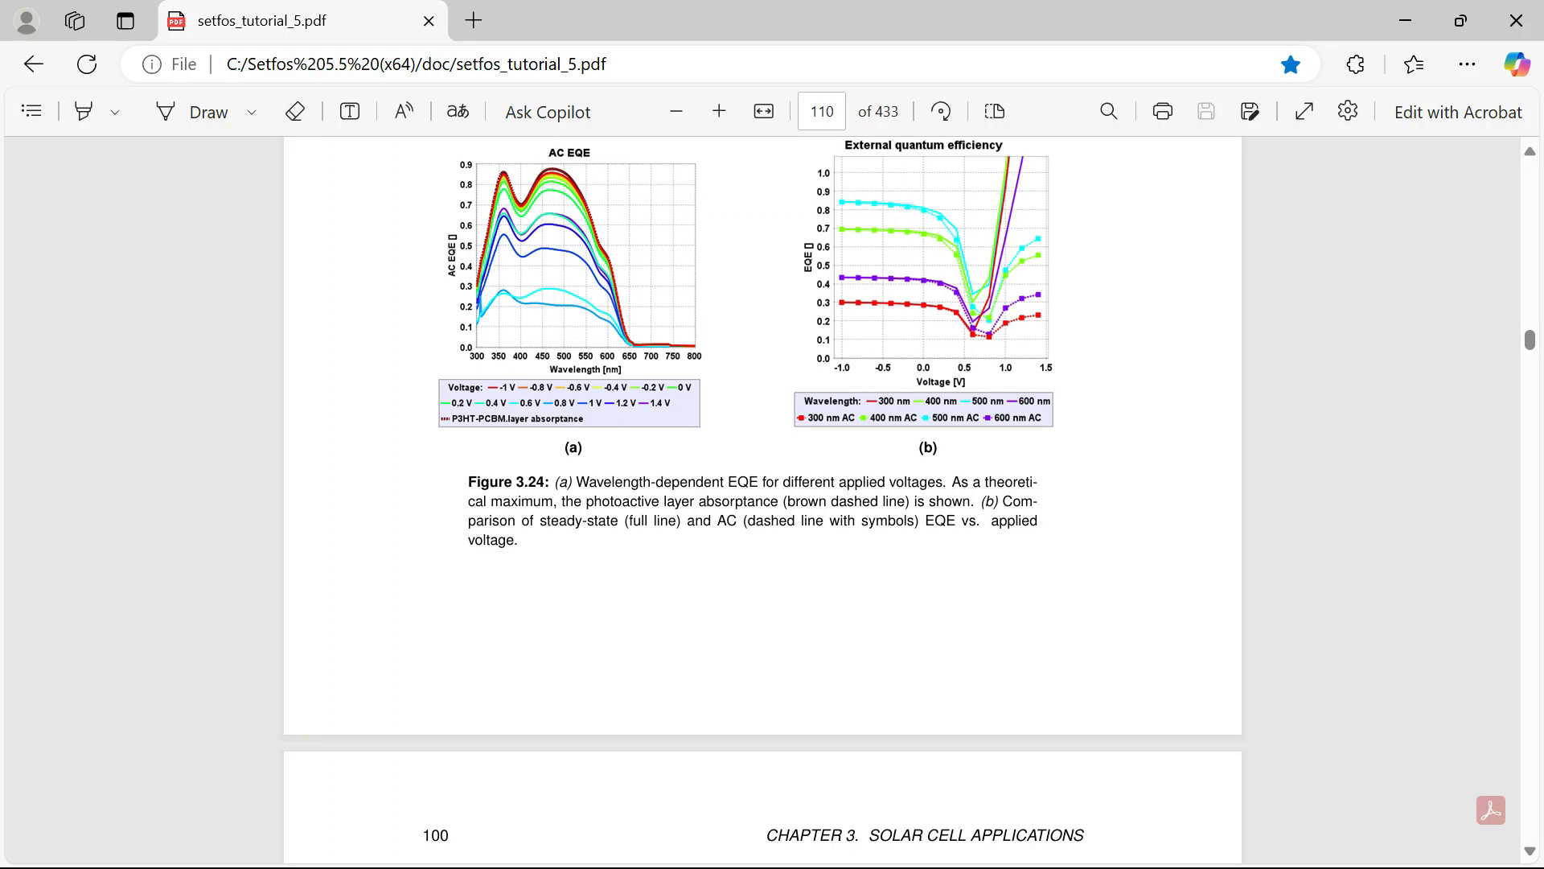
scroll(762, 498, "down", 8)
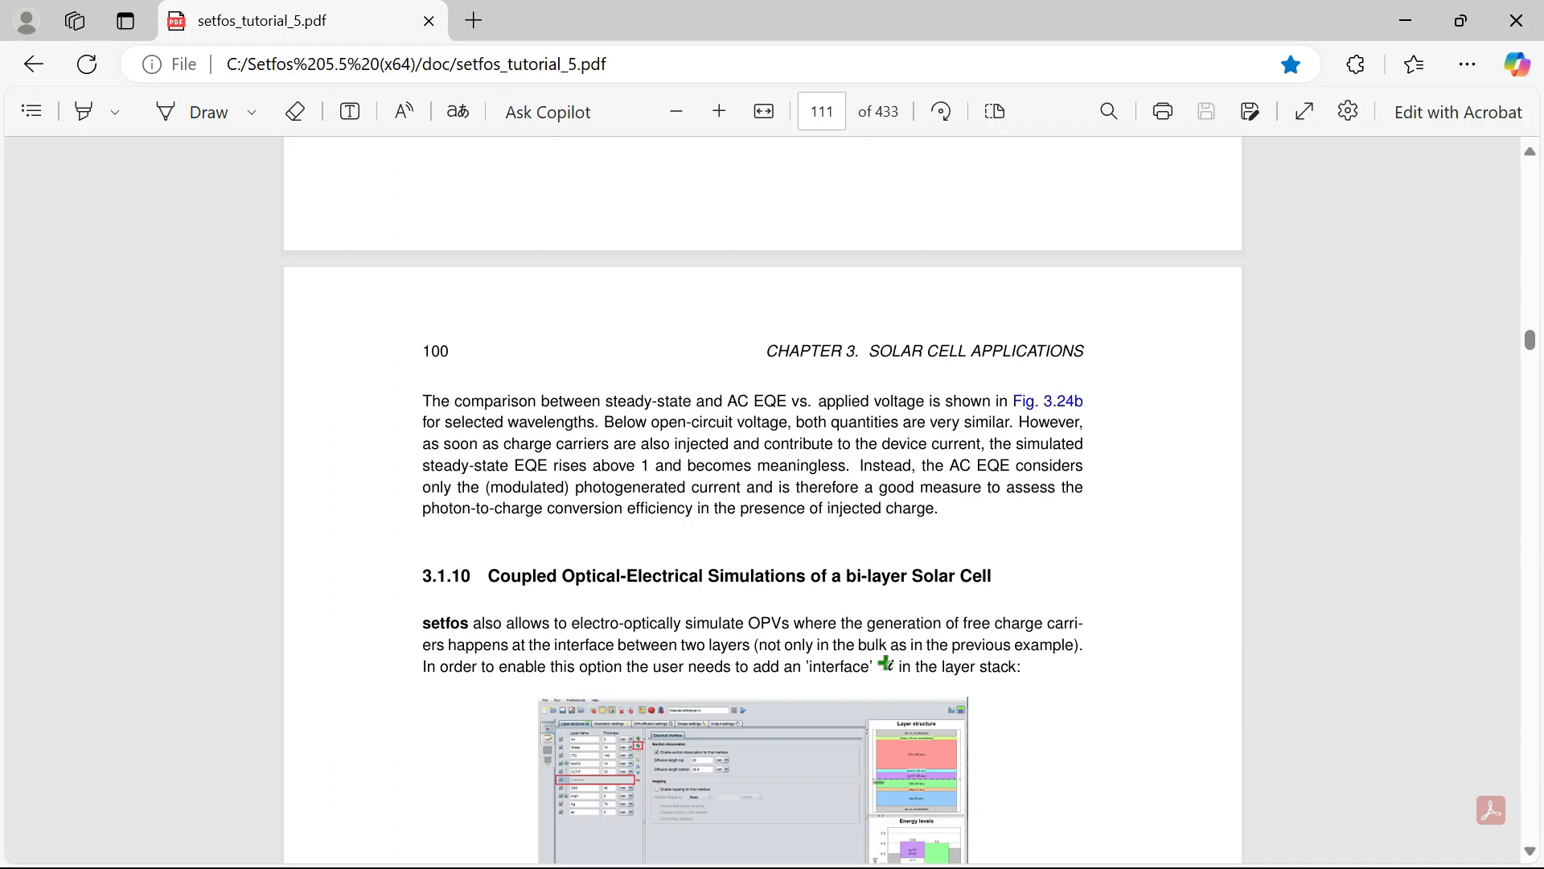
scroll(762, 499, "up", 11)
scroll(485, 362, "up", 20)
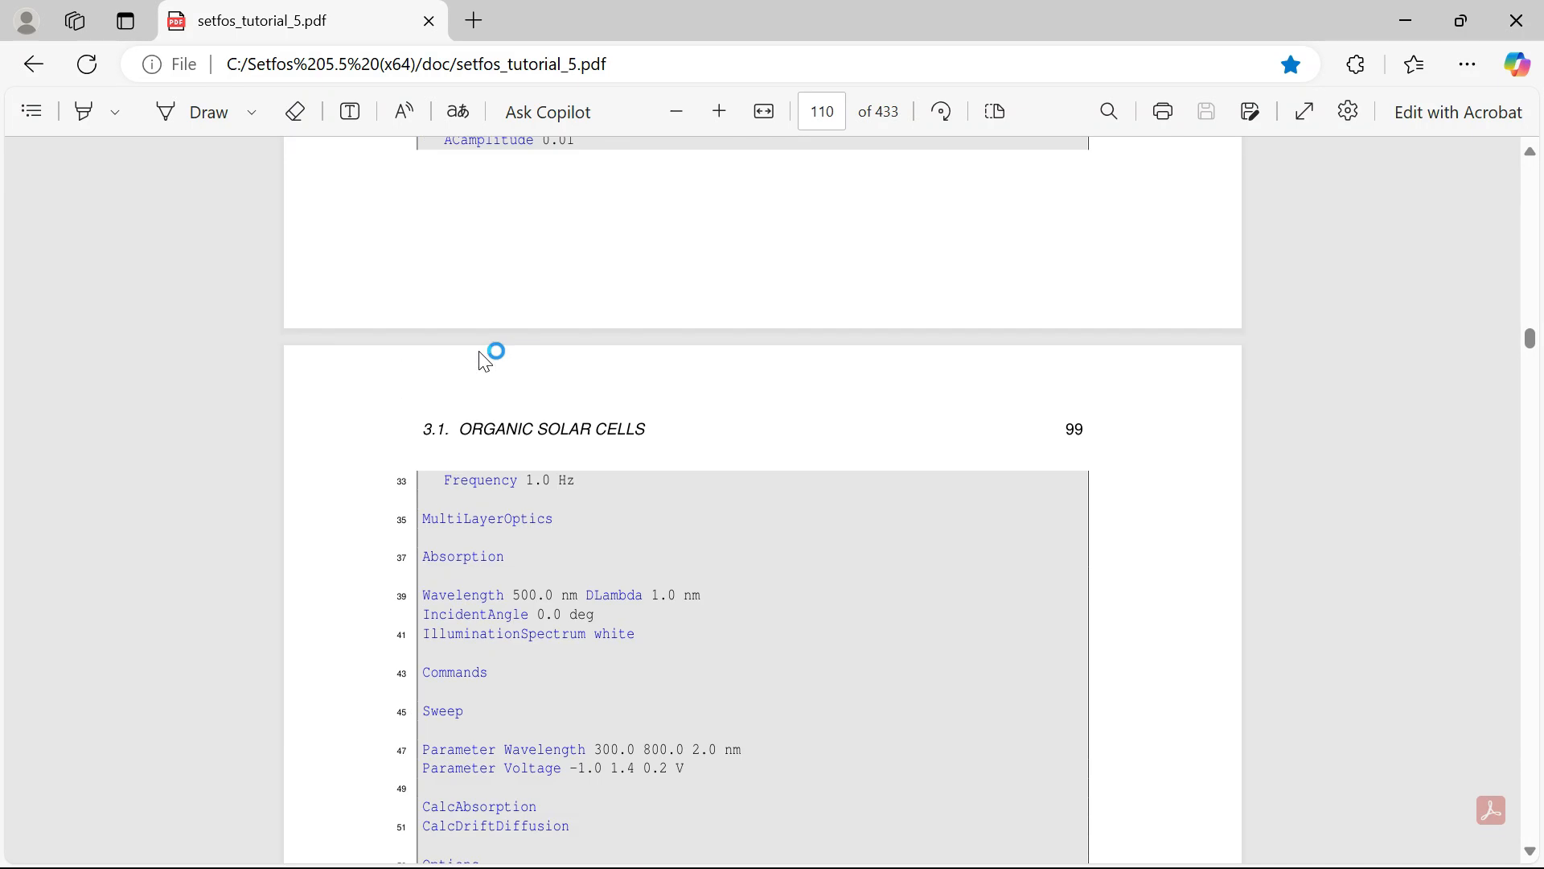